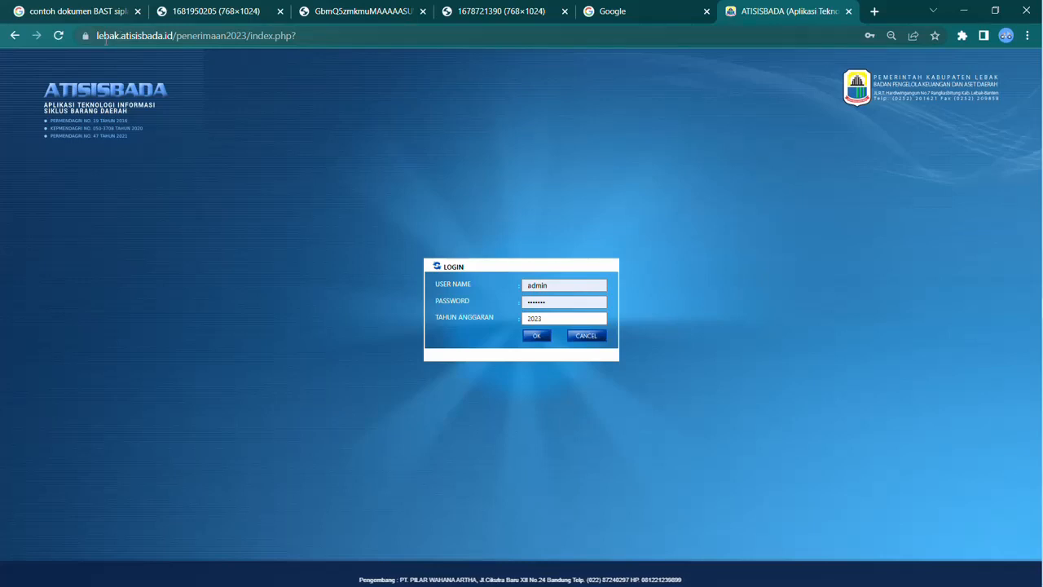
# Step: Log in with the prefilled admin account for budget year 2023
pyautogui.moveTo(99, 36); pyautogui.dragTo(260, 40)
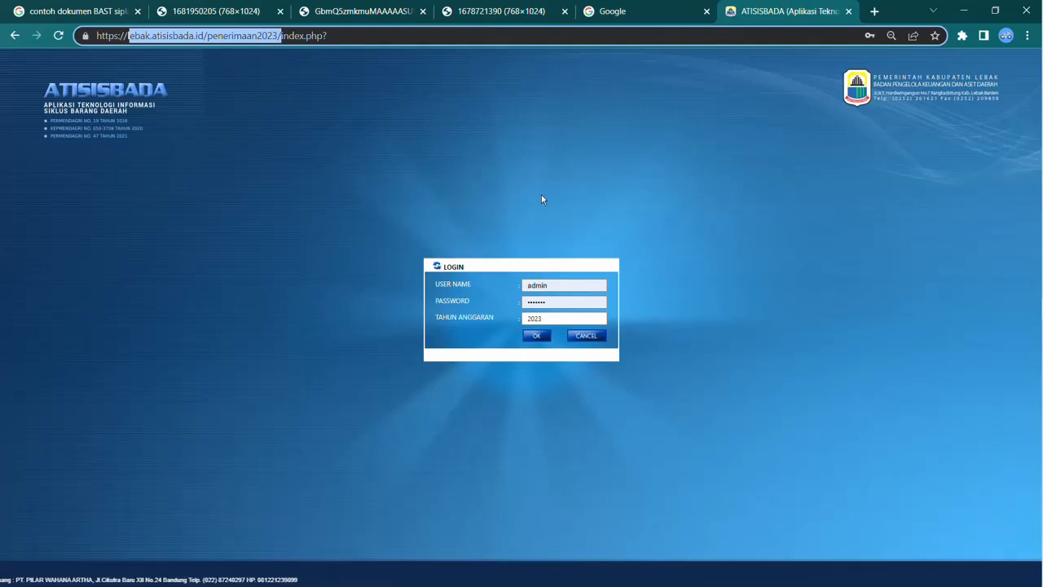
pyautogui.click(538, 337)
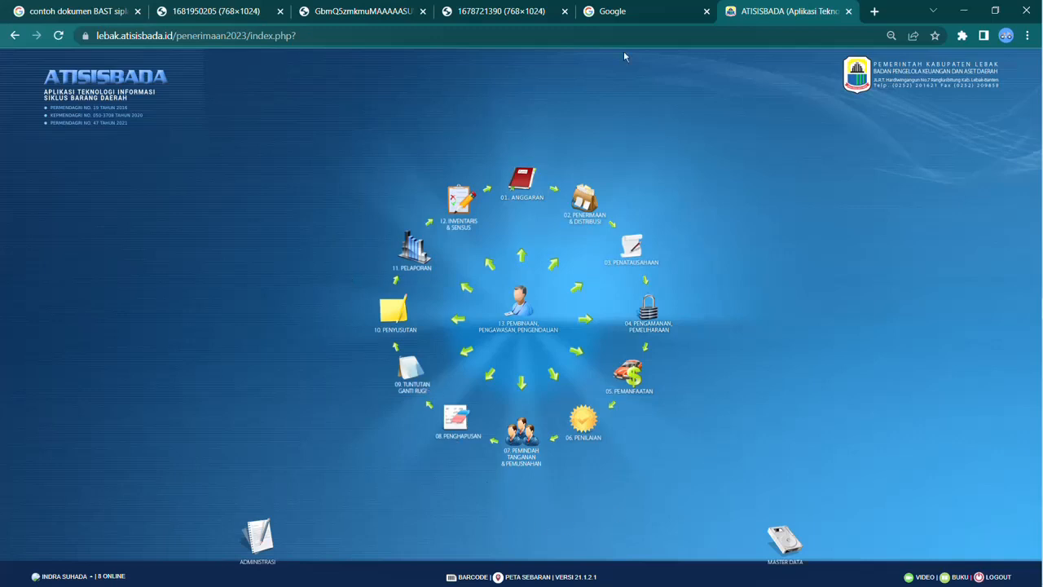
# Step: Open the Penerimaan & Distribusi module and filter Urusan to 1. Urusan Pemerintahan Wajib yang berkaitan dengan Pelayanan Dasar
pyautogui.click(594, 198)
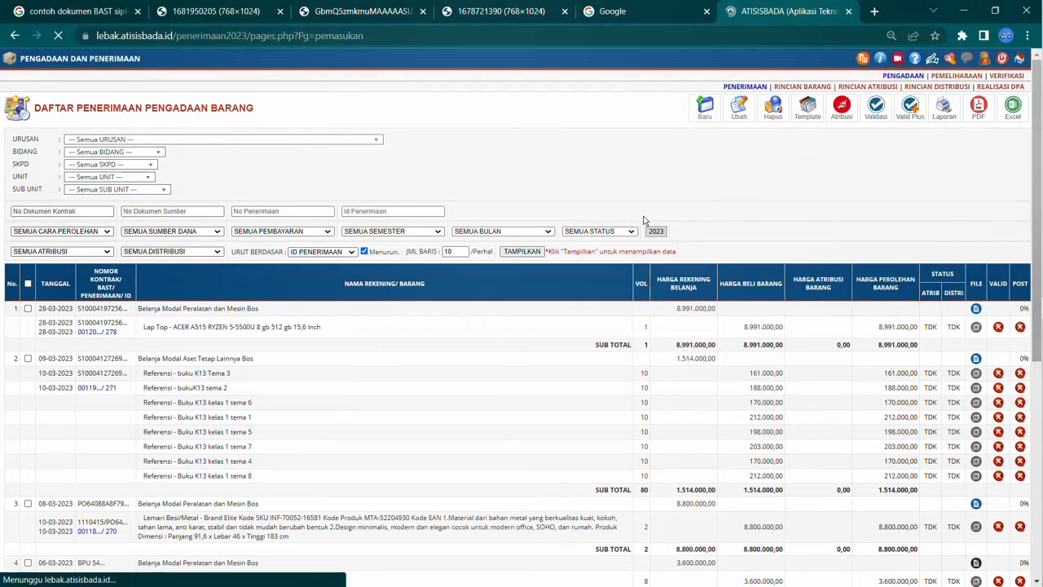
pyautogui.click(298, 140)
pyautogui.click(306, 182)
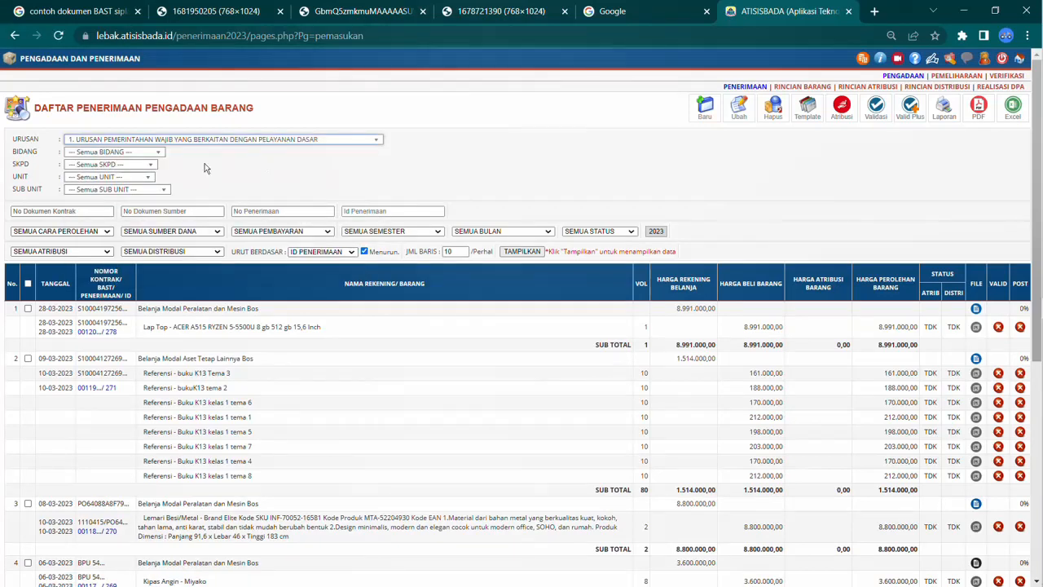
# Step: Filter the receipt list by Bidang 01. Pendidikan and SKPD 02. Dinas Pendidikan
pyautogui.click(133, 154)
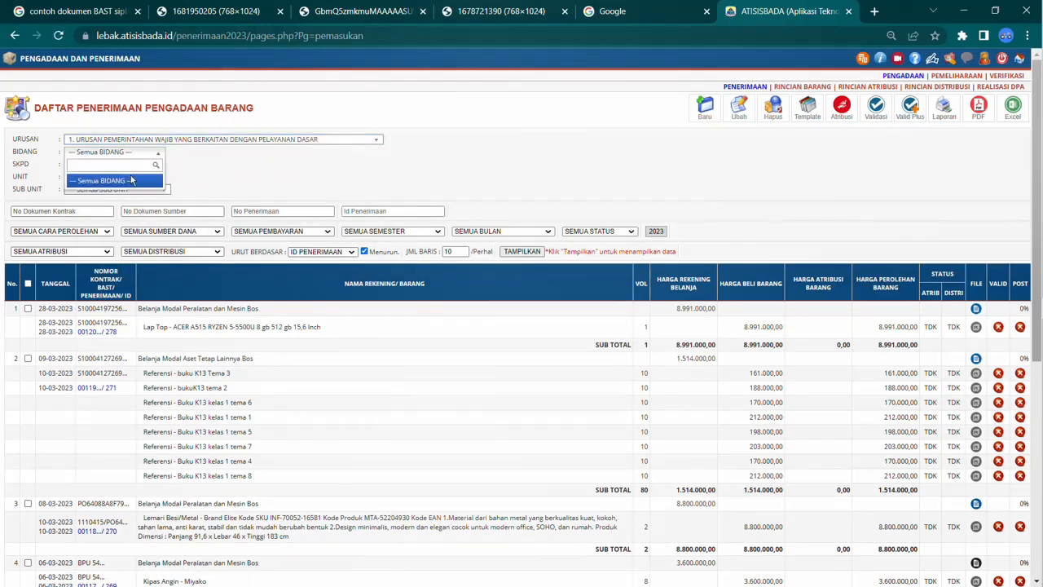
pyautogui.click(132, 156)
pyautogui.click(130, 194)
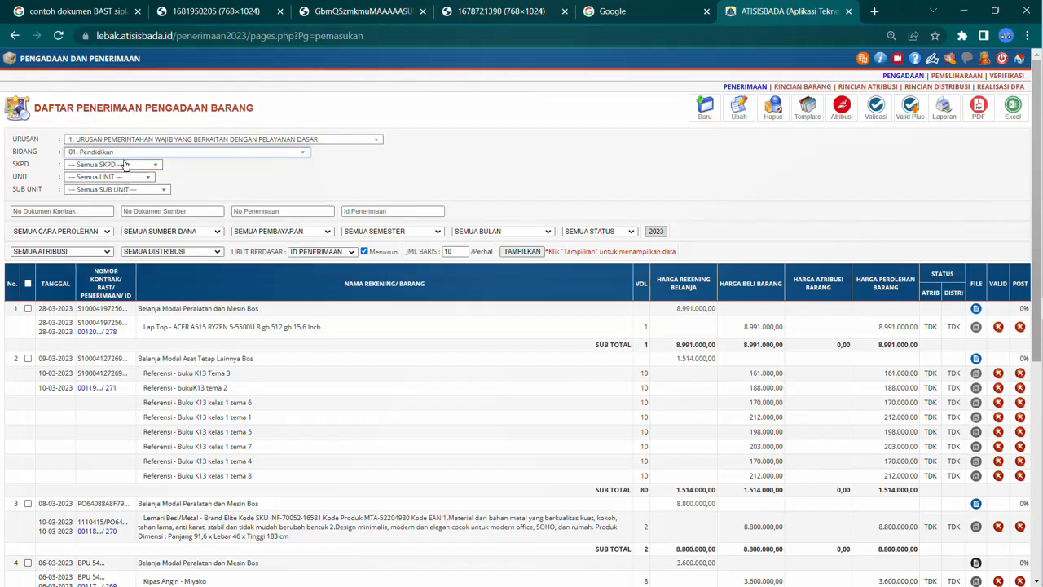
pyautogui.click(123, 164)
pyautogui.click(119, 208)
# Step: Filter by Unit 0001. Dinas Pendidikan and Sub Unit 008. Korwil Kecamatan Banjarsari, then display the list
pyautogui.click(119, 177)
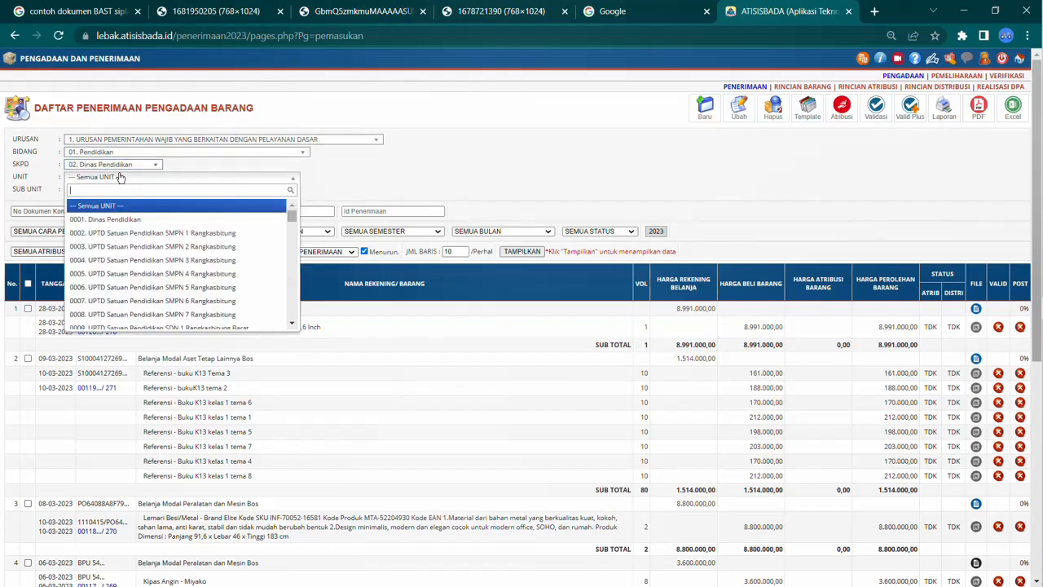
pyautogui.click(132, 219)
pyautogui.click(131, 190)
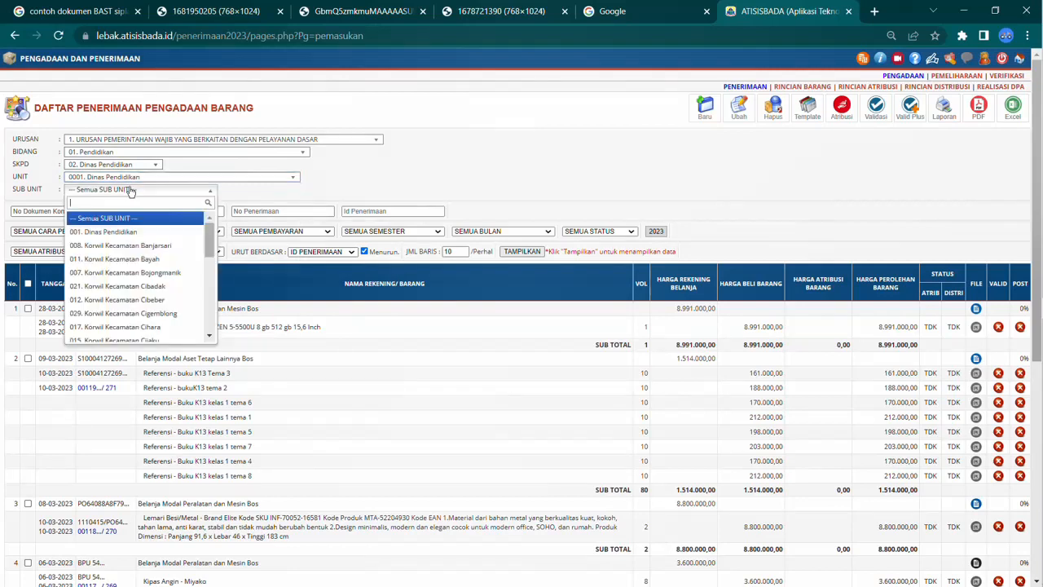
pyautogui.click(131, 245)
pyautogui.click(523, 252)
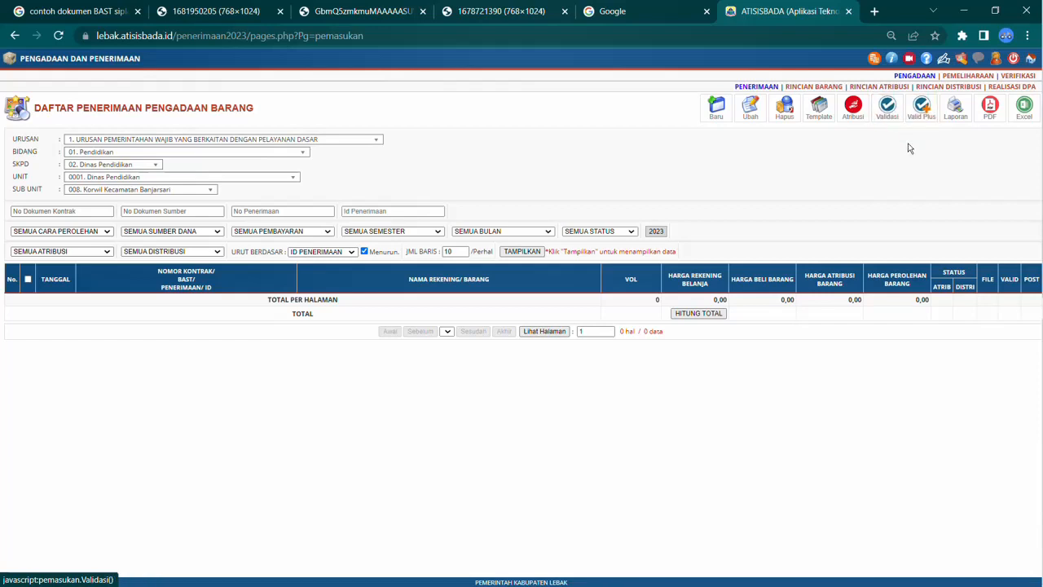
pyautogui.click(955, 107)
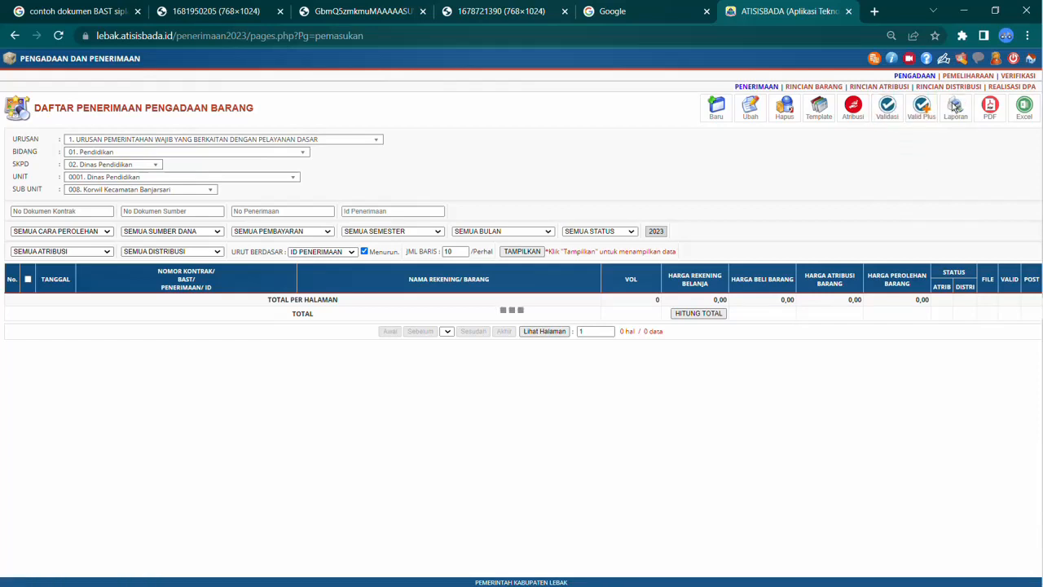
pyautogui.click(673, 243)
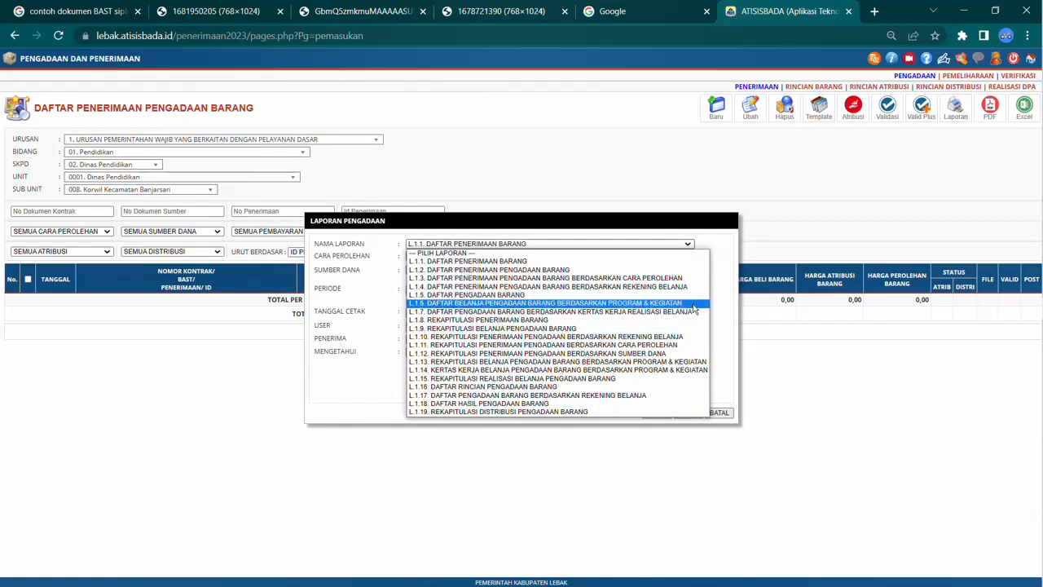
pyautogui.click(733, 292)
pyautogui.click(718, 412)
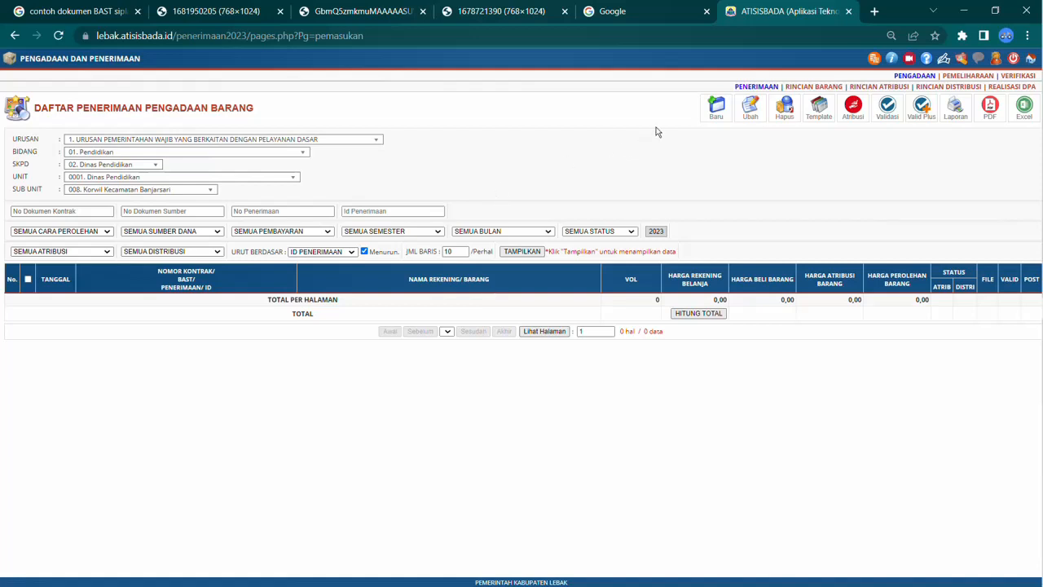
# Step: Open a new procurement receipt entry form and review the sample SPK and BAST documents in the other tabs
pyautogui.click(705, 106)
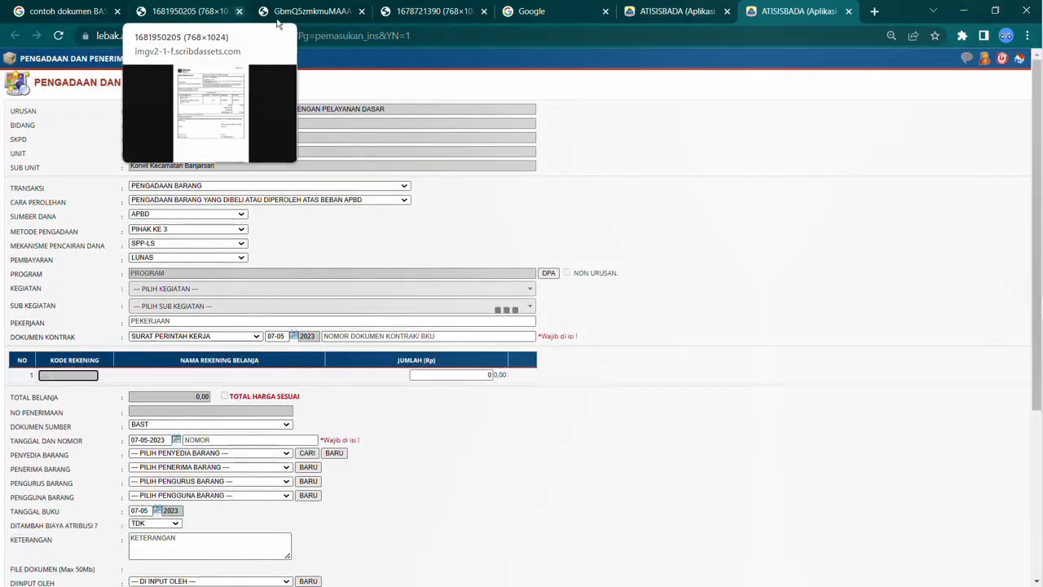
pyautogui.click(417, 11)
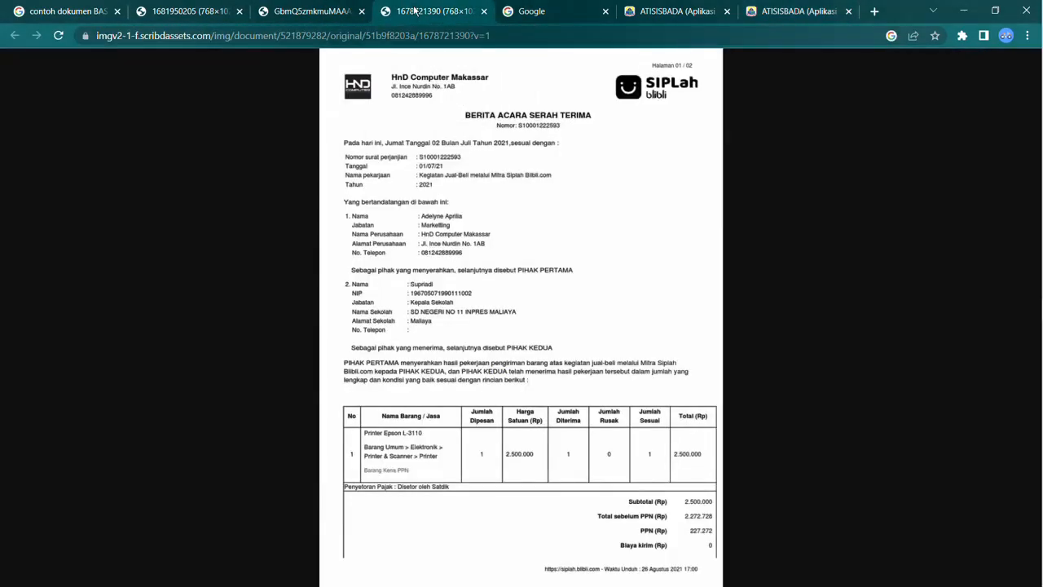
pyautogui.click(281, 14)
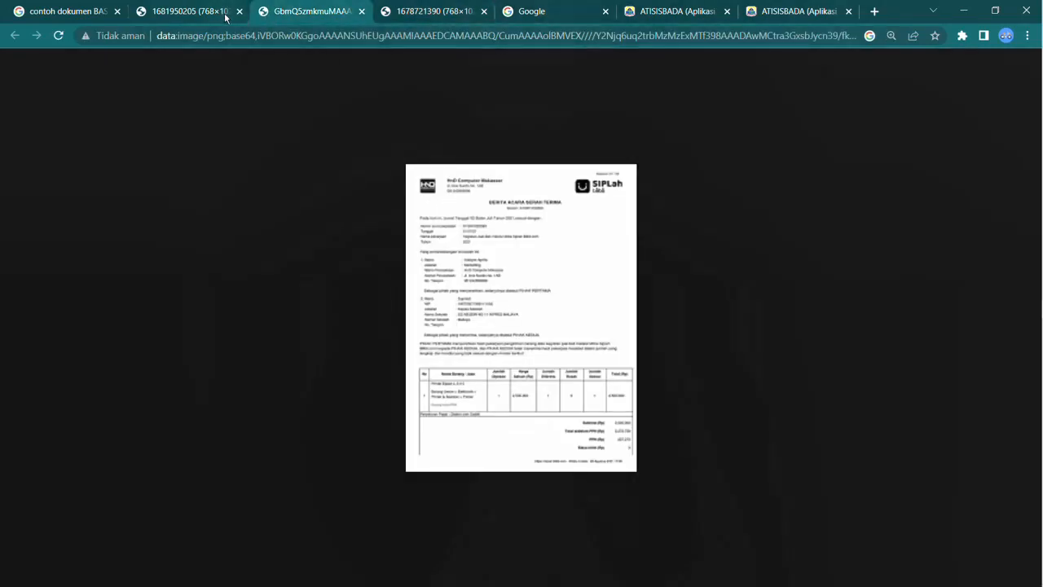
pyautogui.click(199, 16)
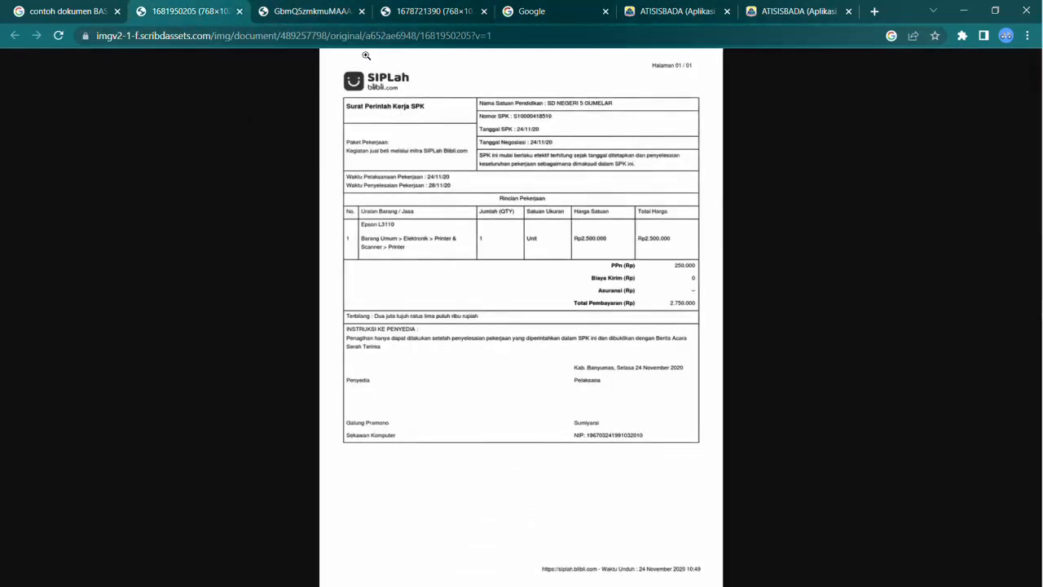
pyautogui.click(361, 11)
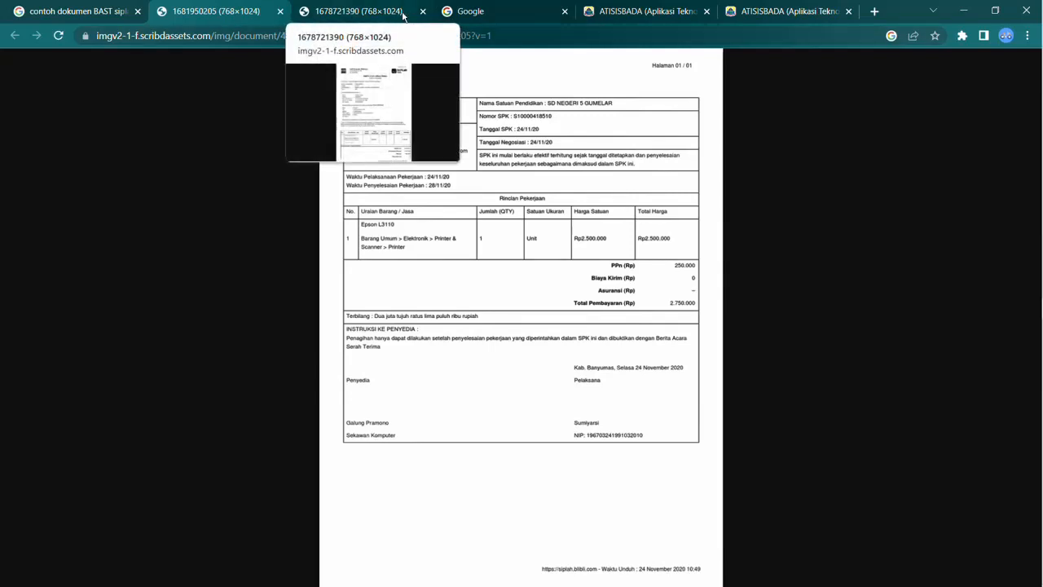
pyautogui.click(473, 13)
pyautogui.click(643, 13)
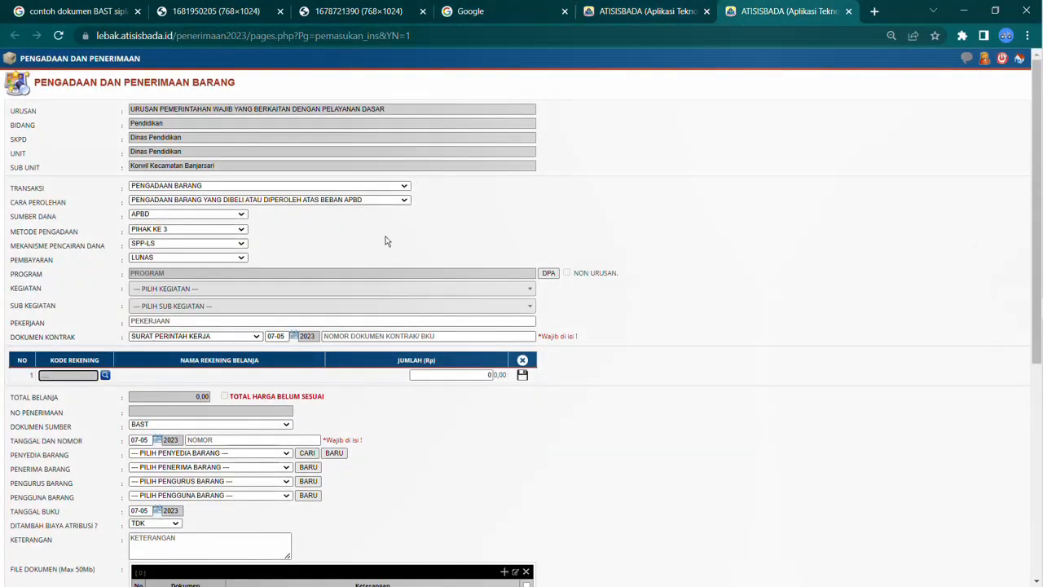
# Step: Set the transaction to Pengadaan Barang and acquisition method to Pengadaan Barang yang dibeli atau diperoleh atas beban APBD
pyautogui.click(288, 187)
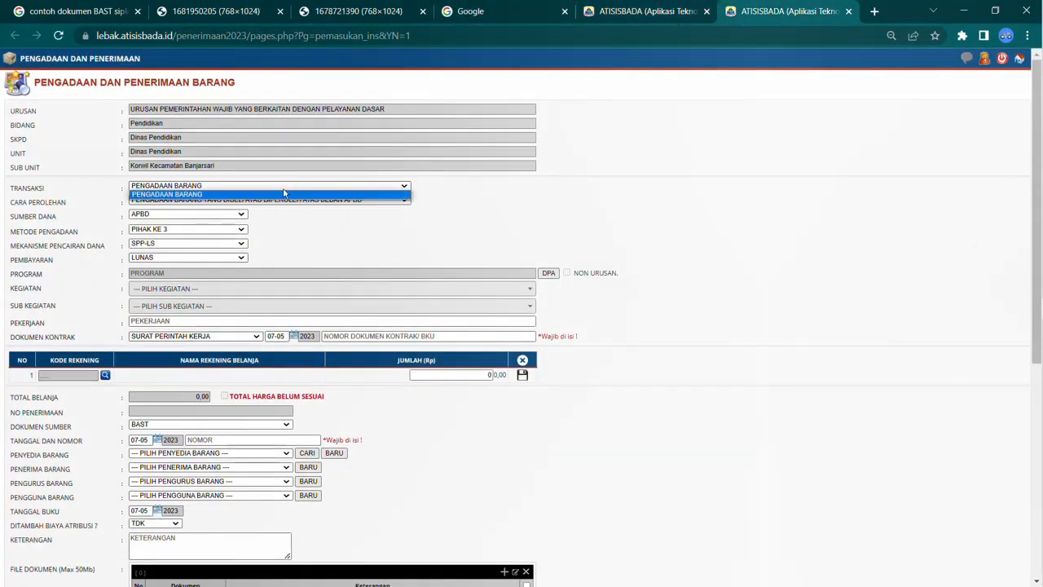
pyautogui.click(282, 196)
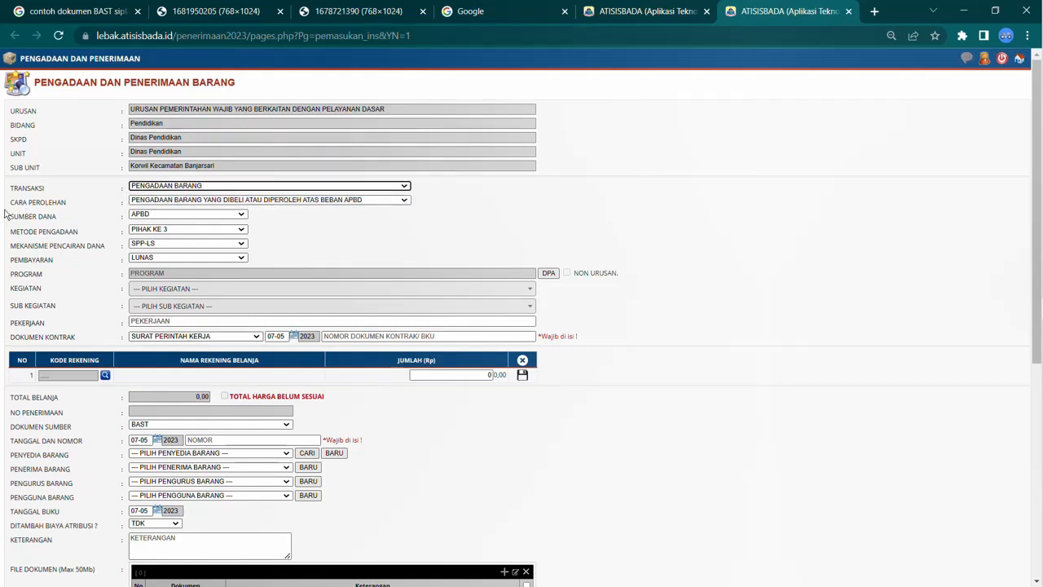
pyautogui.click(241, 188)
pyautogui.click(243, 200)
pyautogui.click(228, 200)
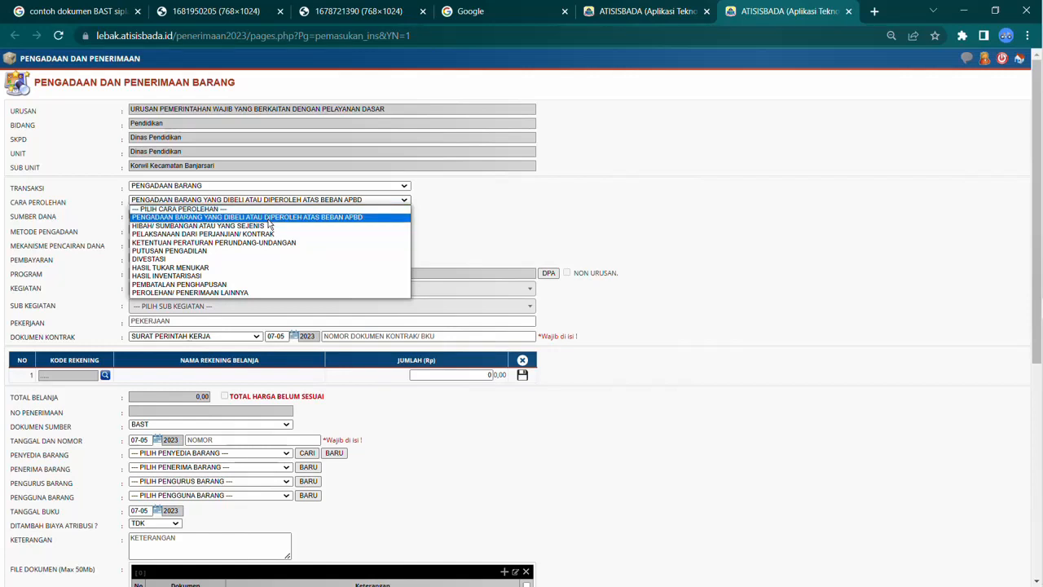
pyautogui.click(332, 217)
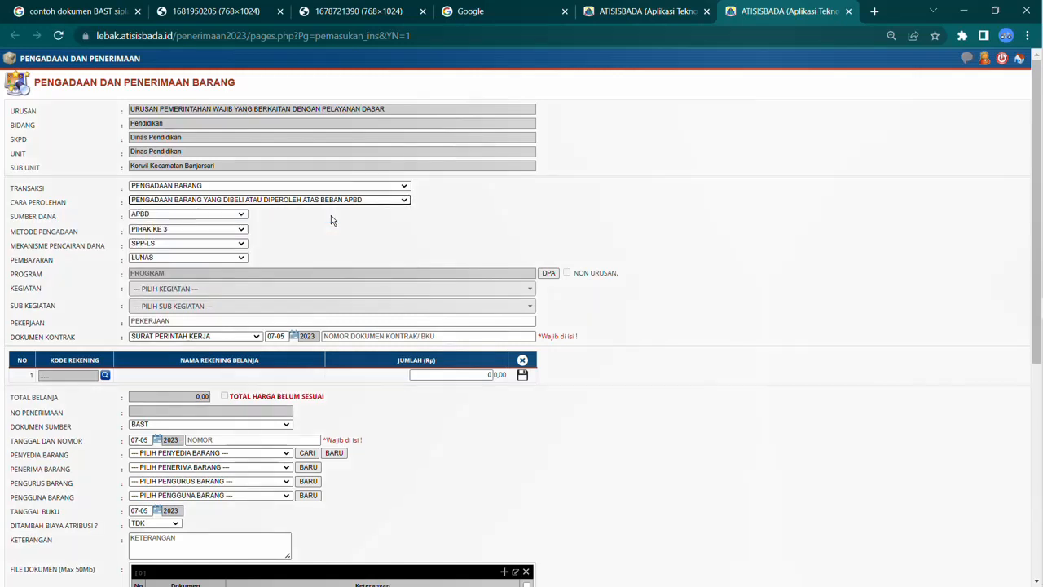
# Step: Set the funding source (Sumber Dana) to BOS APBN
pyautogui.click(160, 217)
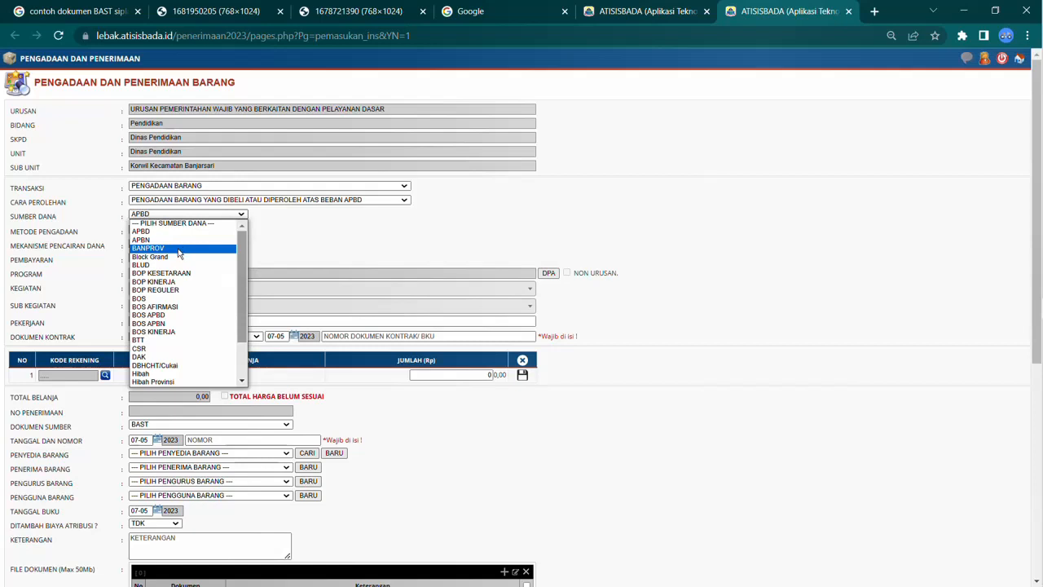
pyautogui.click(162, 324)
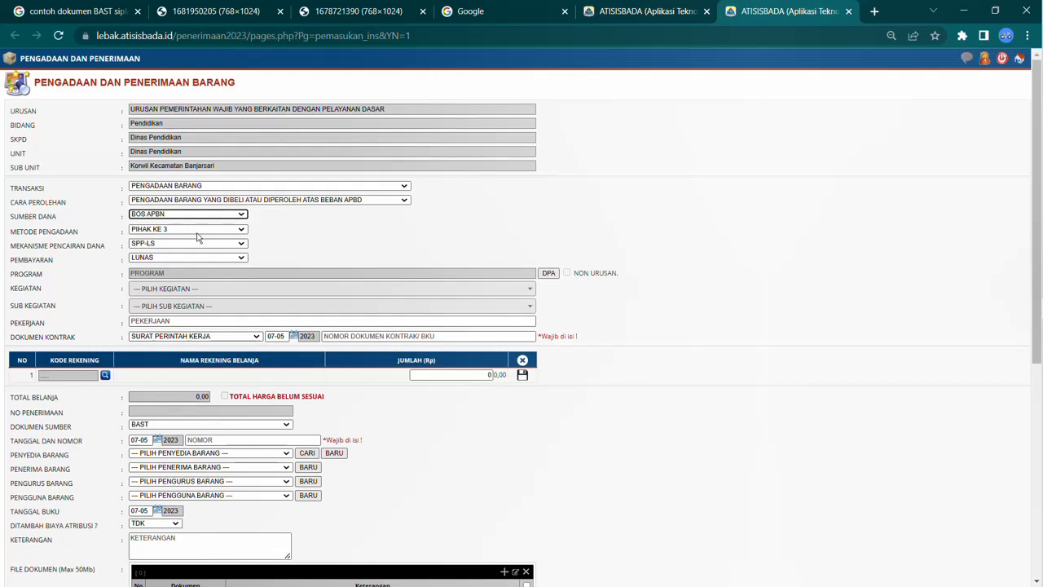
pyautogui.click(154, 230)
pyautogui.click(151, 245)
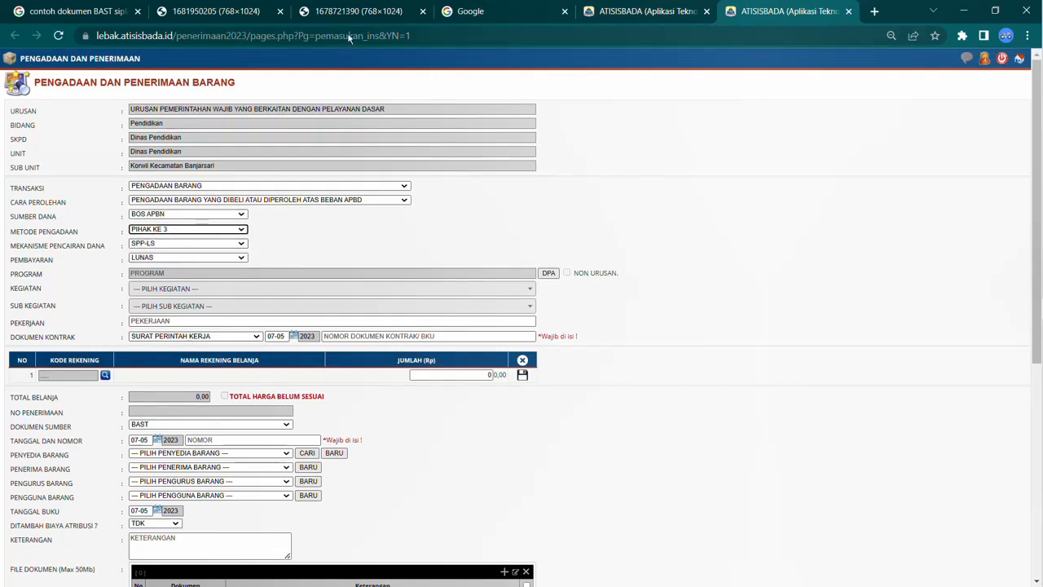
# Step: Review the BAST sample document in the other tab and return to the form
pyautogui.click(359, 13)
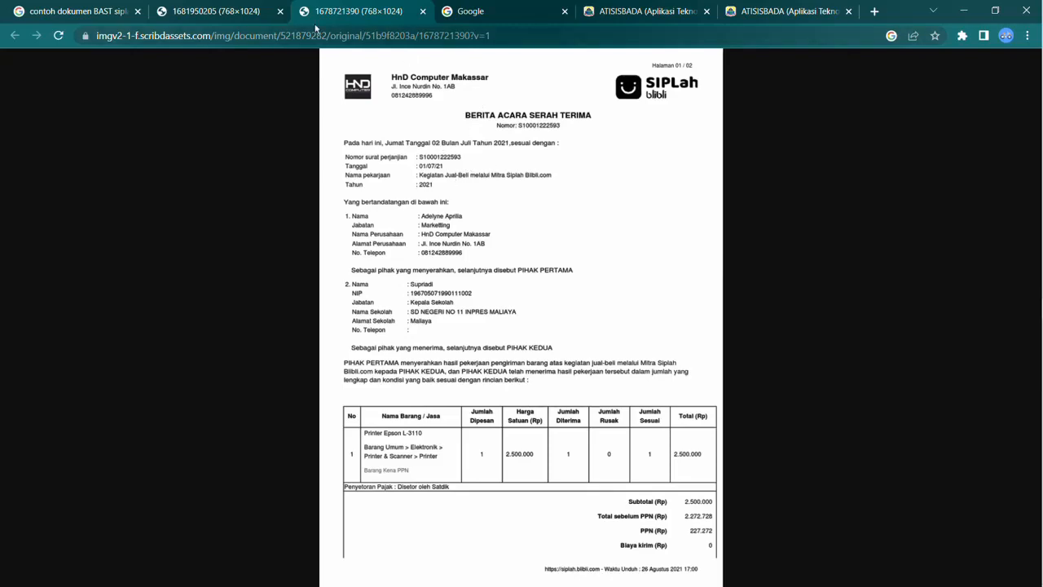
pyautogui.click(224, 7)
pyautogui.click(410, 6)
pyautogui.click(607, 12)
pyautogui.click(739, 21)
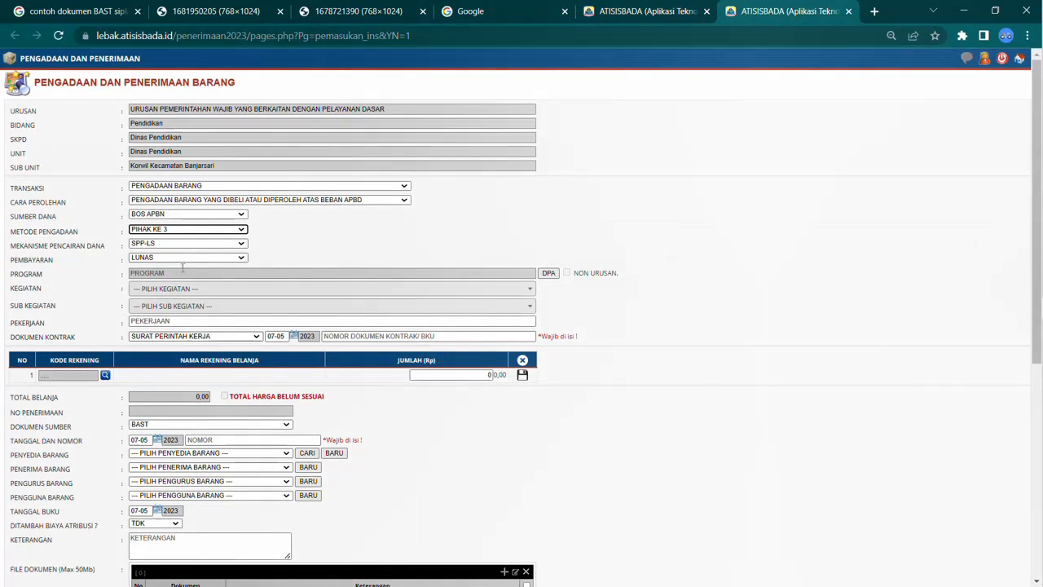
# Step: Set the procurement method (Metode Pengadaan) to Pihak Ke 3
pyautogui.click(187, 229)
pyautogui.click(173, 258)
pyautogui.click(202, 229)
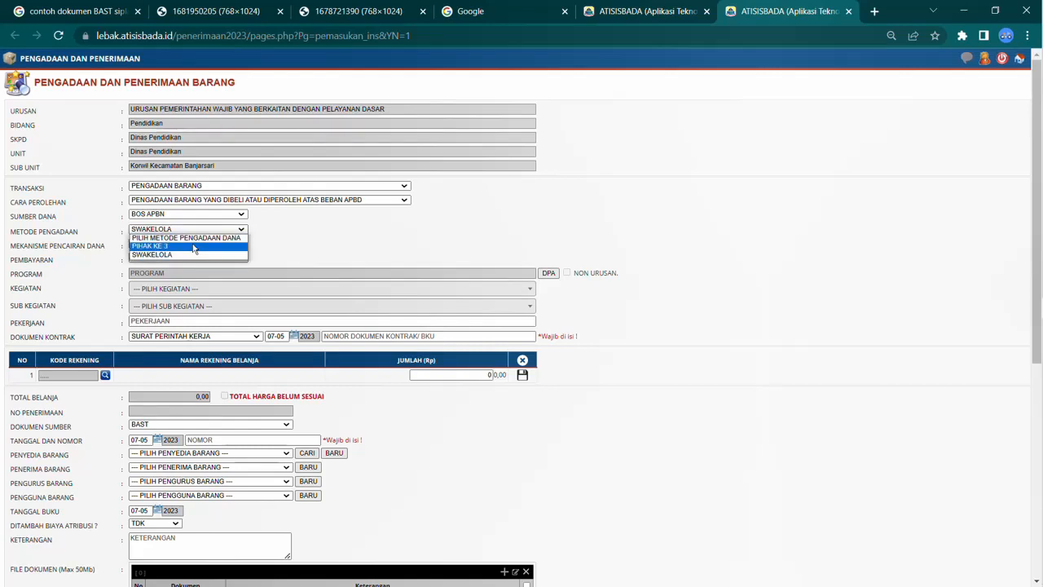
pyautogui.click(192, 245)
# Step: Set the fund disbursement mechanism (Mekanisme Pencairan Dana) to SP2B
pyautogui.click(184, 245)
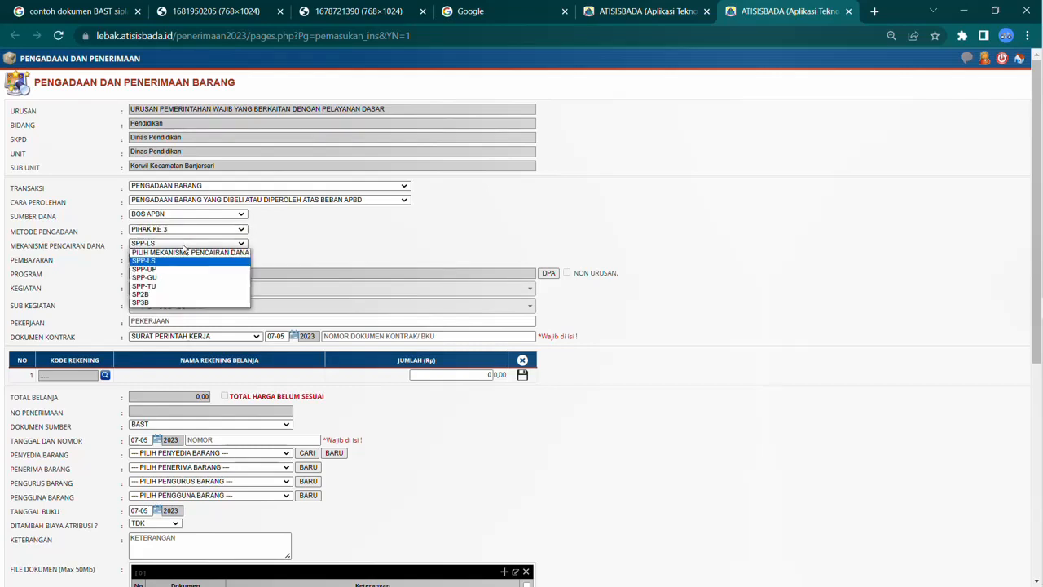
pyautogui.click(158, 300)
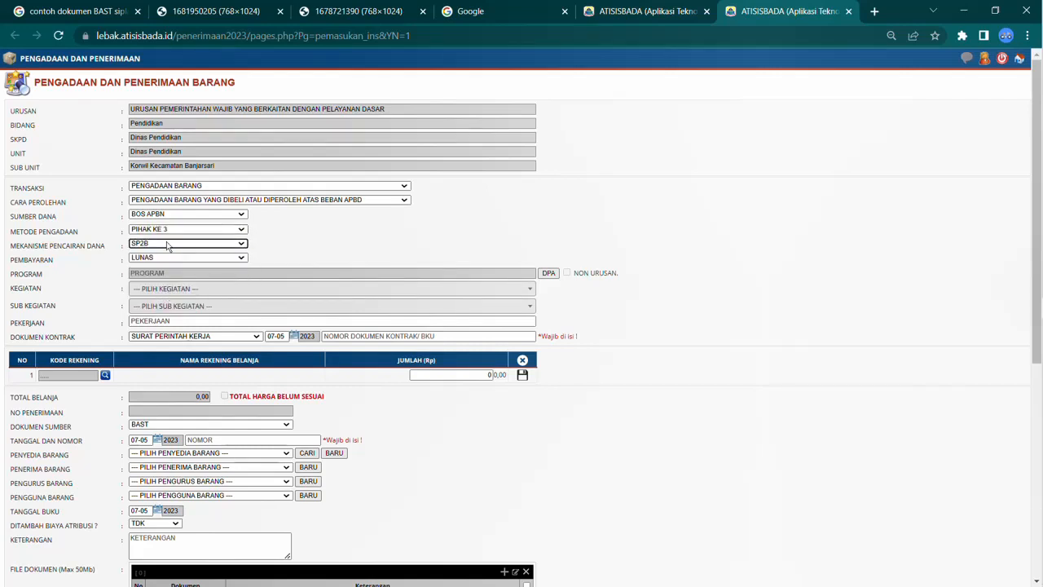
pyautogui.moveTo(51, 246); pyautogui.dragTo(124, 245)
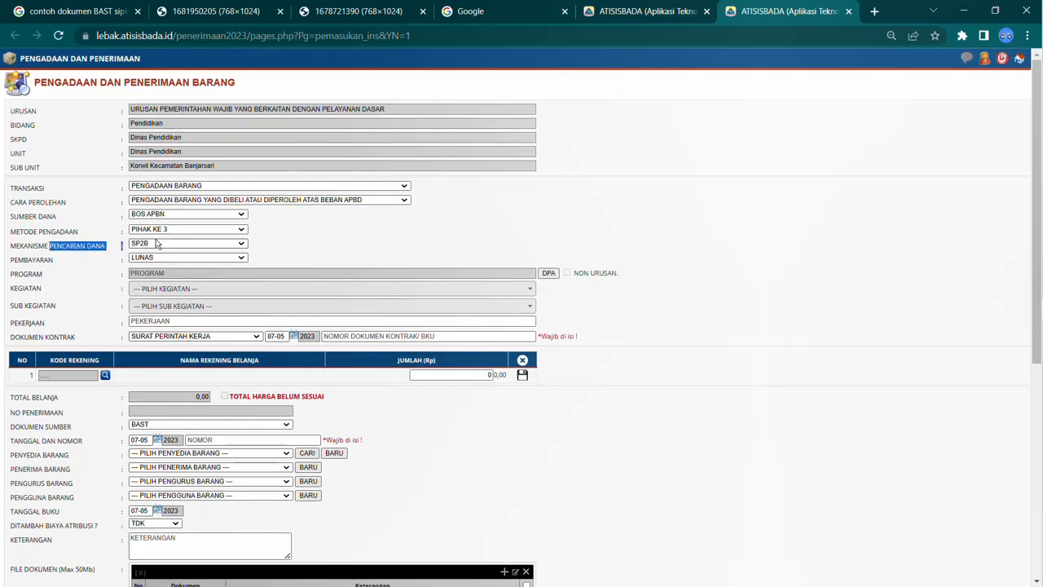
pyautogui.click(158, 245)
pyautogui.click(155, 295)
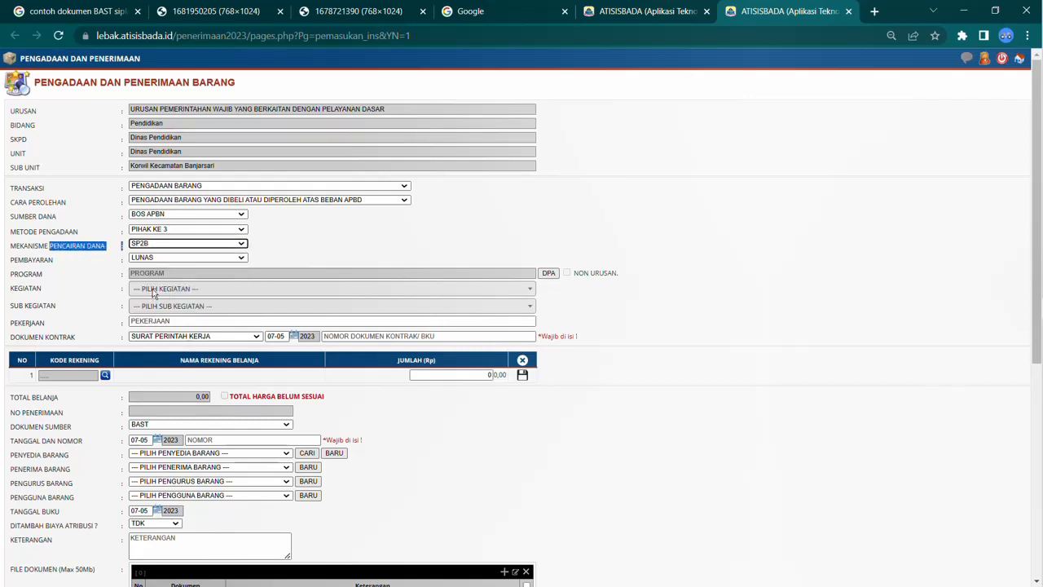
# Step: Set the payment to Lunas and open the DPA lookup for choosing the program
pyautogui.click(175, 259)
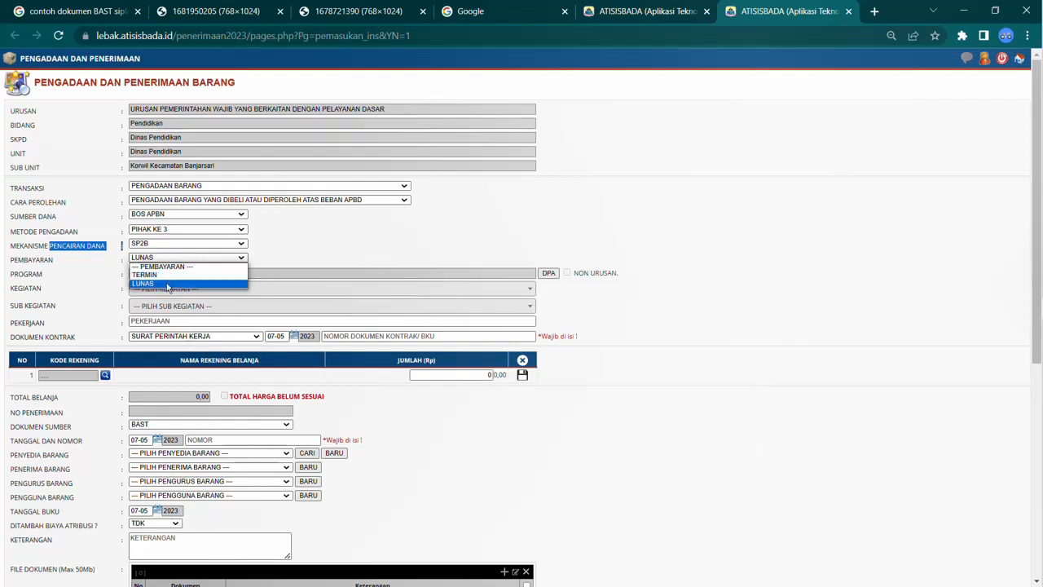
pyautogui.click(169, 288)
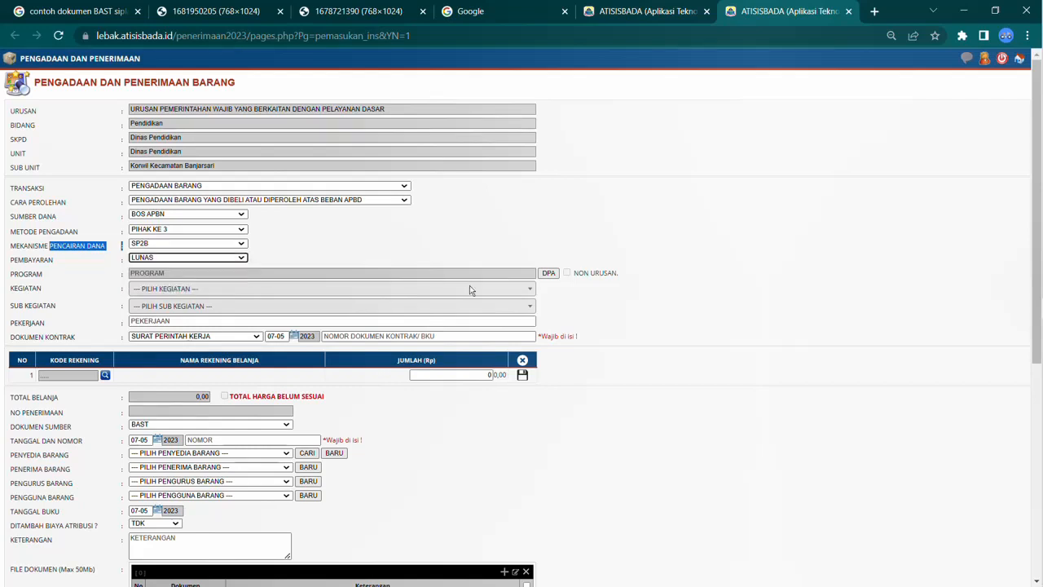
pyautogui.click(551, 273)
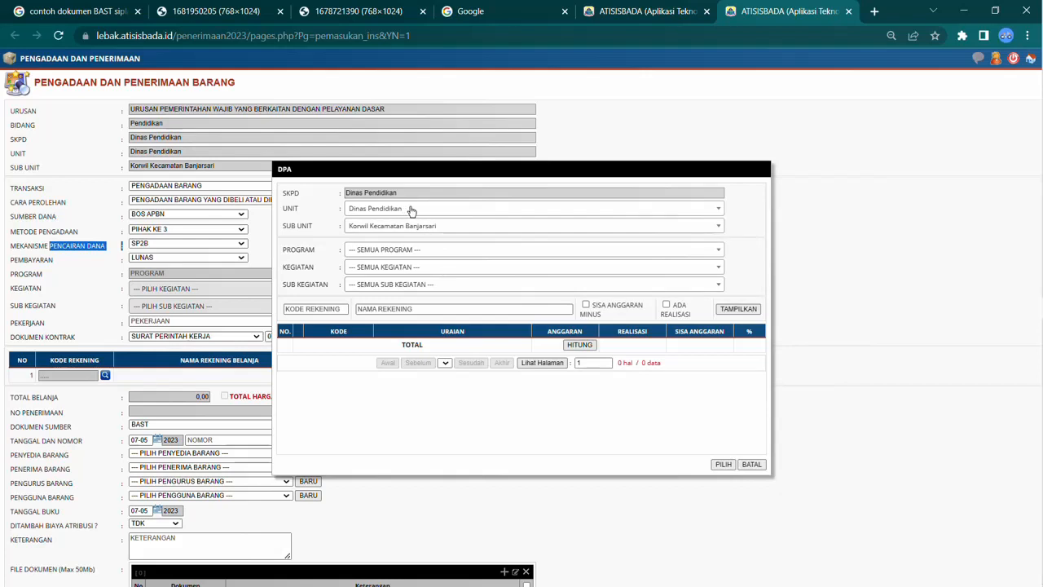
# Step: In the DPA lookup, set the sub unit filter to Dinas Pendidikan
pyautogui.click(447, 232)
pyautogui.scroll(3, 433, 303)
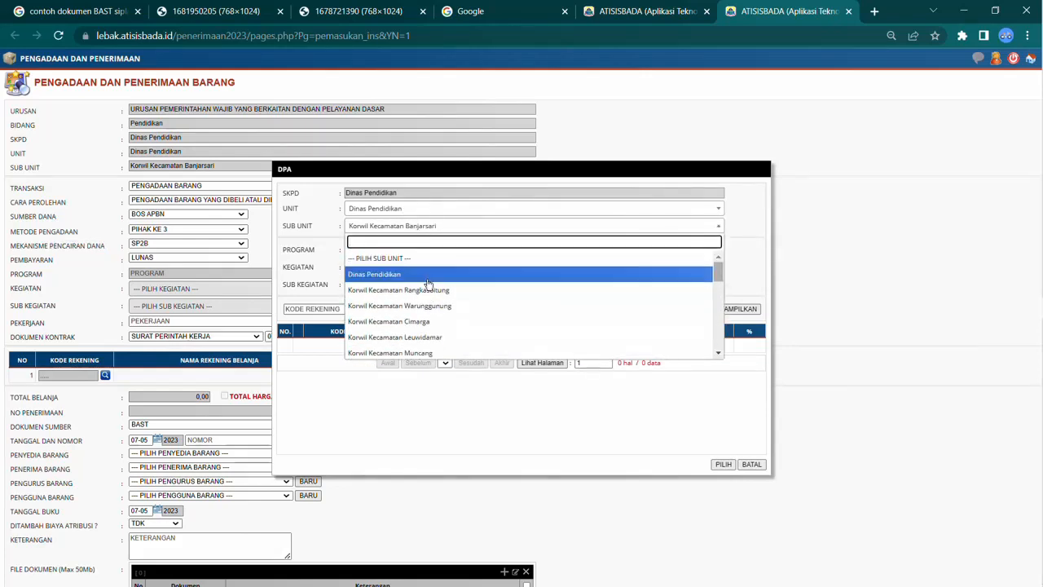
pyautogui.click(427, 274)
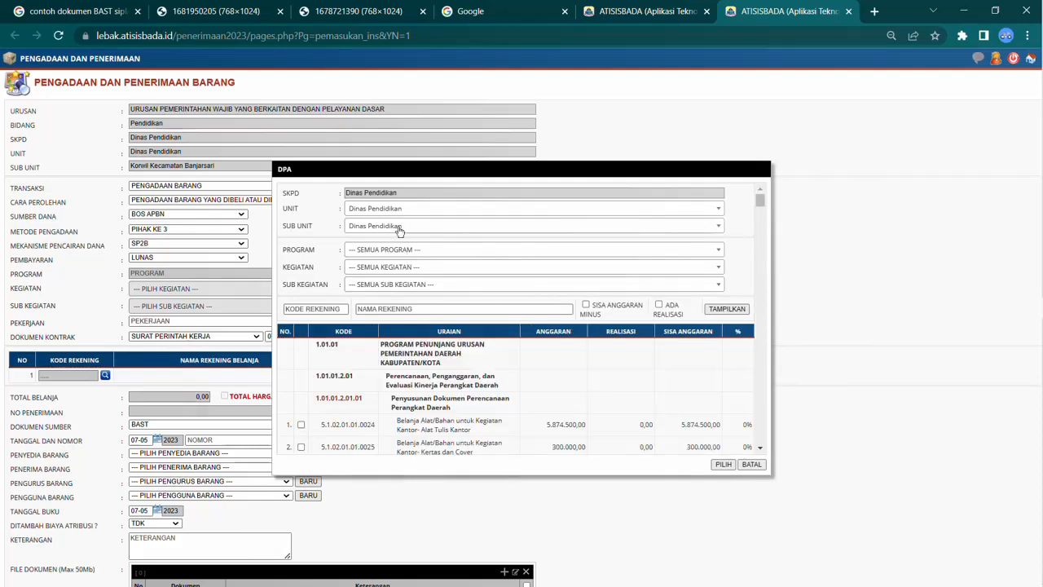
# Step: Filter the DPA by program 1.01.00.02 PROGRAM PENGELOLAAN PENDIDIKAN and activity 2.001 Pengelolaan Pendidikan Sekolah Dasar
pyautogui.click(449, 252)
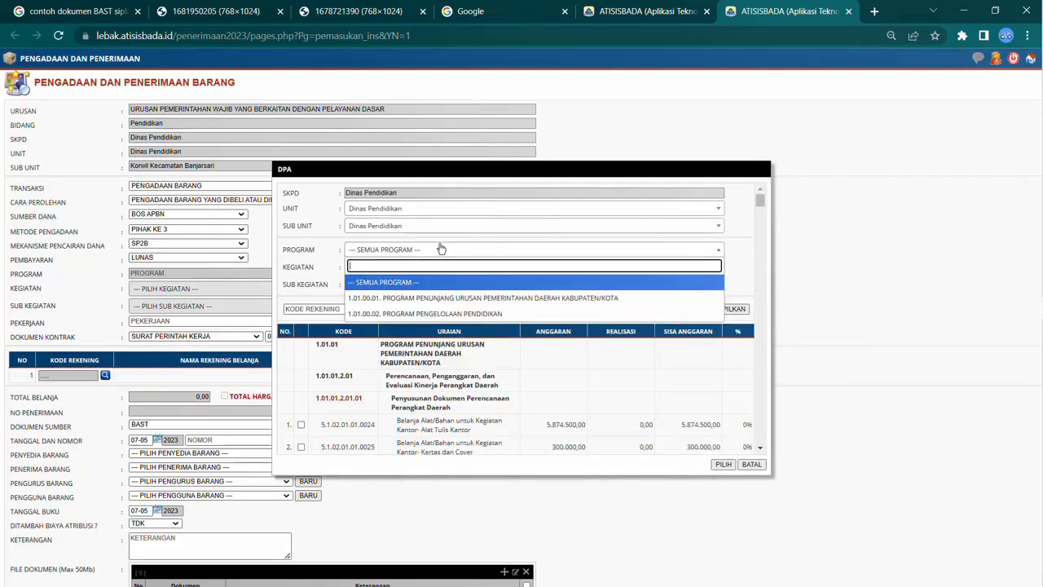
pyautogui.click(482, 317)
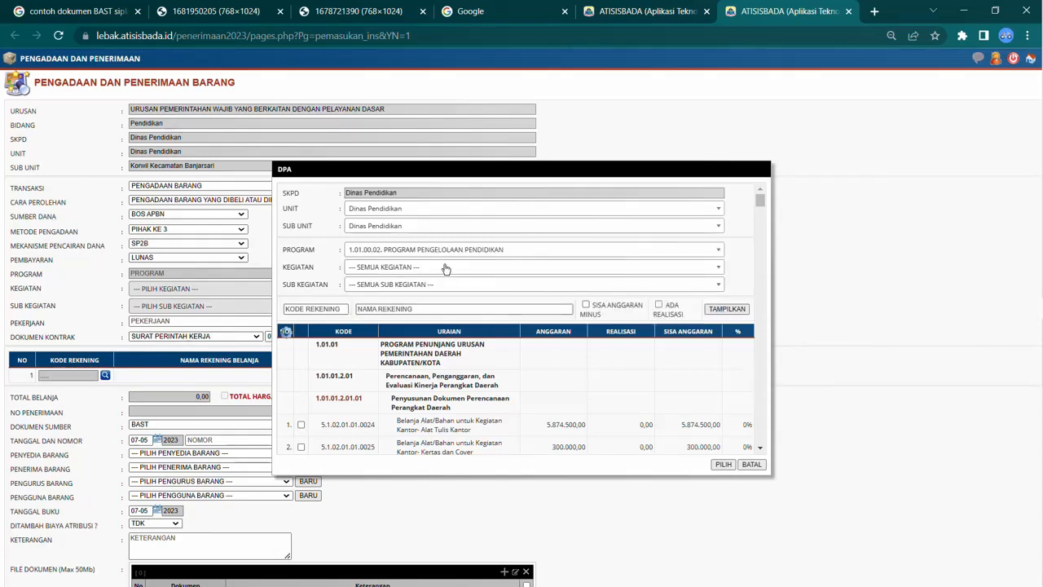
pyautogui.click(444, 267)
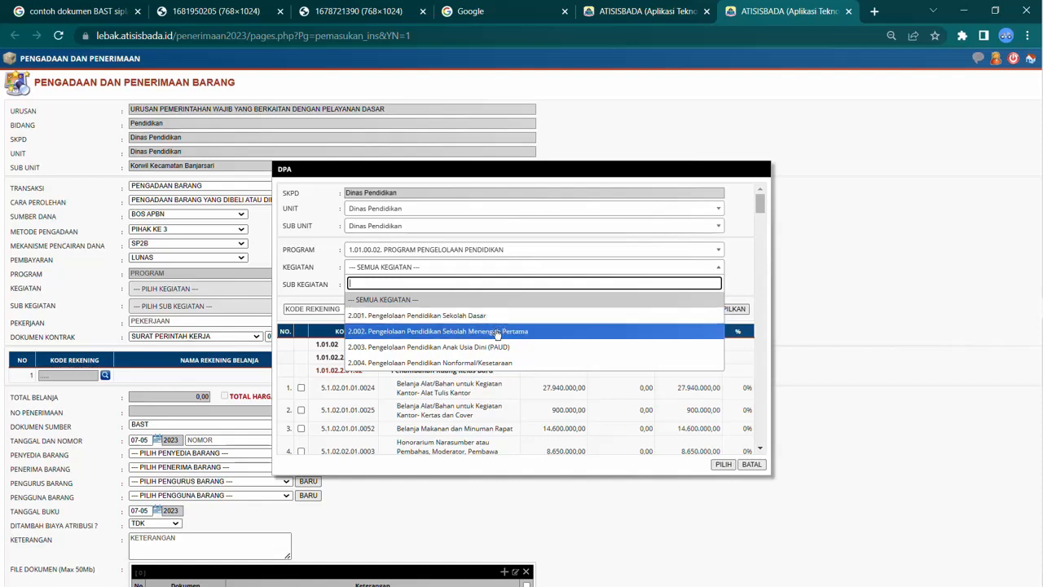
pyautogui.click(461, 319)
# Step: Set the sub-activity filter to 29. Pengelolaan Dana BOS Sekolah Dasar
pyautogui.click(447, 285)
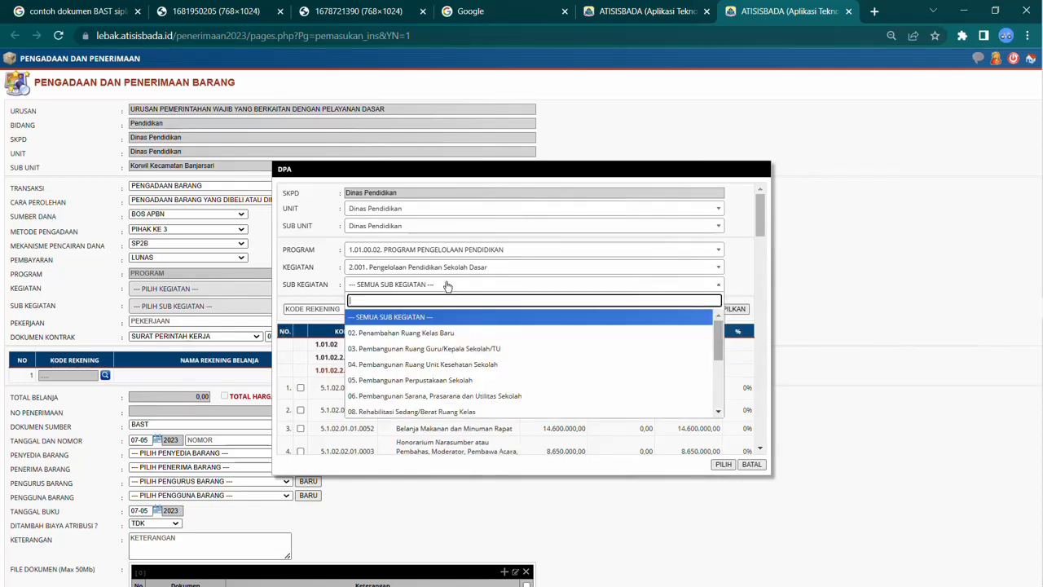
pyautogui.scroll(-5, 444, 326)
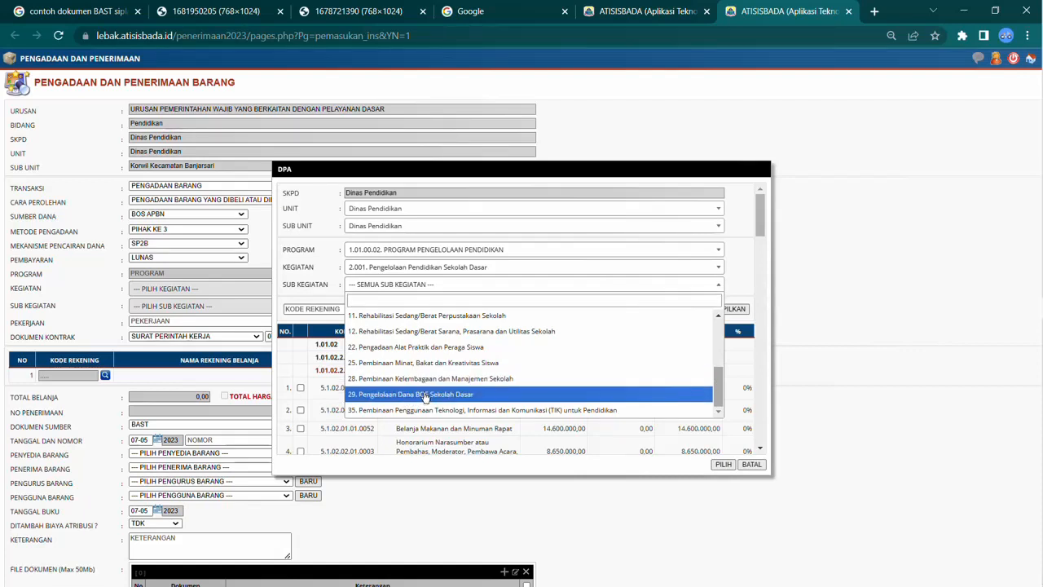
pyautogui.click(422, 396)
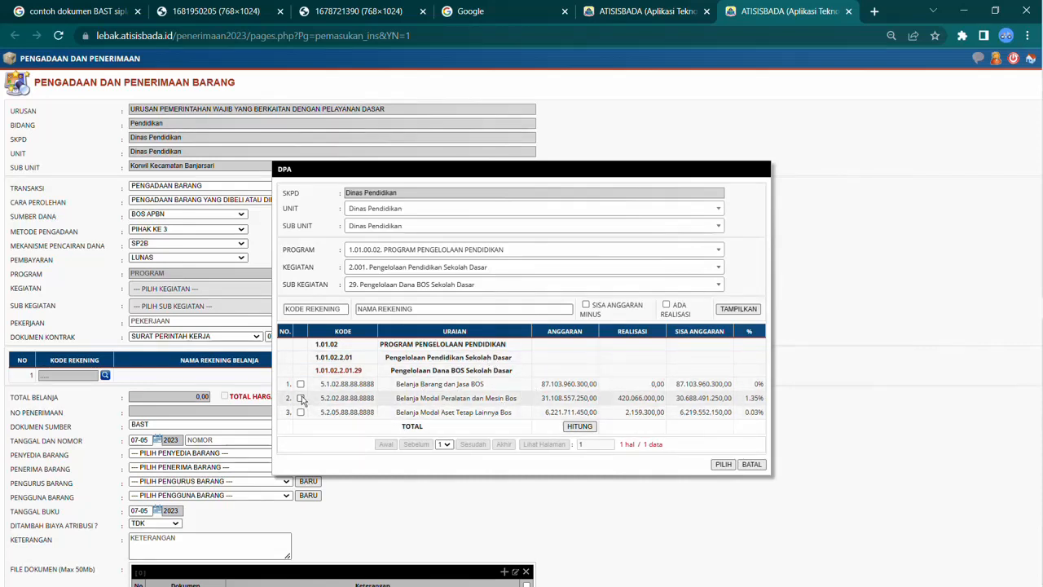
# Step: Select the account 5.2.02.88.88.8888 Belanja Modal Peralatan dan Mesin Bos and confirm the DPA choice
pyautogui.moveTo(322, 397); pyautogui.dragTo(336, 398)
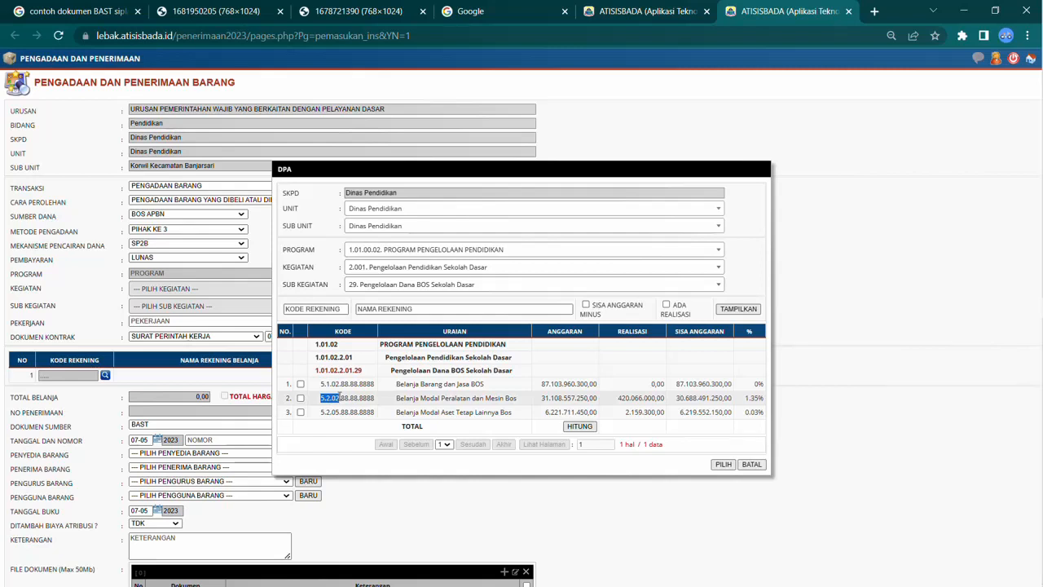
pyautogui.click(322, 397)
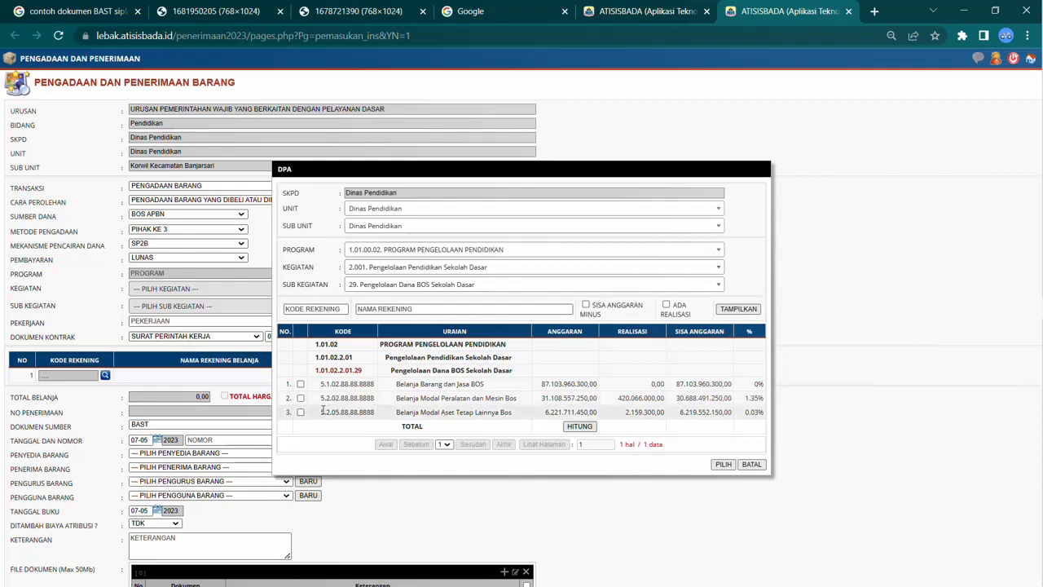
pyautogui.moveTo(323, 411); pyautogui.dragTo(339, 411)
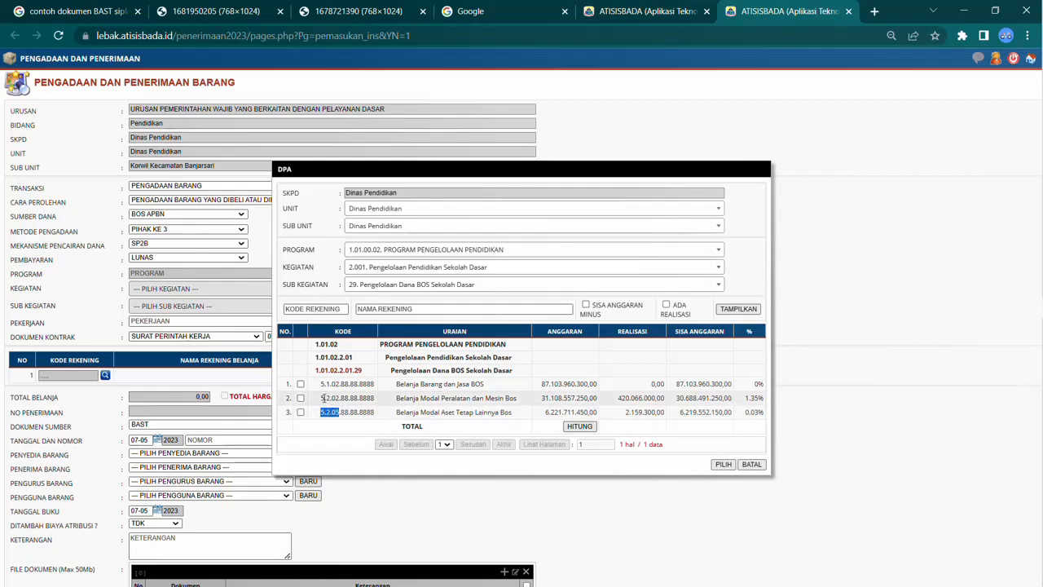
pyautogui.doubleClick(322, 397)
pyautogui.click(340, 395)
pyautogui.moveTo(339, 398); pyautogui.dragTo(321, 398)
pyautogui.moveTo(397, 398); pyautogui.dragTo(517, 394)
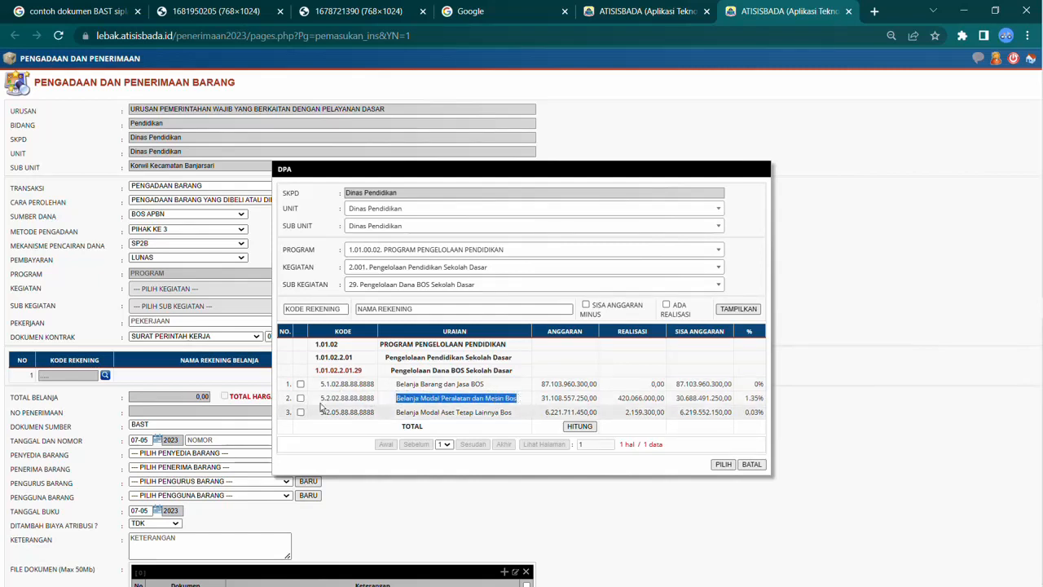
pyautogui.moveTo(319, 397); pyautogui.dragTo(763, 398)
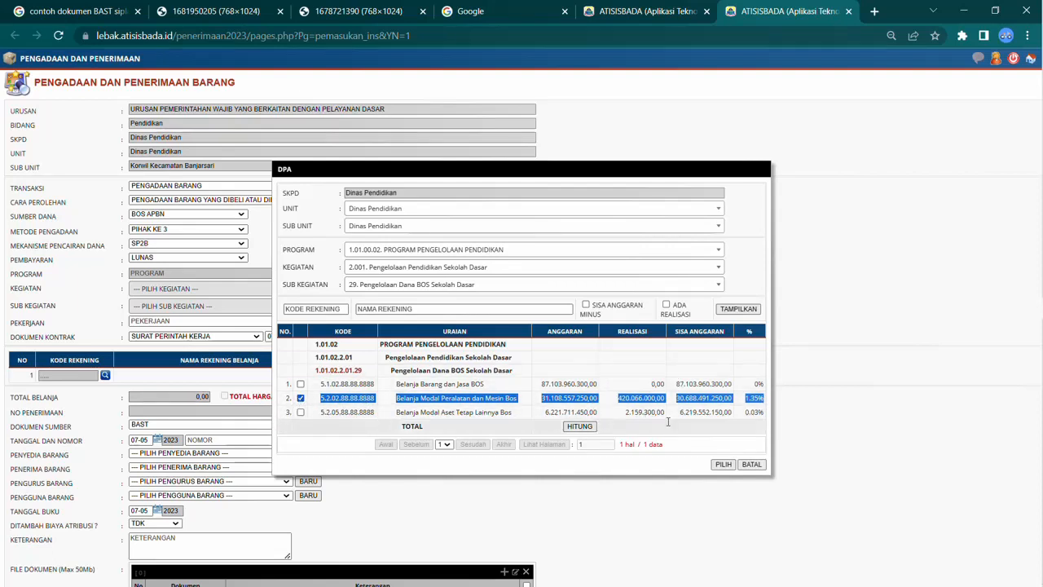
pyautogui.click(723, 464)
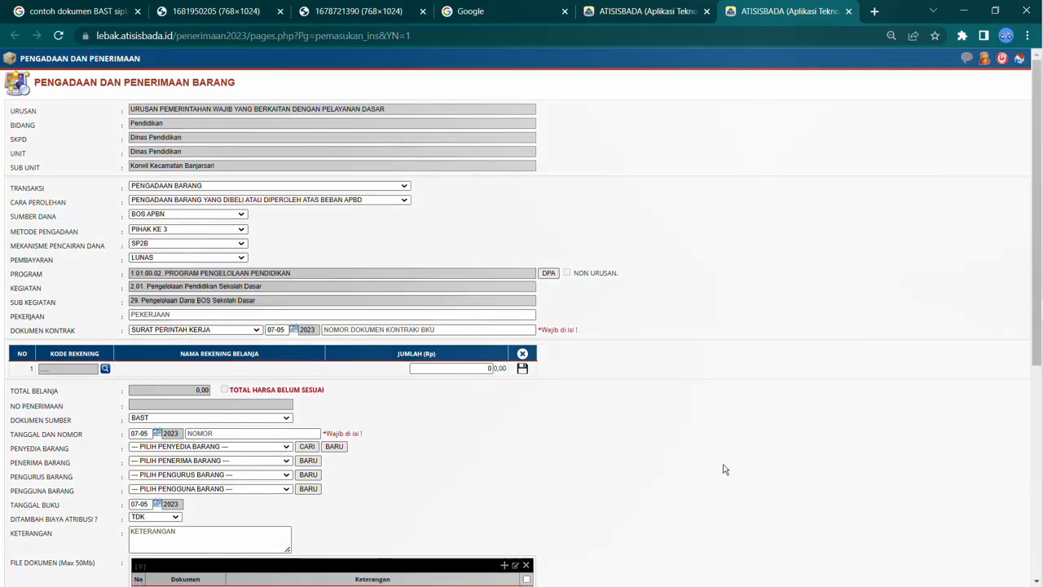
# Step: Check the item in the BAST document and enter Printer as the work description (Pekerjaan)
pyautogui.click(150, 316)
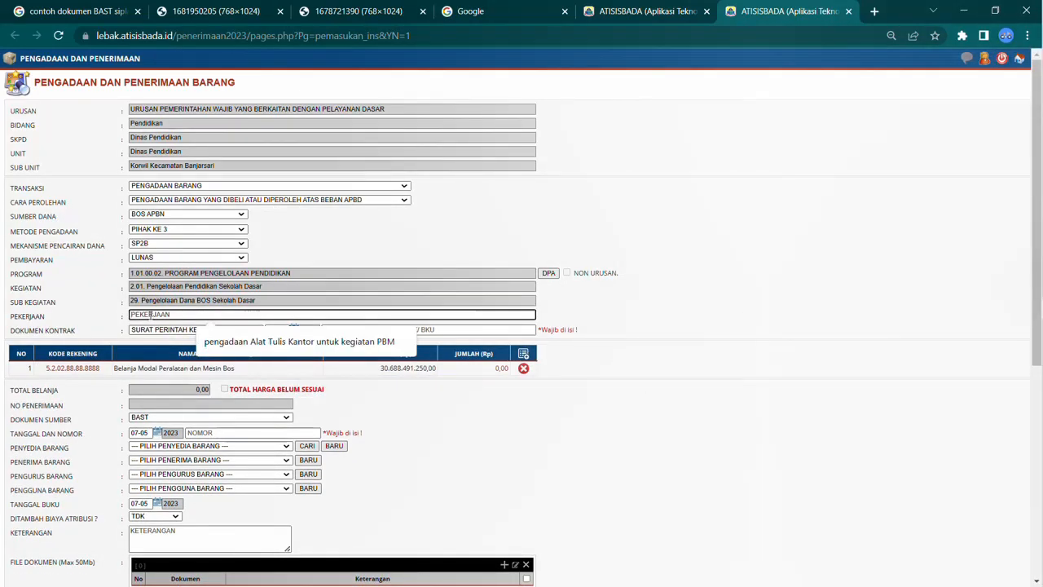
pyautogui.hotkey('ctrl', '3')
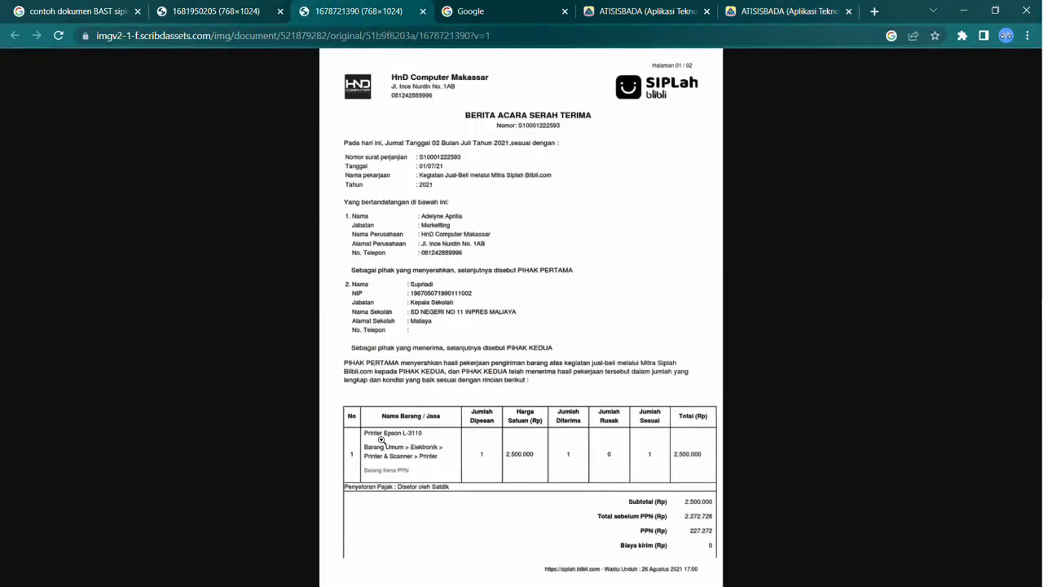
pyautogui.click(617, 11)
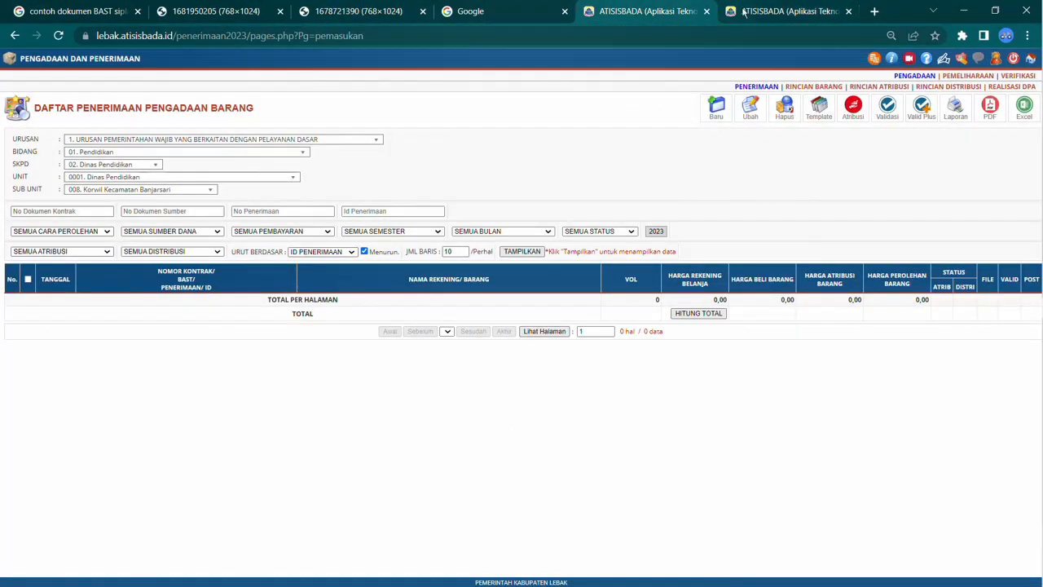
pyautogui.click(735, 10)
pyautogui.click(194, 311)
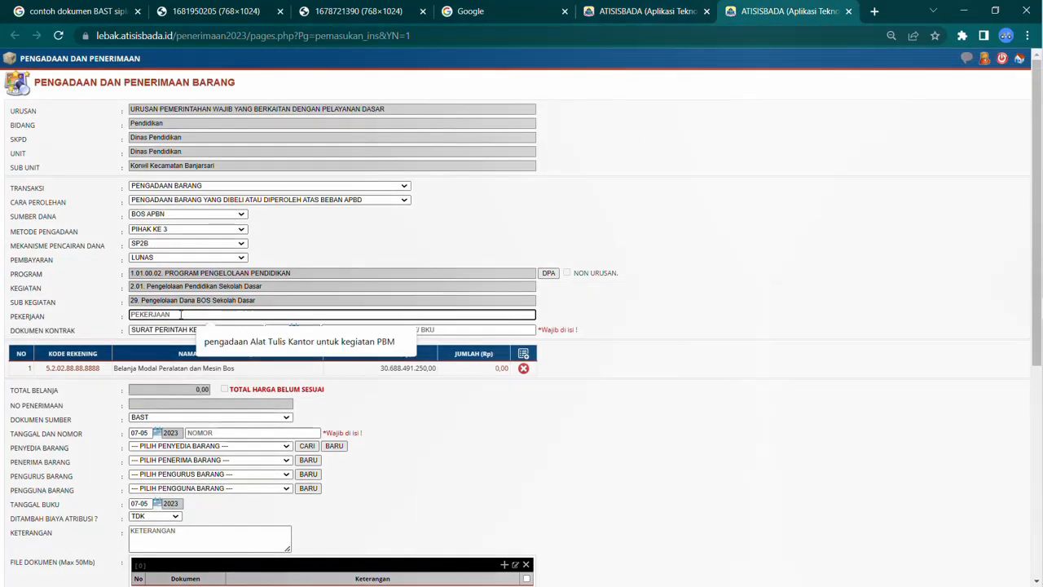
pyautogui.write('Printer')
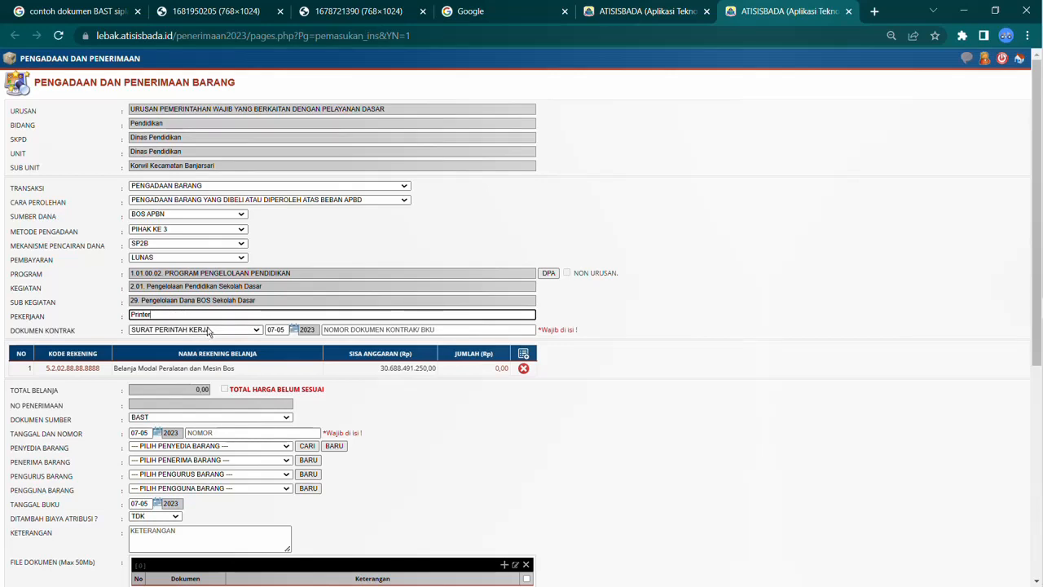
# Step: Keep Surat Perintah Kerja as the contract document and set its date to 24 November from the SPK
pyautogui.click(210, 329)
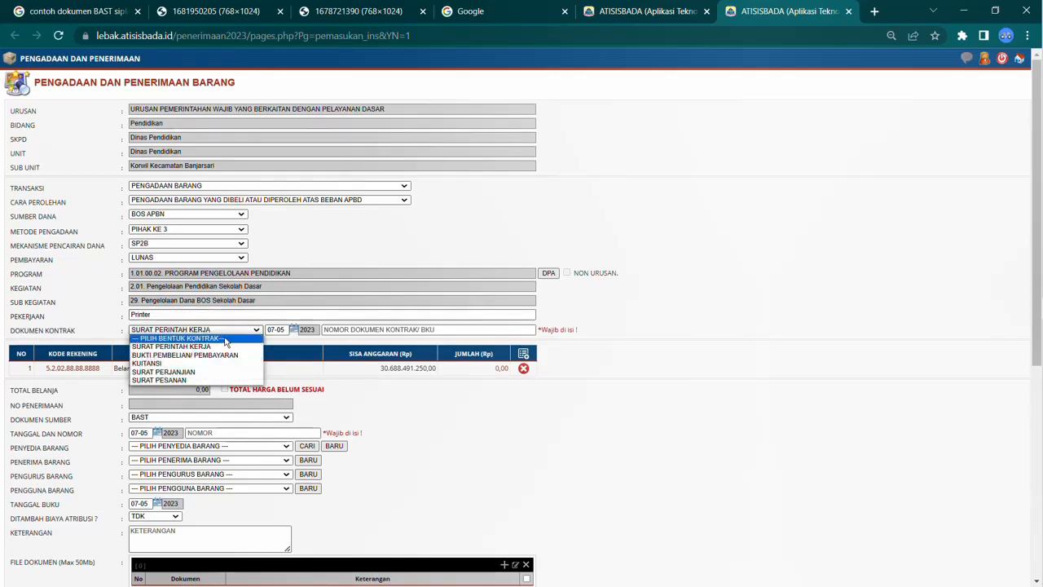
pyautogui.click(222, 348)
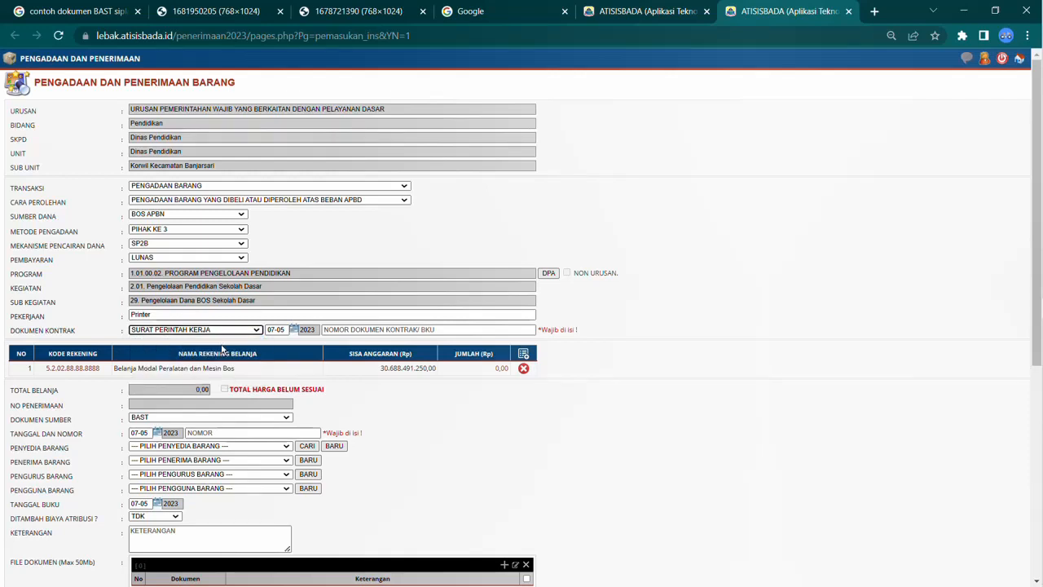
pyautogui.click(282, 330)
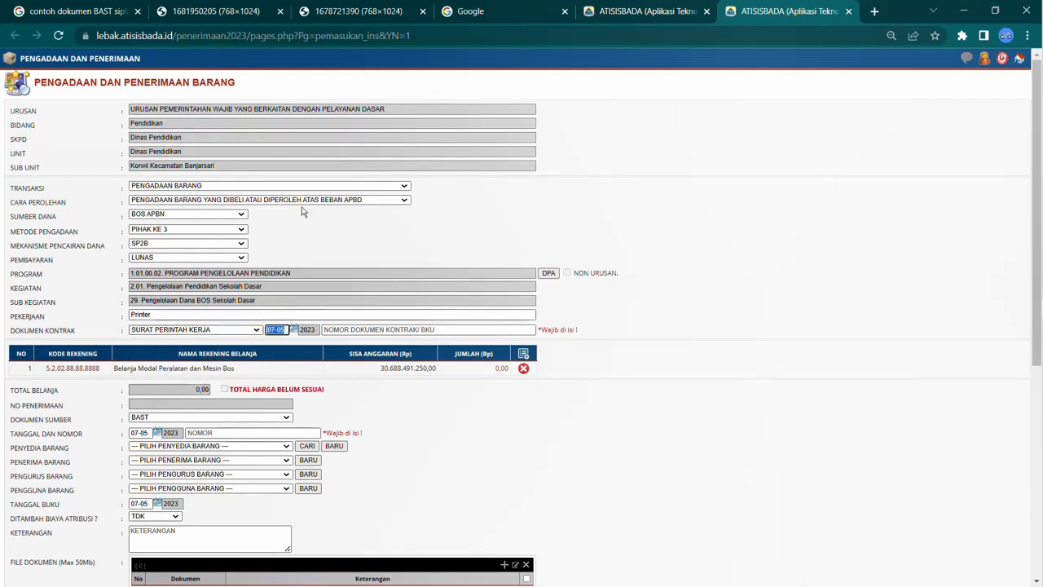
pyautogui.click(243, 18)
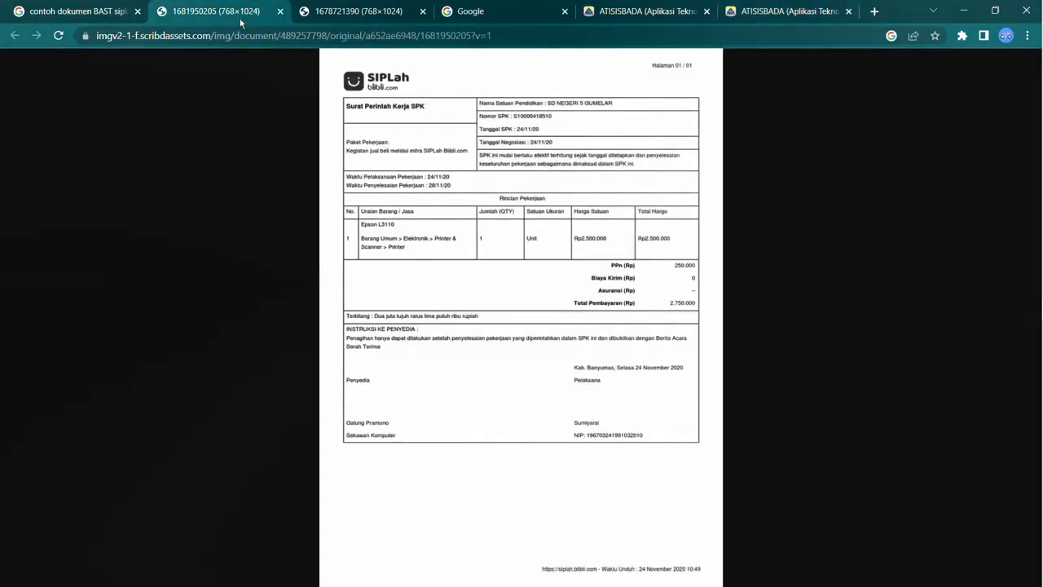
pyautogui.click(537, 136)
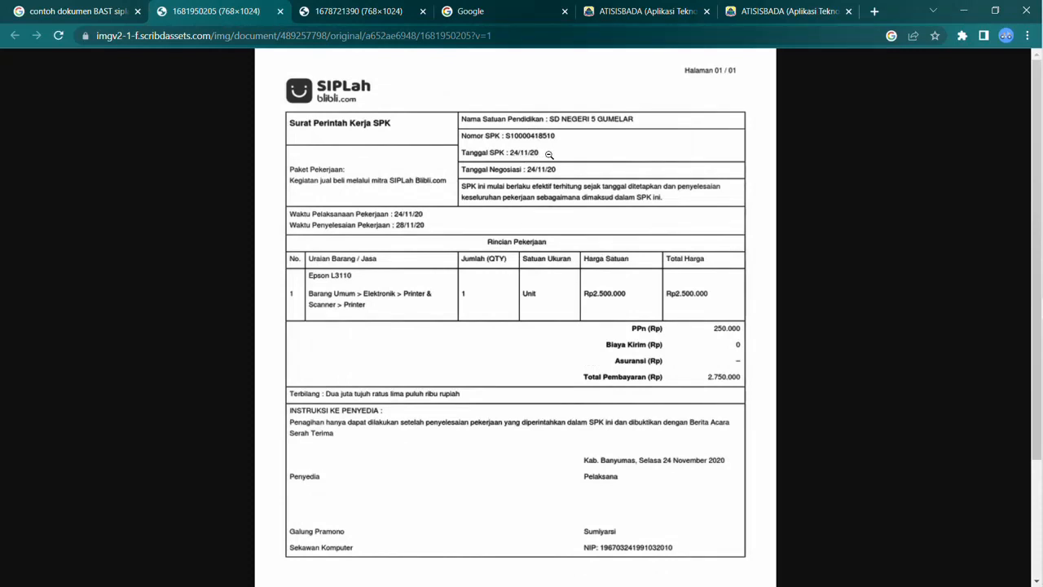
pyautogui.click(770, 11)
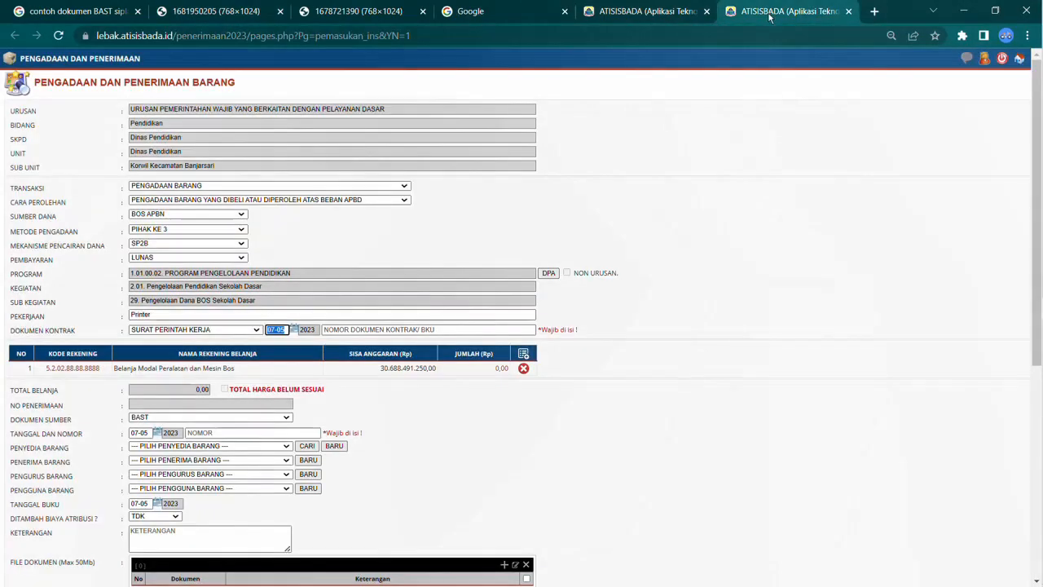
pyautogui.press('Left')
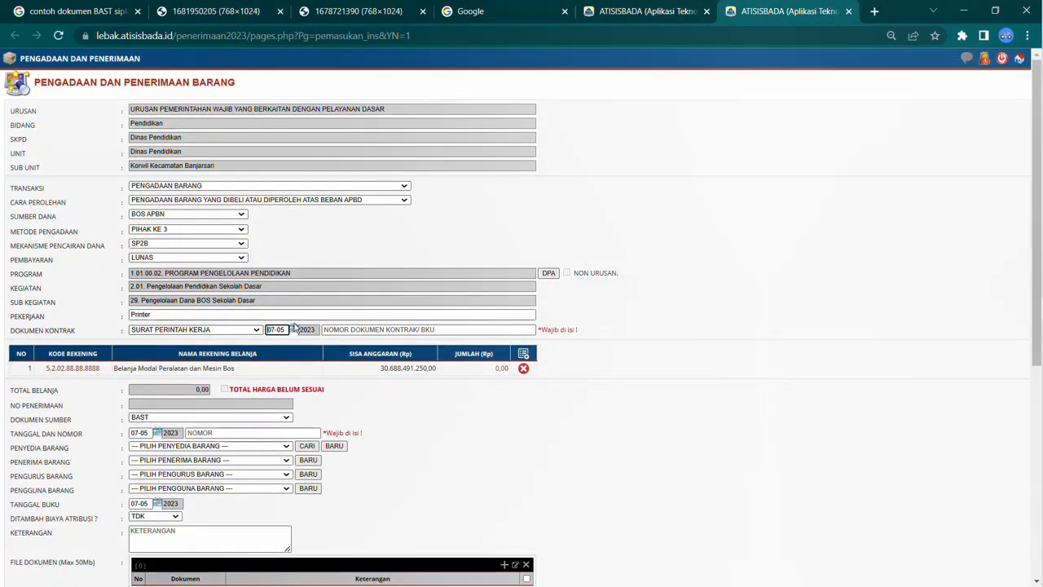
pyautogui.click(293, 329)
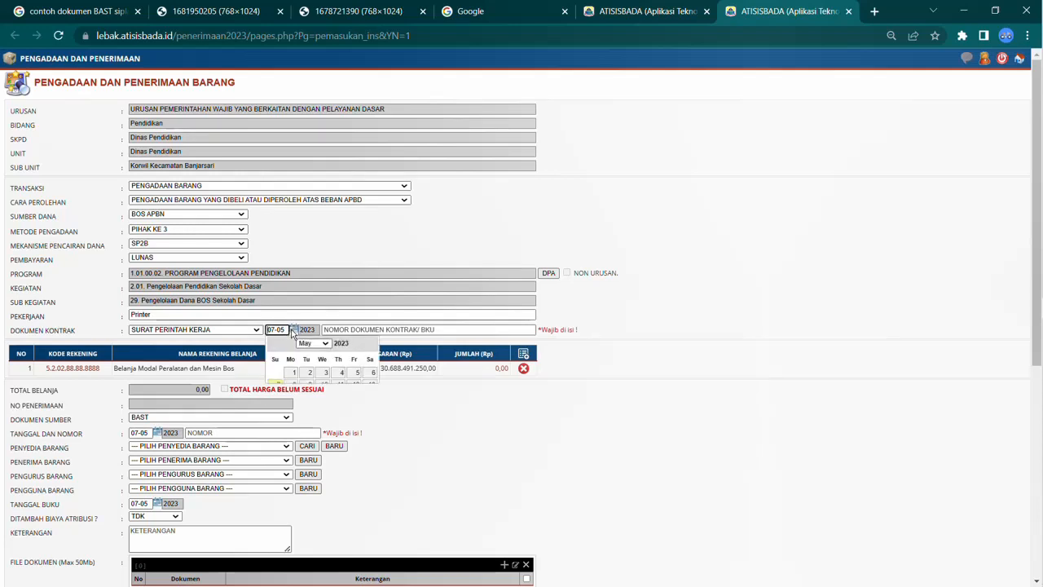
pyautogui.click(310, 346)
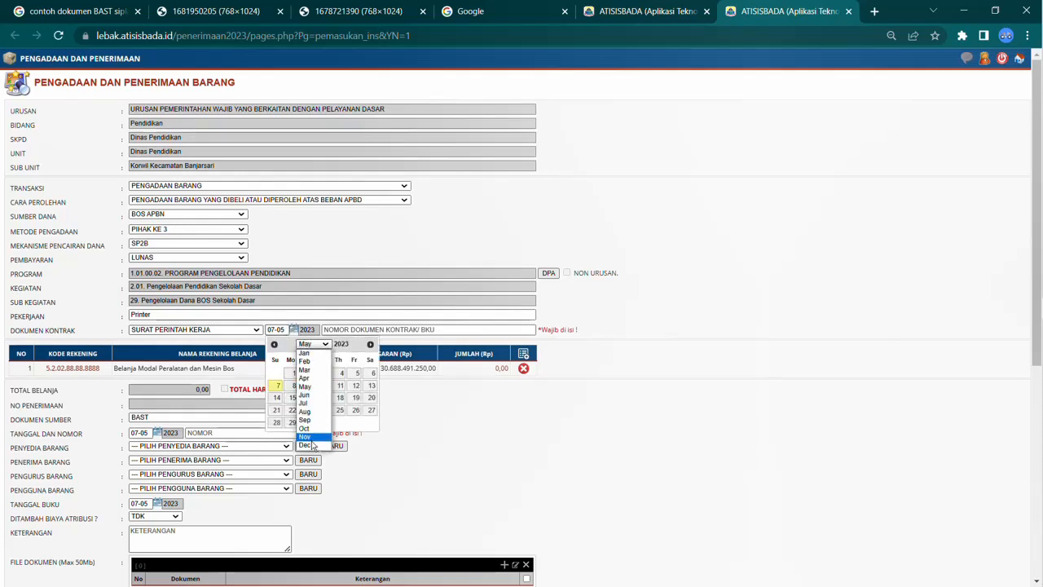
pyautogui.click(308, 436)
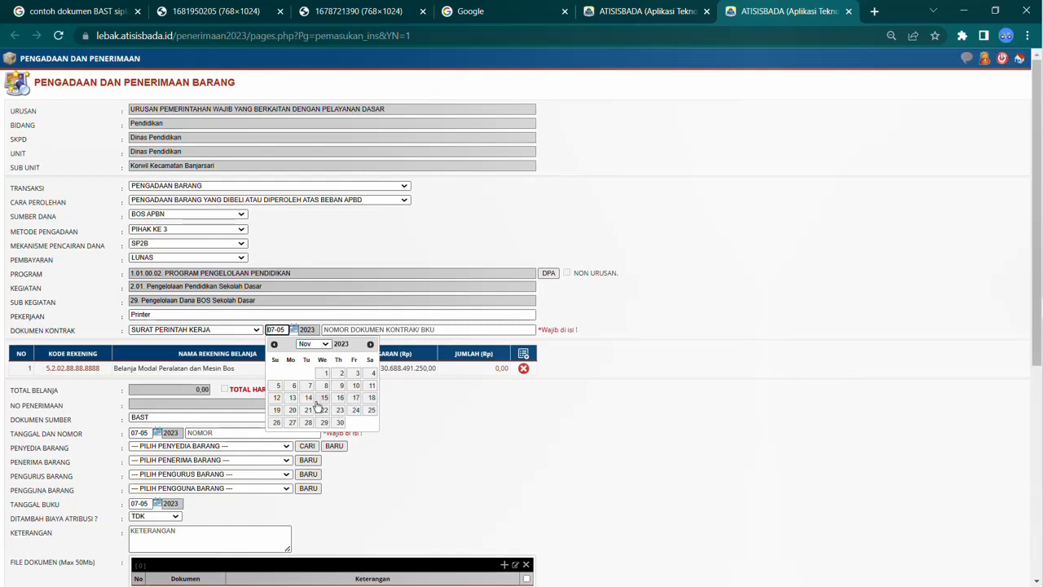
pyautogui.click(355, 410)
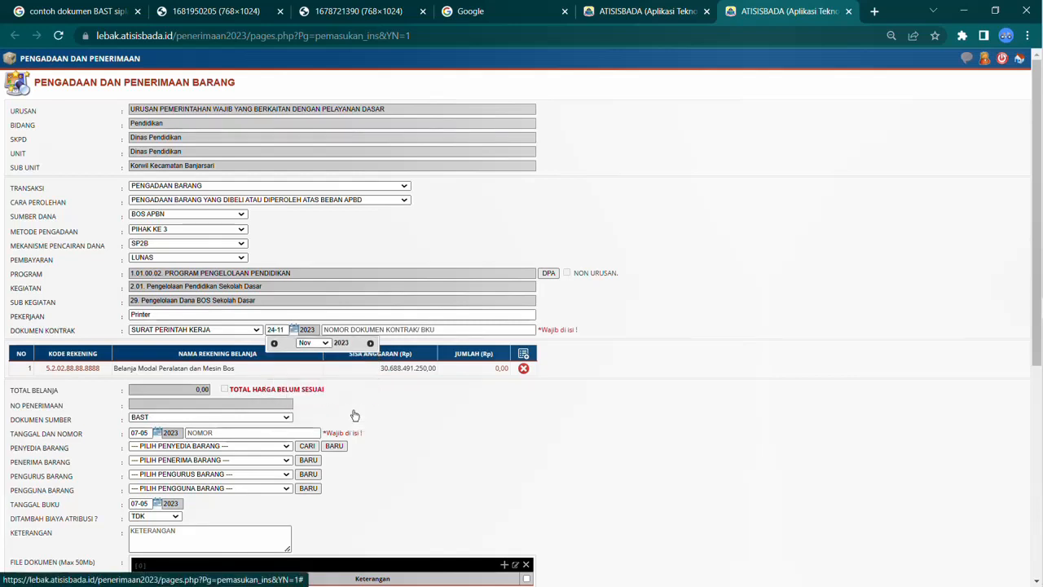
# Step: Enter the SPK number from the sample SPK document as the contract document number
pyautogui.click(356, 329)
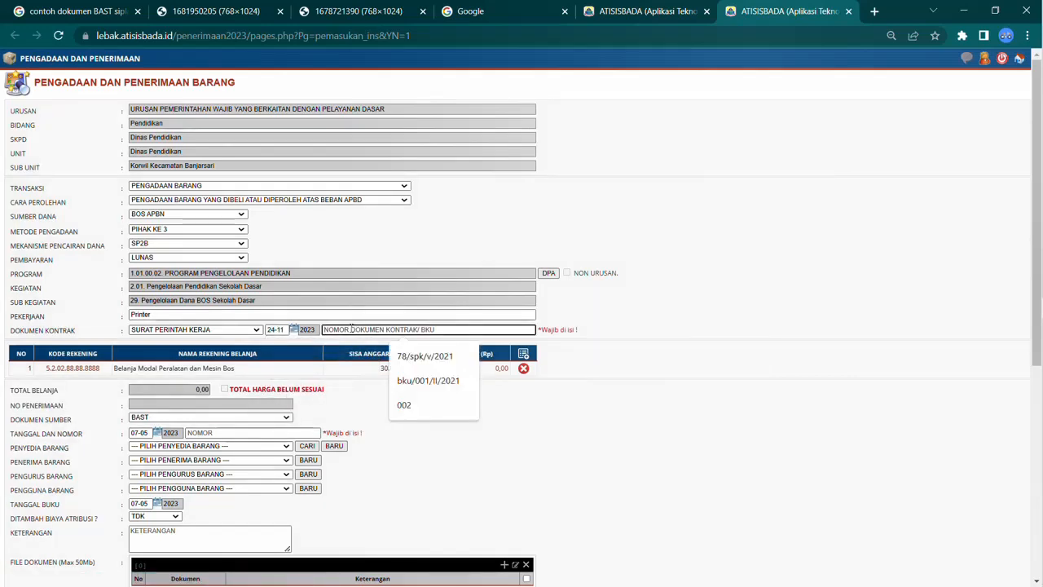
pyautogui.click(615, 18)
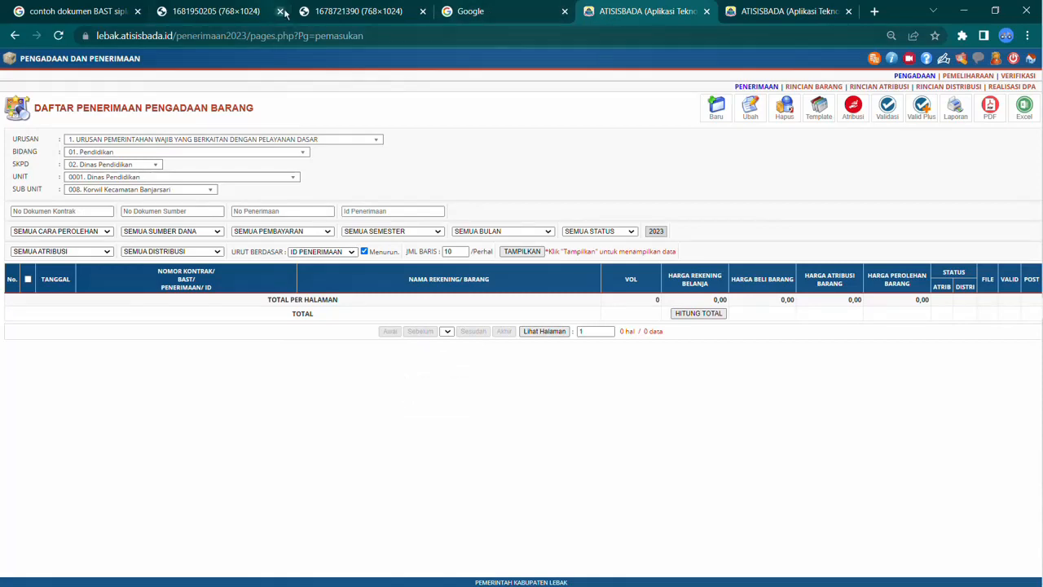
pyautogui.click(342, 13)
pyautogui.click(253, 11)
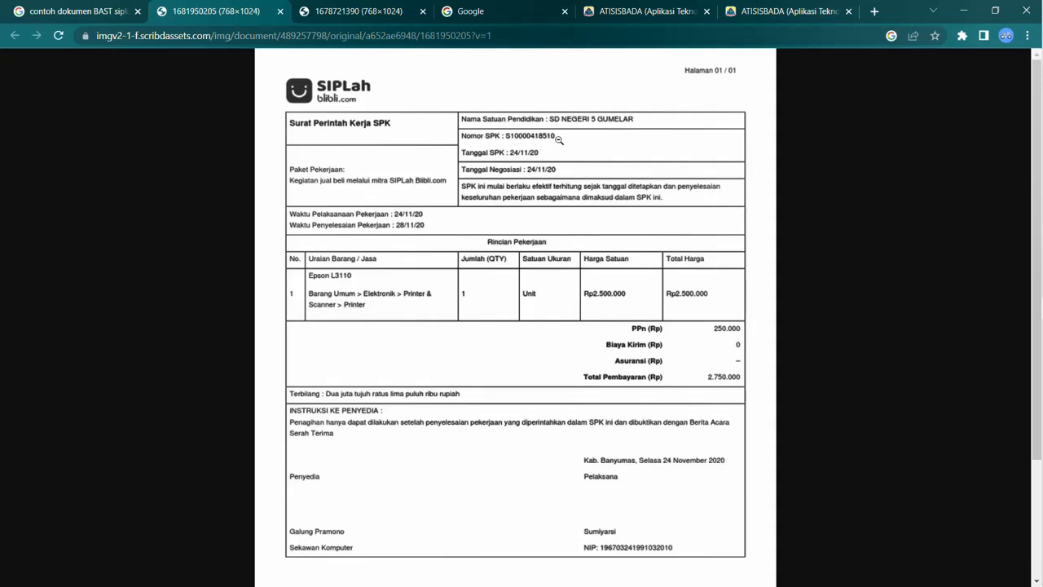
pyautogui.click(776, 14)
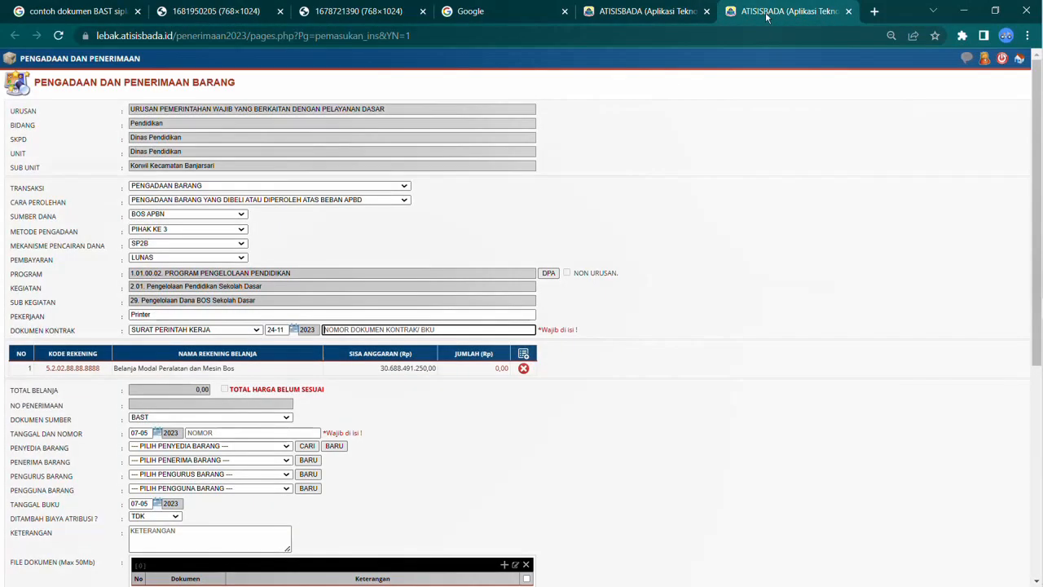
pyautogui.write('s')
pyautogui.press('BackSpace')
pyautogui.write('S')
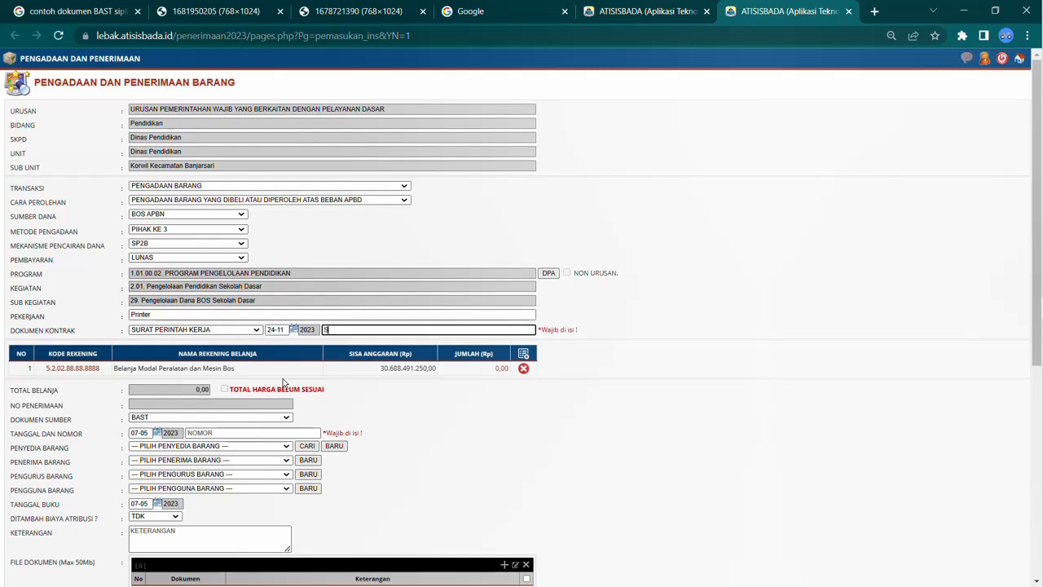
pyautogui.write('10')
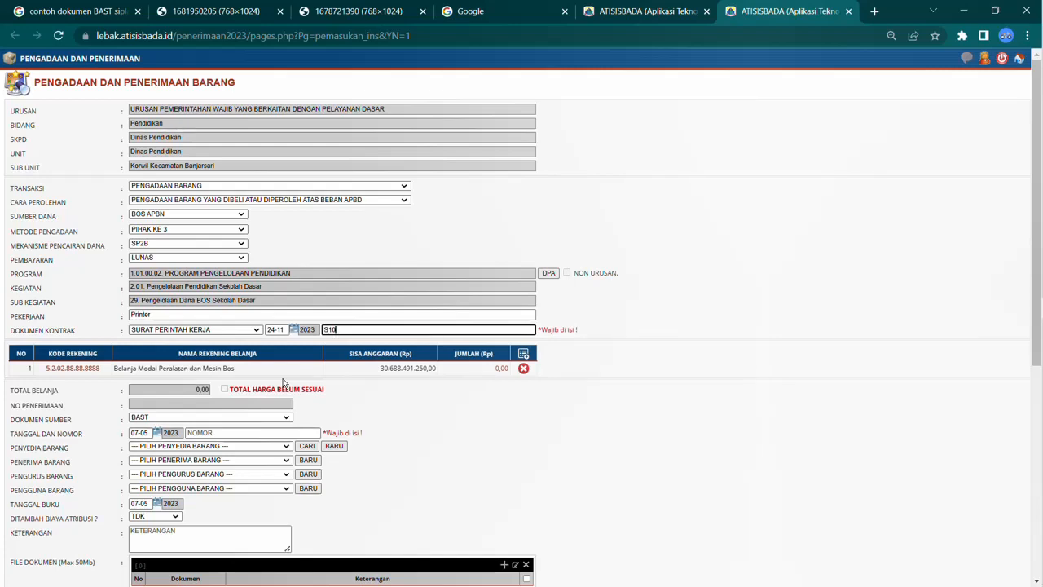
pyautogui.write('0000418520')
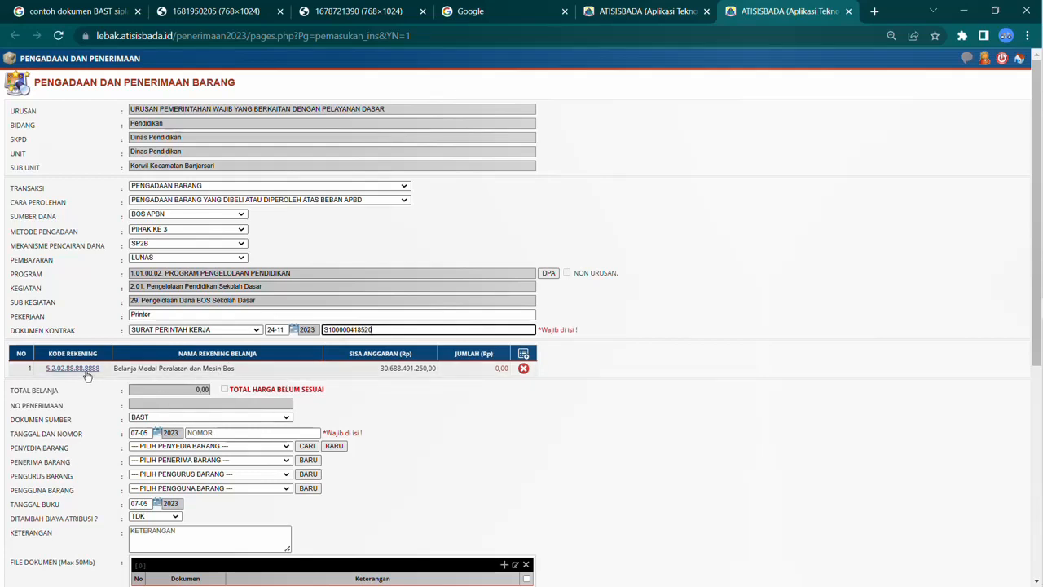
# Step: Set the amount (Jumlah) for the Belanja Modal Peralatan dan Mesin Bos account row to 2750000 and save the row
pyautogui.click(502, 371)
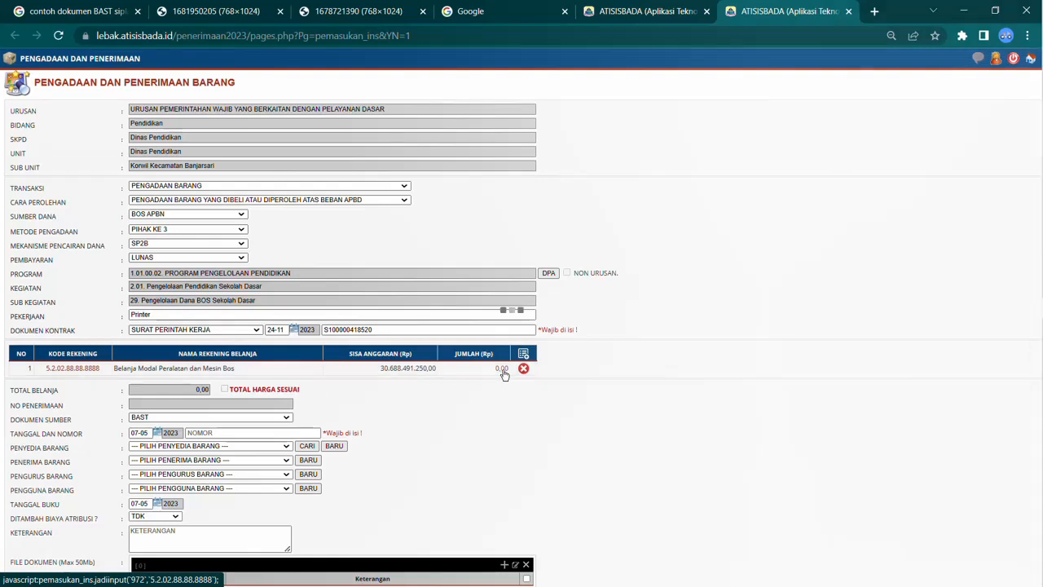
pyautogui.click(343, 13)
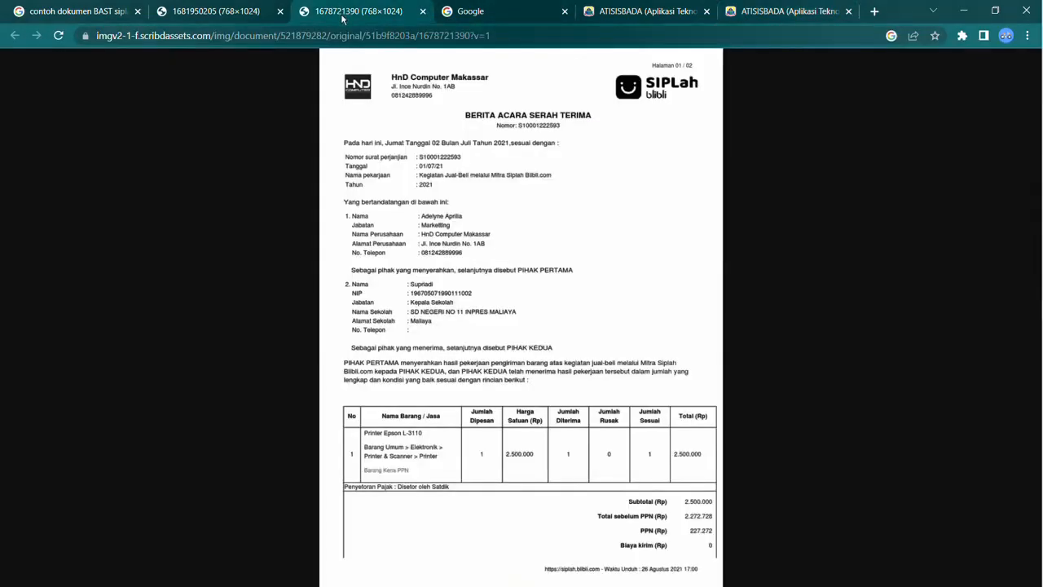
pyautogui.click(248, 14)
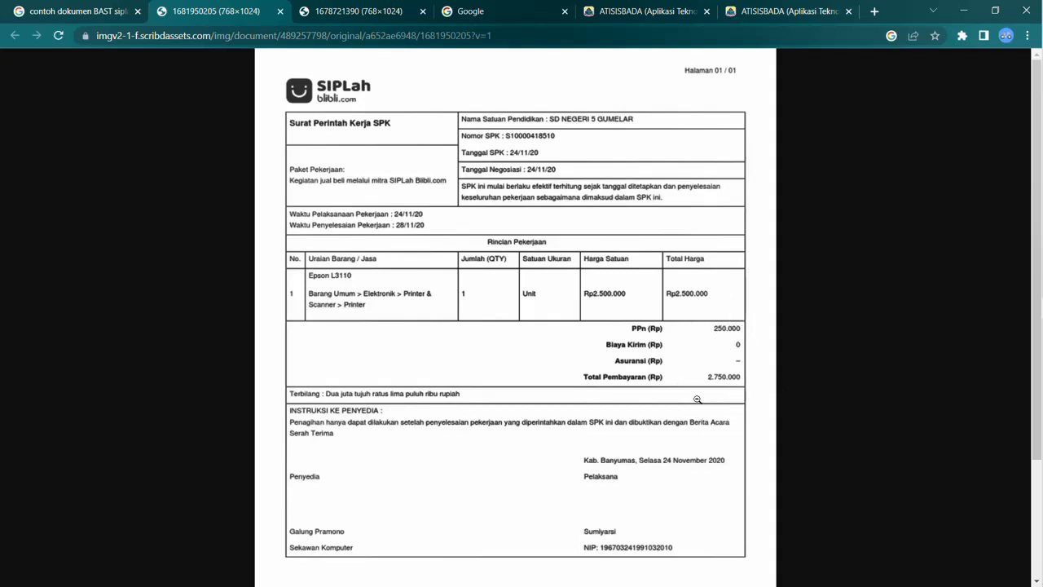
pyautogui.click(751, 13)
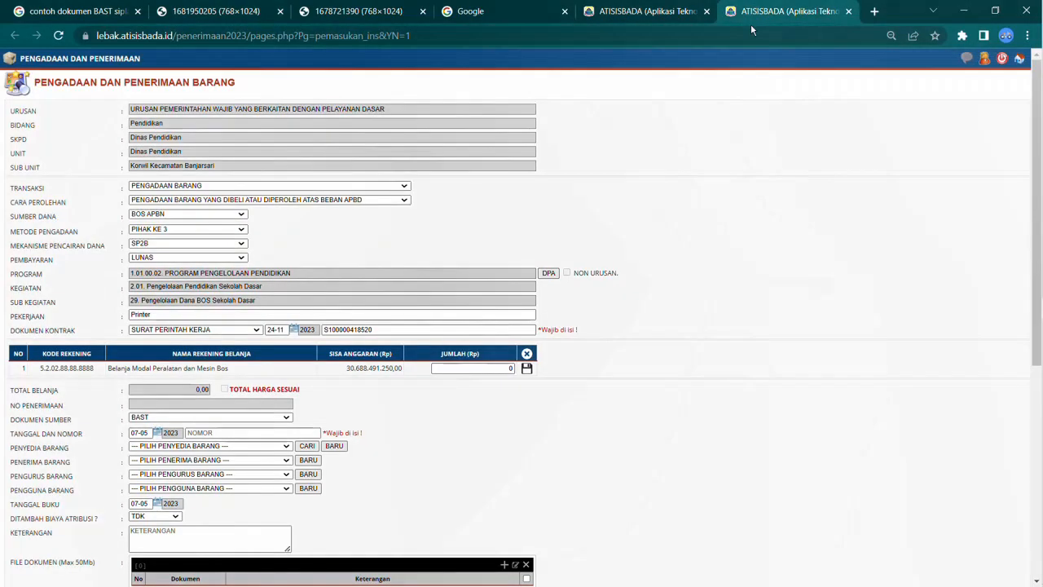
pyautogui.write('2')
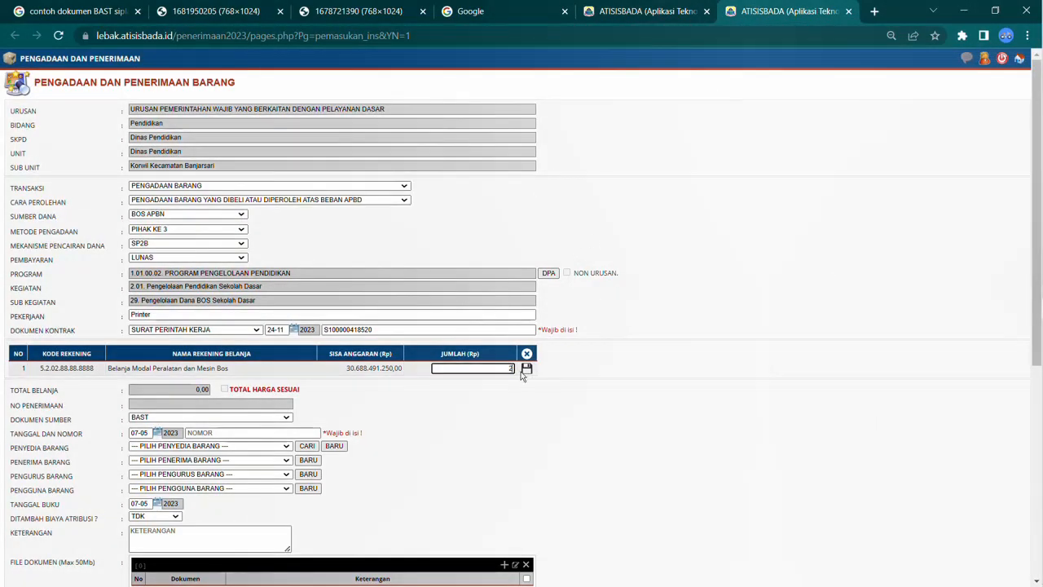
pyautogui.write('750000')
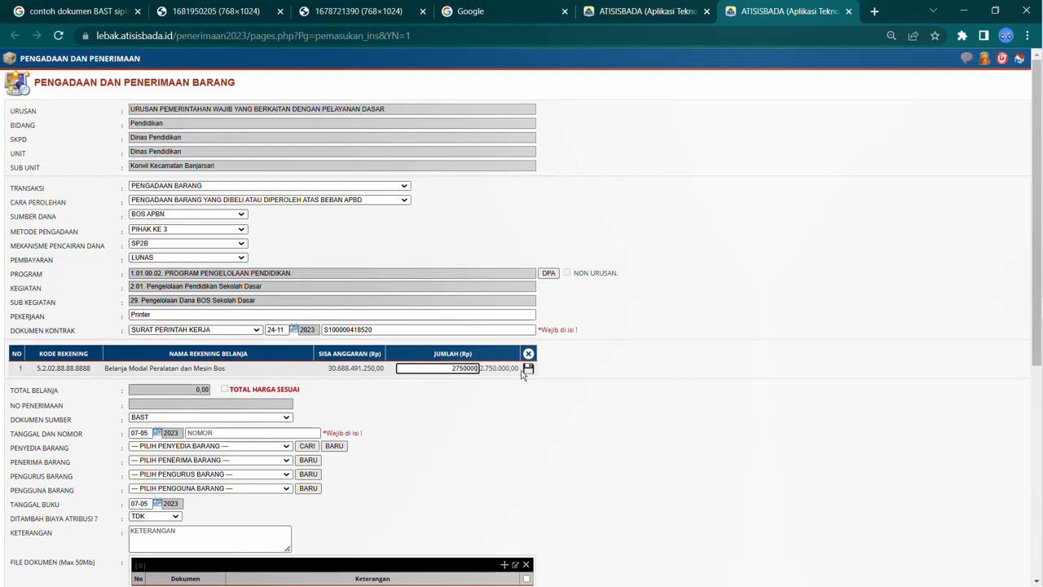
pyautogui.click(528, 368)
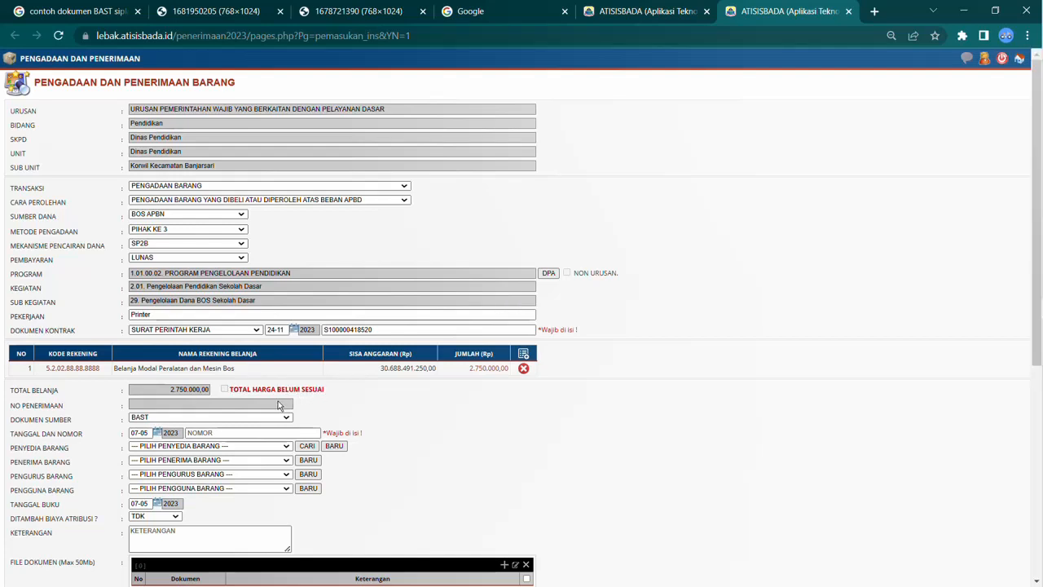
# Step: Keep BAST as the source document after checking it against the sample BAST document
pyautogui.scroll(-1, 278, 405)
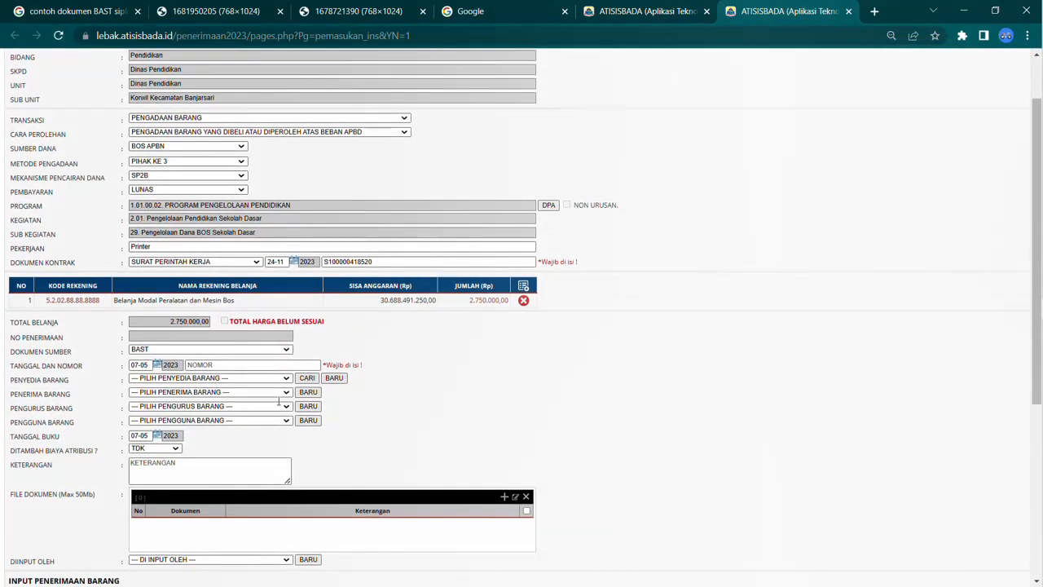
pyautogui.click(163, 350)
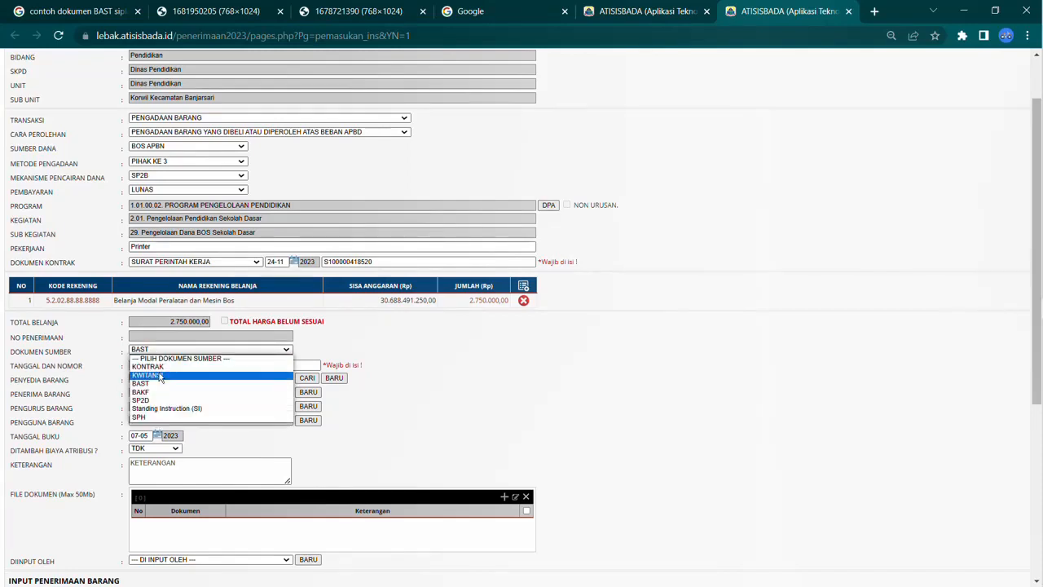
pyautogui.click(160, 384)
pyautogui.click(366, 12)
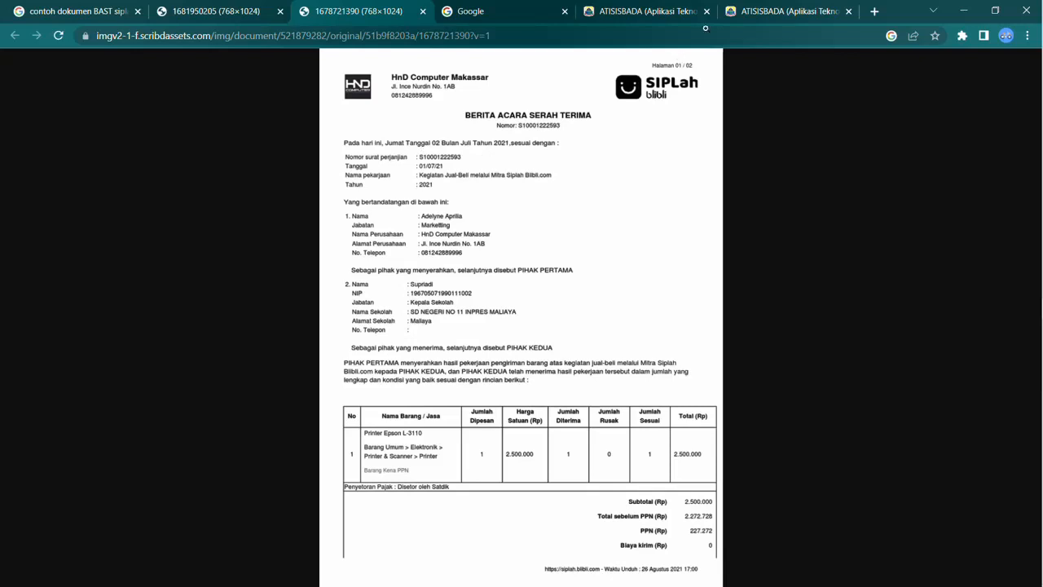
pyautogui.click(744, 12)
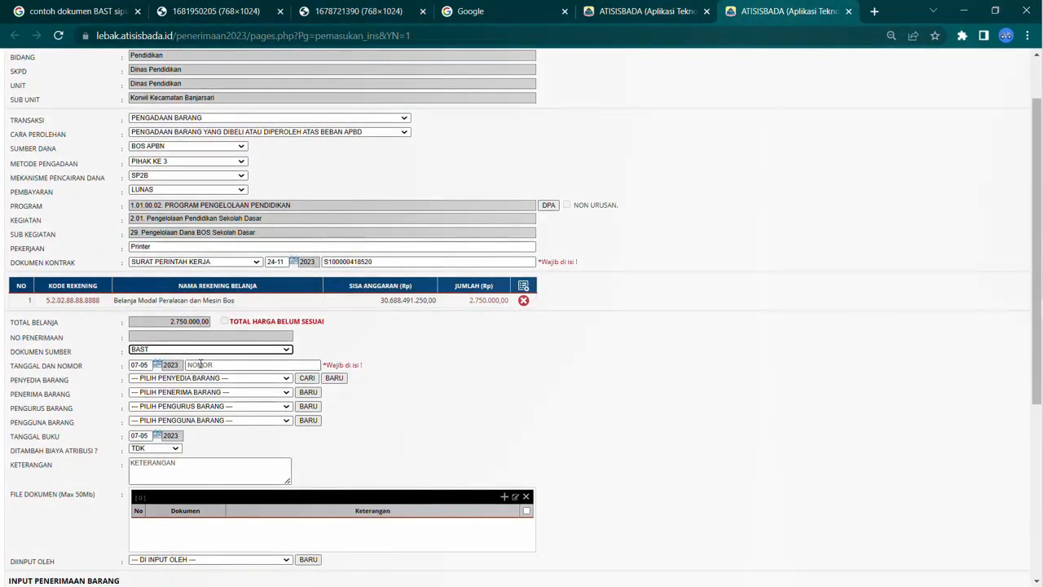
# Step: Set the BAST document date to 2 December 2023 using the date picker
pyautogui.click(158, 365)
pyautogui.click(168, 379)
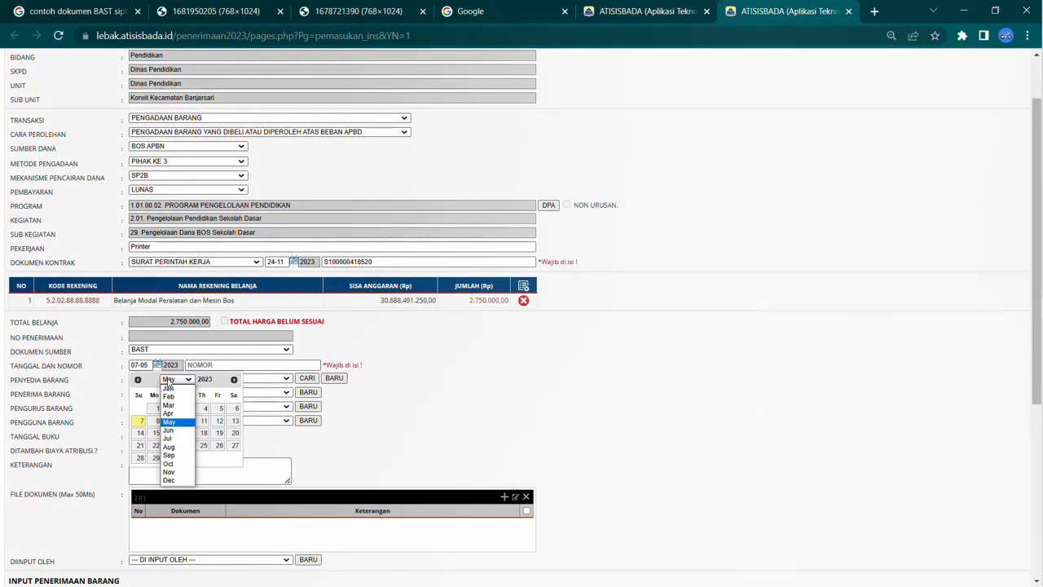
pyautogui.click(187, 484)
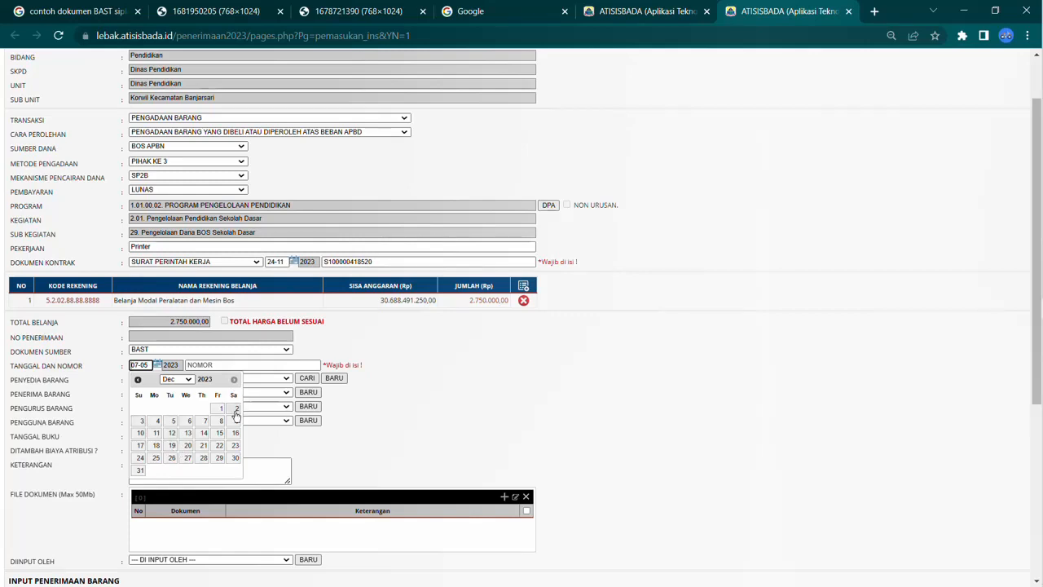
pyautogui.click(237, 407)
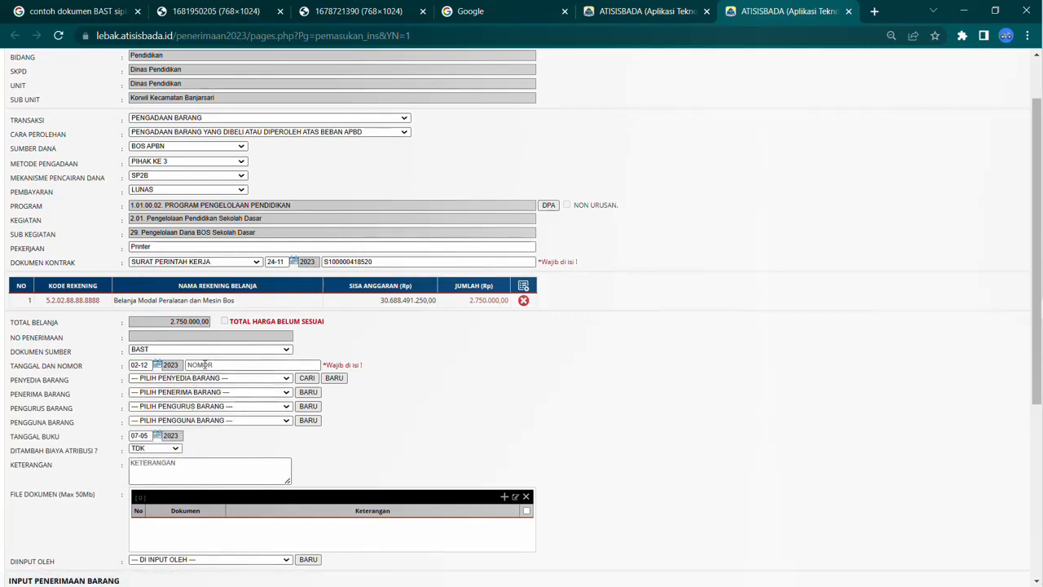
# Step: Copy the contract document number and paste it as the BAST document number
pyautogui.doubleClick(347, 262)
pyautogui.hotkey('ctrl', 'c')
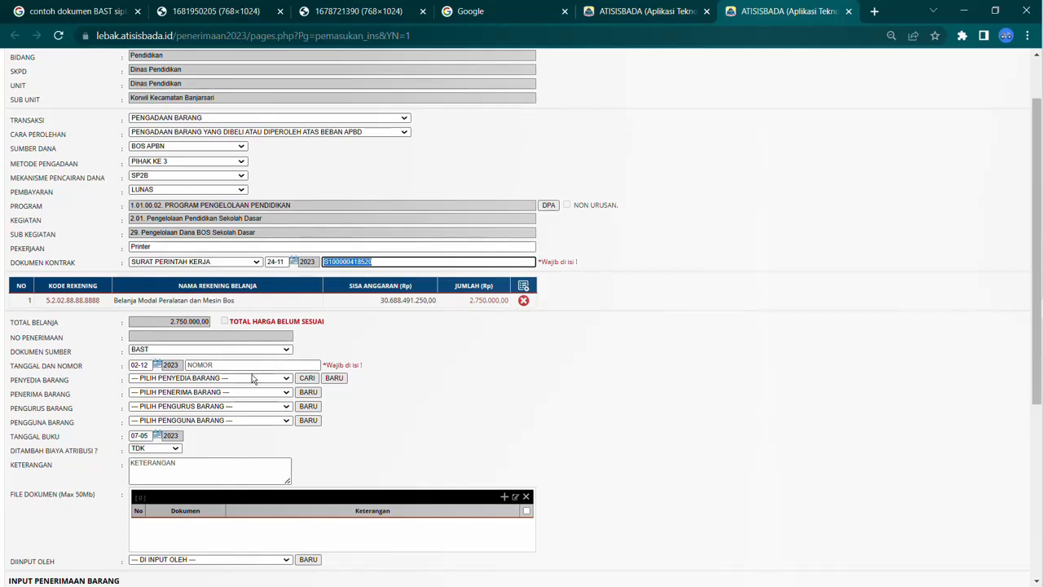
pyautogui.click(250, 365)
pyautogui.hotkey('ctrl', 'v')
# Step: Select PT. Kaffa Teknik Media as the goods supplier (Penyedia Barang)
pyautogui.click(264, 379)
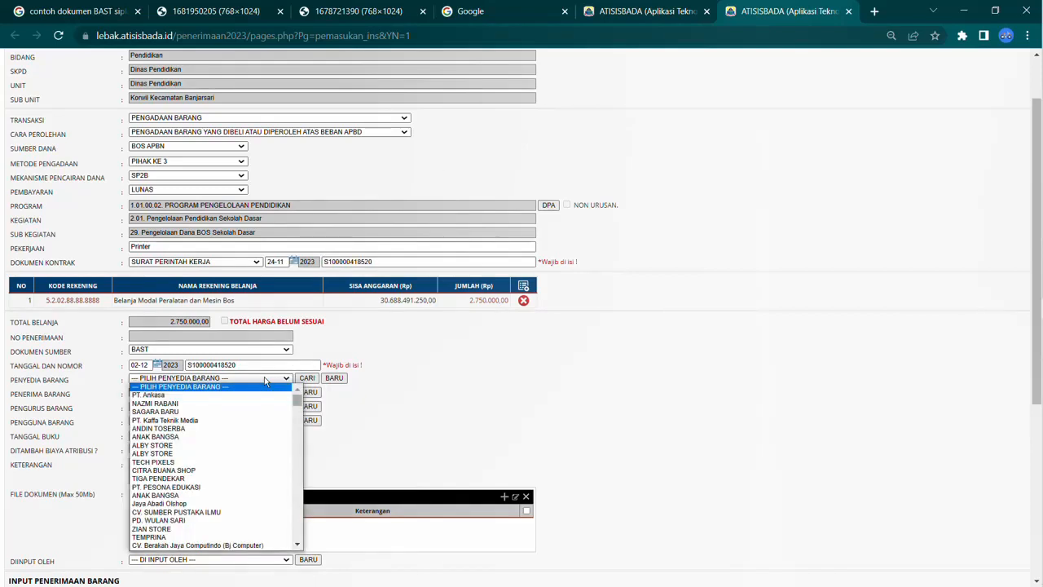
pyautogui.click(714, 12)
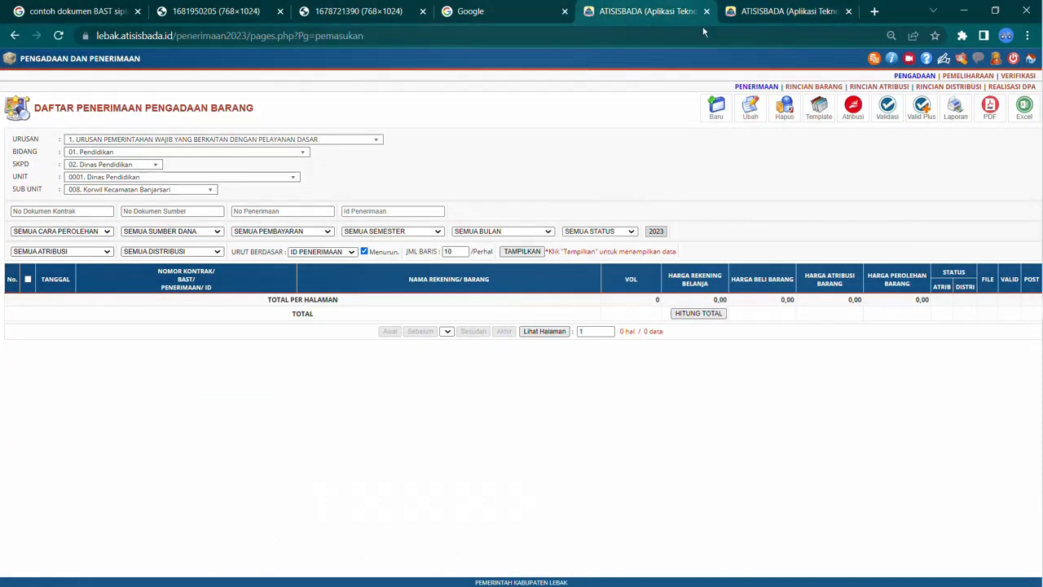
pyautogui.click(402, 23)
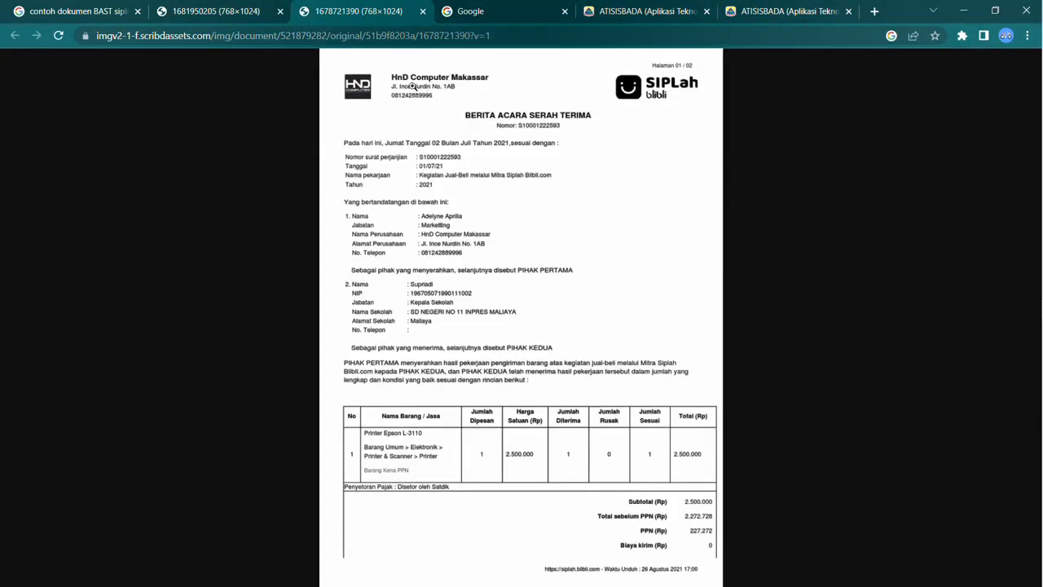
pyautogui.click(793, 7)
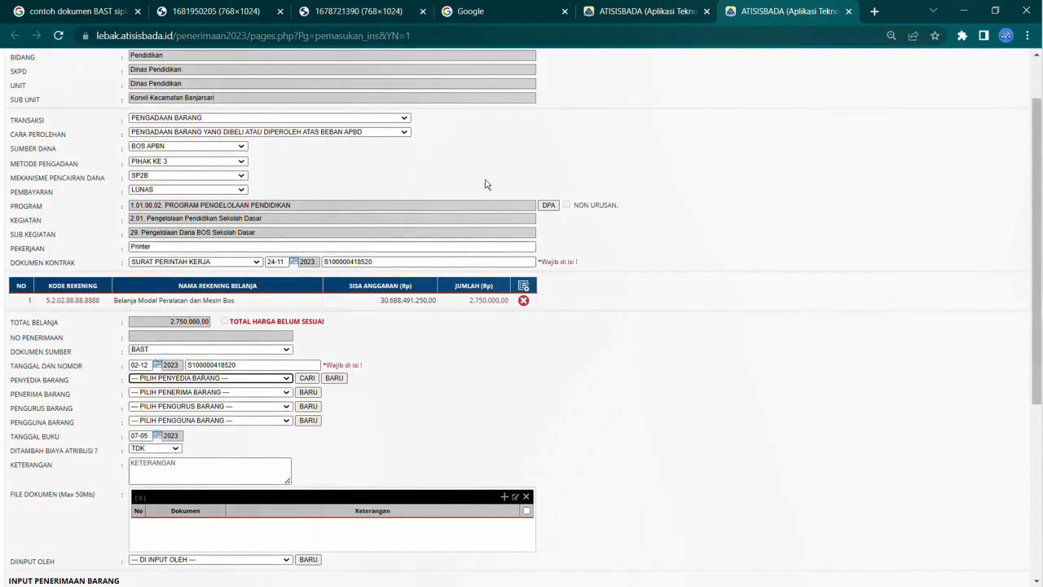
pyautogui.click(216, 379)
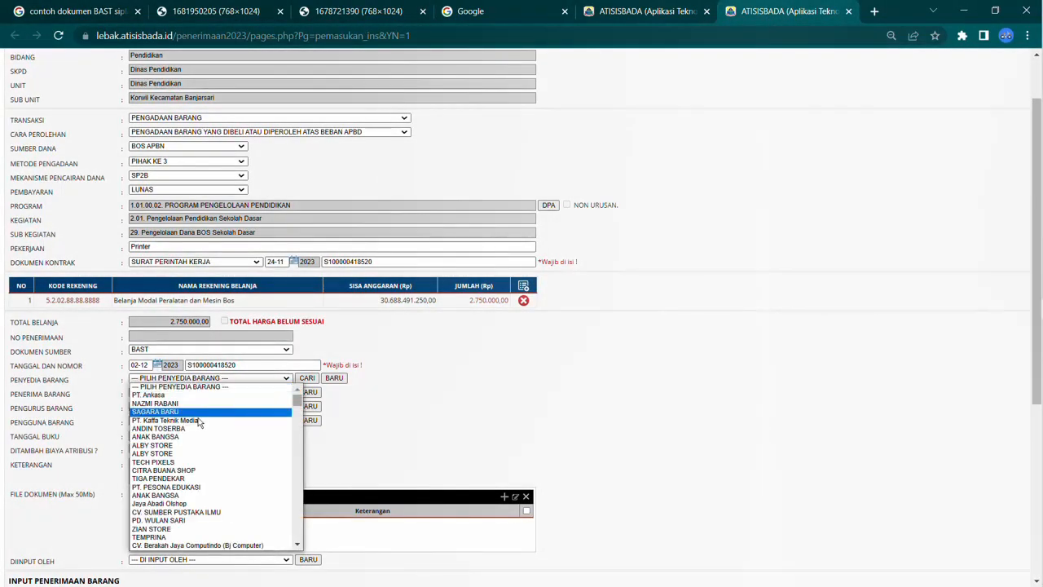
pyautogui.click(198, 421)
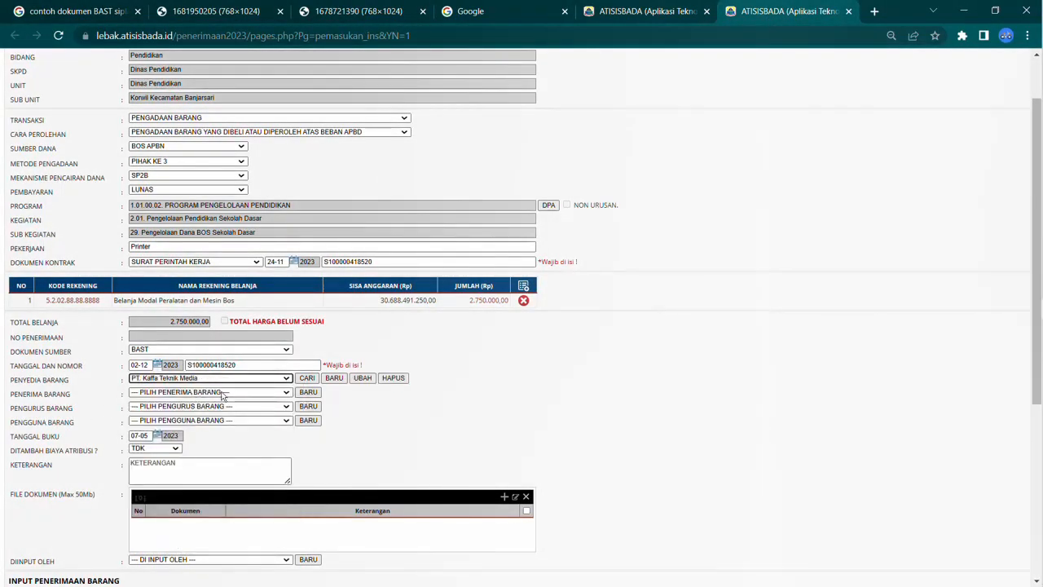
# Step: Review the BAST document and open the goods receiver and custodian lists without choosing anyone
pyautogui.click(653, 11)
pyautogui.click(489, 11)
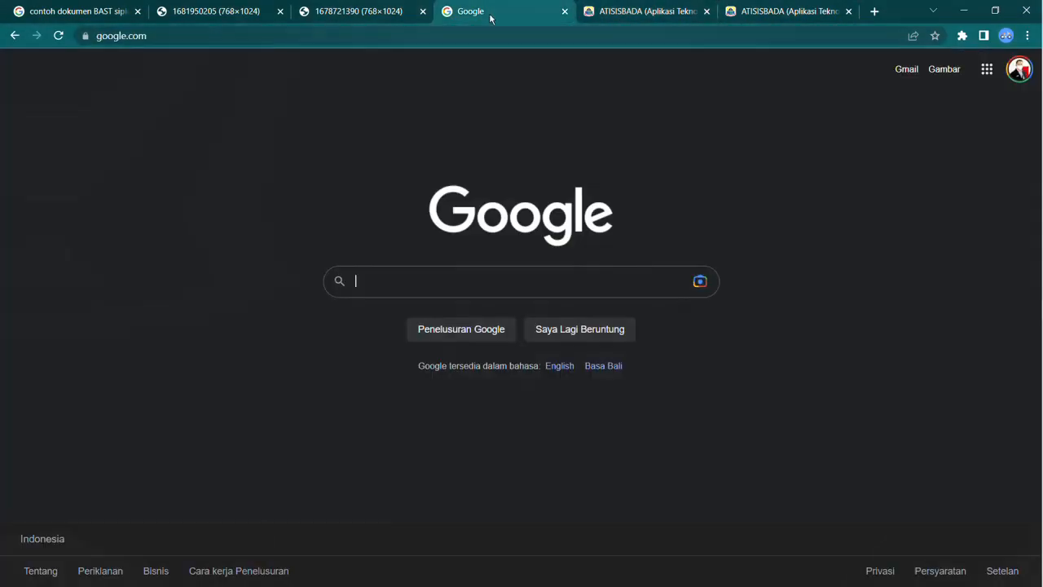
pyautogui.click(359, 11)
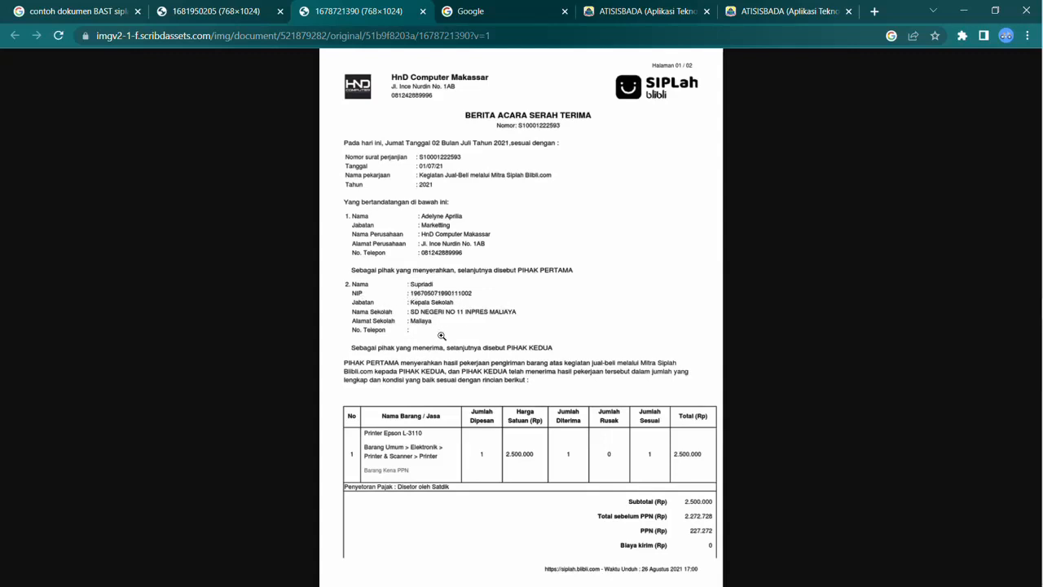
pyautogui.click(766, 13)
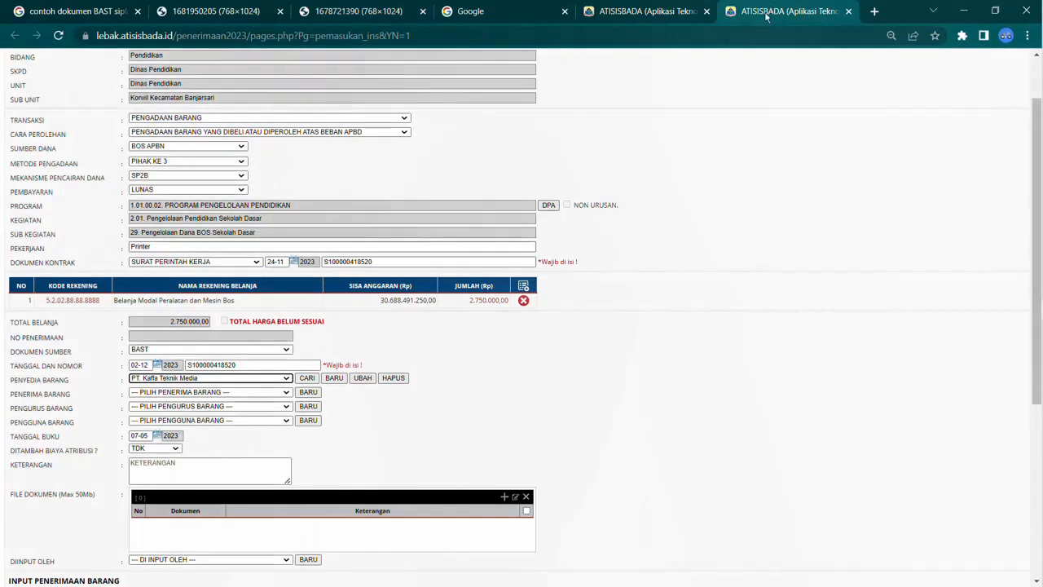
pyautogui.click(165, 393)
pyautogui.click(171, 397)
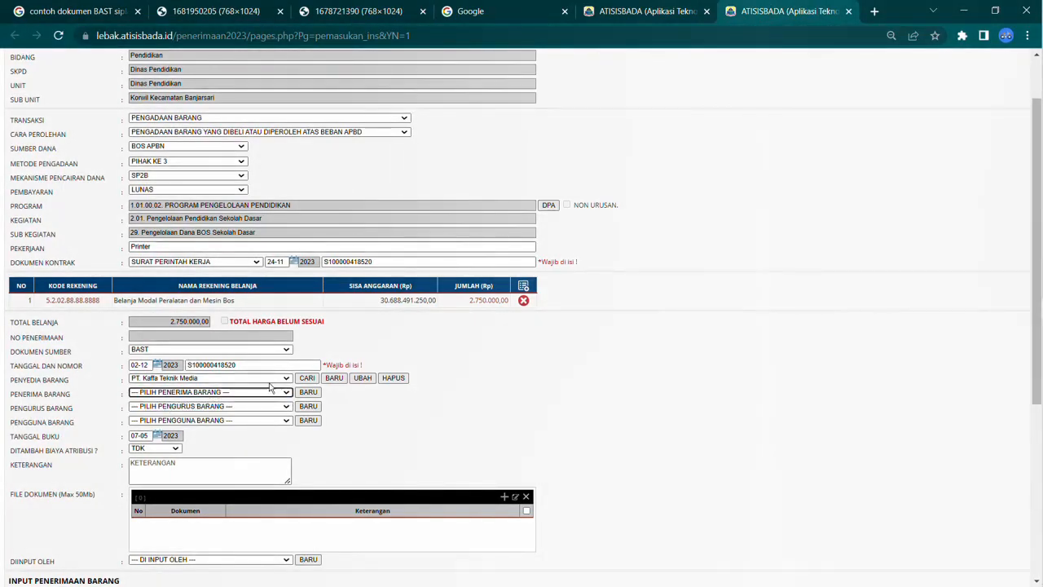
pyautogui.click(284, 391)
pyautogui.click(282, 391)
pyautogui.click(172, 411)
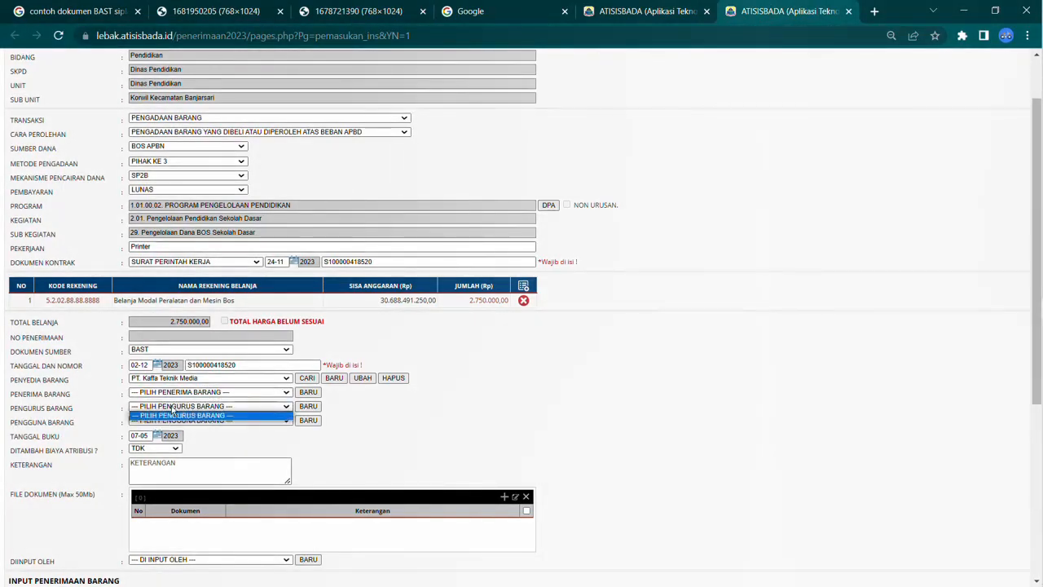
pyautogui.click(172, 419)
pyautogui.click(683, 11)
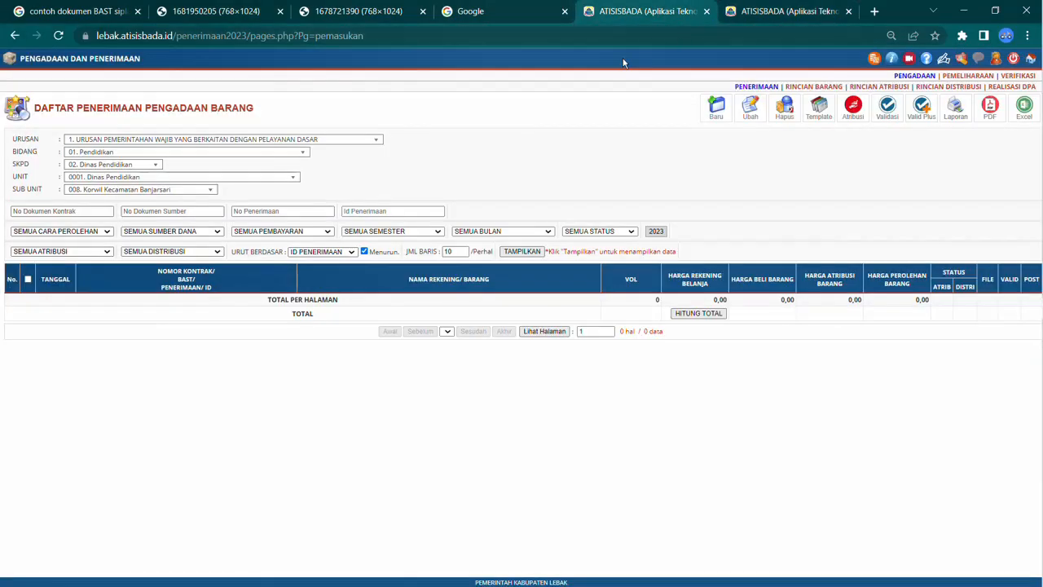
pyautogui.click(779, 13)
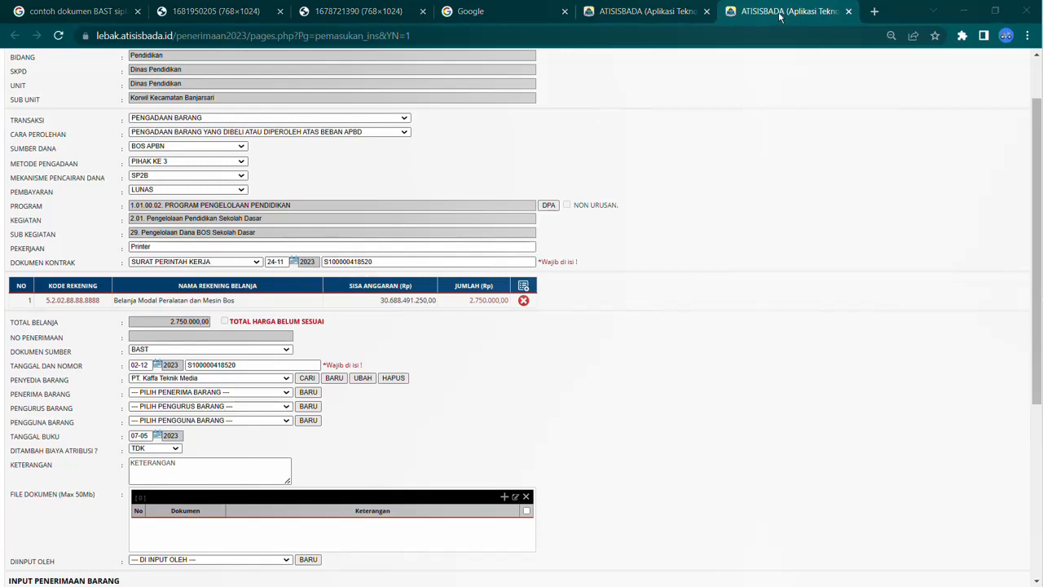
# Step: Open Microsoft Word and write the note "Pengurus barang adalah yang SK BUPATIKAN" on the first line
pyautogui.press('super')
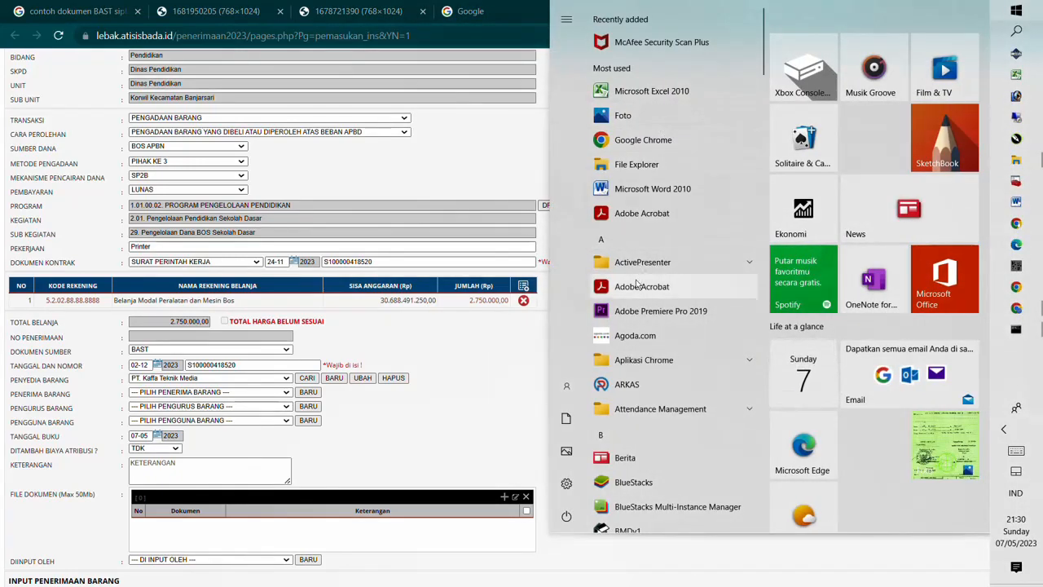
pyautogui.click(642, 189)
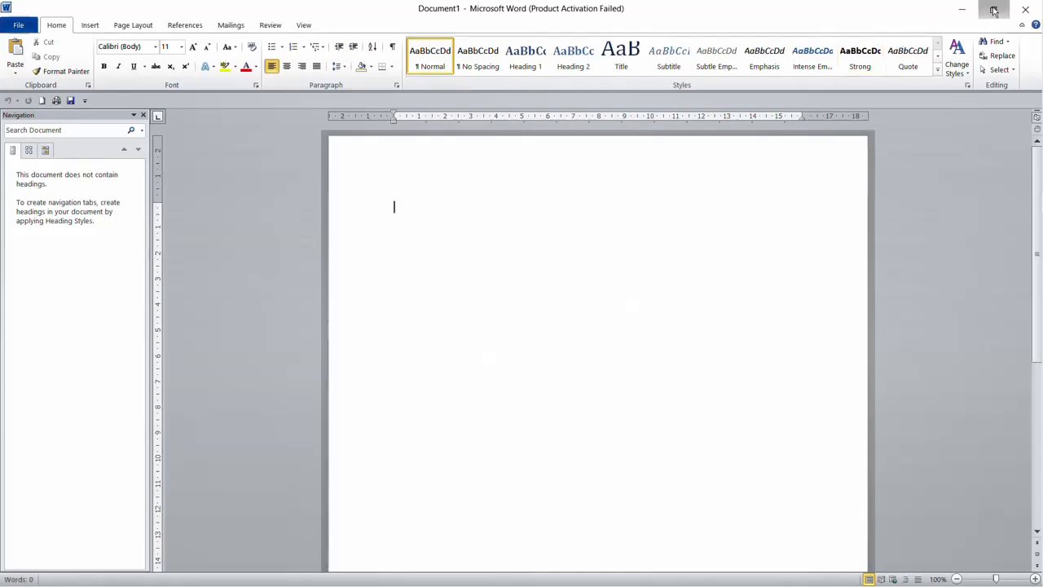
pyautogui.click(993, 10)
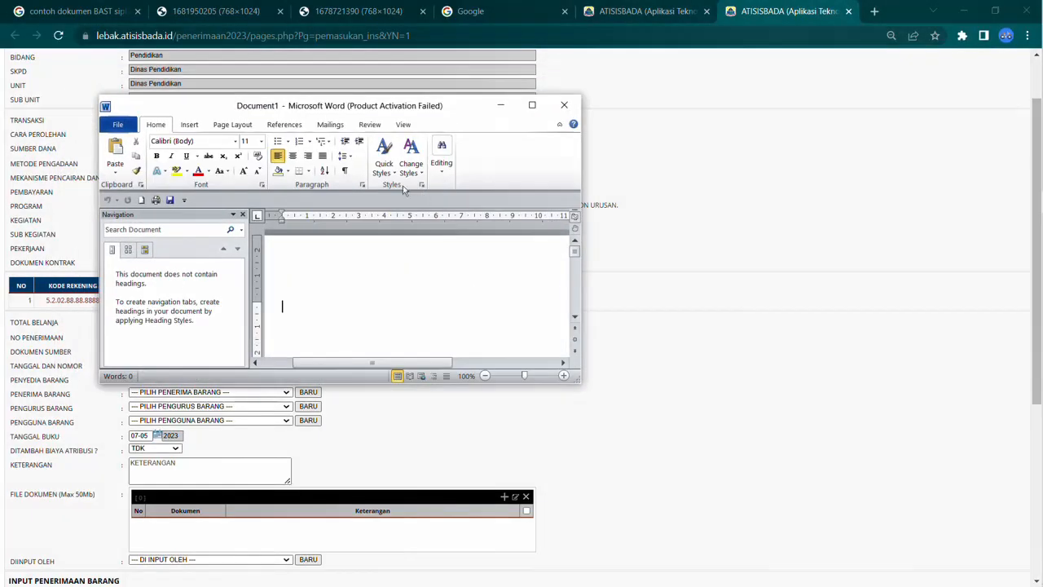
pyautogui.moveTo(366, 104); pyautogui.dragTo(693, 108)
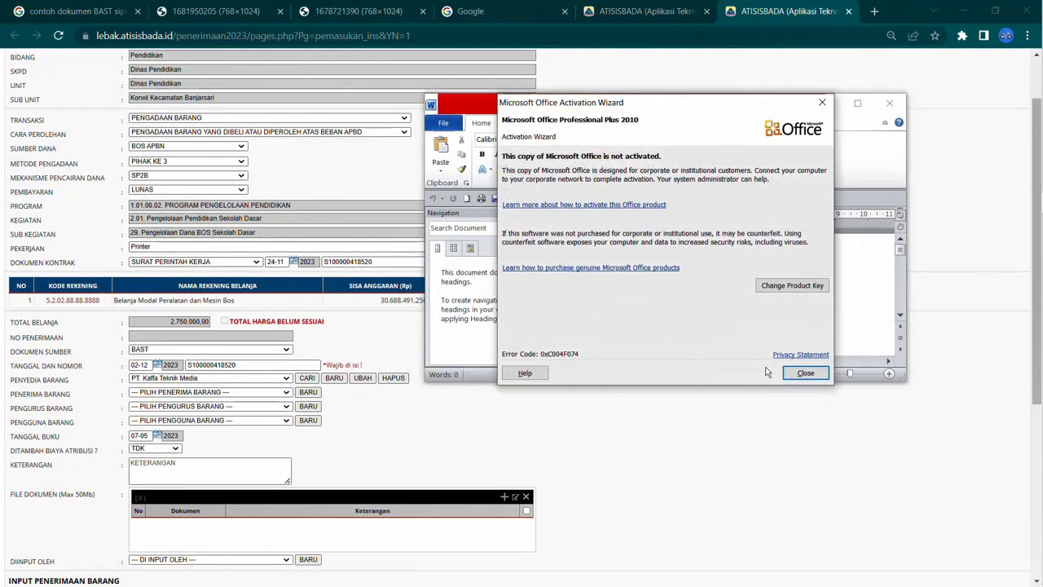
pyautogui.click(805, 373)
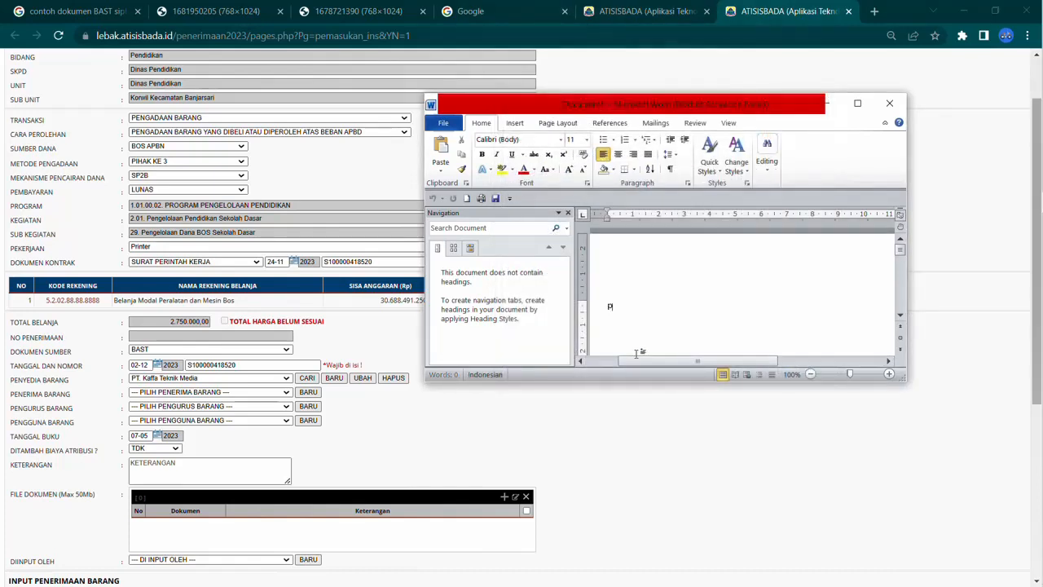
pyautogui.write('pengurusb')
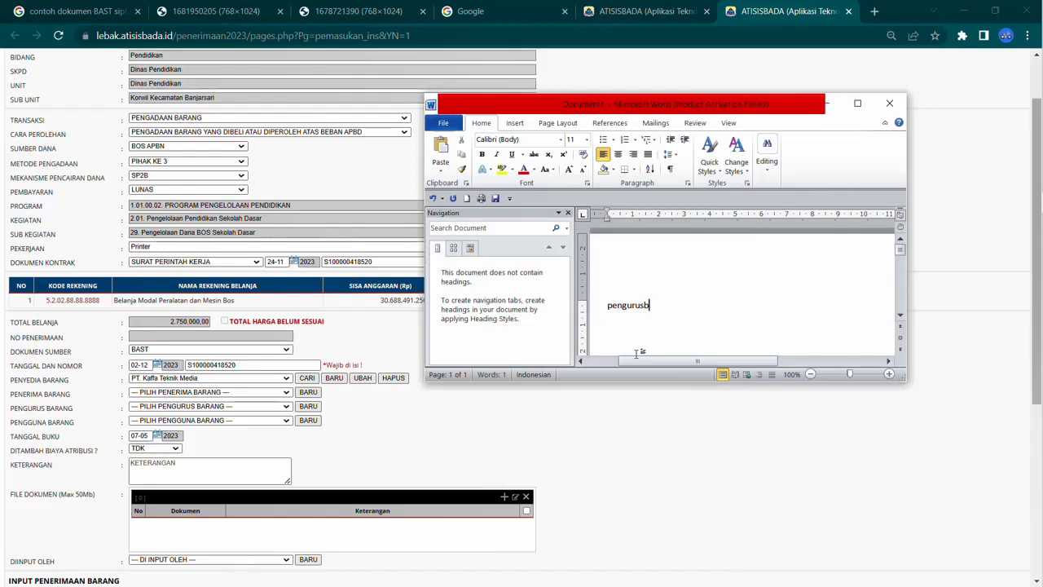
pyautogui.press('BackSpace')
pyautogui.write('barang adala')
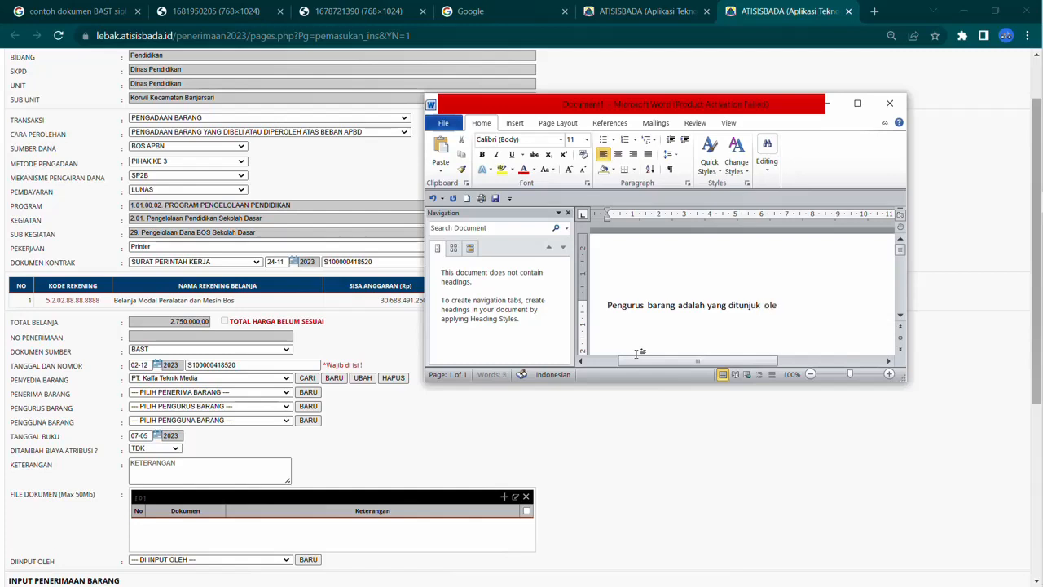
pyautogui.write('h')
pyautogui.press('BackSpace')
pyautogui.press('BackSpace')
pyautogui.press('BackSpace')
pyautogui.press('BackSpace')
pyautogui.press('BackSpace')
pyautogui.press('BackSpace')
pyautogui.press('BackSpace')
pyautogui.press('BackSpace')
pyautogui.press('BackSpace')
pyautogui.press('BackSpace')
pyautogui.press('BackSpace')
pyautogui.press('BackSpace')
pyautogui.write('SK BUPATIKAN')
pyautogui.press('Return')
# Step: Add the line "Pengguna Barang adalah Kepala Sekolah (Tingkat Unit disebutnya Kuasa Pengguna Barang)" to the note
pyautogui.write('pengguna Barang')
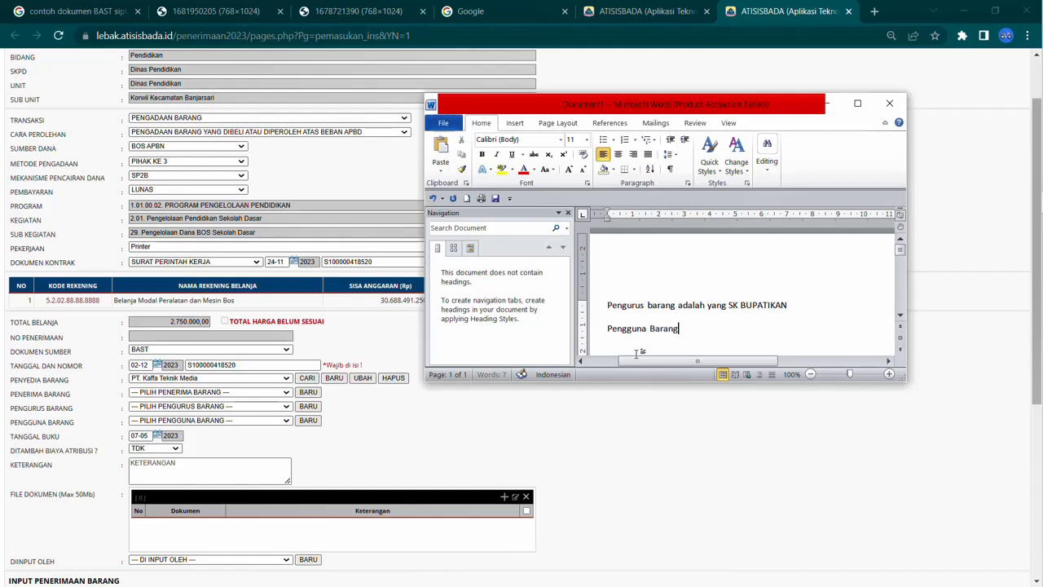
pyautogui.write(' adalah Kepala Sekolah (TI')
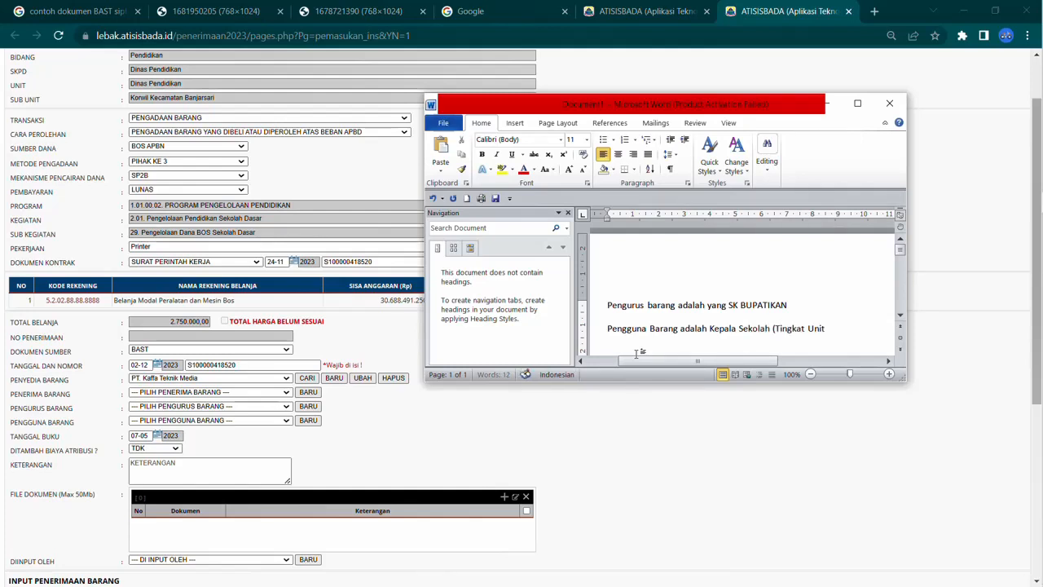
pyautogui.write('dis')
pyautogui.press('BackSpace')
pyautogui.write('ebutnya Kuasa')
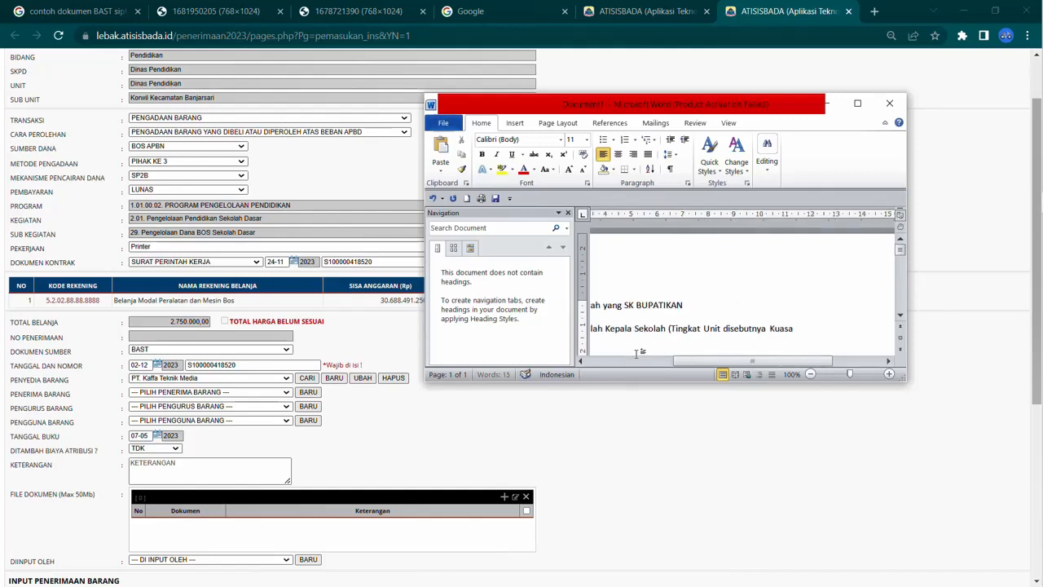
pyautogui.write(' Pengguna Barang')
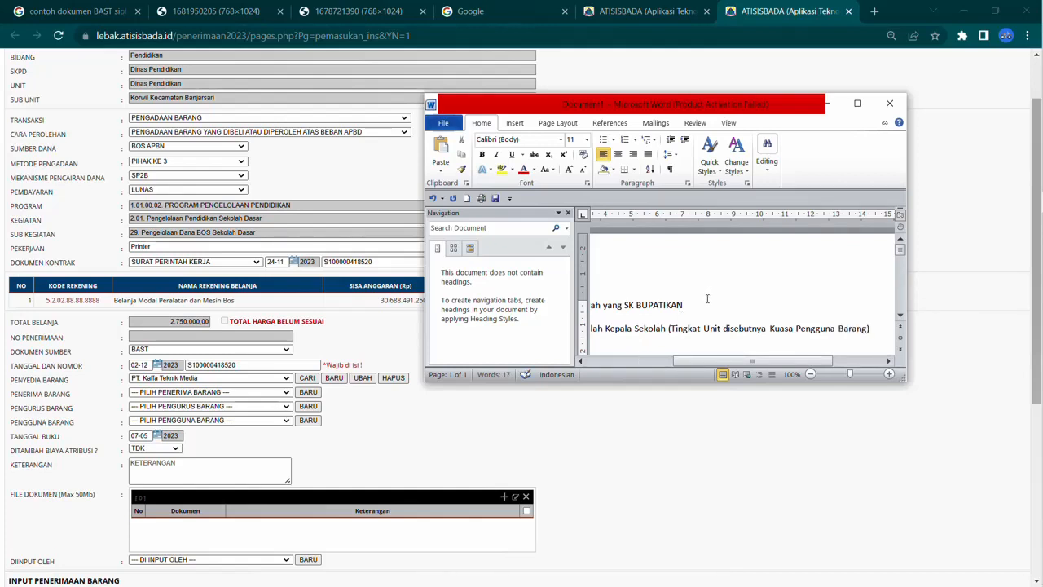
# Step: Open the goods custodian and goods user lists without choosing anyone
pyautogui.click(182, 406)
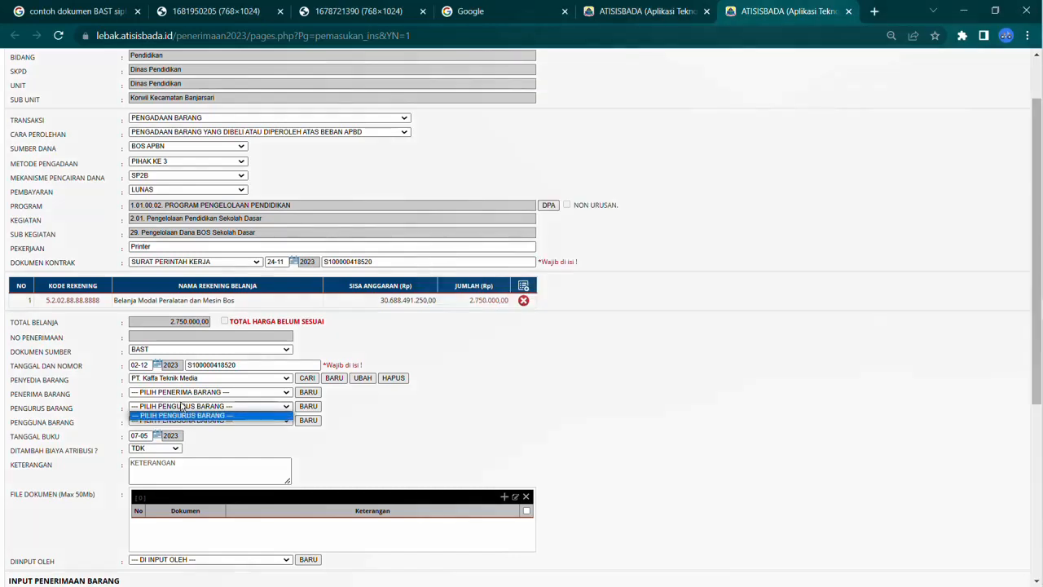
pyautogui.click(186, 405)
pyautogui.click(185, 407)
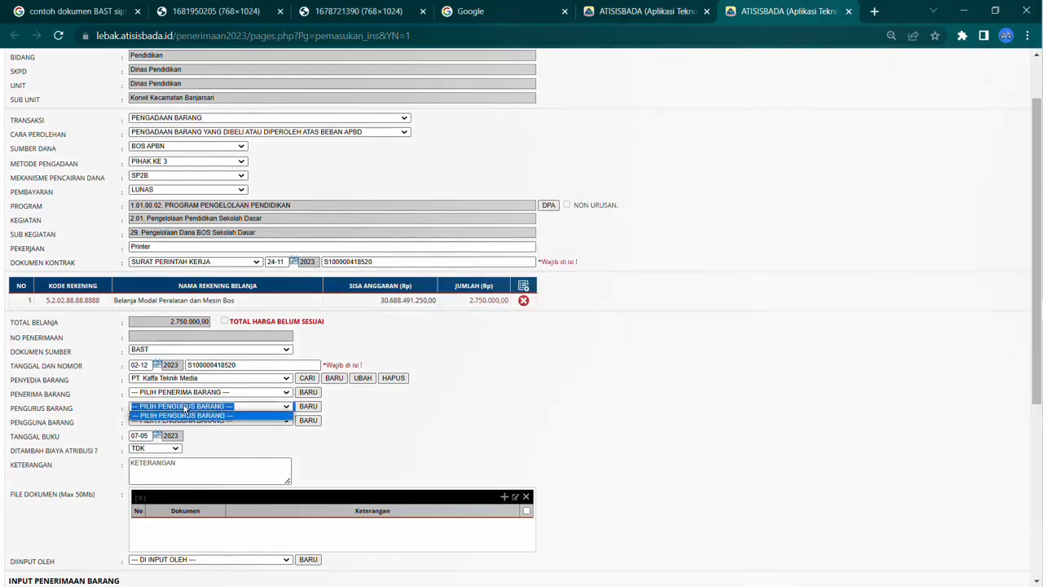
pyautogui.click(184, 409)
pyautogui.click(185, 409)
pyautogui.click(185, 409)
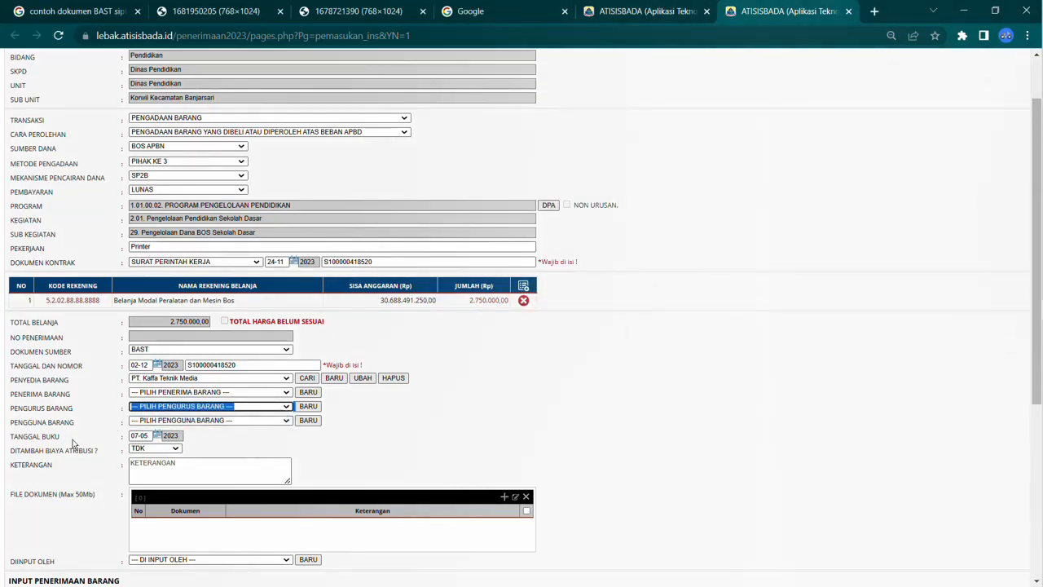
pyautogui.click(193, 426)
pyautogui.click(193, 425)
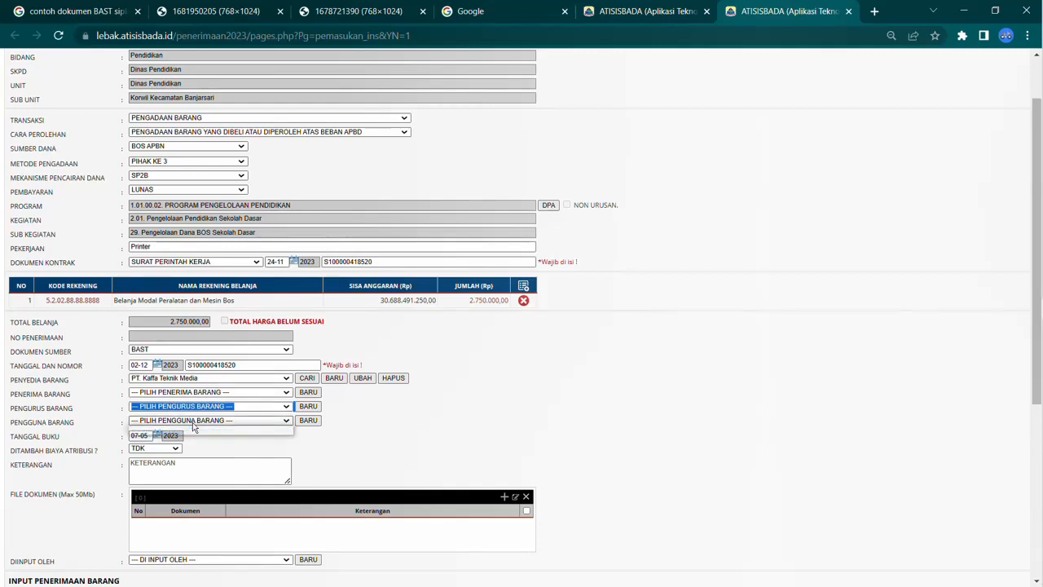
pyautogui.click(193, 425)
pyautogui.click(193, 425)
pyautogui.click(193, 422)
# Step: Set the book date (Tanggal Buku) to 2 December 2023 using the date picker
pyautogui.scroll(-1, 193, 425)
pyautogui.click(245, 381)
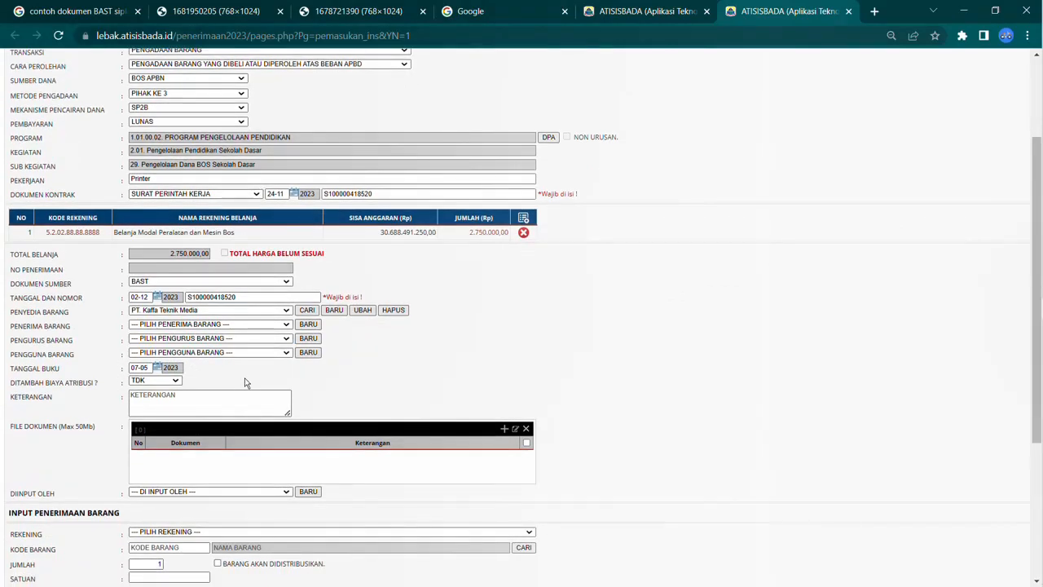
pyautogui.click(161, 369)
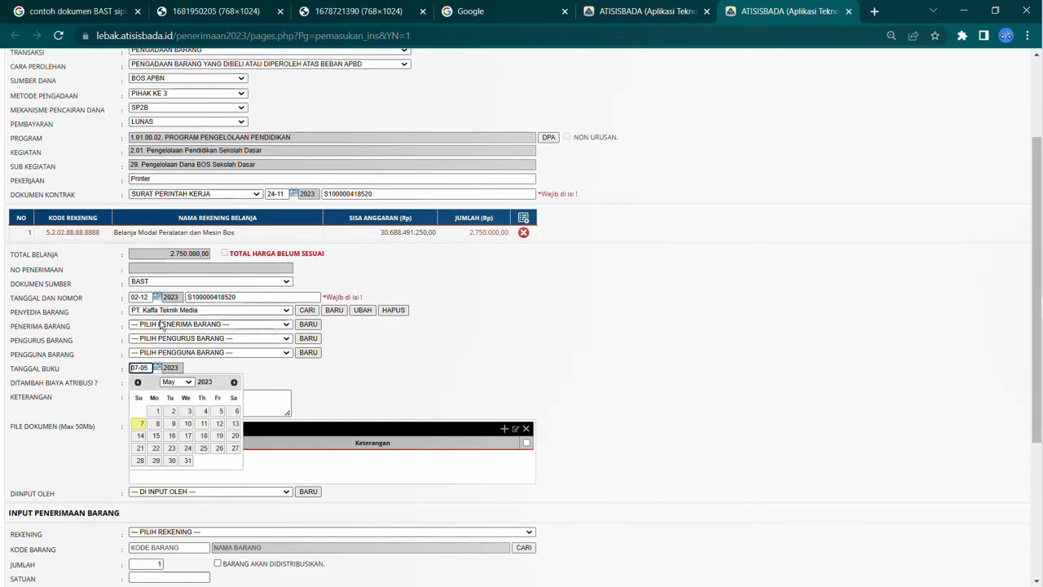
pyautogui.click(162, 298)
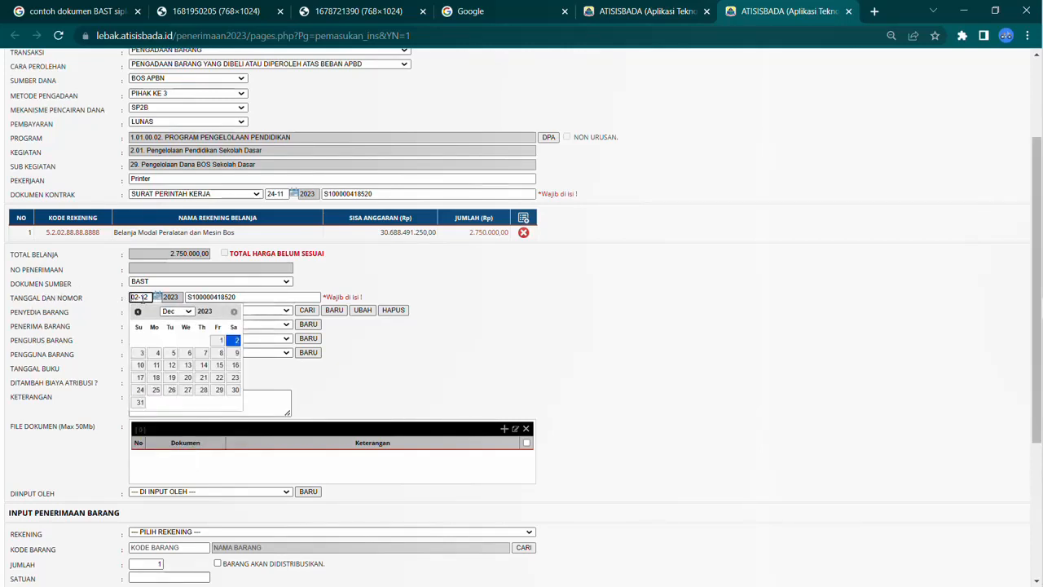
pyautogui.click(160, 298)
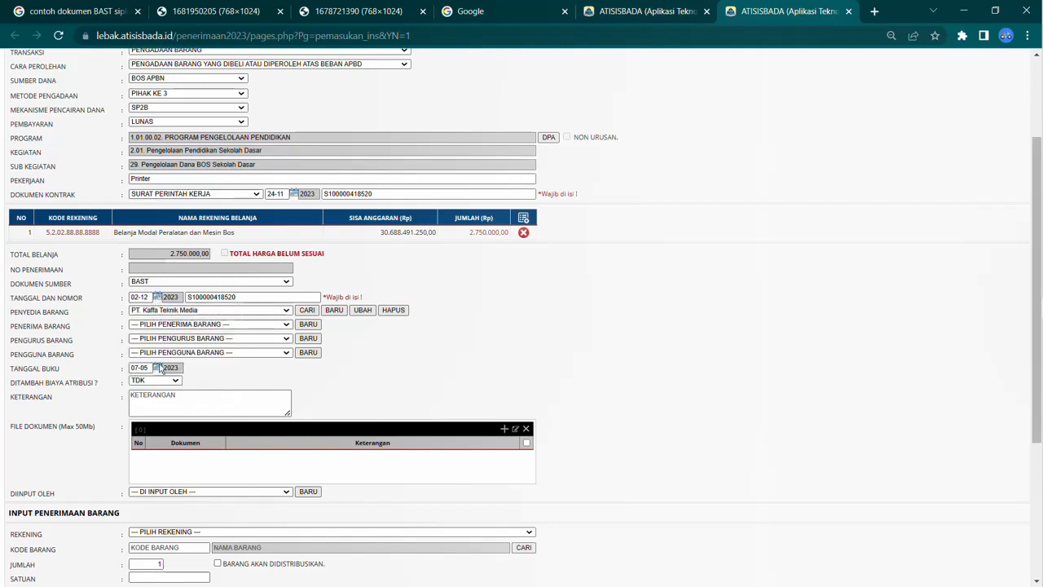
pyautogui.click(160, 367)
pyautogui.click(170, 382)
pyautogui.click(166, 484)
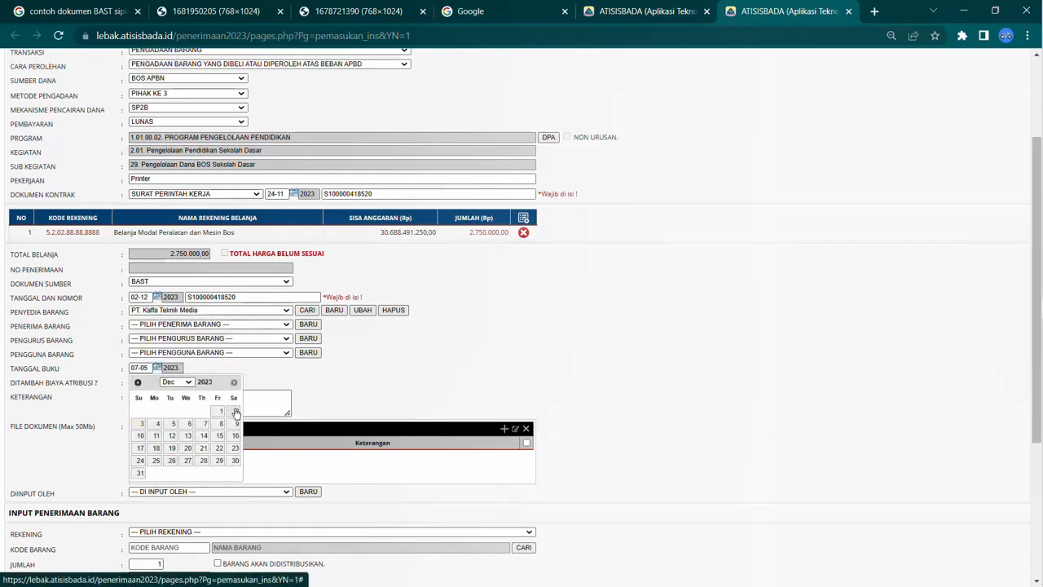
pyautogui.click(235, 411)
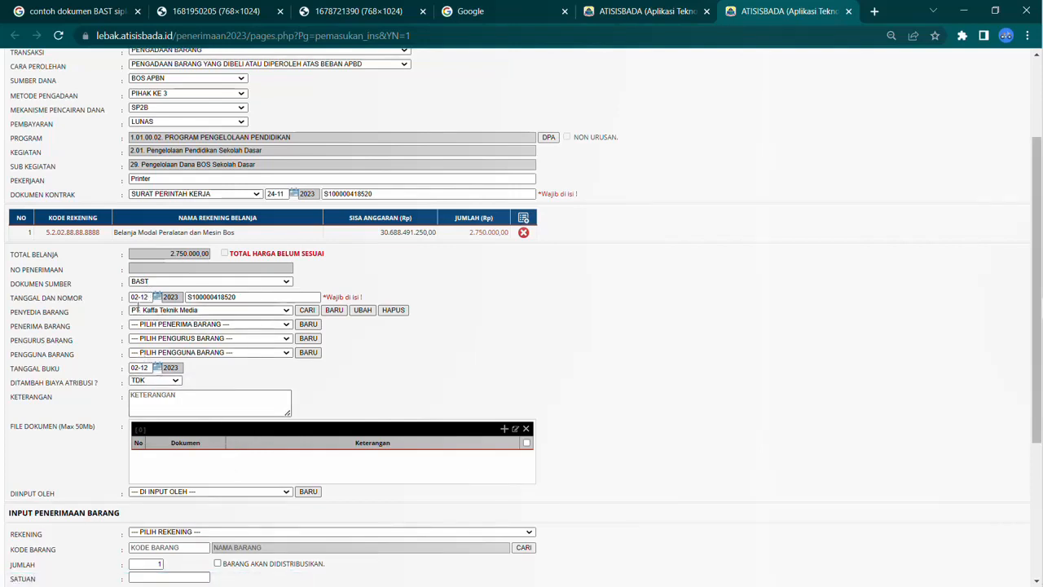
# Step: Inspect the Diinput Oleh list and its new-employee form without entering anything
pyautogui.scroll(-1, 191, 359)
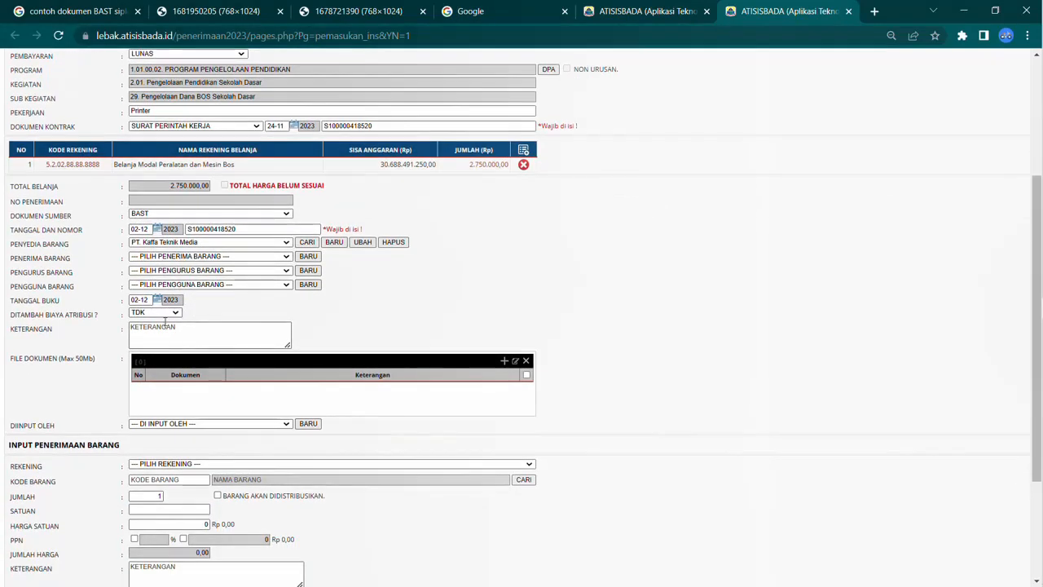
pyautogui.click(189, 342)
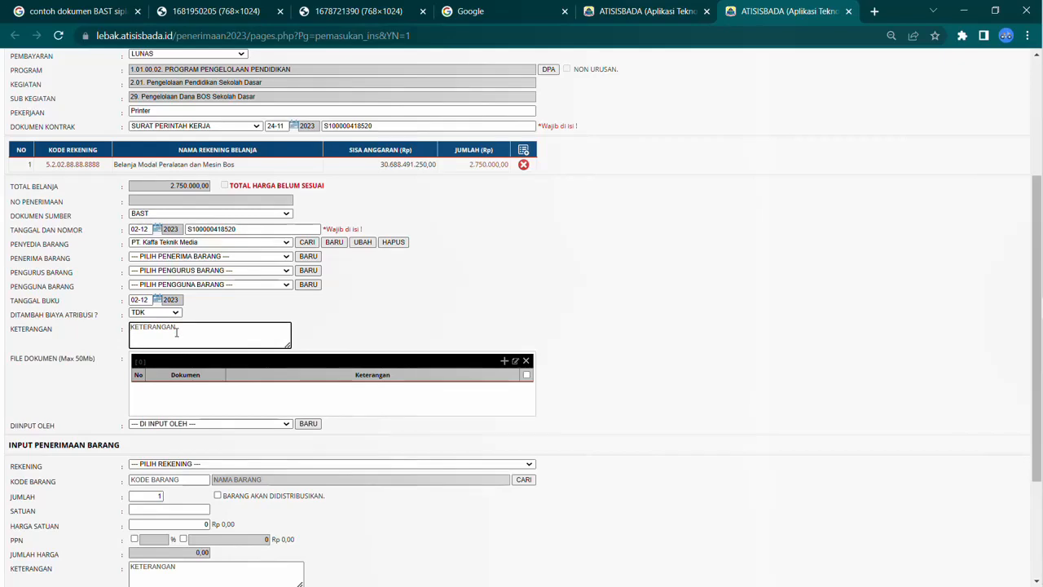
pyautogui.scroll(-2, 210, 313)
pyautogui.click(222, 288)
pyautogui.click(222, 288)
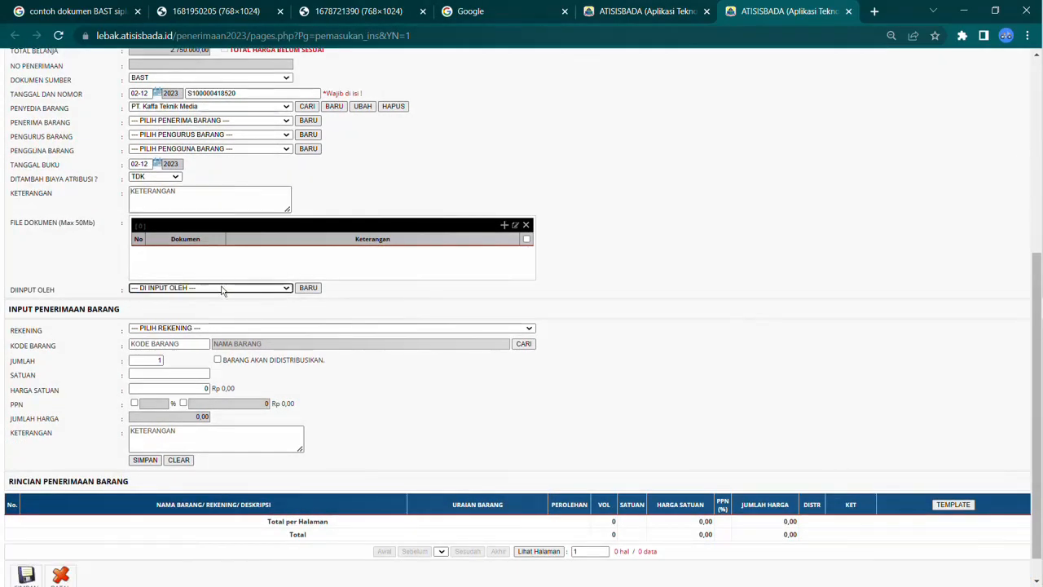
pyautogui.click(222, 287)
pyautogui.click(222, 288)
pyautogui.click(223, 288)
pyautogui.click(221, 288)
pyautogui.click(318, 290)
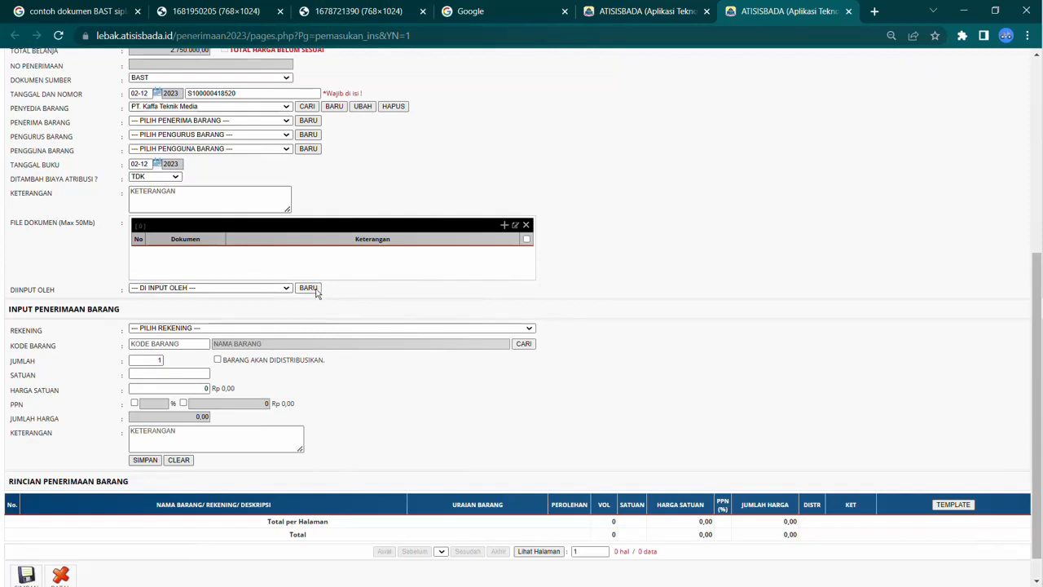
pyautogui.click(511, 300)
pyautogui.click(510, 311)
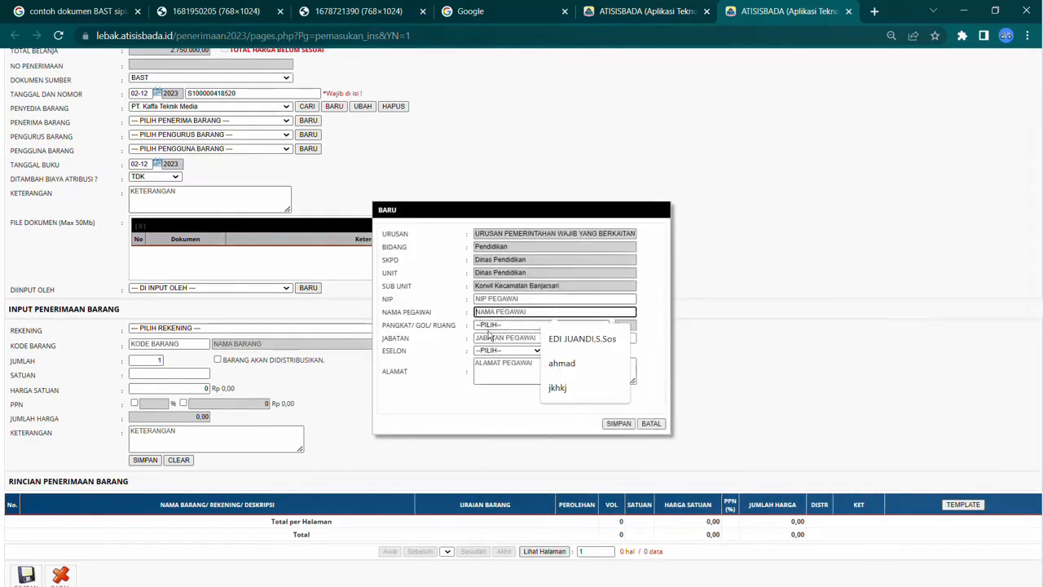
pyautogui.click(656, 425)
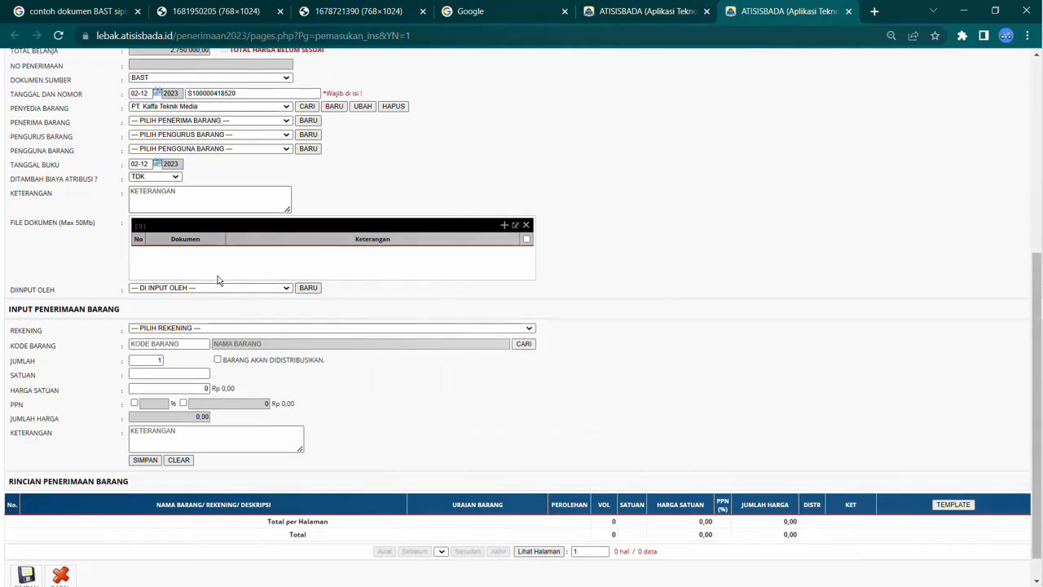
# Step: Select account 5.2.02.88.88.8888 Belanja Modal Peralatan dan Mesin Bos for the goods receipt item
pyautogui.click(193, 327)
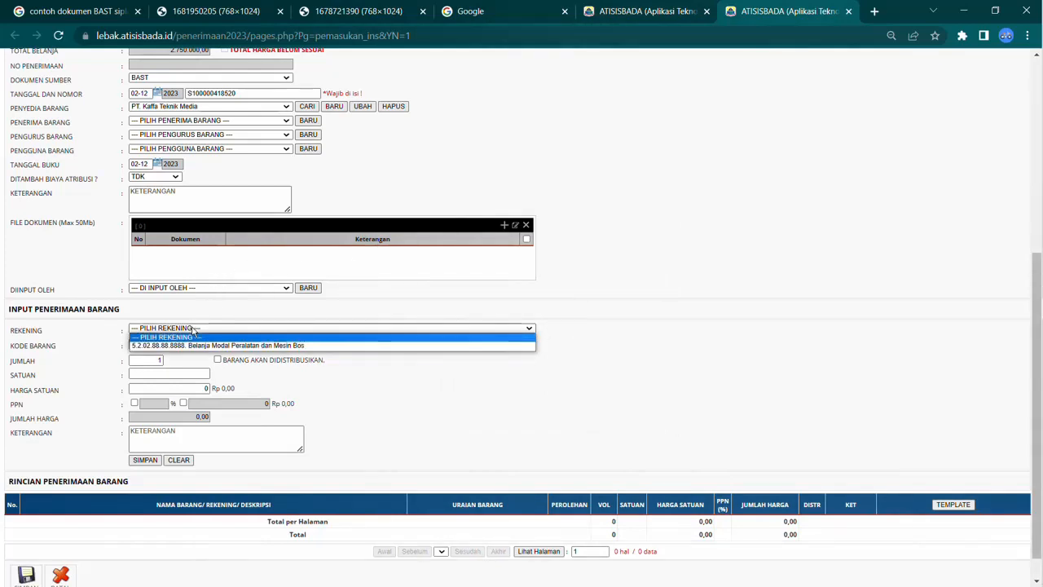
pyautogui.click(193, 345)
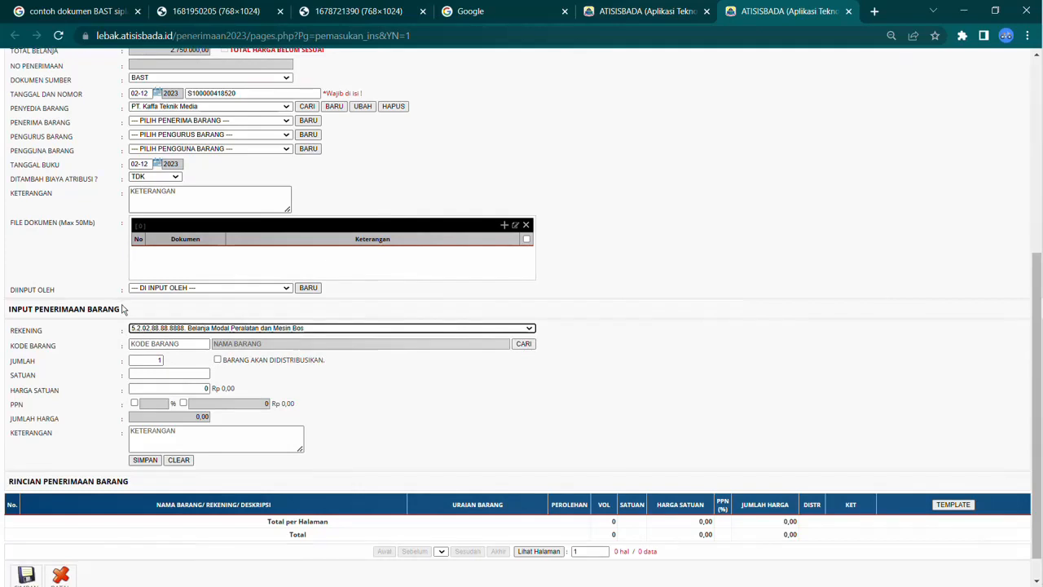
pyautogui.moveTo(125, 310); pyautogui.dragTo(8, 315)
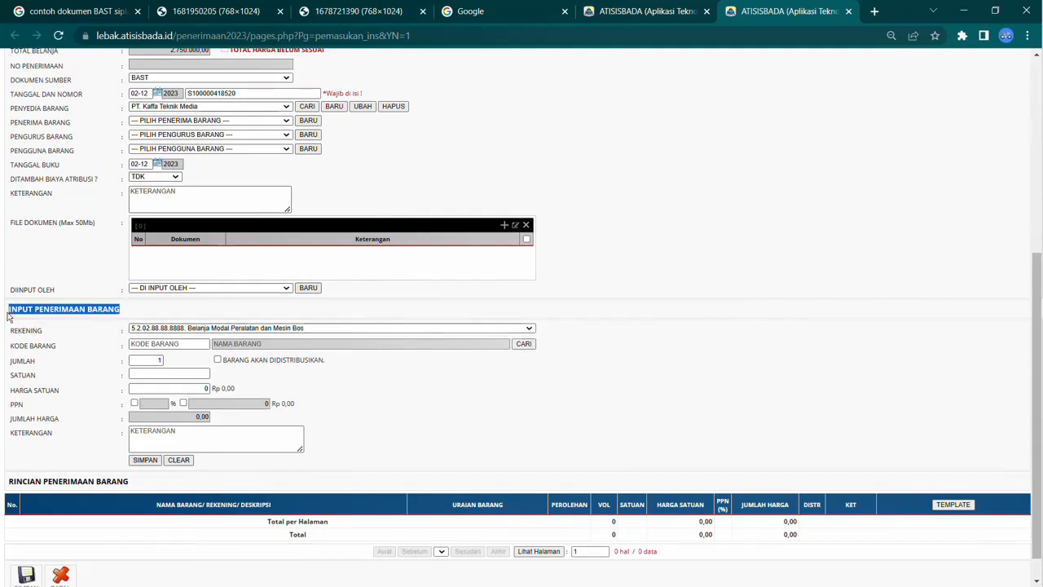
pyautogui.click(522, 394)
# Step: Open the item picker, check the SPK item, and filter the asset type to 2. PERALATAN DAN MESIN
pyautogui.click(523, 343)
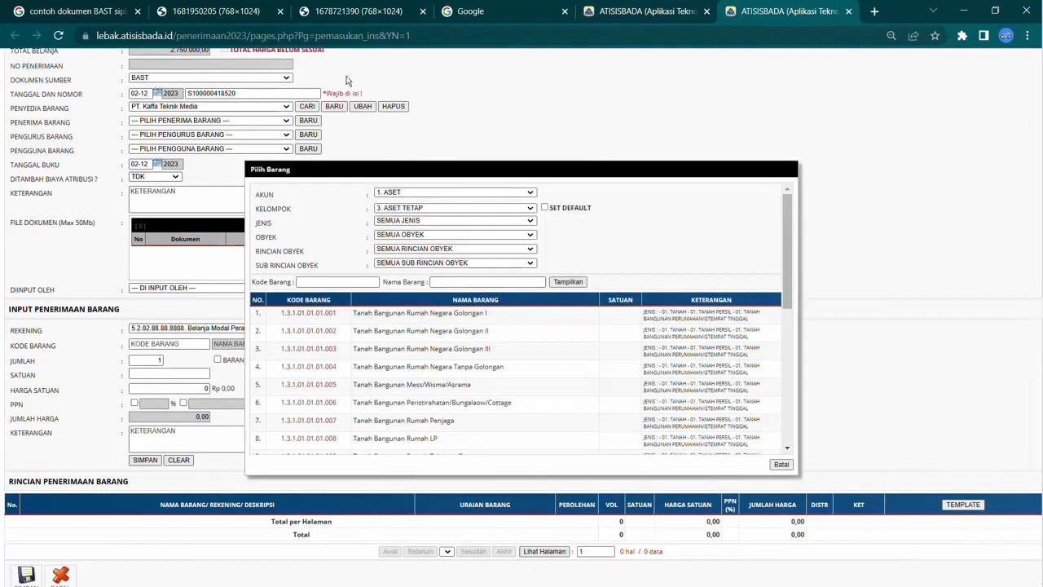
pyautogui.click(245, 17)
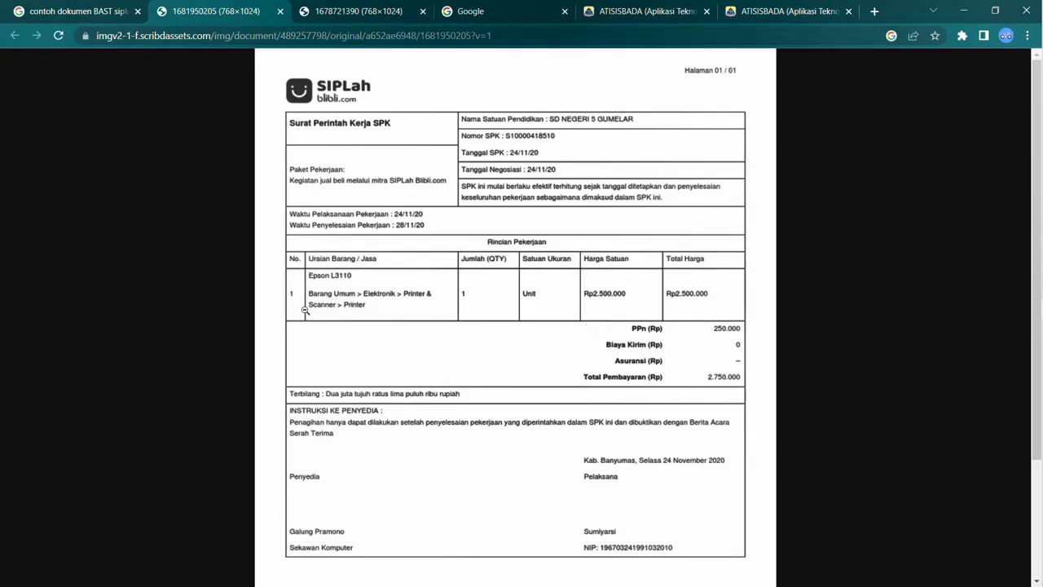
pyautogui.click(738, 9)
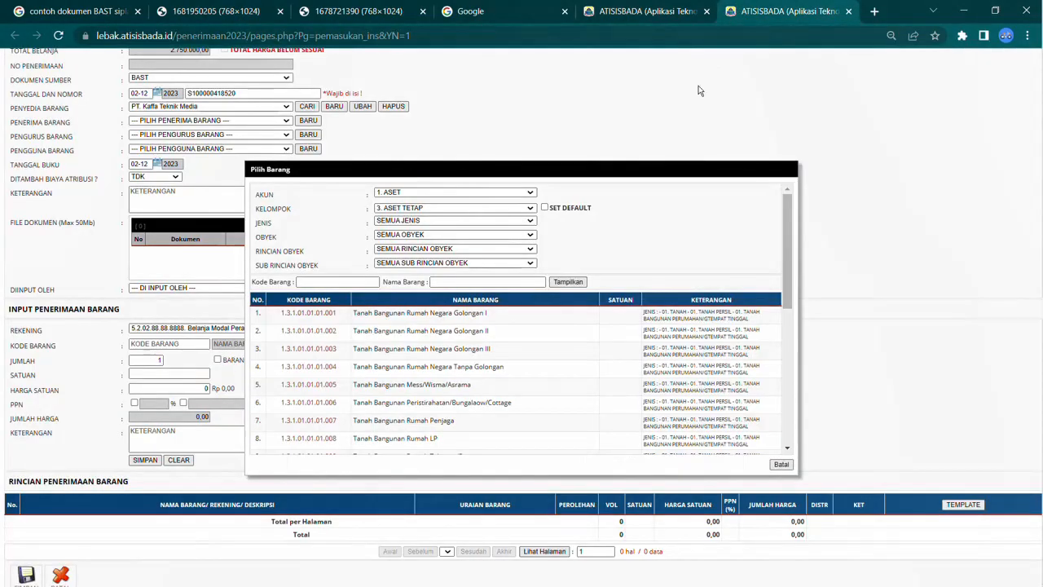
pyautogui.click(449, 283)
pyautogui.click(418, 221)
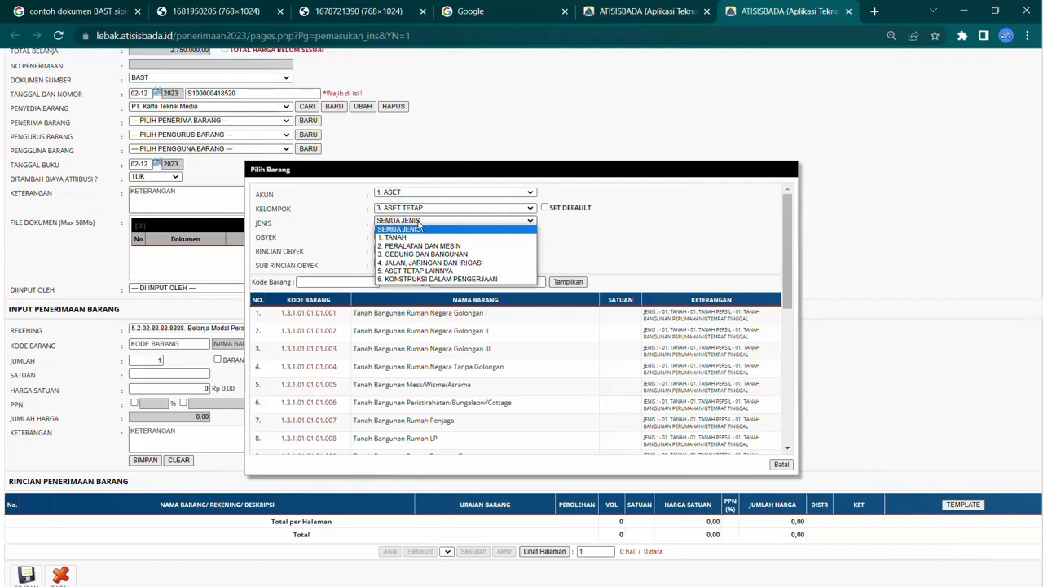
pyautogui.click(420, 246)
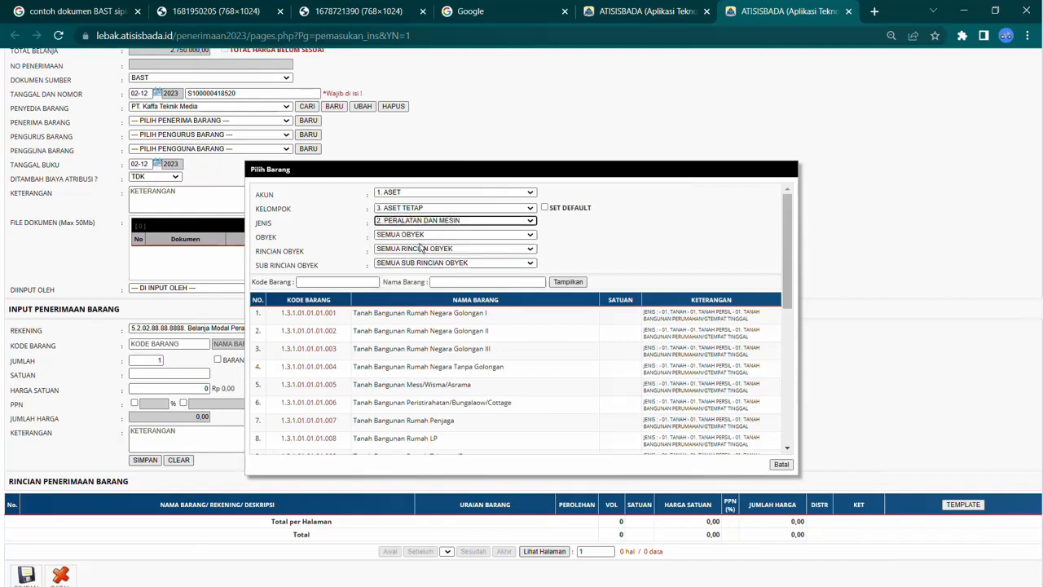
# Step: Search the item picker for printer and choose Printer (Peralatan Personal Komputer), code 1.3.2.10.02.03.003
pyautogui.click(457, 281)
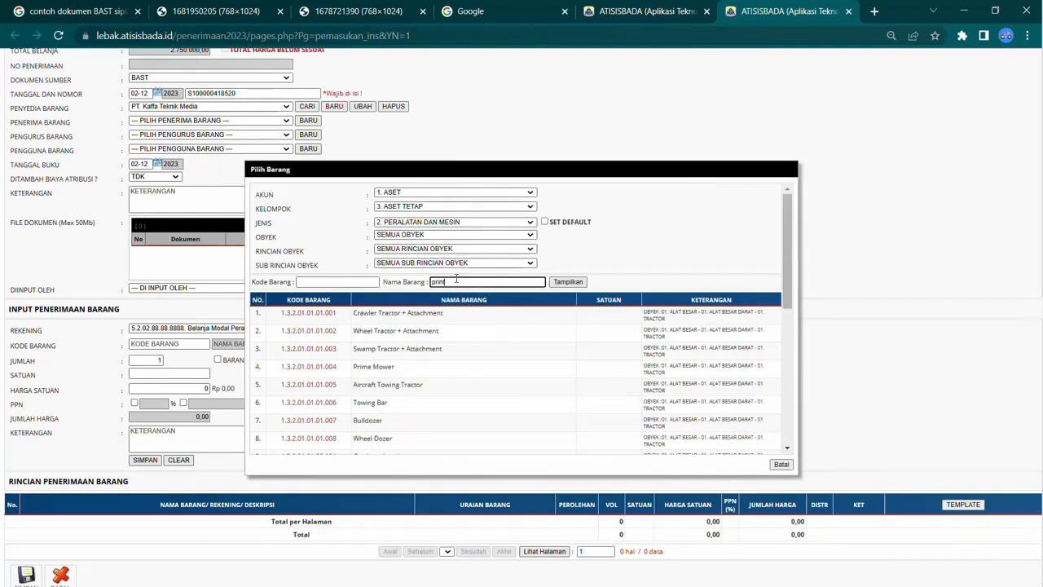
pyautogui.write('printer')
pyautogui.click(569, 282)
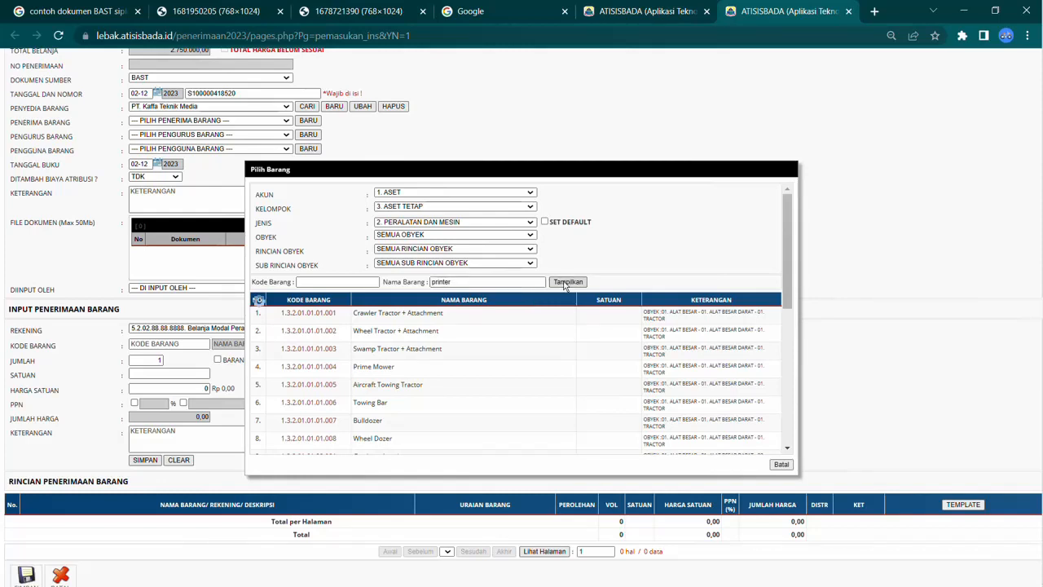
pyautogui.click(565, 282)
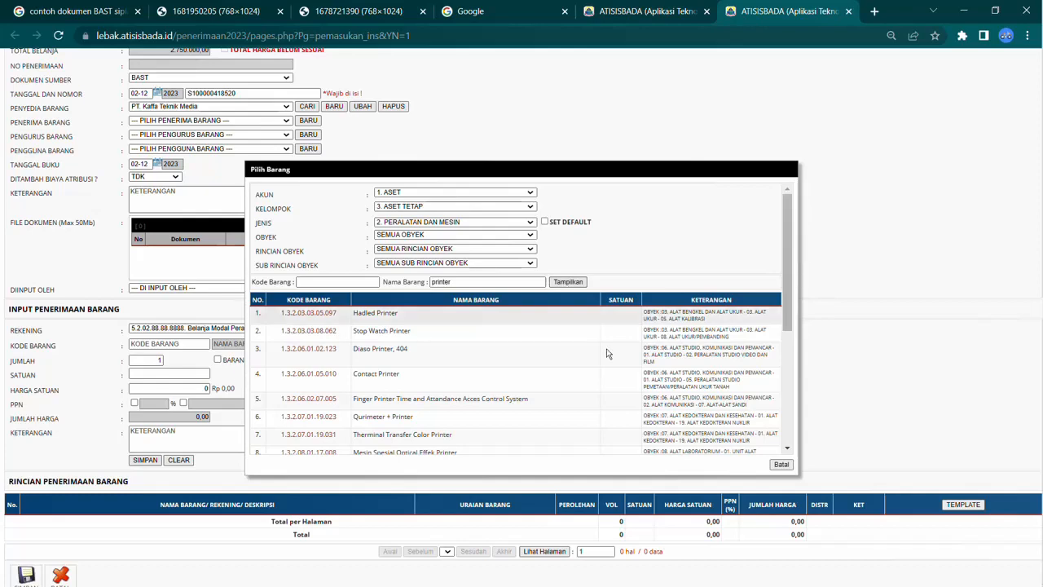
pyautogui.scroll(-3, 371, 400)
pyautogui.hotkey('ctrl', '+')
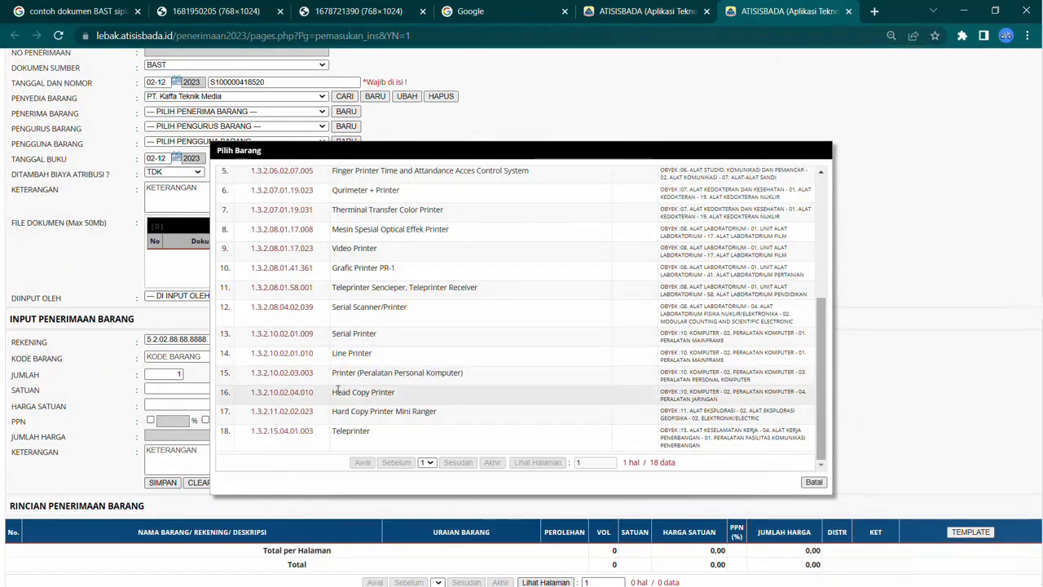
pyautogui.click(306, 373)
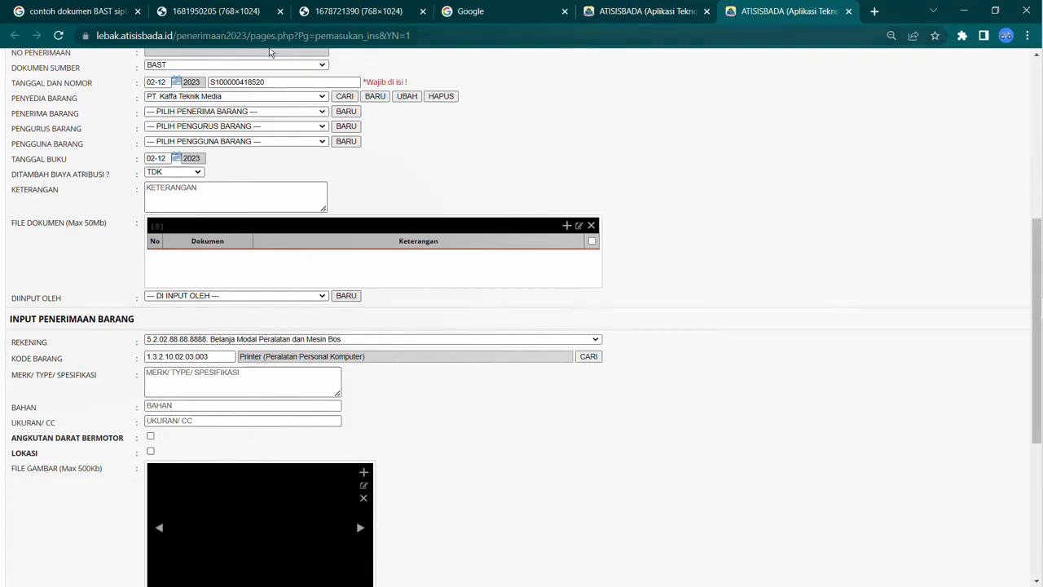
# Step: Check the SPK document and enter EPSON L3110 as the item's brand, type and specification
pyautogui.click(242, 18)
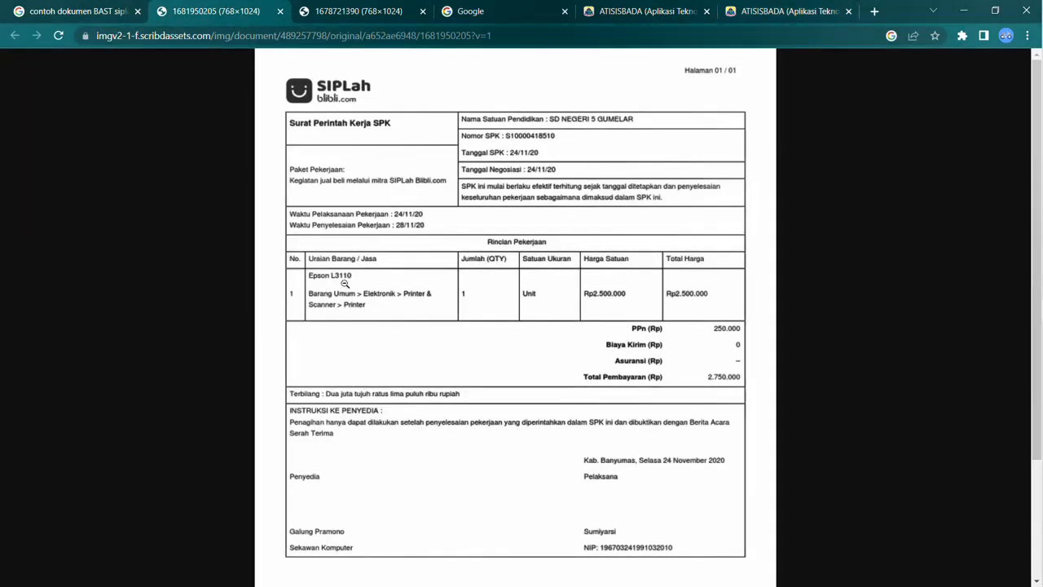
pyautogui.click(804, 13)
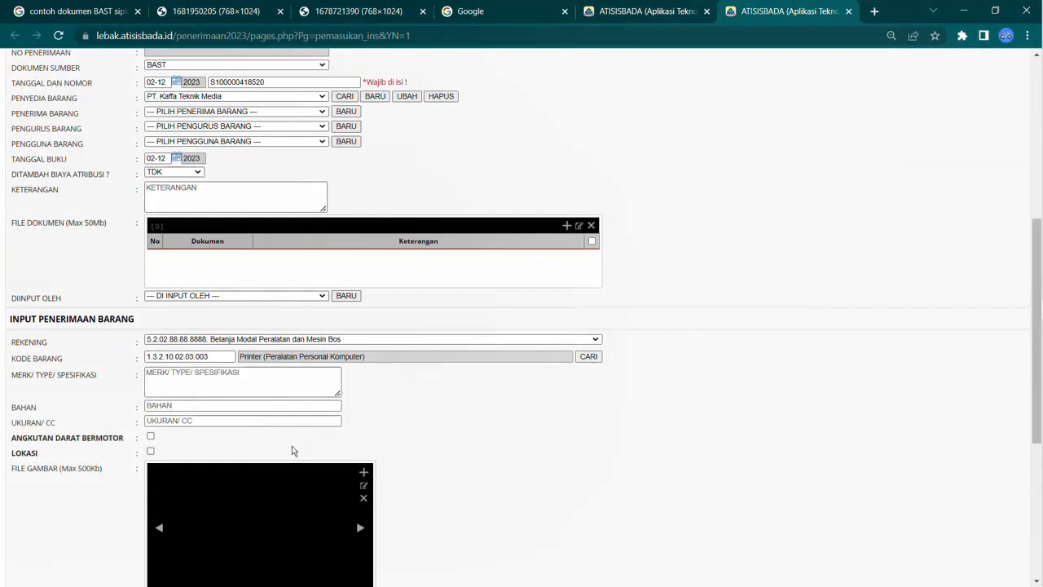
pyautogui.click(196, 376)
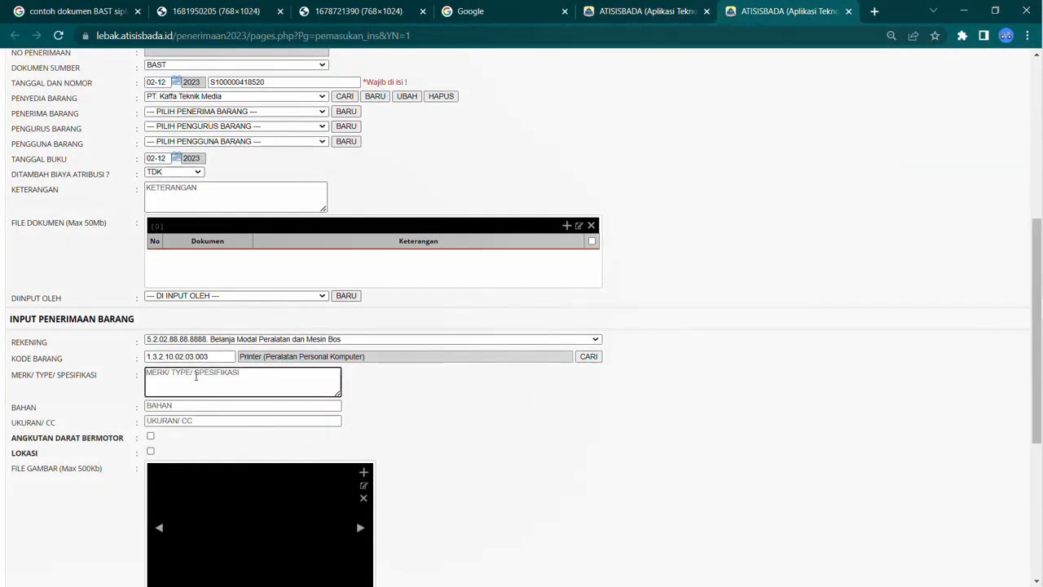
pyautogui.write('EPSON L3110')
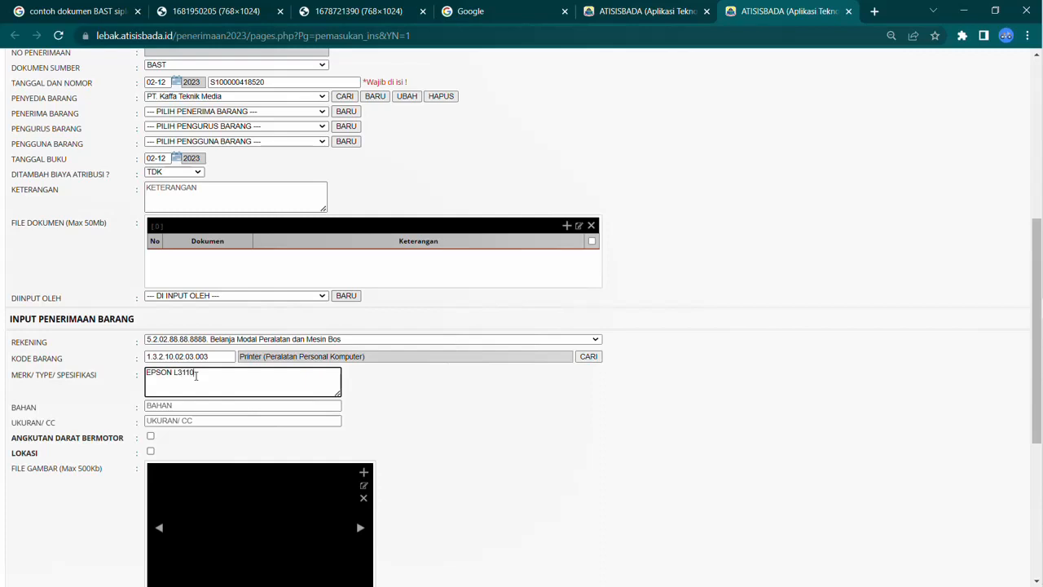
# Step: Set the item's material (Bahan) to Campuran and its size (Ukuran/CC) to -
pyautogui.click(181, 409)
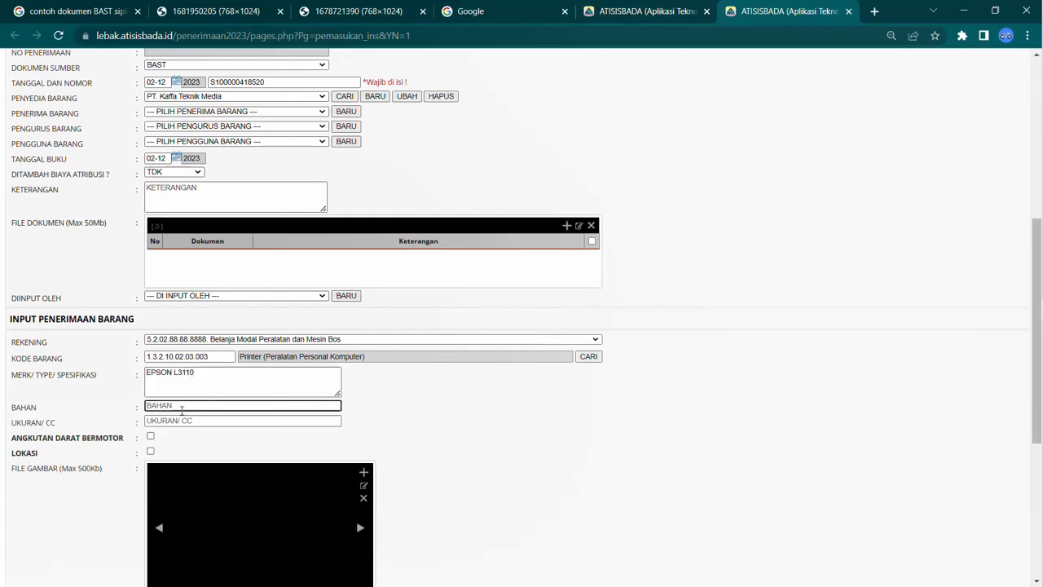
pyautogui.write('Campuran')
pyautogui.press('Tab')
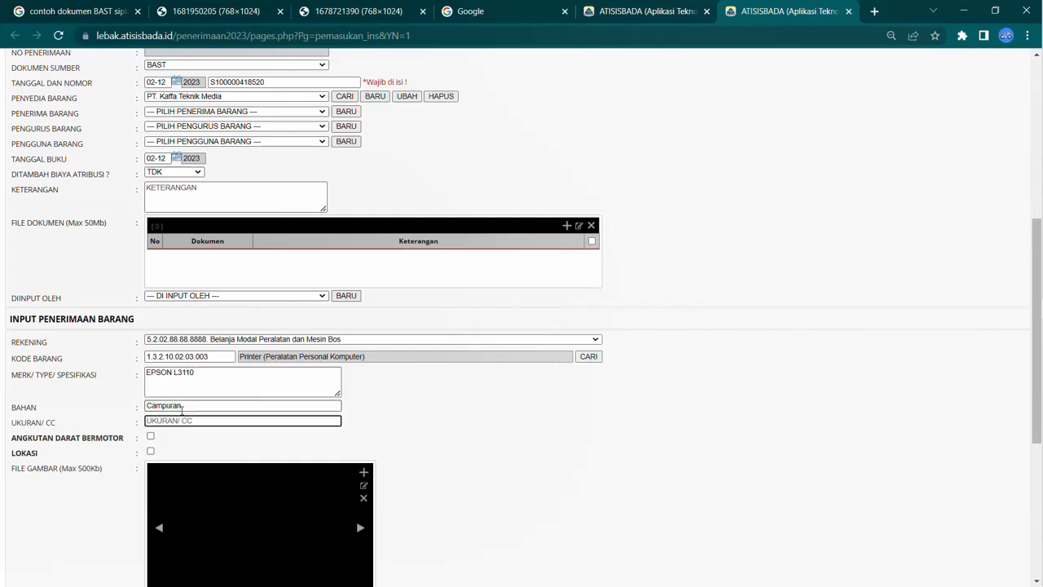
pyautogui.write('-')
pyautogui.scroll(-2, 186, 405)
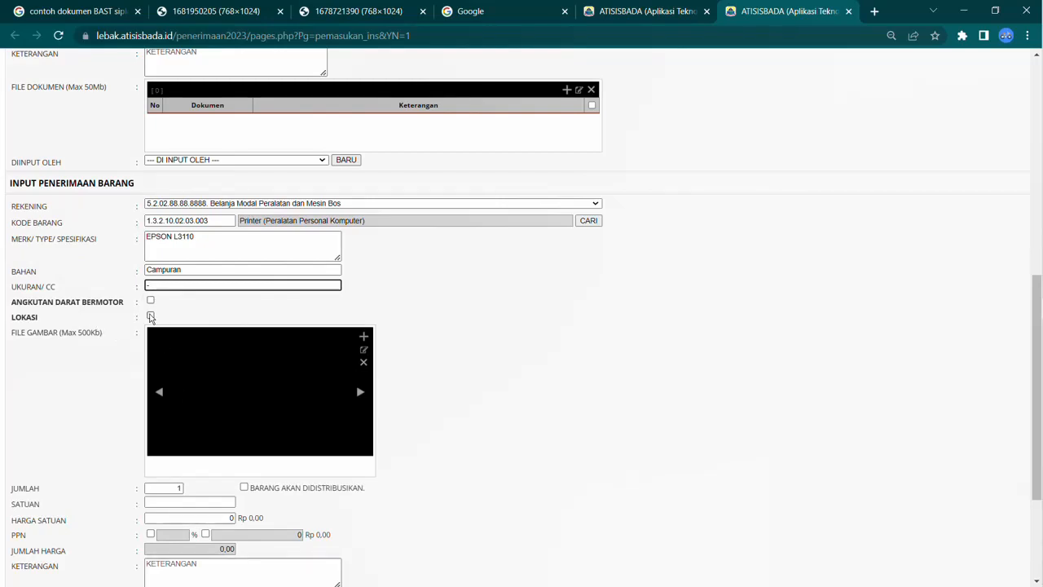
pyautogui.click(151, 317)
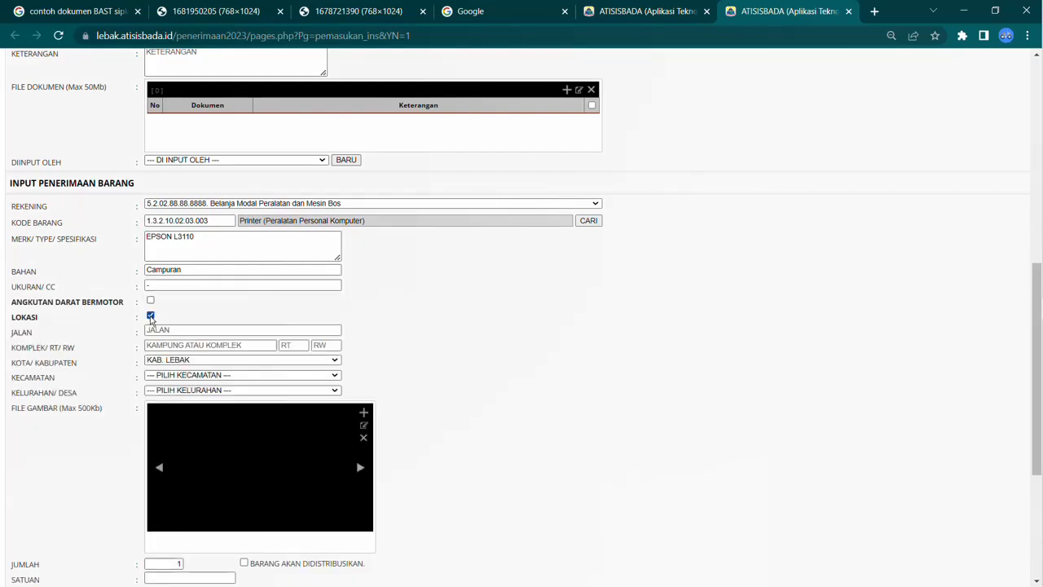
pyautogui.click(150, 317)
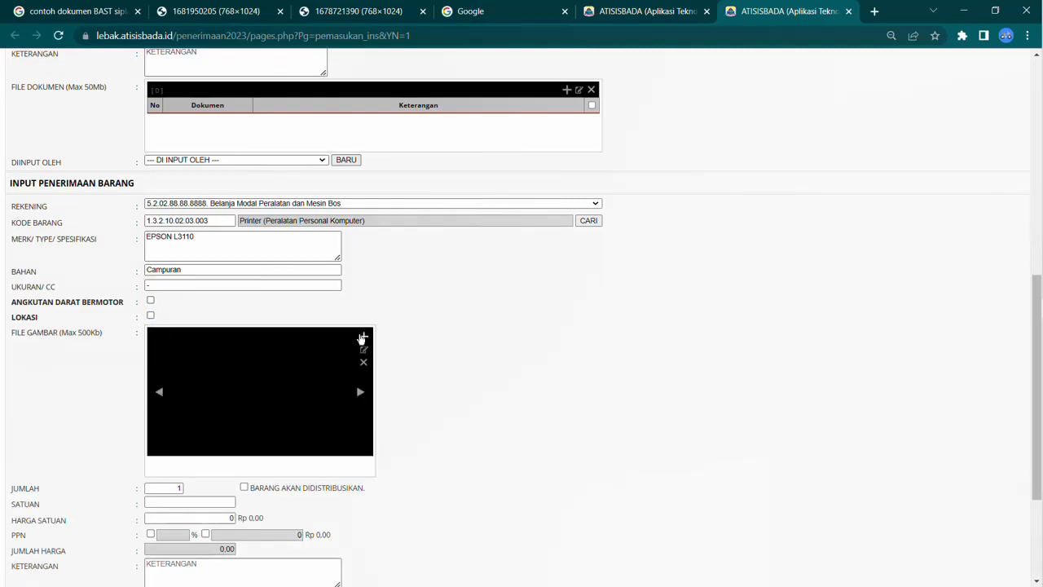
# Step: Try to attach a picture file to the item through the image dialog
pyautogui.click(362, 337)
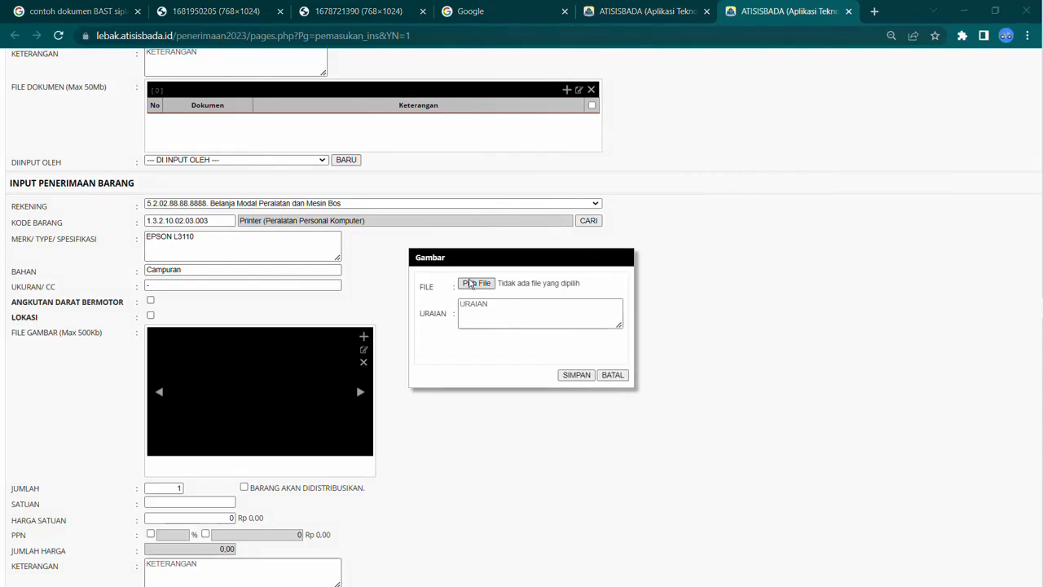
pyautogui.click(470, 284)
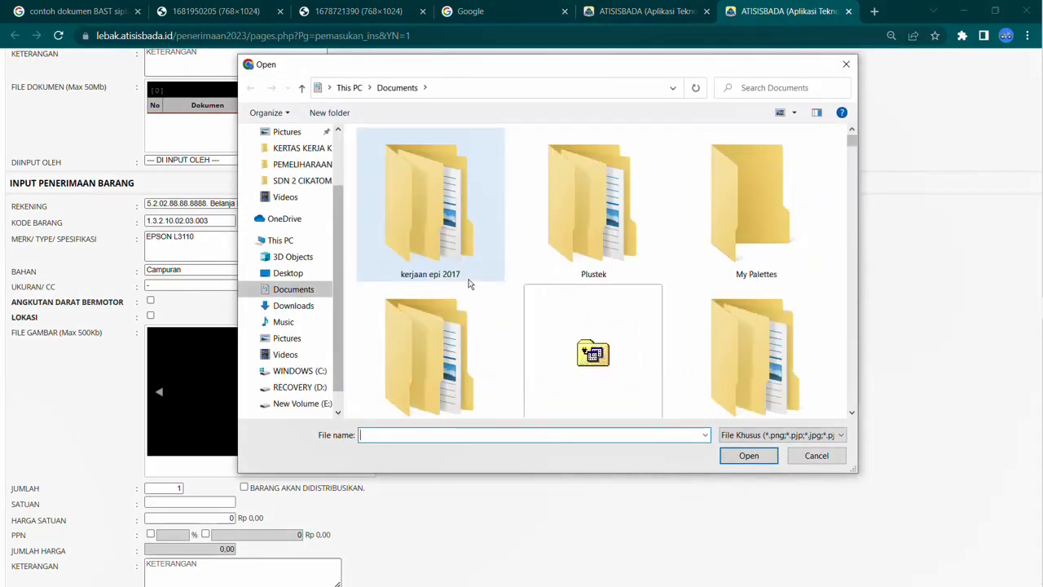
pyautogui.scroll(-10, 469, 284)
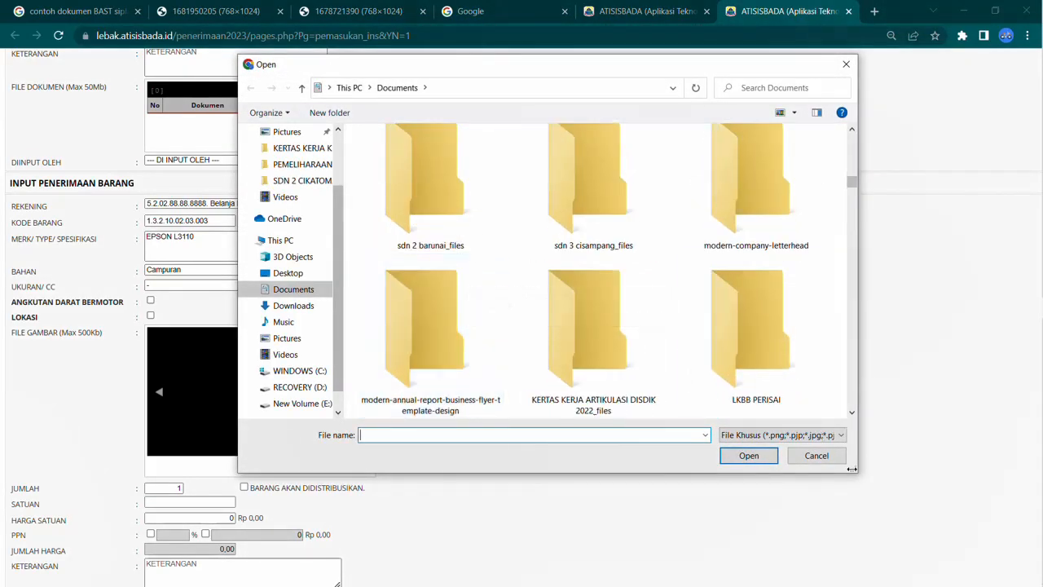
pyautogui.click(817, 455)
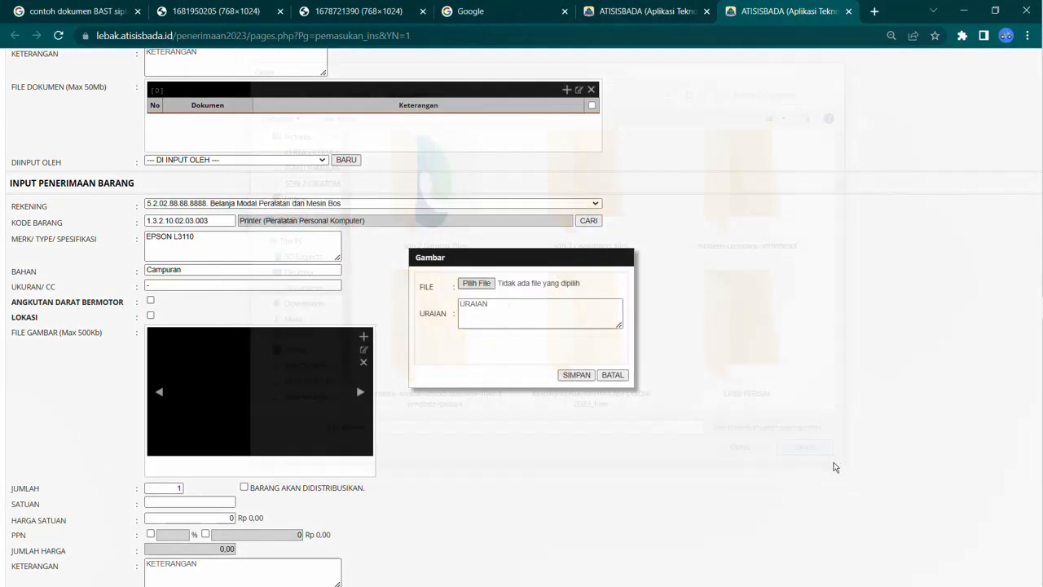
pyautogui.click(576, 374)
pyautogui.click(522, 372)
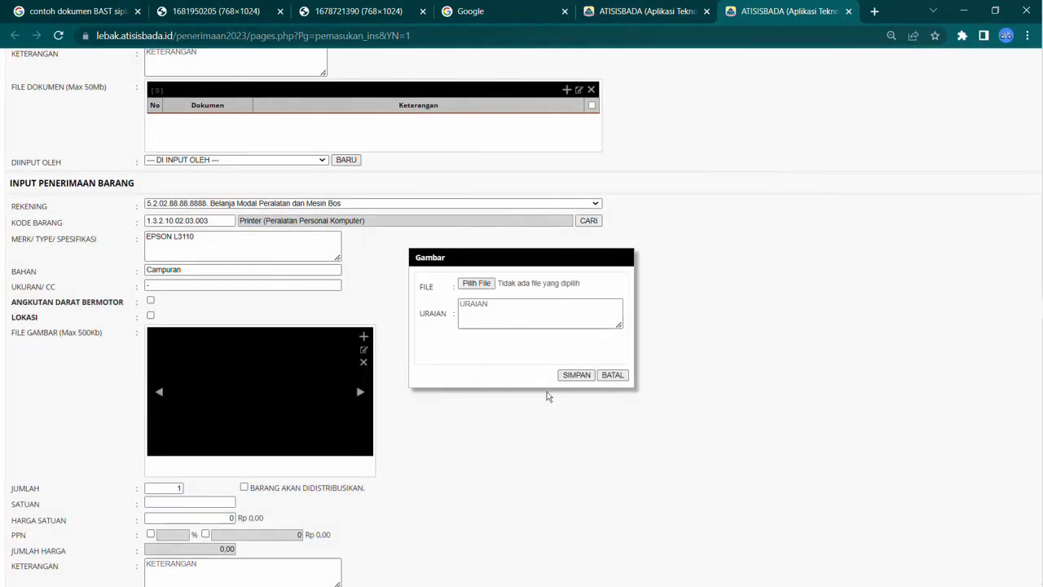
pyautogui.click(612, 375)
# Step: Set the item's unit (Satuan) to Unit
pyautogui.scroll(-2, 400, 382)
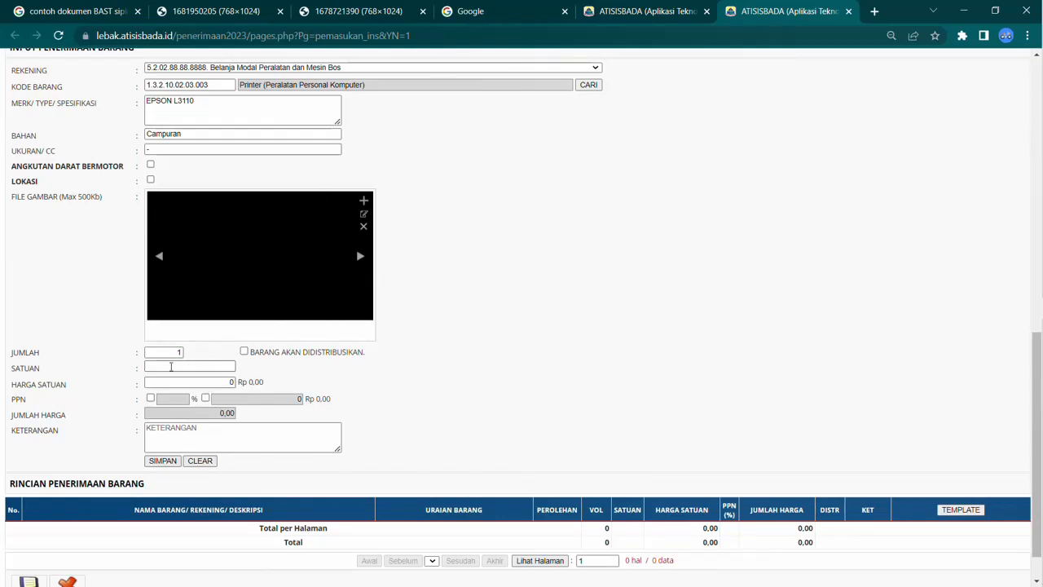
pyautogui.click(200, 366)
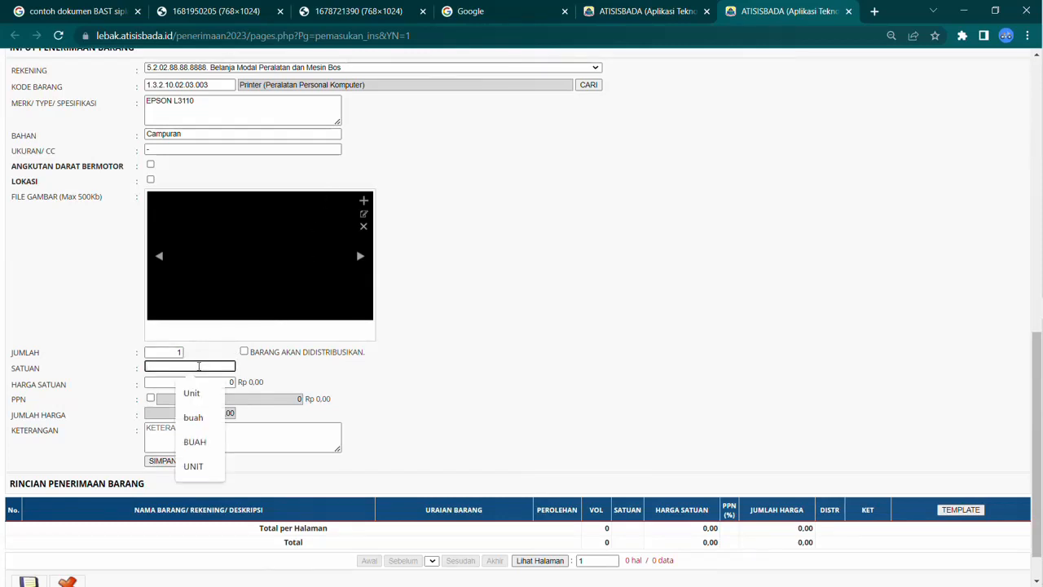
pyautogui.write('Unit')
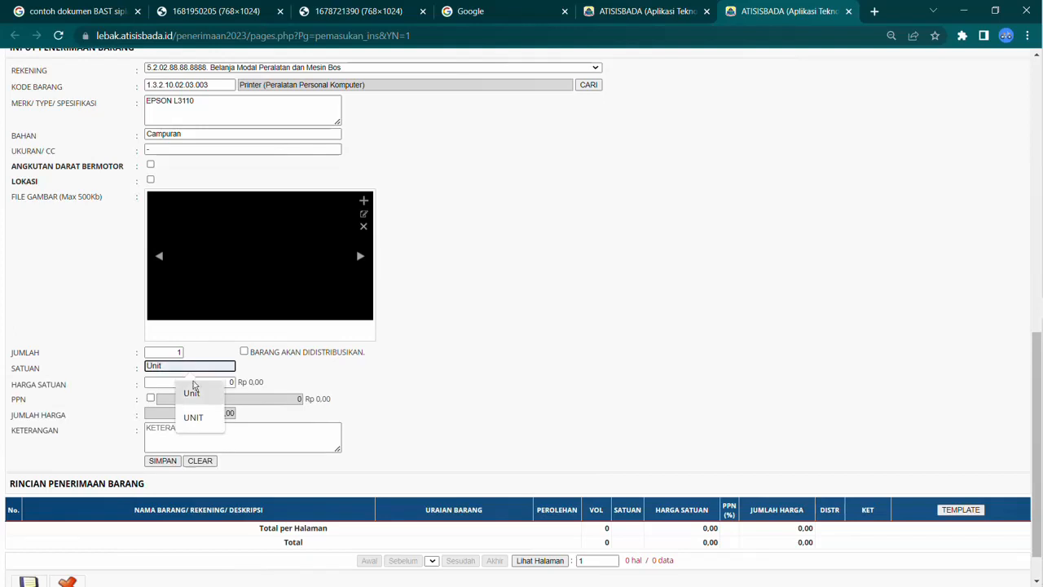
# Step: Set the unit price to 2750000 and save the printer as a receipt line
pyautogui.click(160, 384)
pyautogui.write('27500000')
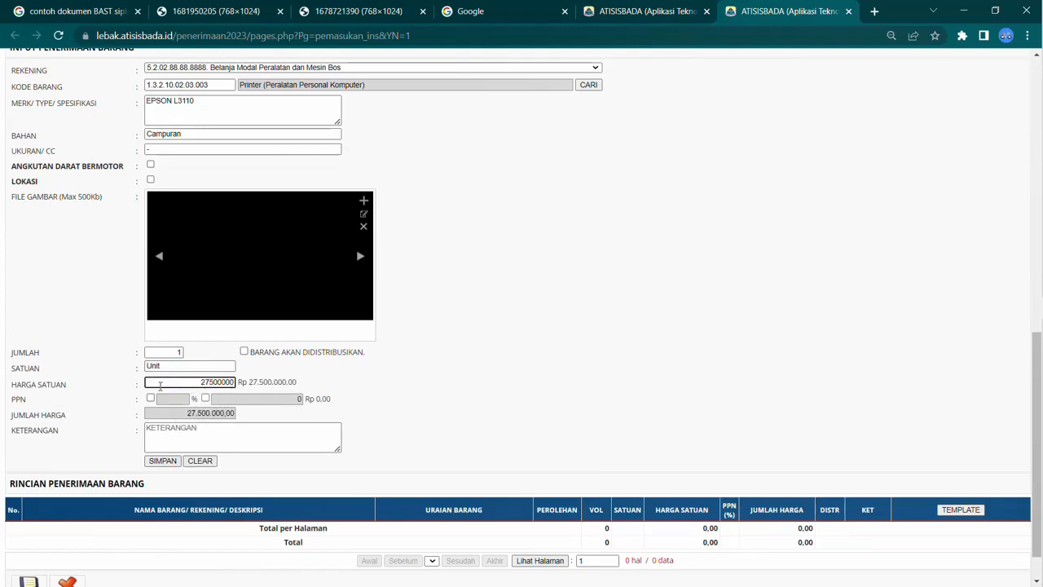
pyautogui.press('BackSpace')
pyautogui.click(168, 461)
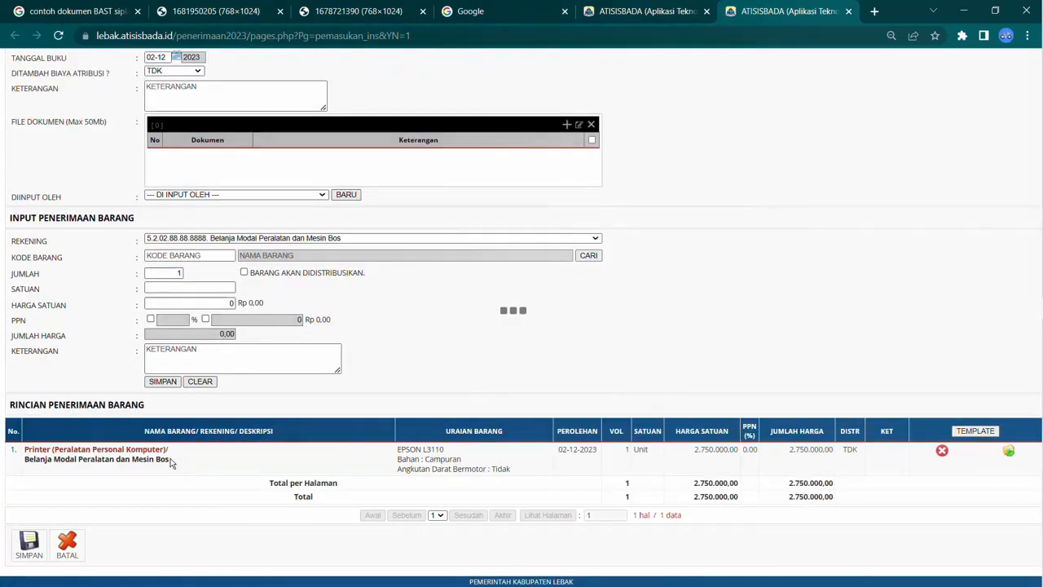
# Step: Add a new employee for the Diinput Oleh field and fill in the employee's full name
pyautogui.click(344, 197)
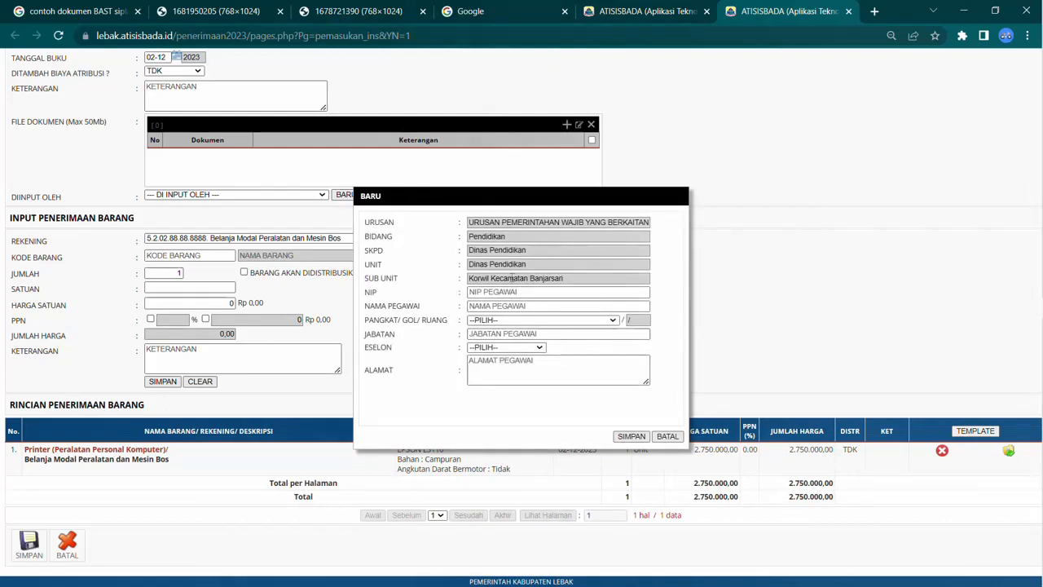
pyautogui.click(505, 292)
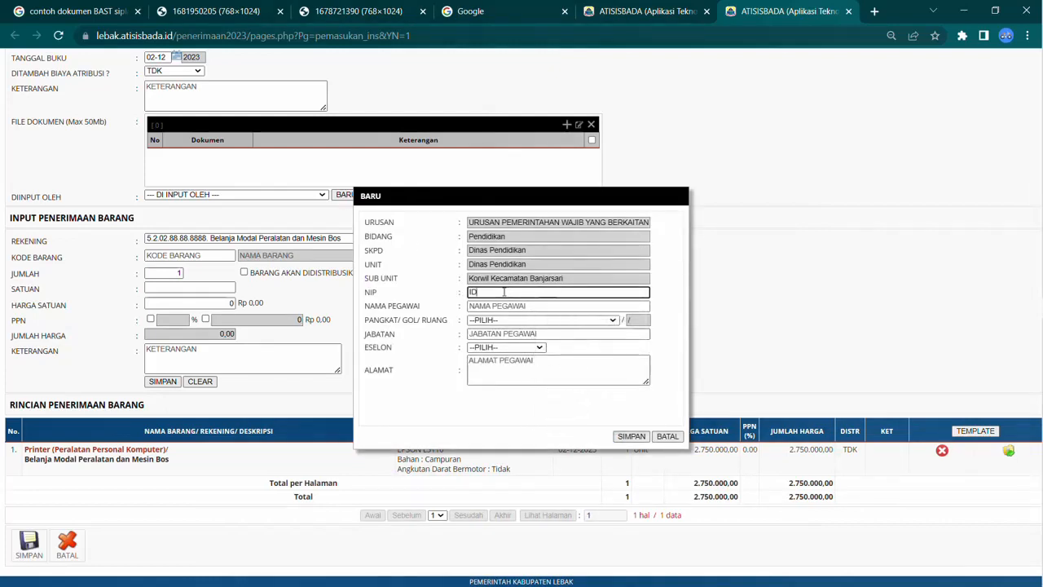
pyautogui.press('Tab')
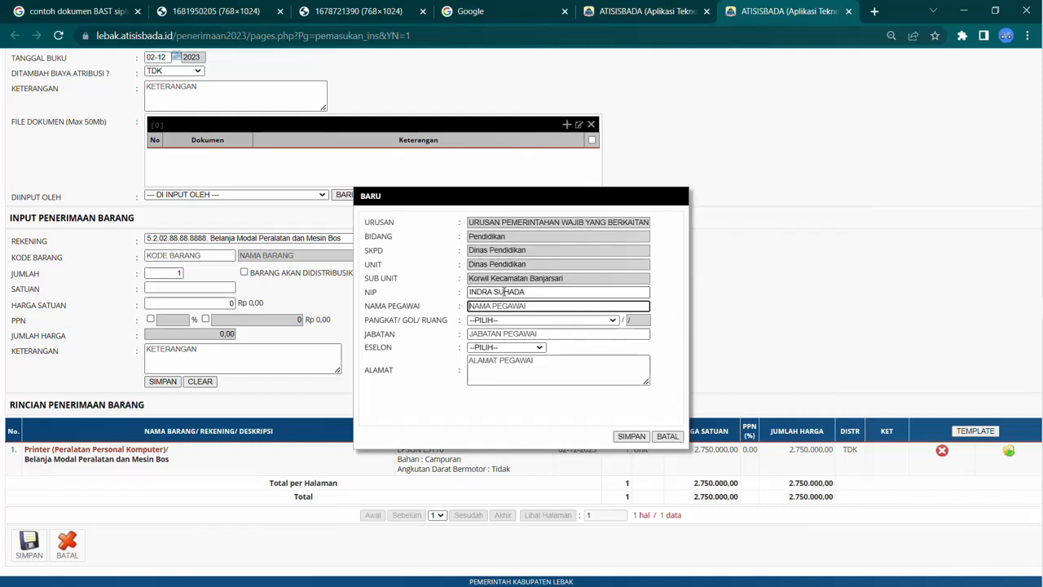
pyautogui.moveTo(535, 292); pyautogui.dragTo(432, 291)
pyautogui.hotkey('ctrl', 'x')
pyautogui.click(491, 308)
pyautogui.hotkey('ctrl', 'v')
pyautogui.click(485, 292)
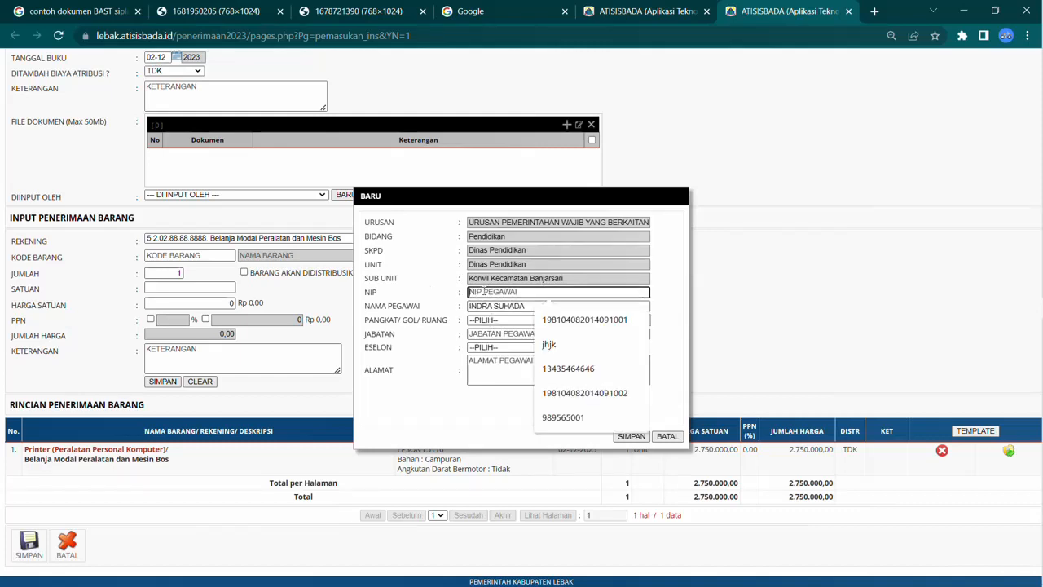
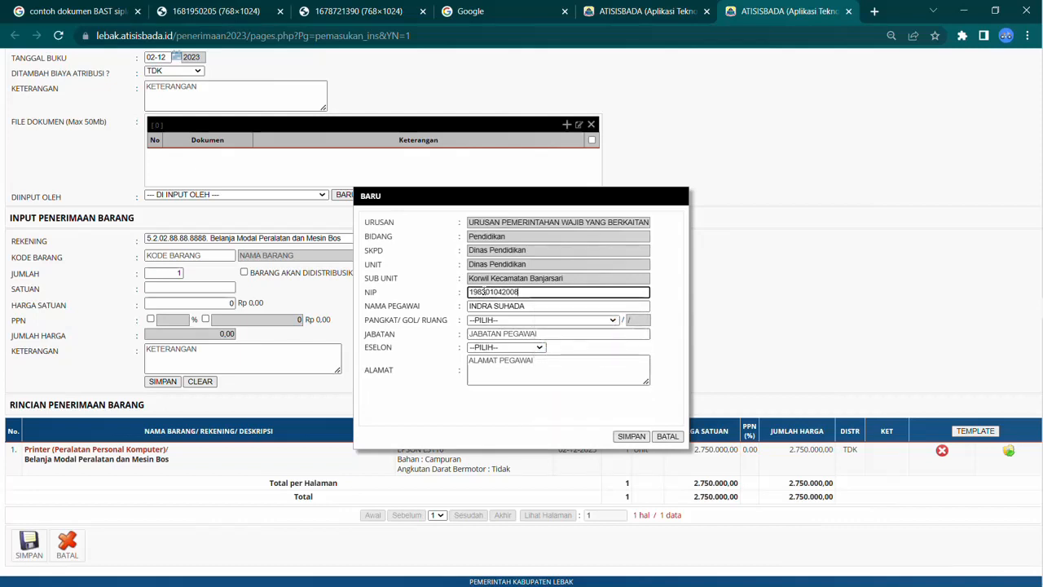
# Step: Enter the new employee's NIP number in the employee form
pyautogui.click(493, 321)
pyautogui.click(494, 324)
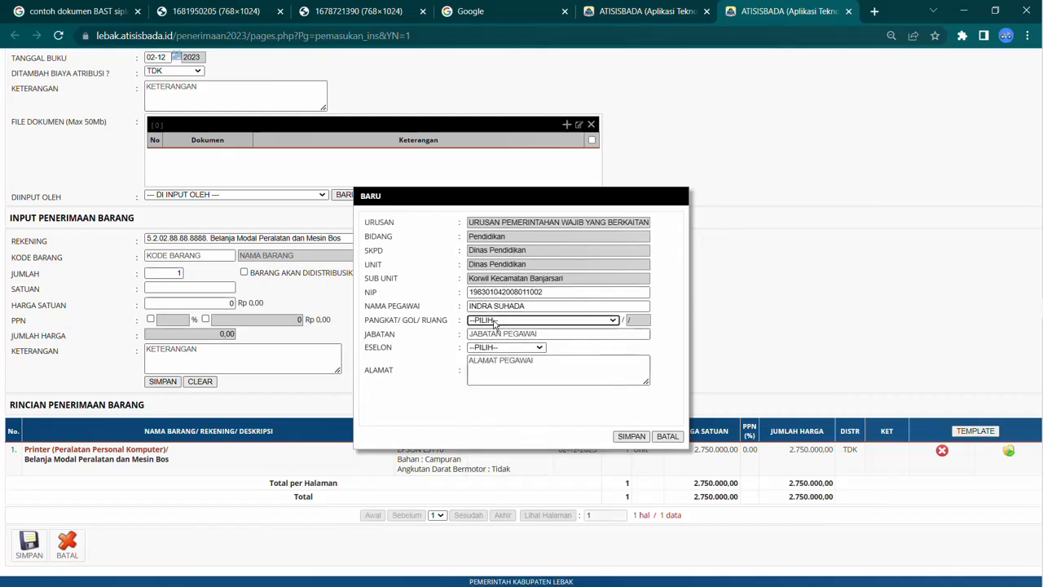
# Step: Set the new employee's position (Jabatan) to Operatos Sekolah
pyautogui.click(490, 334)
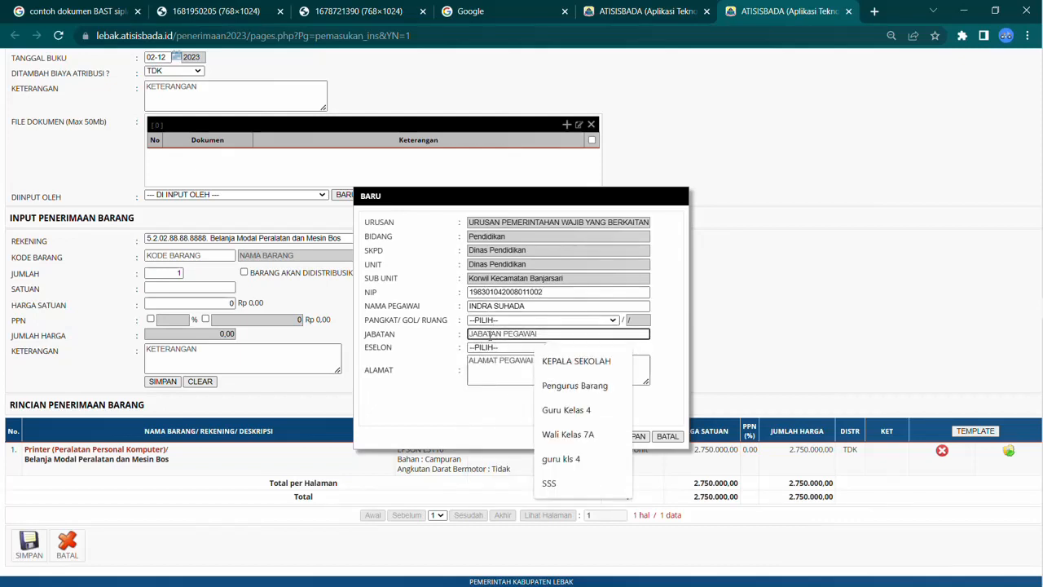
pyautogui.write('oPERATO')
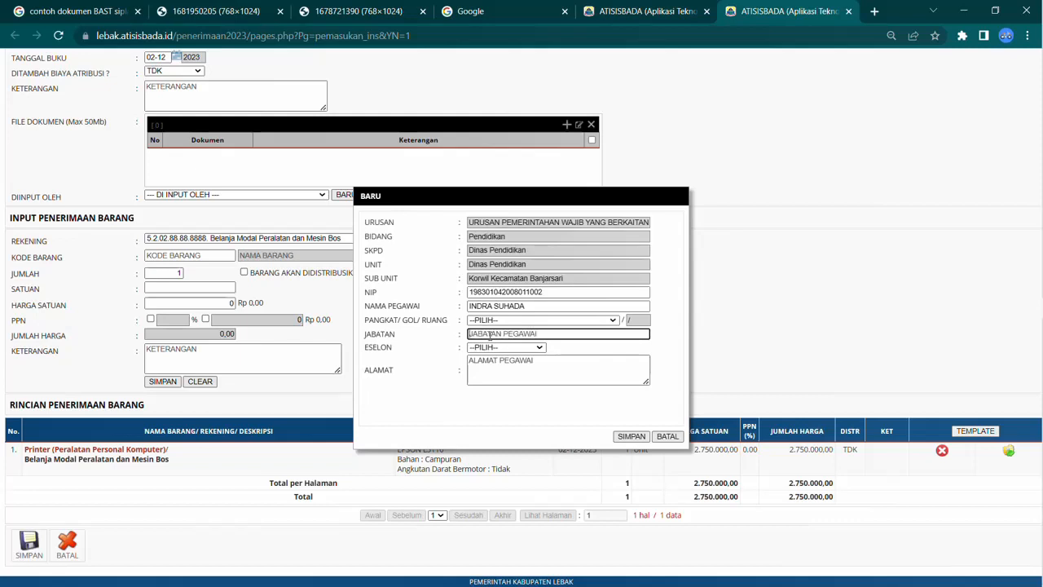
pyautogui.press('BackSpace')
pyautogui.press('BackSpace')
pyautogui.press('BackSpace')
pyautogui.press('BackSpace')
pyautogui.press('BackSpace')
pyautogui.write('Operatos Sekolah')
# Step: Fill in the employee's address and save the new employee record
pyautogui.click(489, 364)
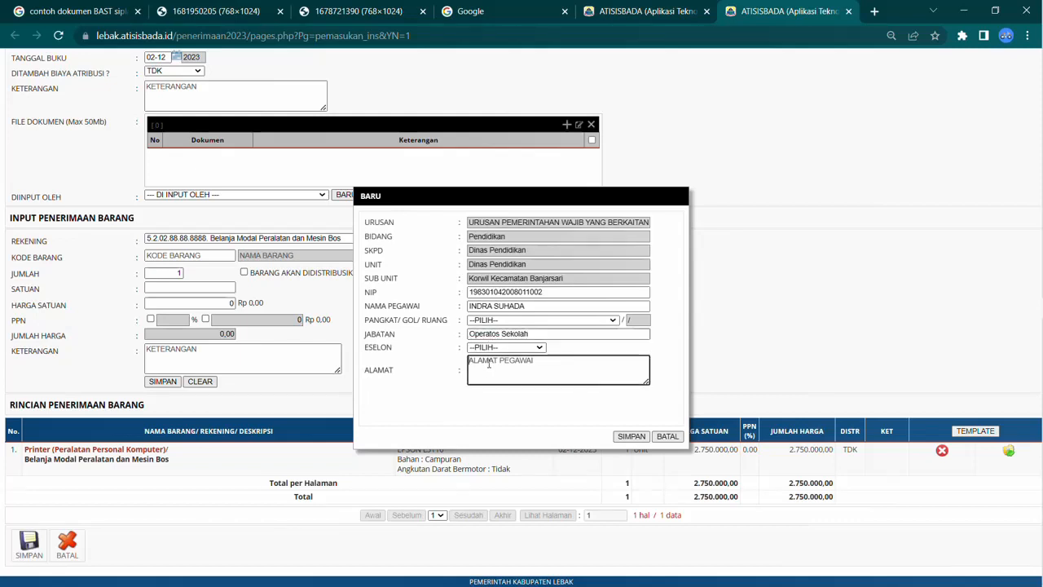
pyautogui.write('Rangkasbitung')
pyautogui.click(632, 436)
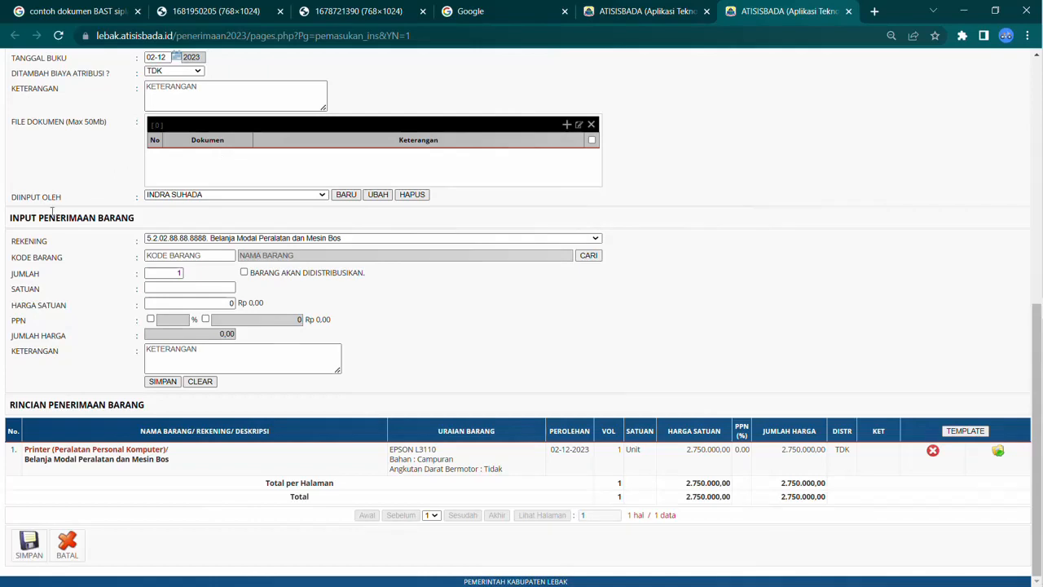
pyautogui.scroll(2, 336, 212)
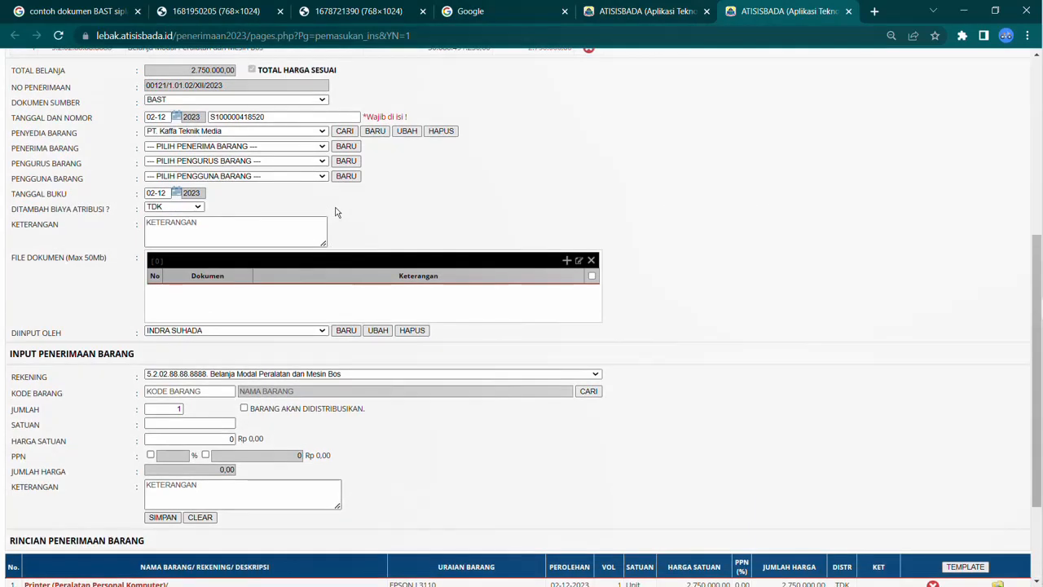
pyautogui.scroll(-2, 337, 212)
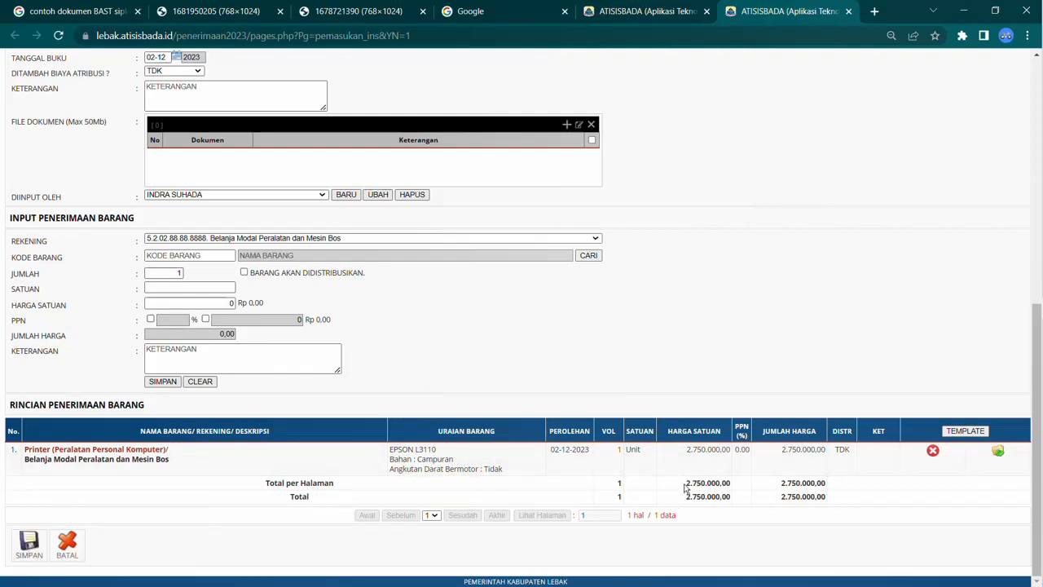
# Step: Save the procurement receipt and choose to print the validation request letter
pyautogui.moveTo(686, 485); pyautogui.dragTo(734, 487)
pyautogui.scroll(3, 689, 345)
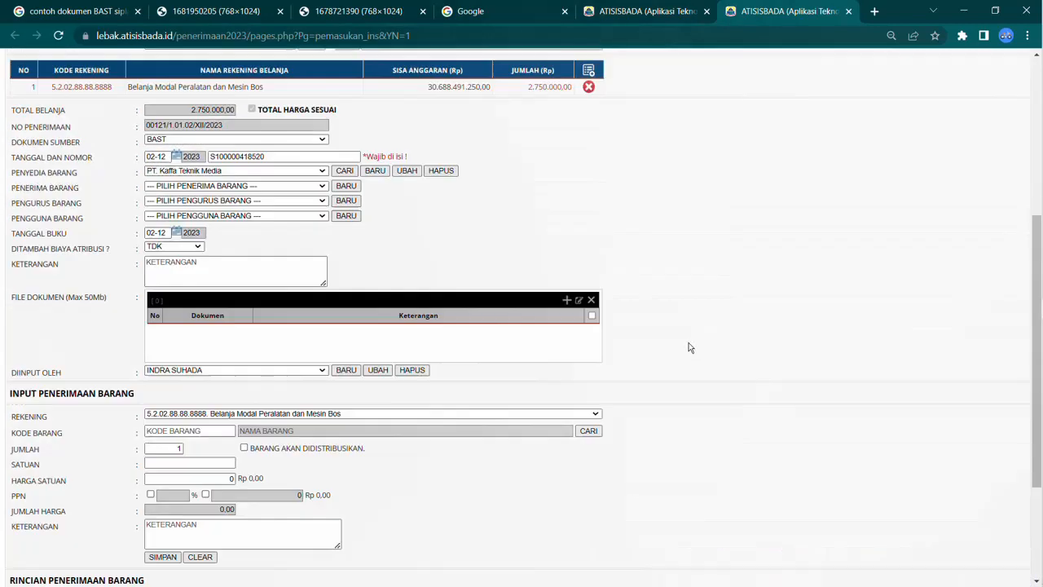
pyautogui.scroll(1, 689, 345)
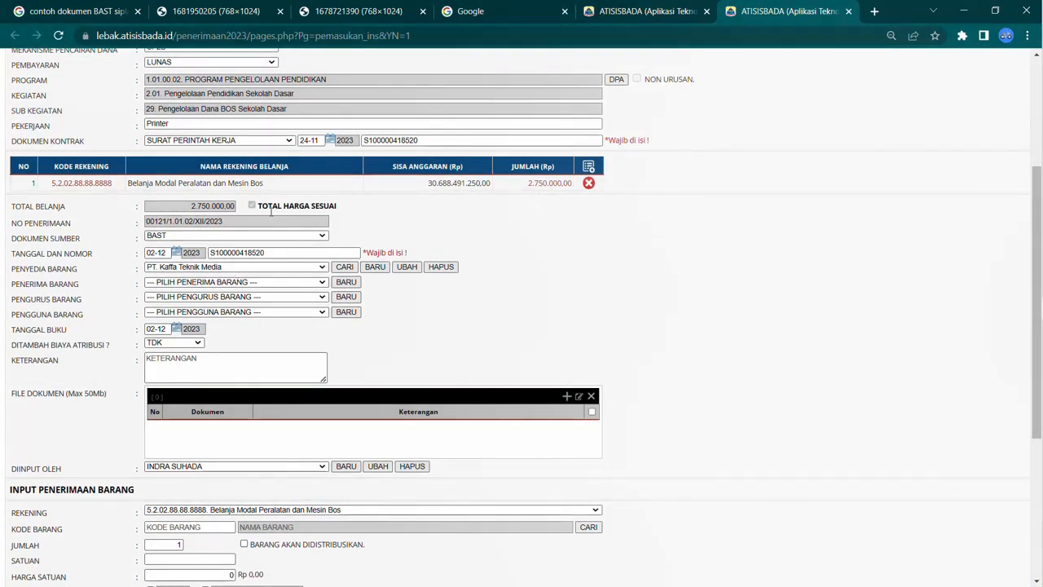
pyautogui.scroll(-3, 31, 437)
pyautogui.click(30, 544)
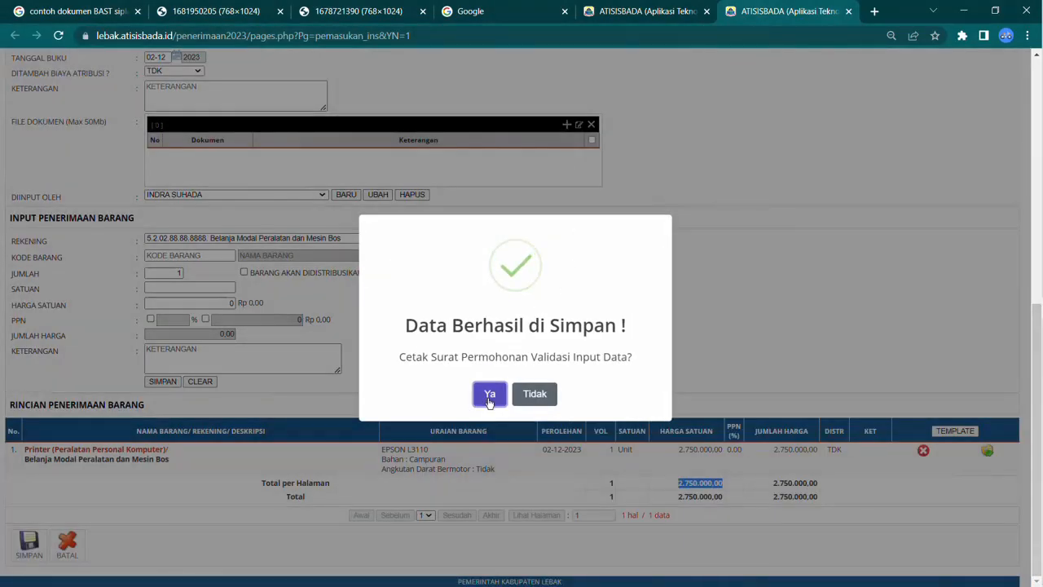
pyautogui.click(489, 395)
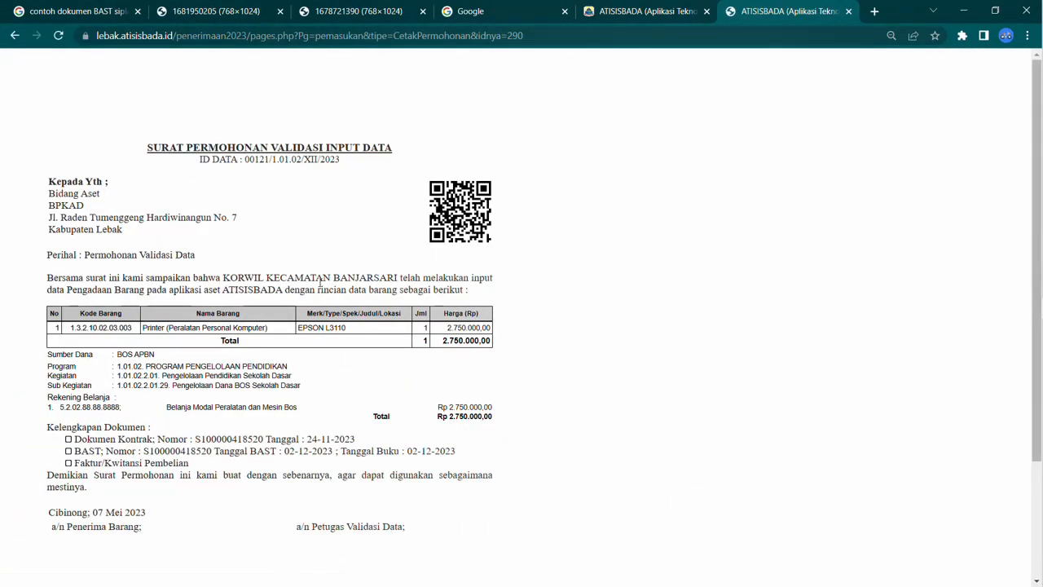
# Step: Review the validation request letter, then display the procurement receipt list for the sub unit
pyautogui.scroll(-2, 320, 281)
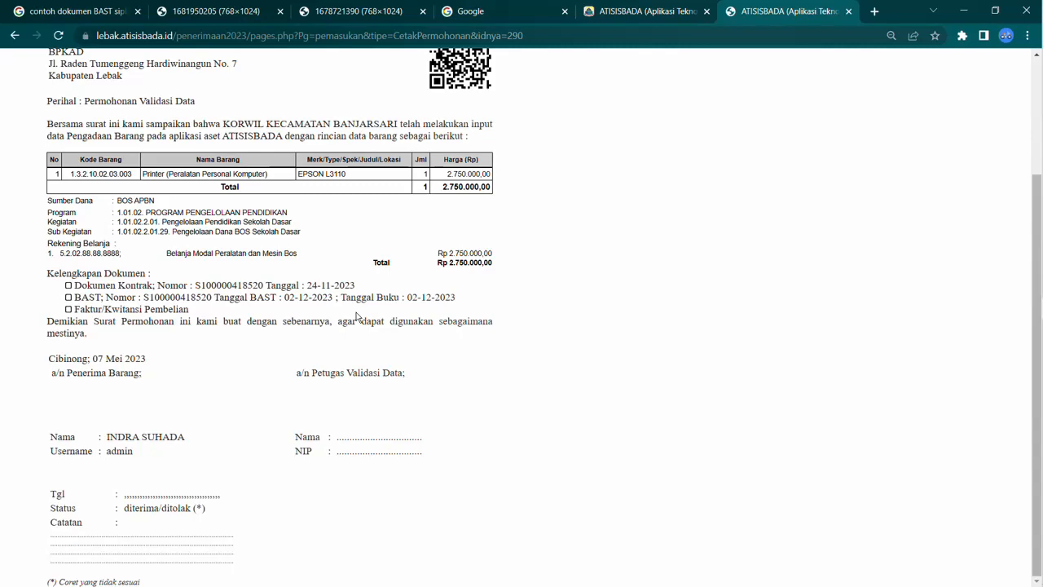
pyautogui.click(625, 11)
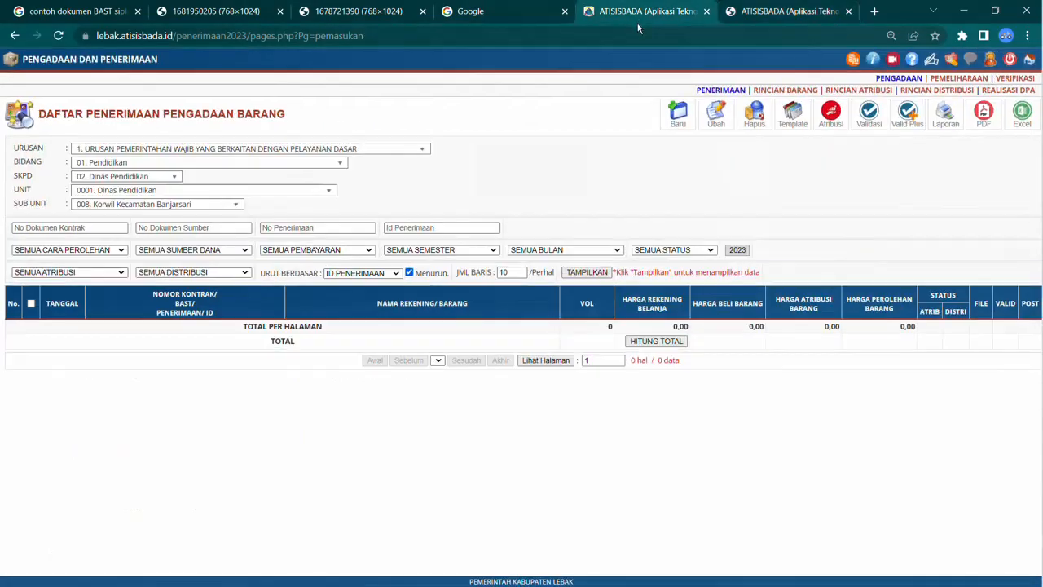
pyautogui.click(733, 10)
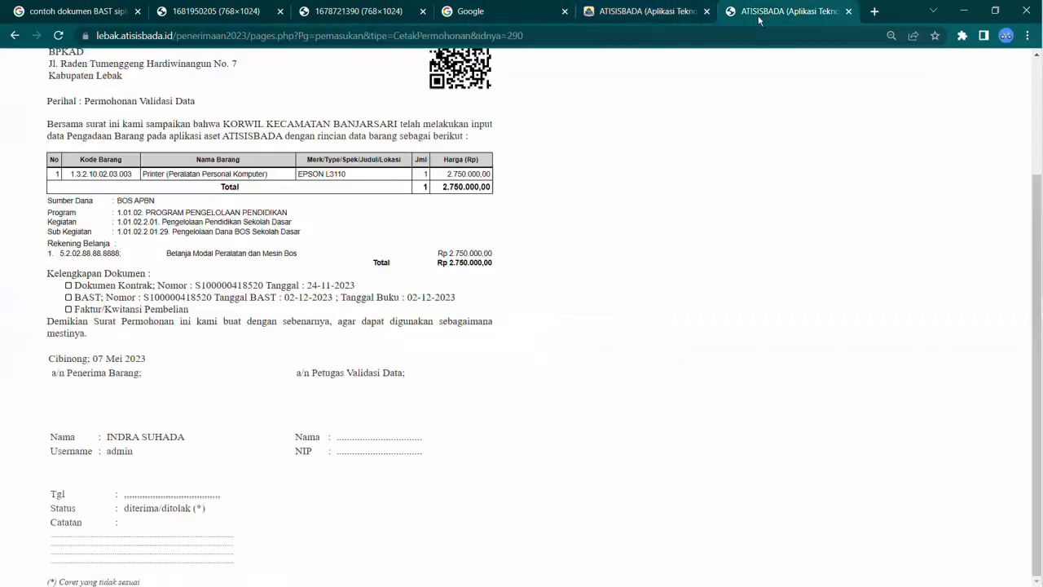
pyautogui.click(644, 11)
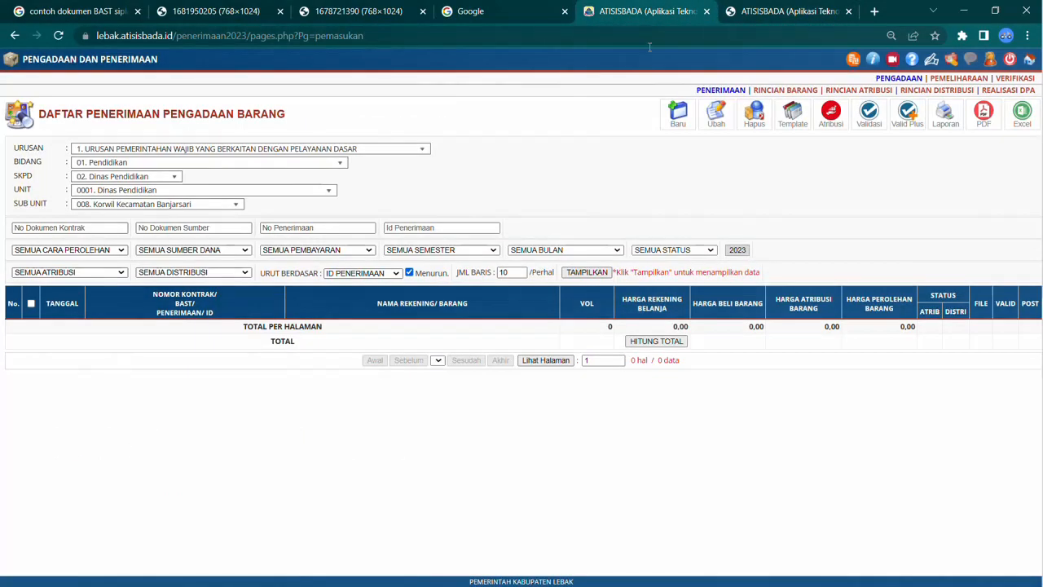
pyautogui.click(597, 275)
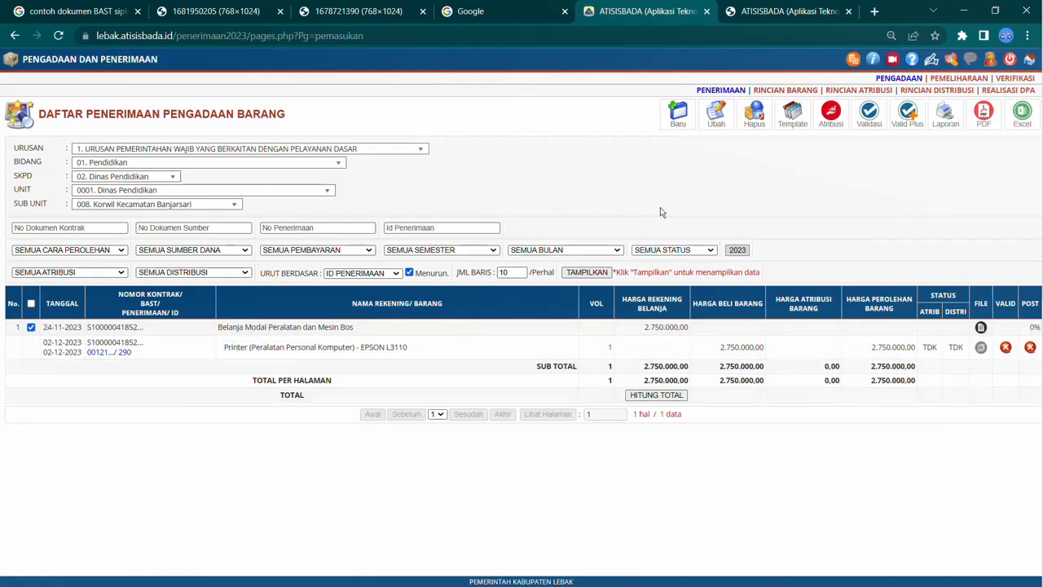
# Step: Reopen the saved receipt for editing and try to add a document file to its file list
pyautogui.click(719, 121)
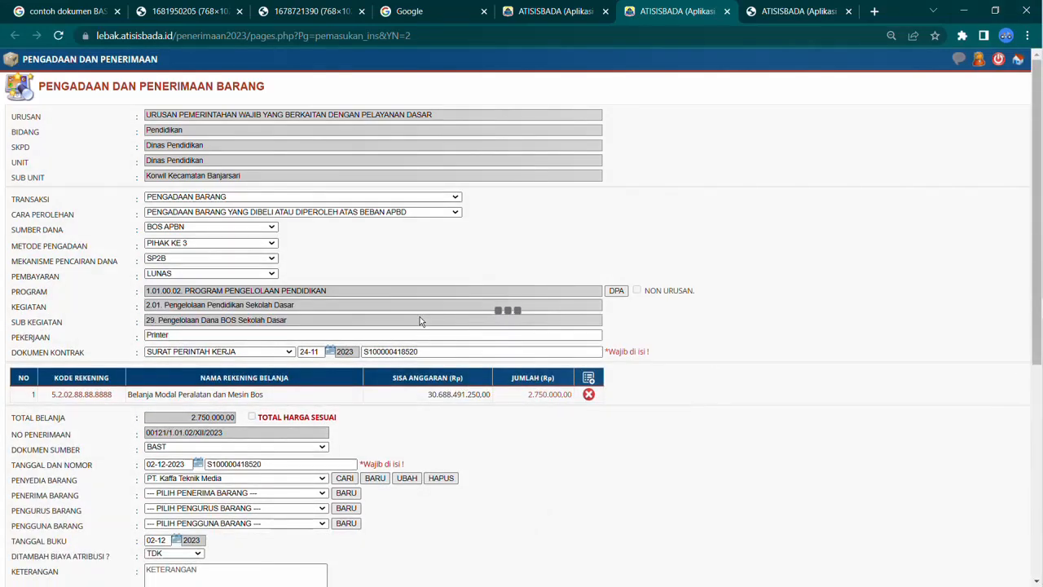
pyautogui.scroll(-3, 420, 316)
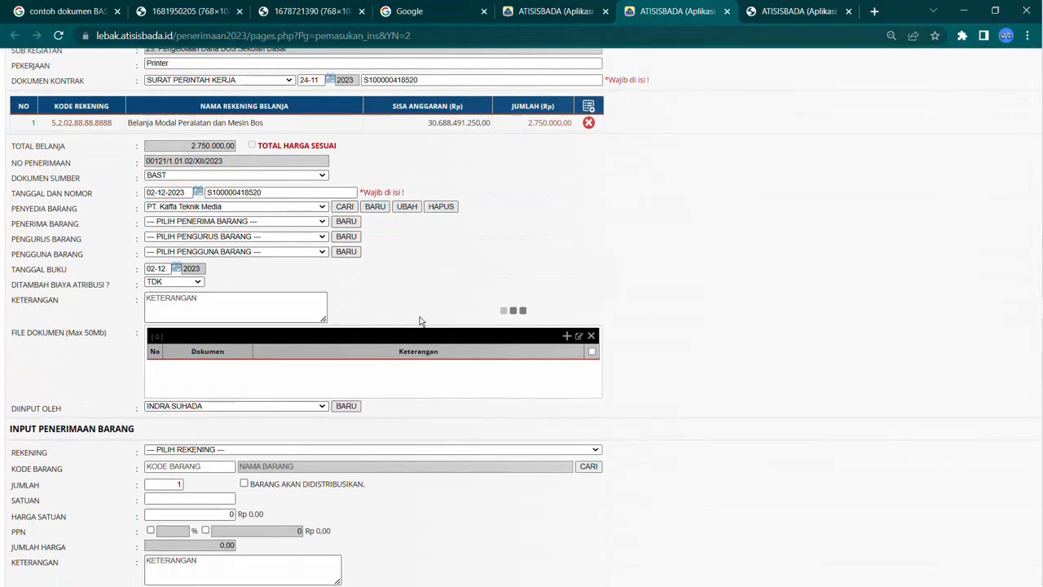
pyautogui.click(566, 336)
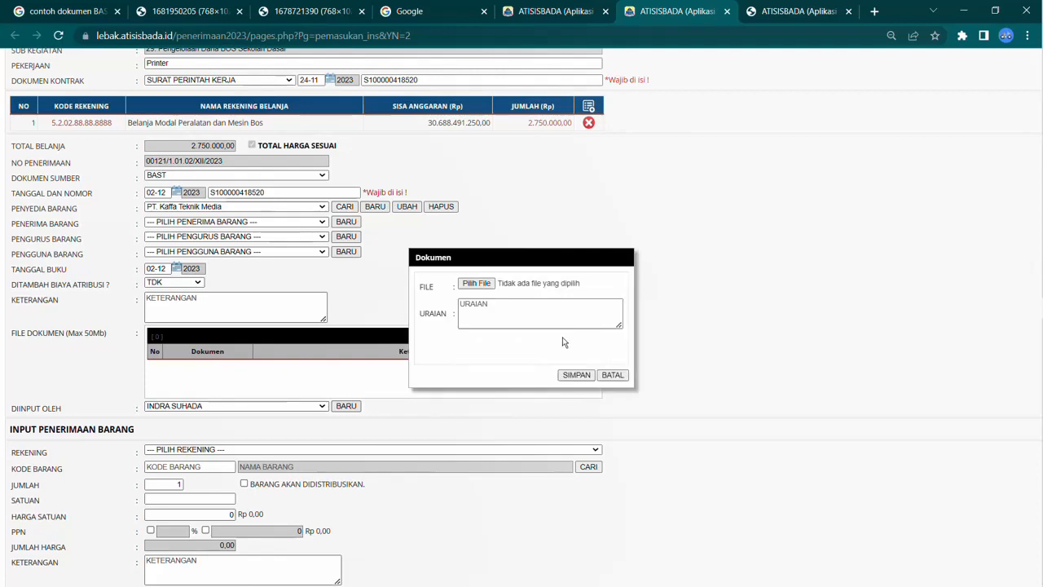
pyautogui.click(484, 285)
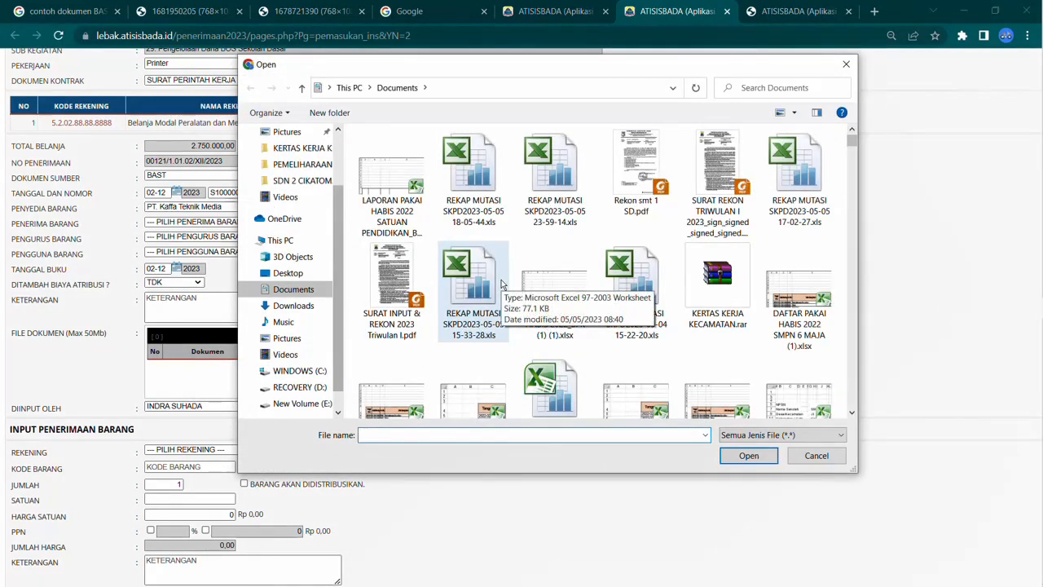
pyautogui.click(815, 456)
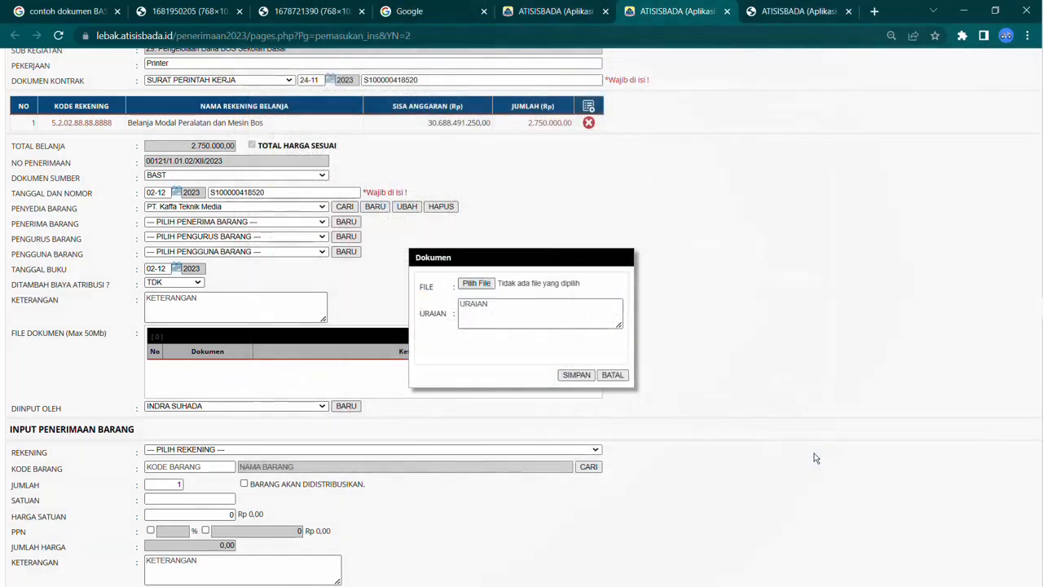
# Step: Describe the document as SPK/PO/SP dan BAST dan Kwitansi, try saving it without a file, and cancel
pyautogui.click(532, 307)
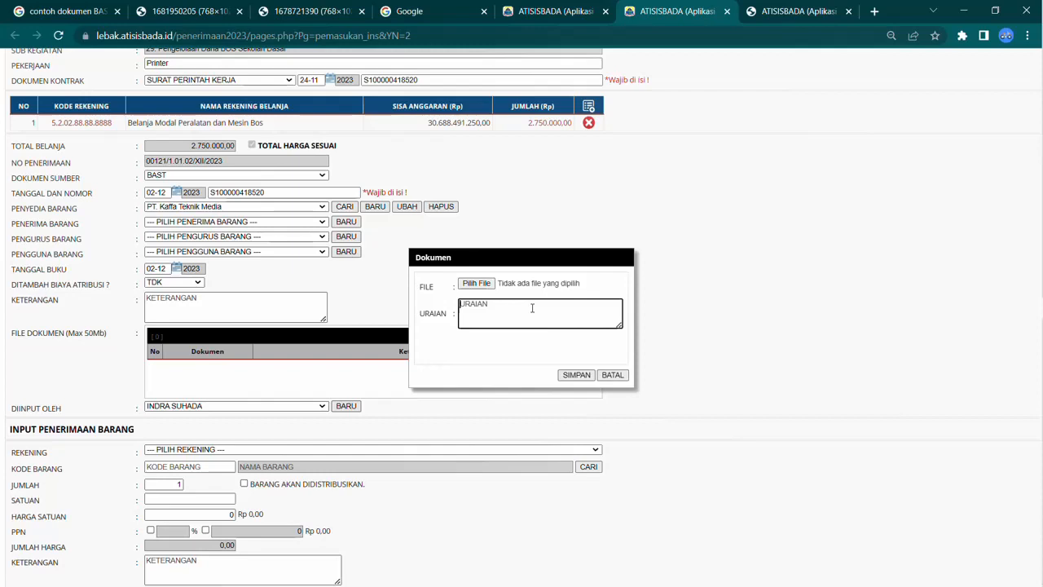
pyautogui.write('SPK')
pyautogui.write('BA')
pyautogui.write('ansi')
pyautogui.click(583, 376)
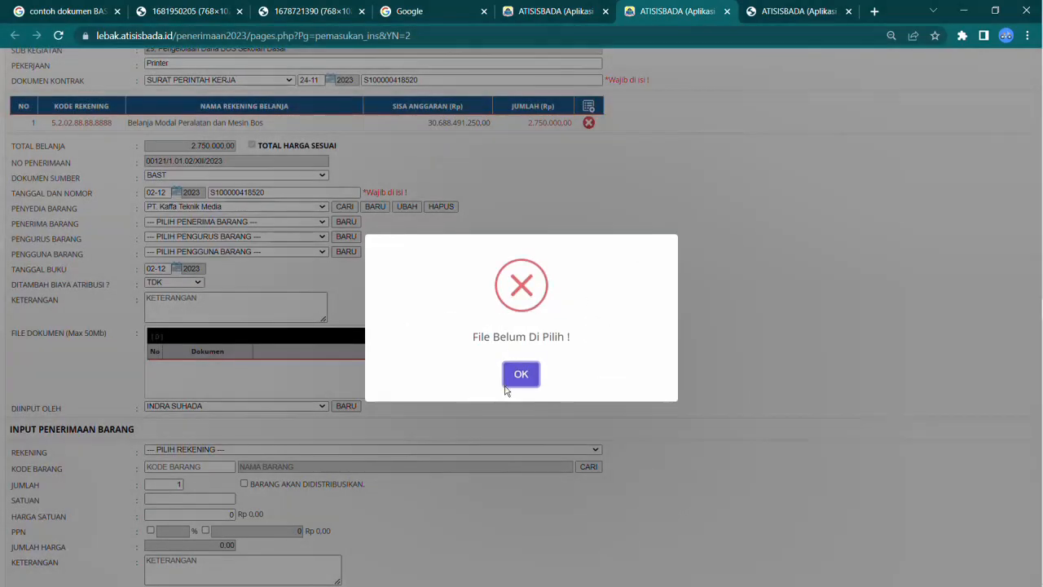
pyautogui.click(514, 378)
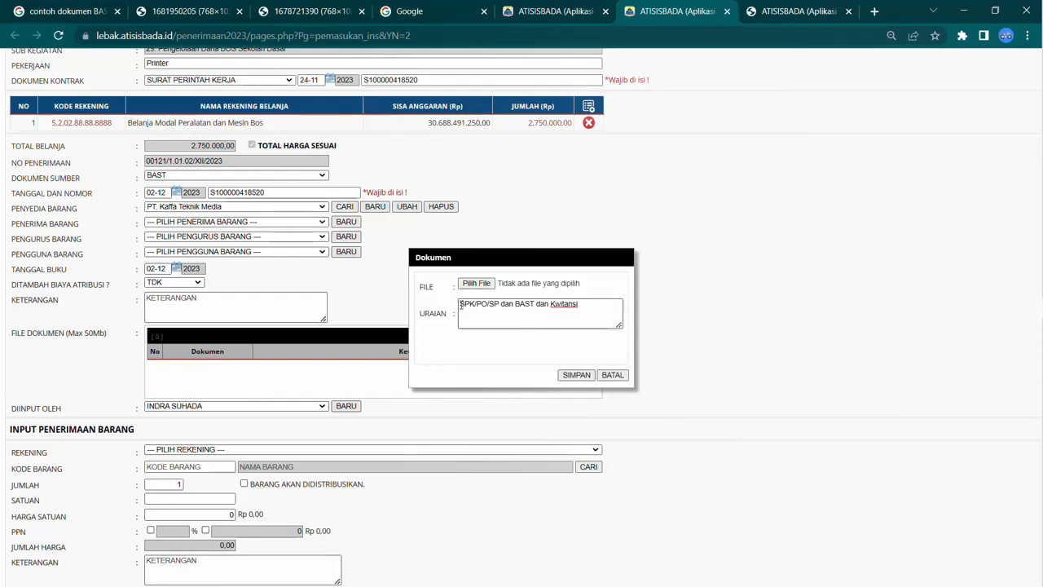
pyautogui.moveTo(460, 304); pyautogui.dragTo(607, 300)
pyautogui.click(610, 377)
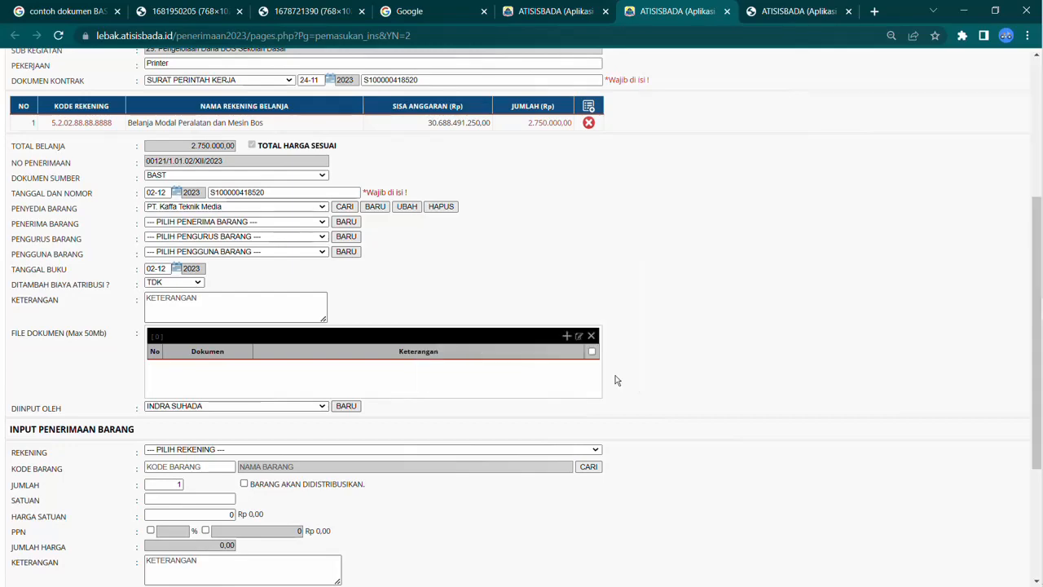
# Step: Save the receipt again and choose to print the validation request letter
pyautogui.scroll(-3, 379, 407)
pyautogui.click(31, 546)
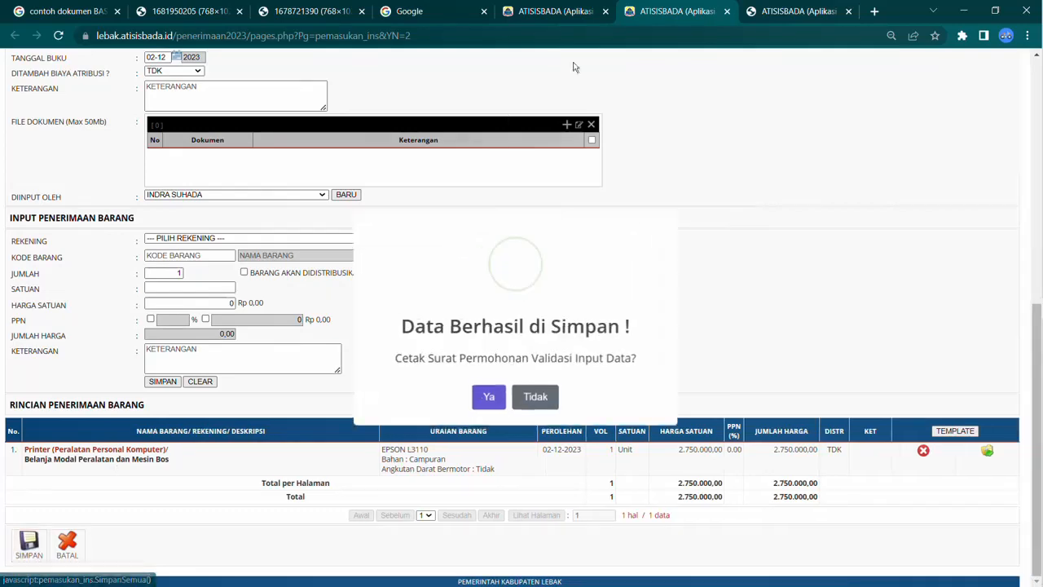
pyautogui.click(487, 391)
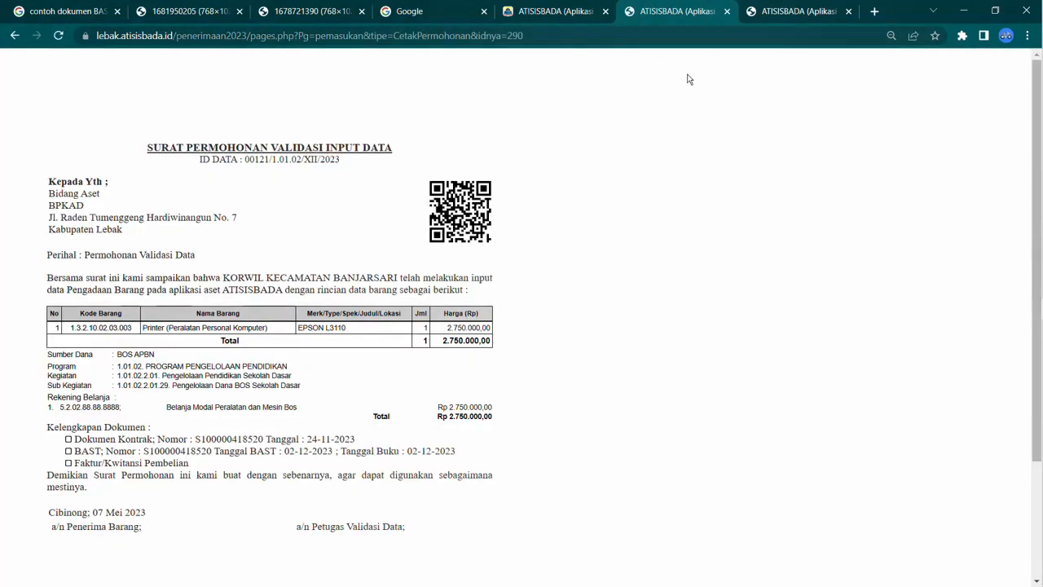
# Step: Start a new procurement receipt with acquisition method PENGADAAN BARANG YANG DIBELI ATAU DIPEROLEH ATAS BEBAN APBD
pyautogui.click(727, 12)
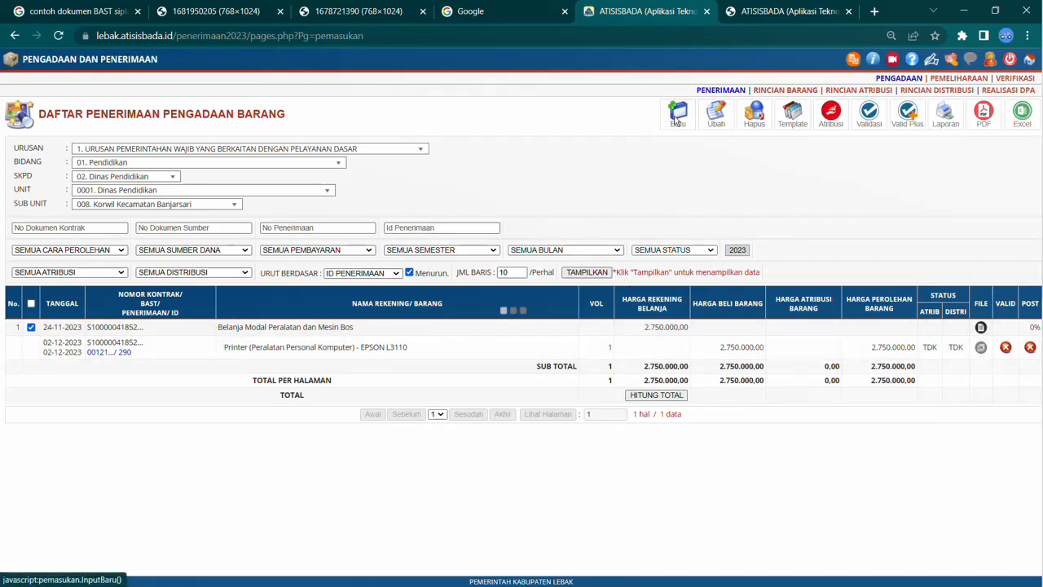
pyautogui.click(676, 120)
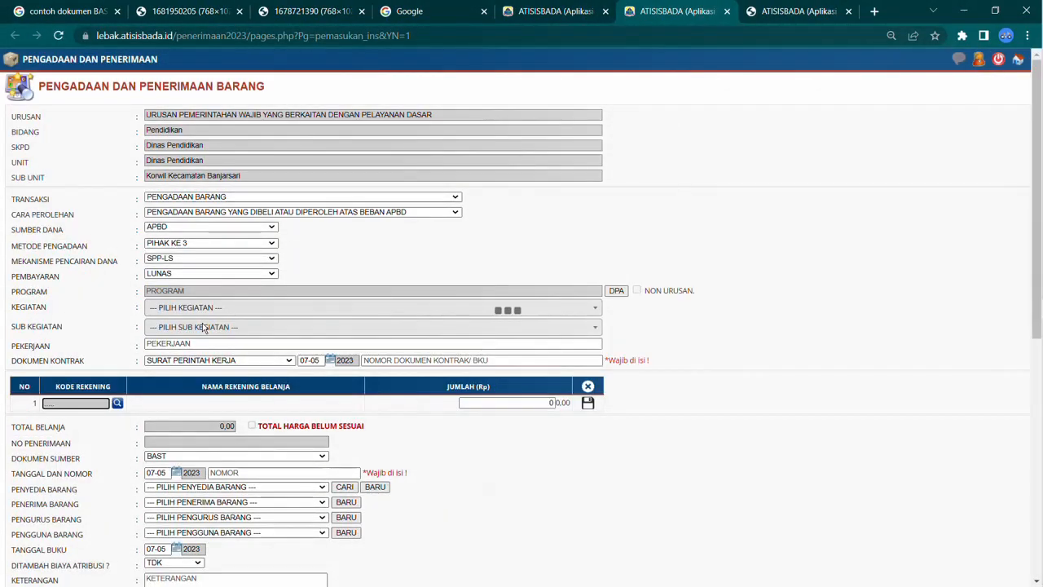
pyautogui.click(233, 212)
pyautogui.click(232, 212)
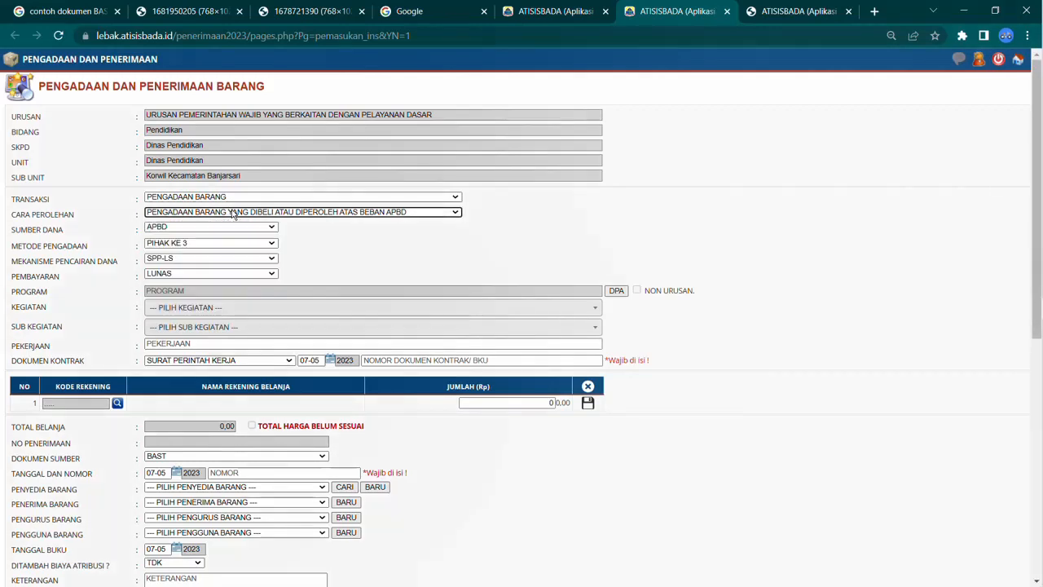
pyautogui.click(406, 214)
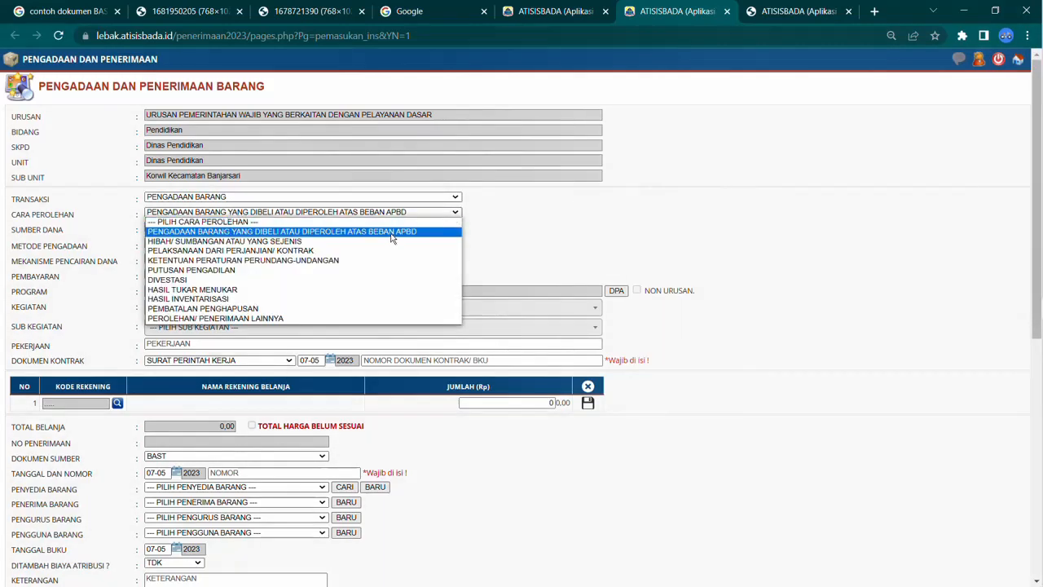
pyautogui.click(391, 231)
# Step: Open the DPA selection dialog and browse its program list
pyautogui.click(618, 291)
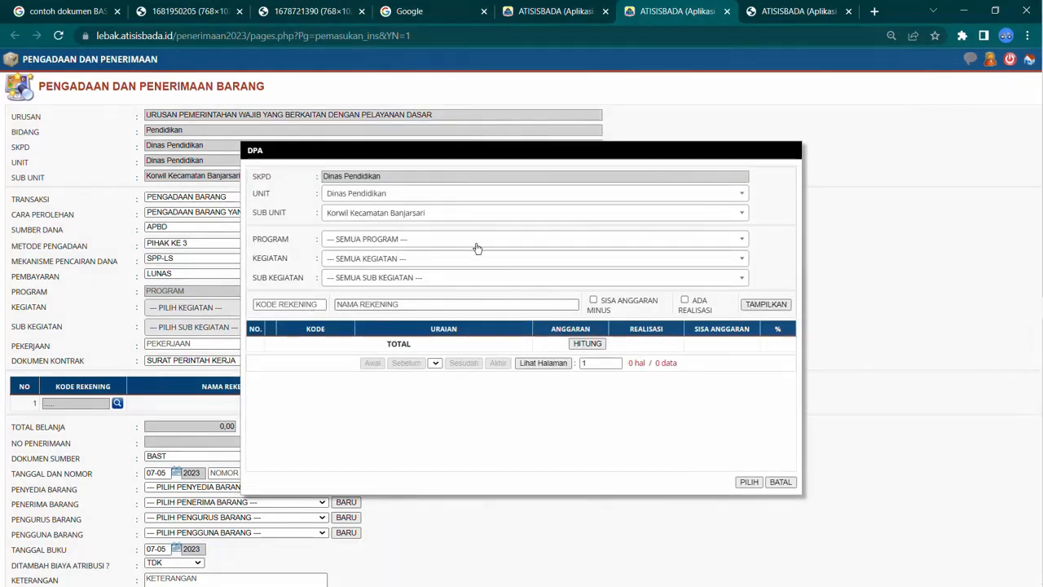
pyautogui.click(446, 242)
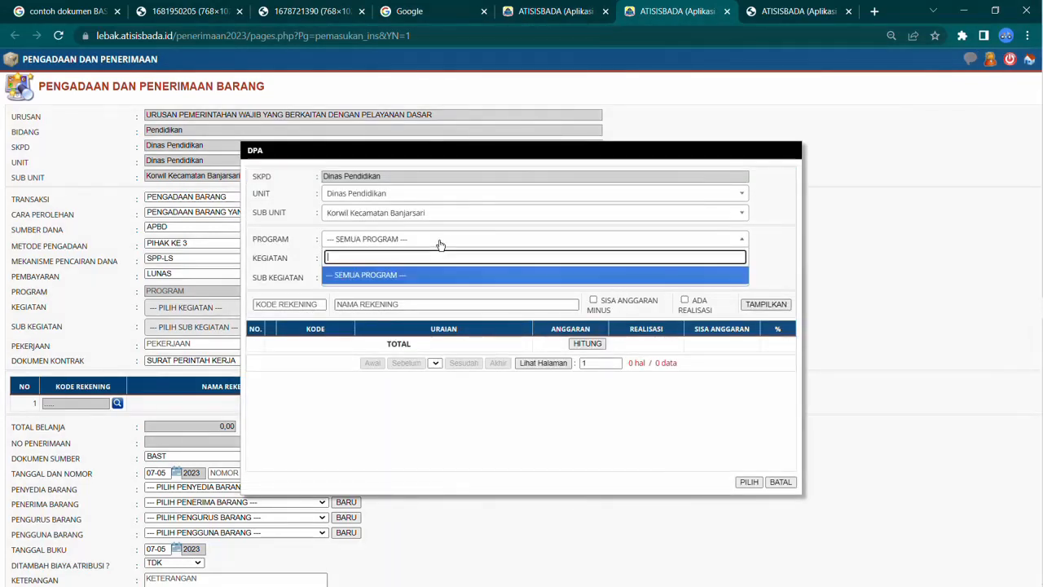
pyautogui.click(440, 245)
pyautogui.click(440, 244)
pyautogui.click(440, 244)
pyautogui.click(440, 244)
pyautogui.click(440, 244)
pyautogui.click(440, 245)
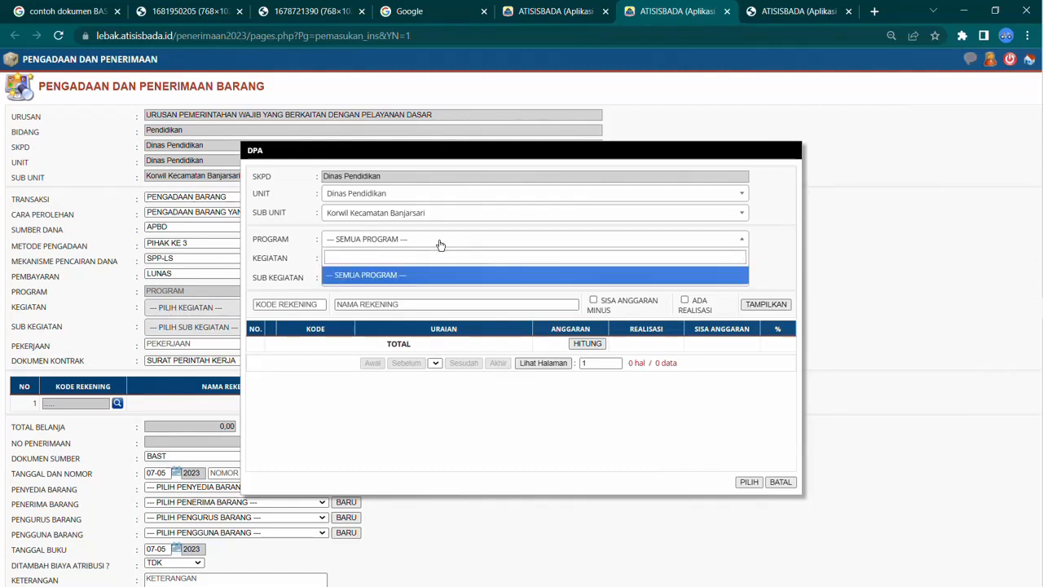
pyautogui.click(440, 244)
pyautogui.click(600, 278)
pyautogui.click(593, 282)
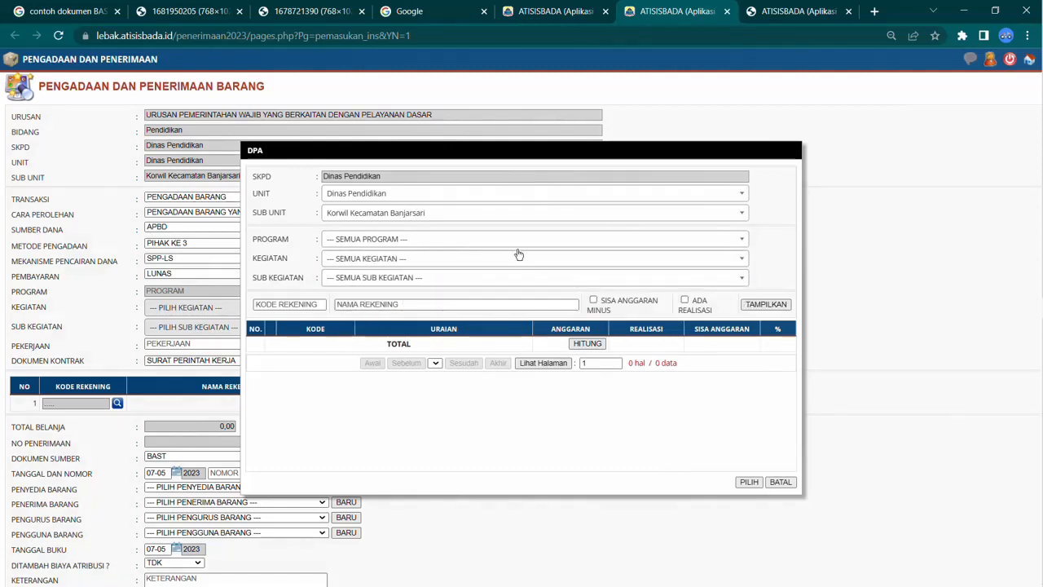
pyautogui.click(518, 256)
pyautogui.click(455, 264)
pyautogui.click(457, 240)
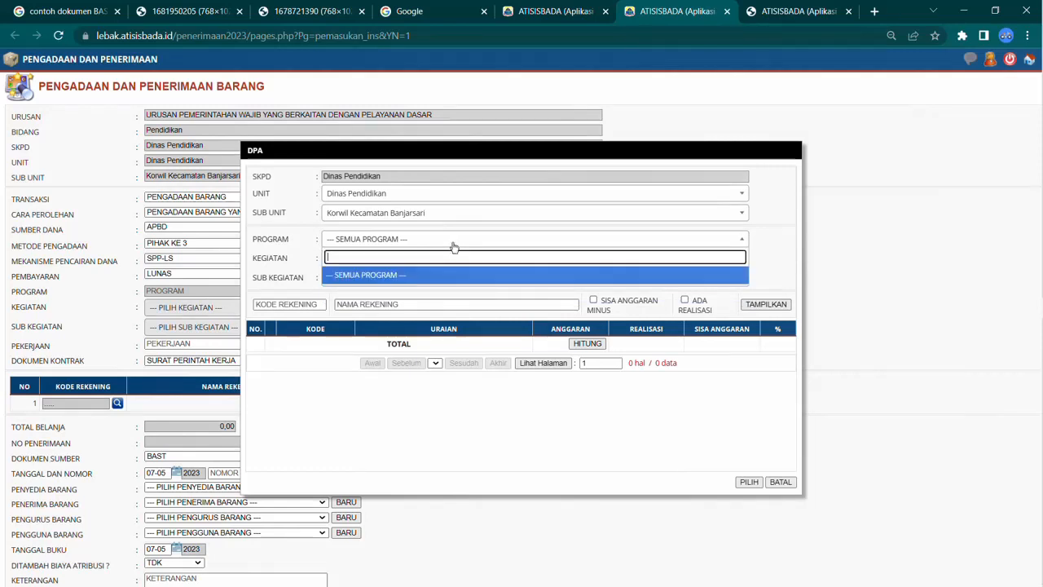
pyautogui.click(450, 277)
pyautogui.click(452, 246)
pyautogui.click(442, 275)
pyautogui.click(438, 242)
pyautogui.click(434, 240)
# Step: Set the DPA filter's unit and sub unit to Dinas Pendidikan and program to 1.01.00.02. PROGRAM PENGELOLAAN PENDIDIKAN
pyautogui.click(396, 217)
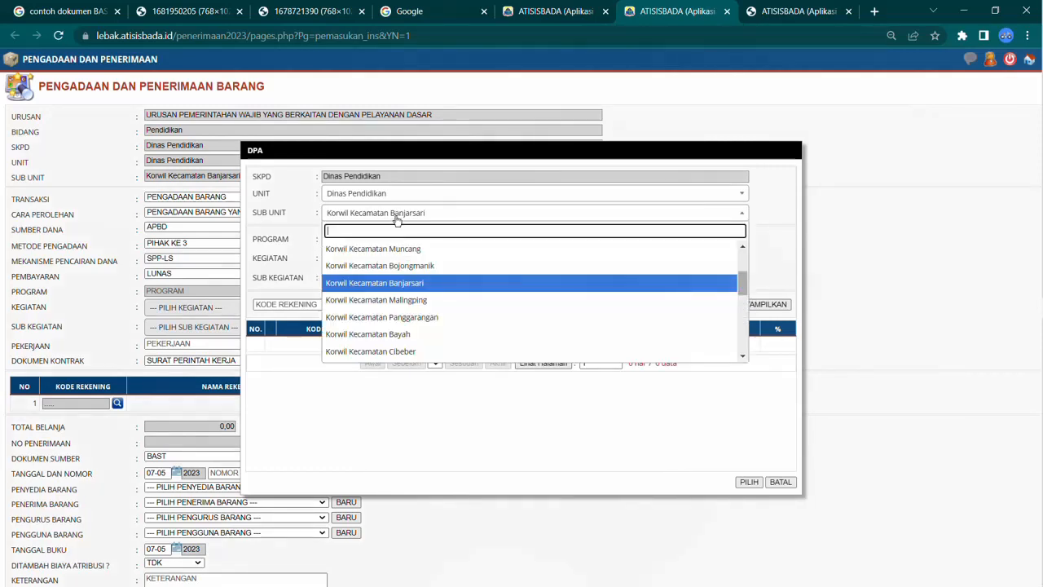
pyautogui.scroll(5, 453, 275)
pyautogui.click(454, 269)
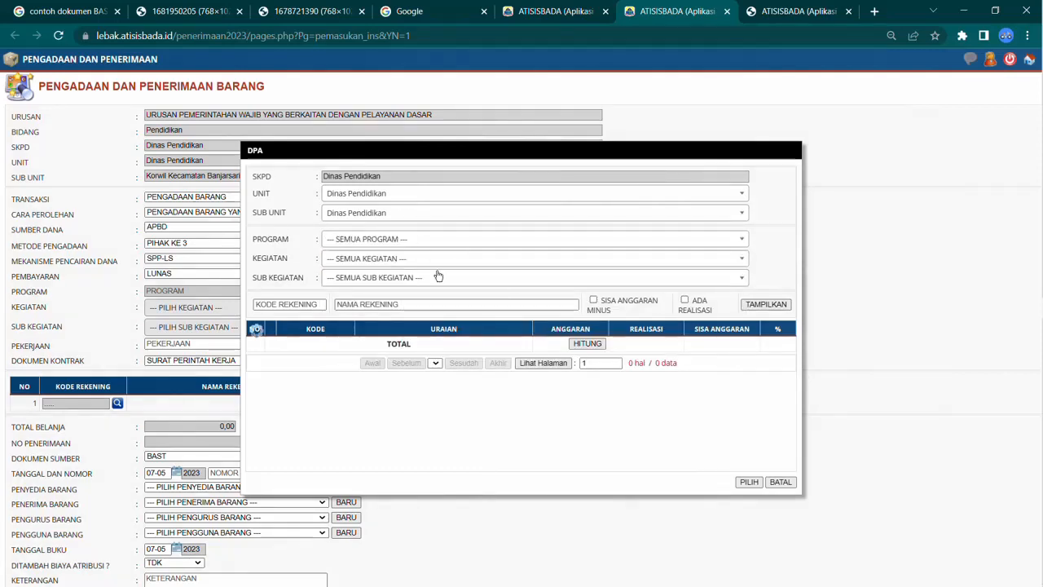
pyautogui.click(457, 195)
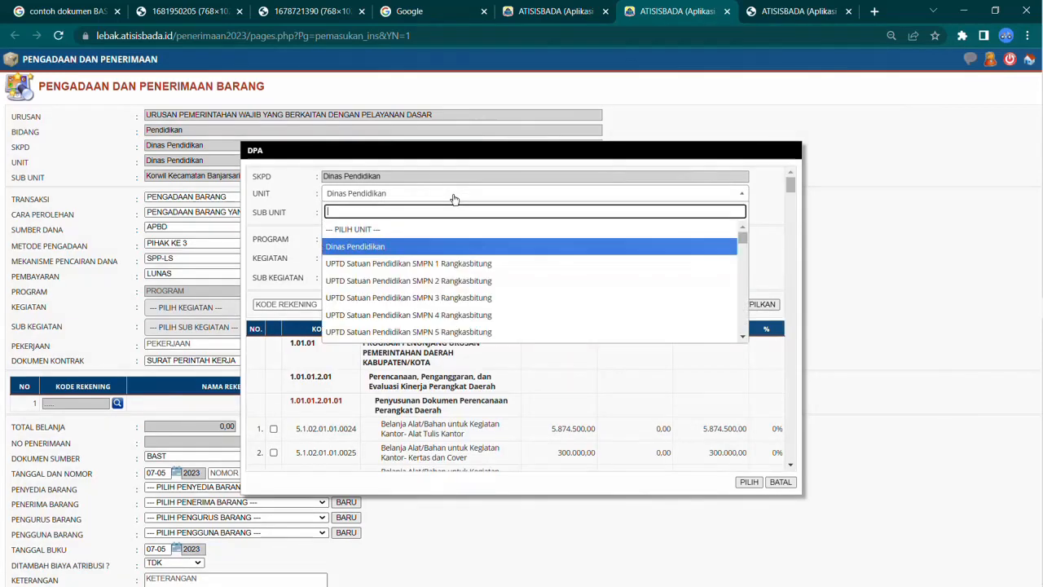
pyautogui.click(428, 246)
pyautogui.click(381, 213)
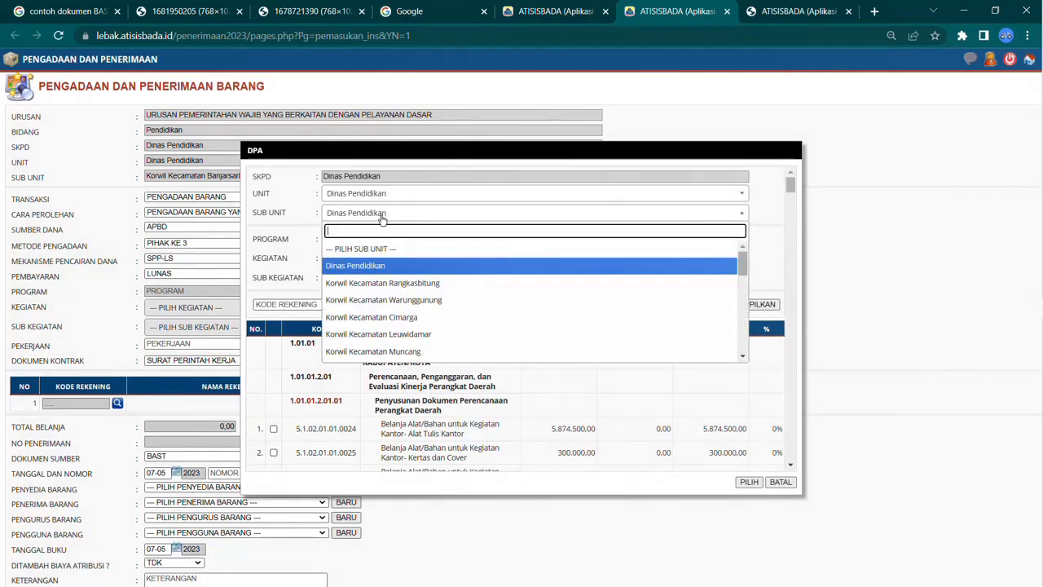
pyautogui.click(373, 265)
pyautogui.click(426, 238)
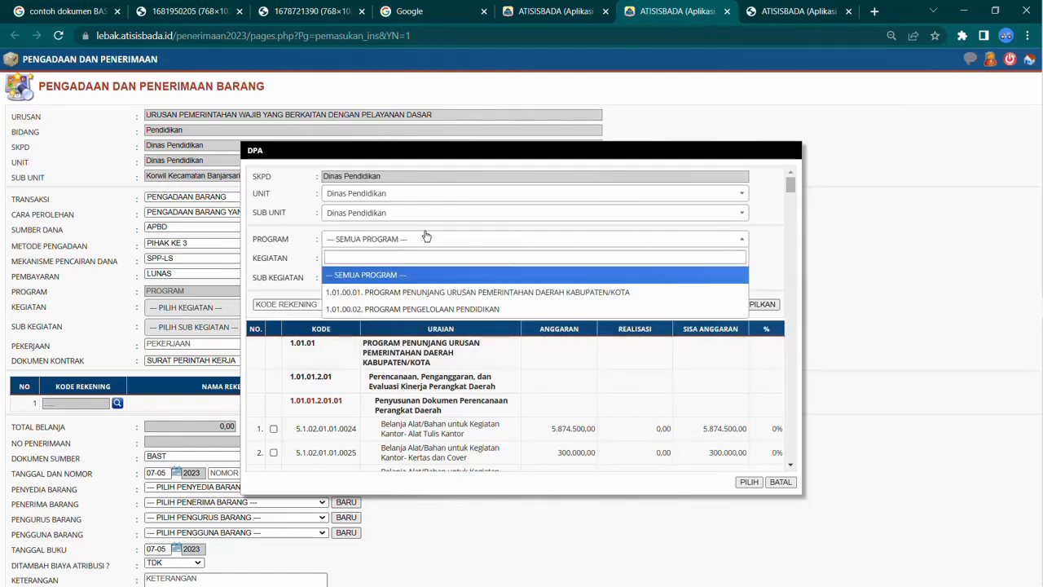
pyautogui.click(411, 309)
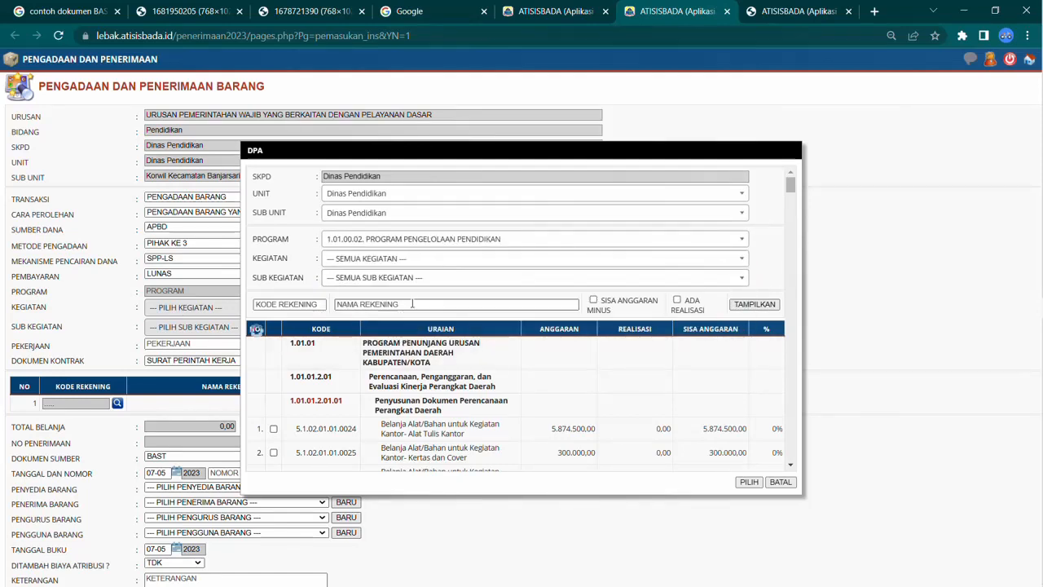
# Step: Filter the DPA list by kegiatan 2.002. Pengelolaan Pendidikan Sekolah Menengah Pertama and sub kegiatan 42. Pengelolaan Dana BOS Sekolah Menengah Pertama, and close the dialog without choosing
pyautogui.click(420, 263)
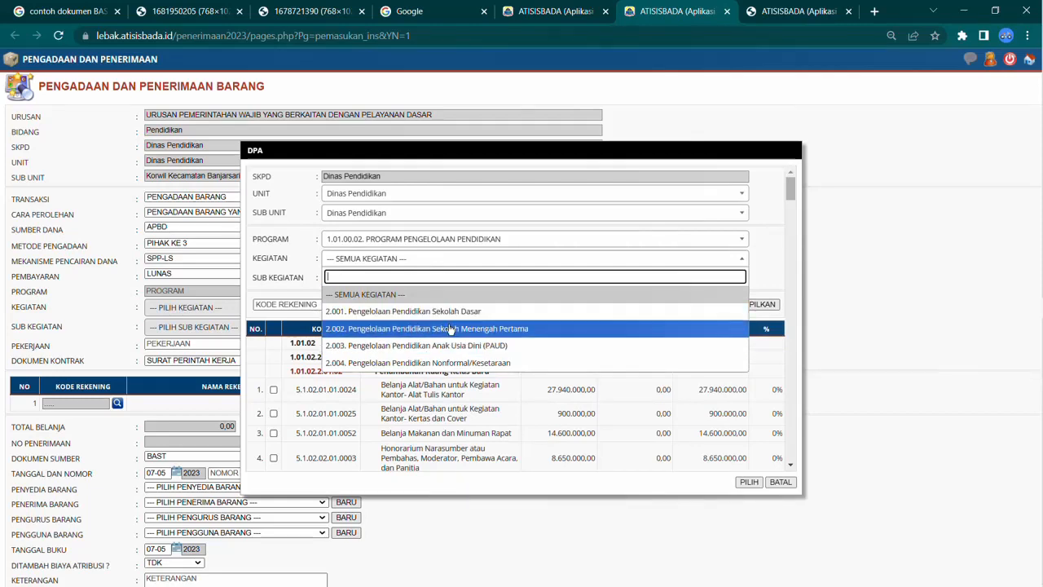
pyautogui.click(451, 328)
pyautogui.click(449, 279)
pyautogui.scroll(-1, 441, 346)
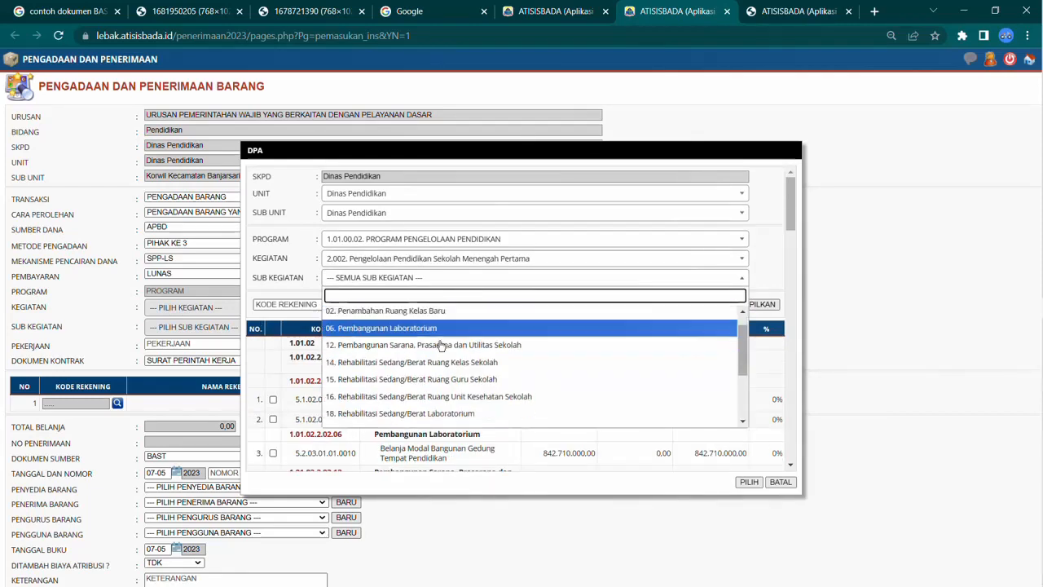
pyautogui.scroll(-2, 441, 347)
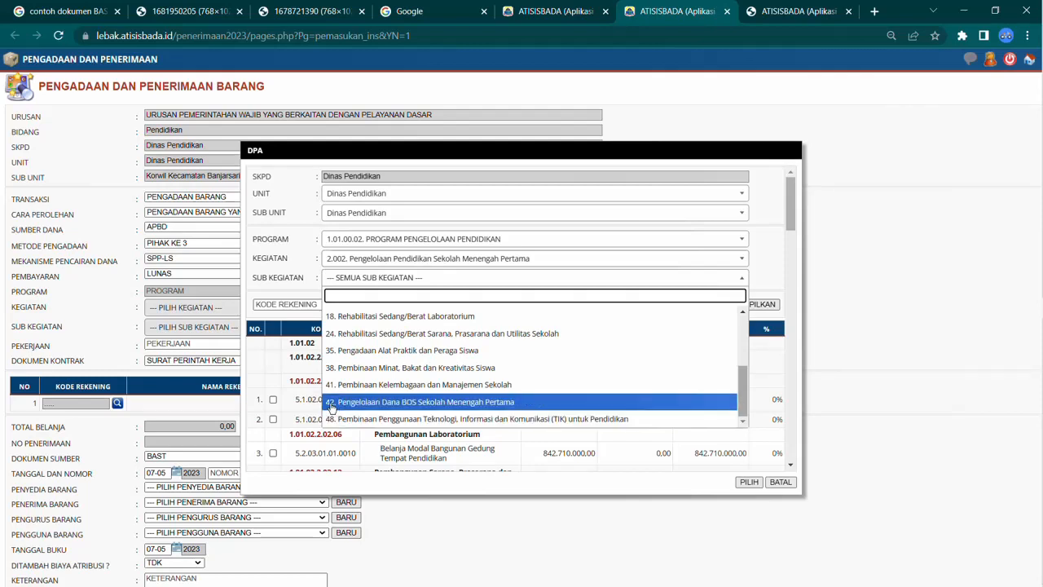
pyautogui.click(424, 405)
pyautogui.scroll(-1, 318, 427)
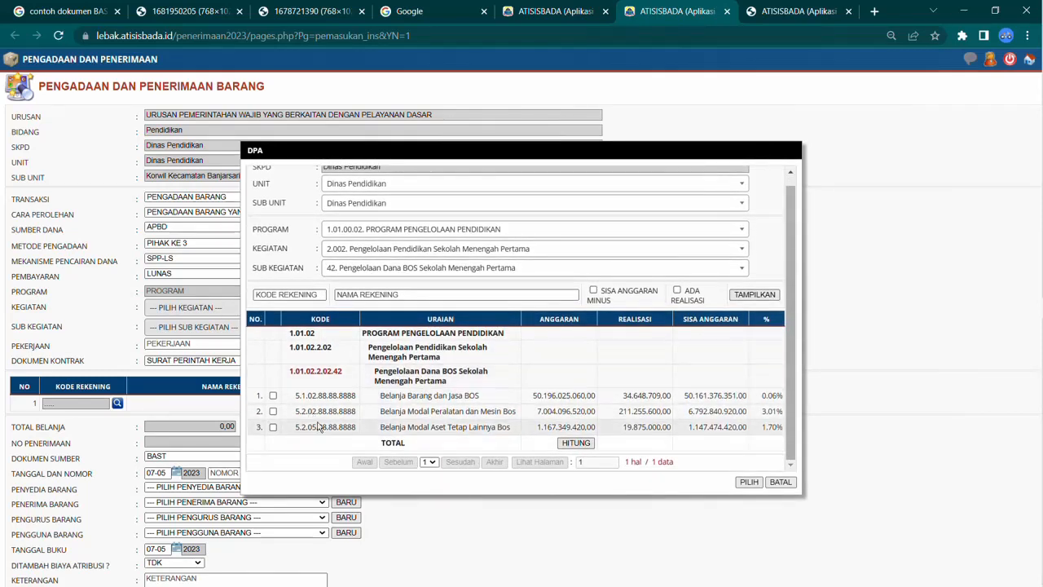
pyautogui.click(781, 482)
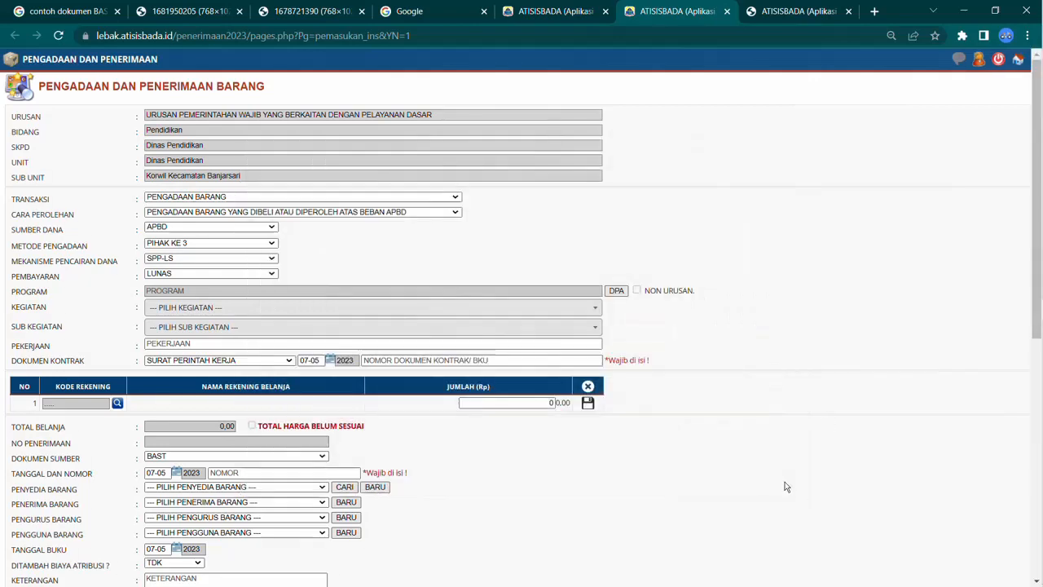
# Step: Browse the options for pengurus barang, pengguna barang and diinput oleh on the receipt form
pyautogui.scroll(-2, 364, 468)
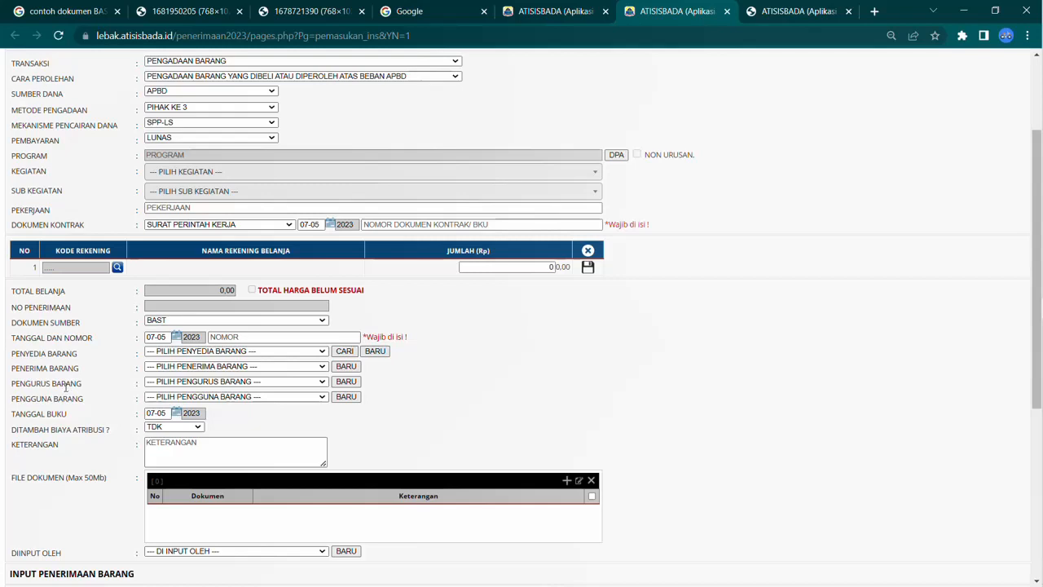
pyautogui.click(186, 383)
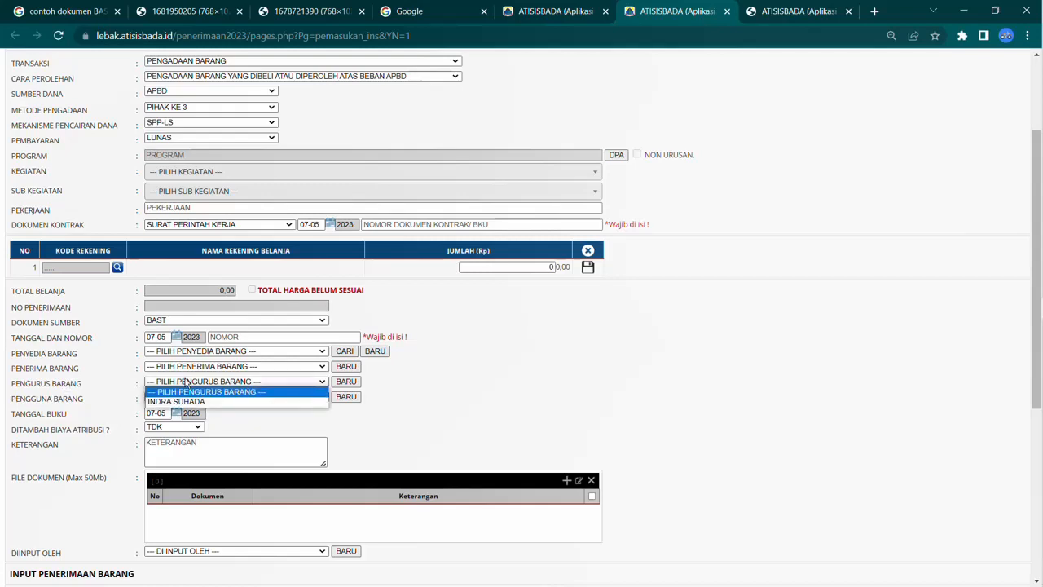
pyautogui.click(186, 383)
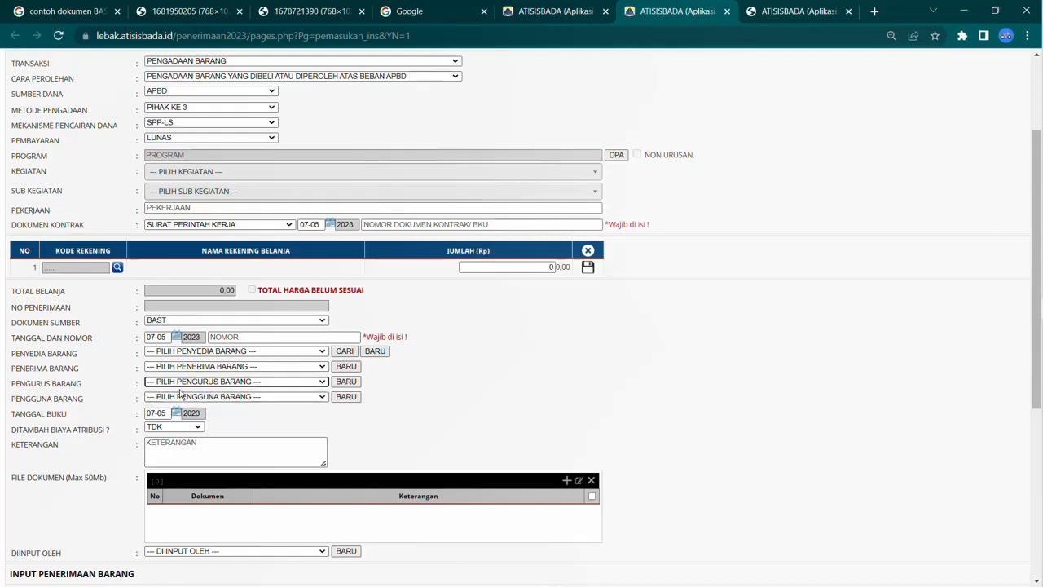
pyautogui.click(178, 397)
pyautogui.click(184, 405)
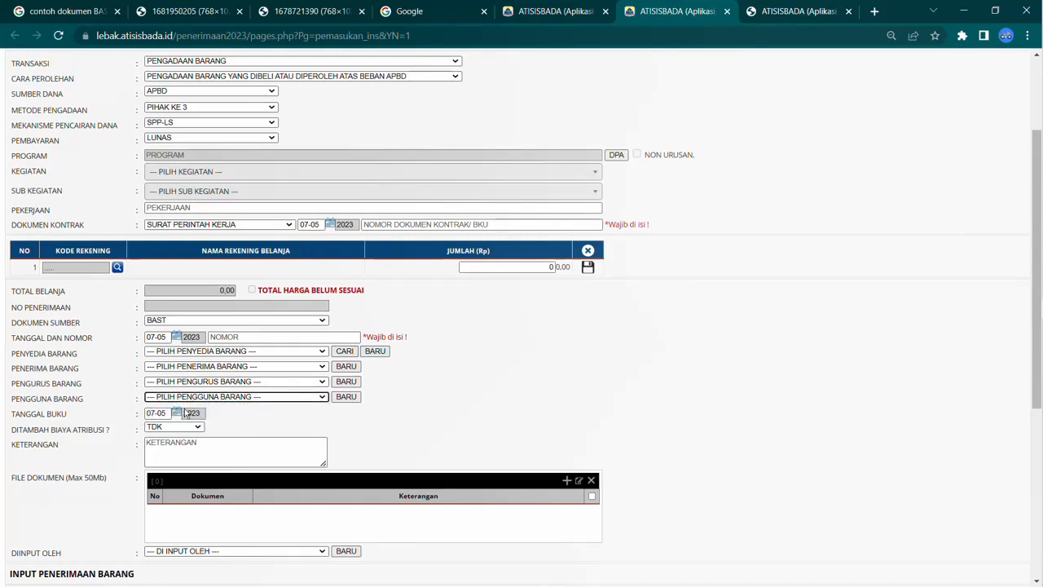
pyautogui.scroll(-2, 184, 407)
pyautogui.click(184, 416)
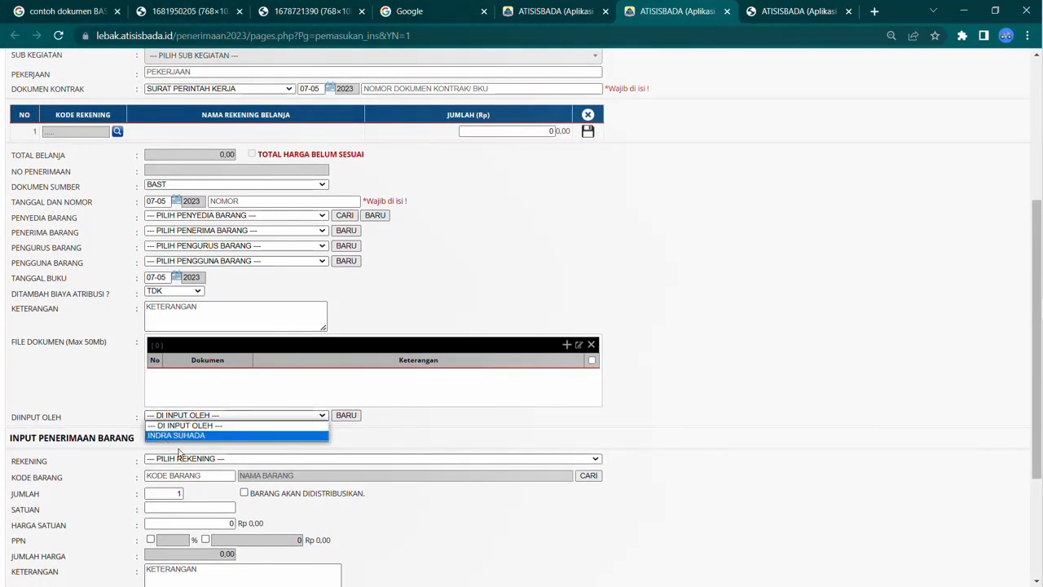
pyautogui.scroll(-2, 448, 373)
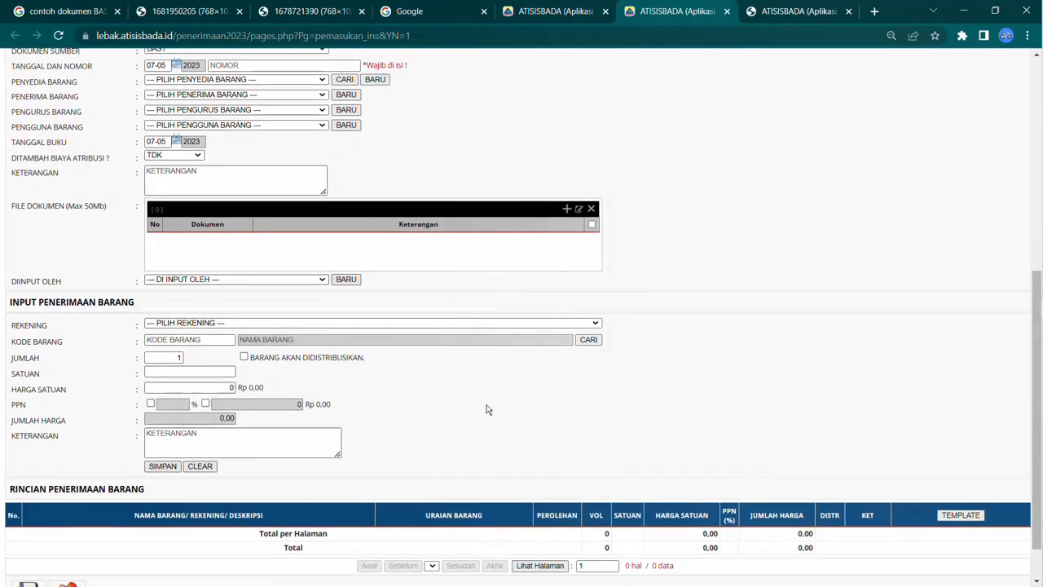
pyautogui.scroll(4, 489, 407)
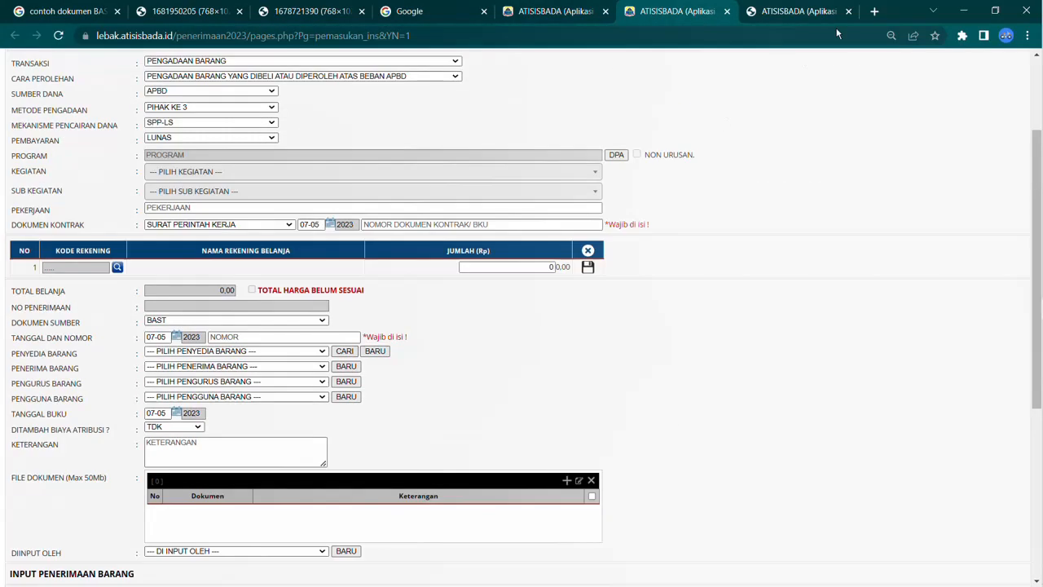
# Step: Switch to the receipts list tab and view the goods detail list before returning to the receipts list
pyautogui.click(726, 11)
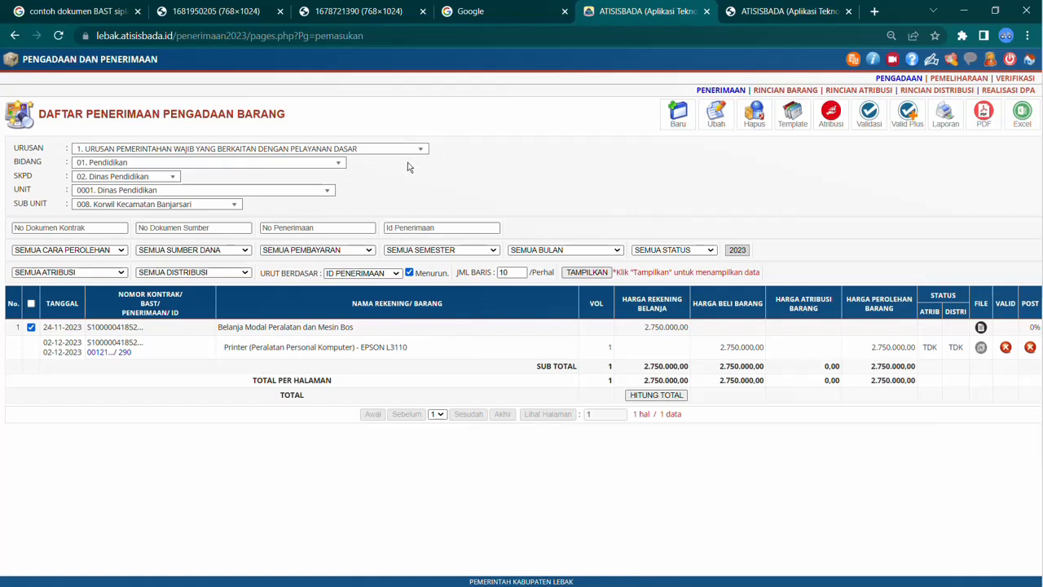
pyautogui.click(798, 91)
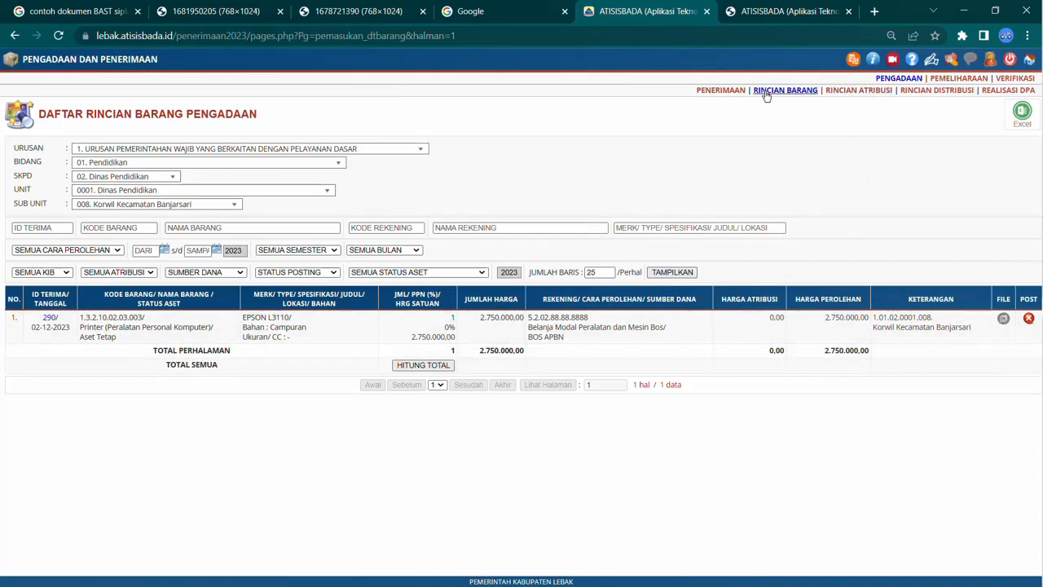
pyautogui.click(722, 91)
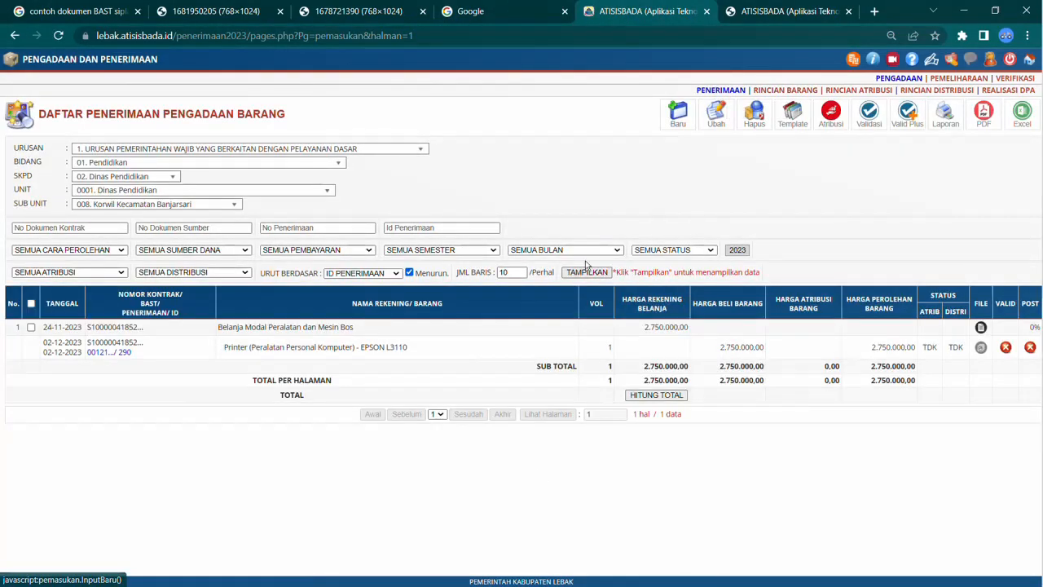
# Step: Open the template picker and display the TEMPLAT PENERIMAAN BARANG template
pyautogui.click(795, 116)
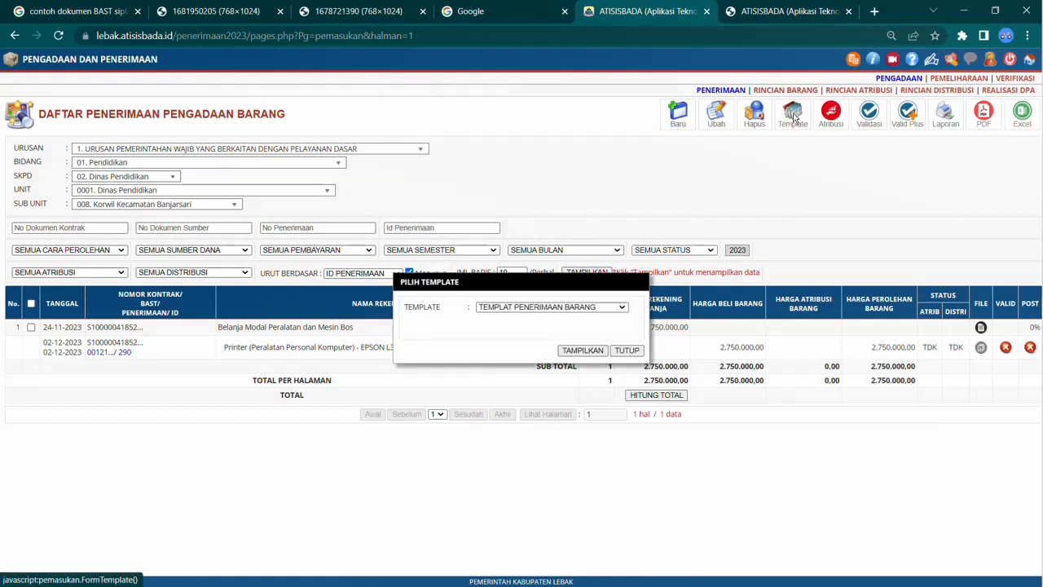
pyautogui.click(566, 307)
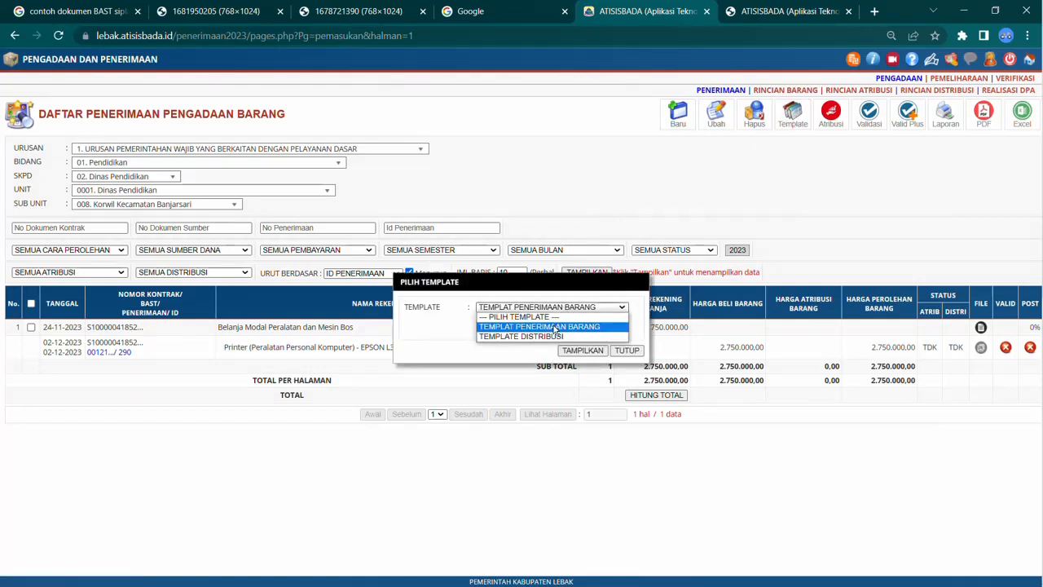
pyautogui.click(556, 328)
pyautogui.click(580, 350)
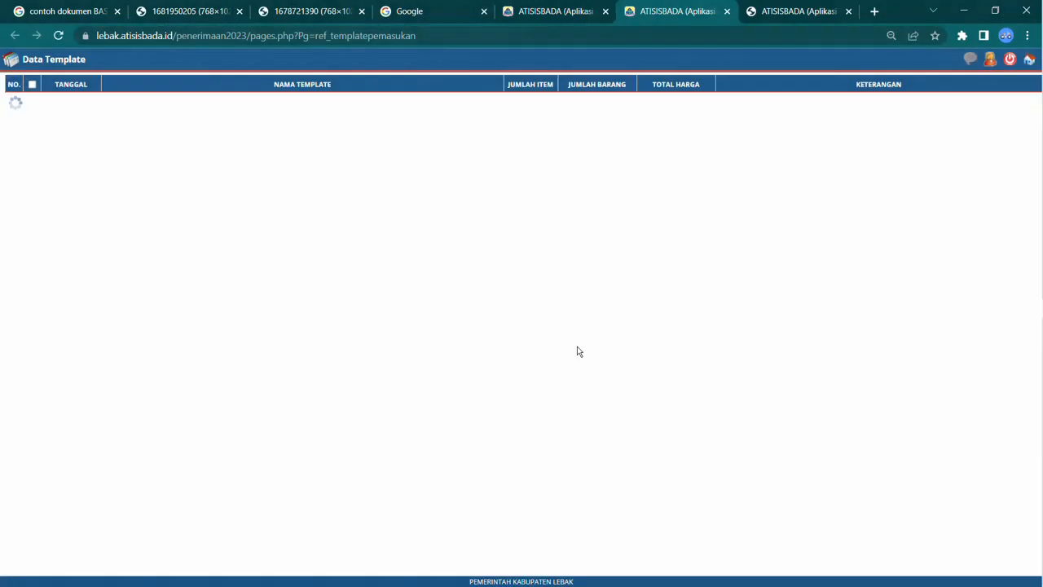
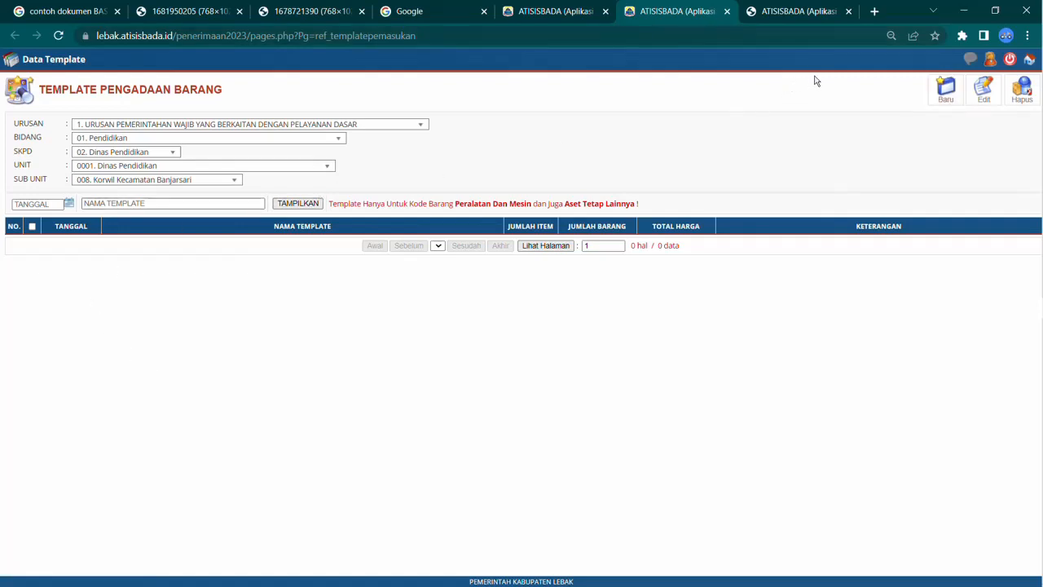
# Step: Start a new goods template and name it BUKU TEKS PELAJARAN
pyautogui.click(945, 89)
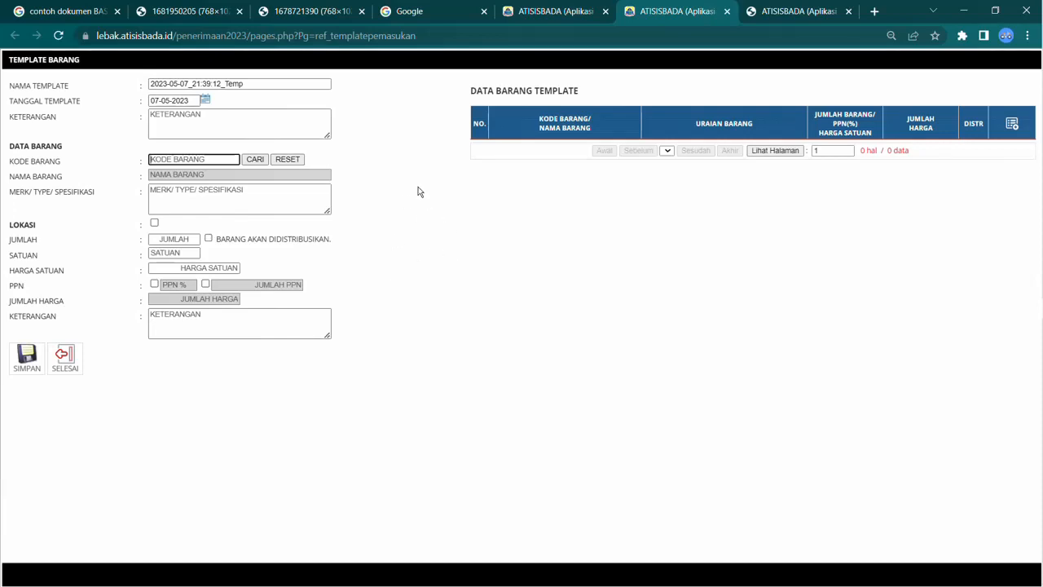
pyautogui.moveTo(245, 83); pyautogui.dragTo(140, 84)
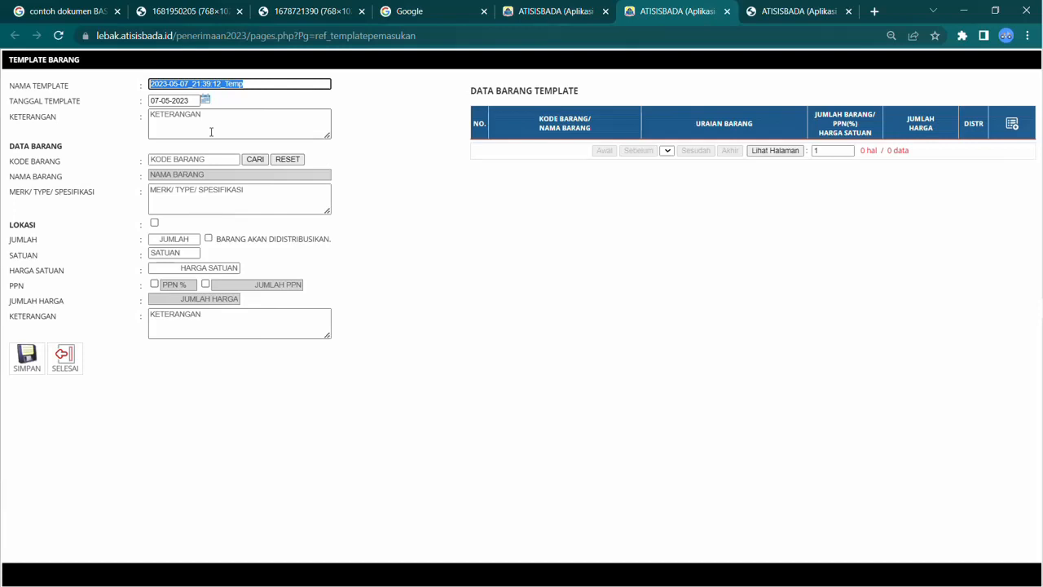
pyautogui.write('BUKU ')
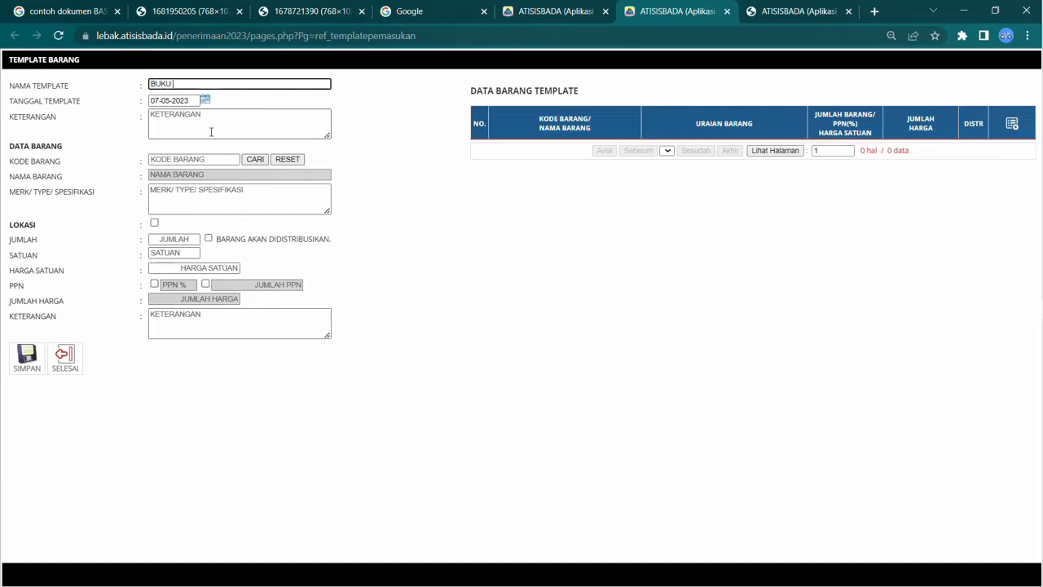
pyautogui.write('TEKS PELAJARAN')
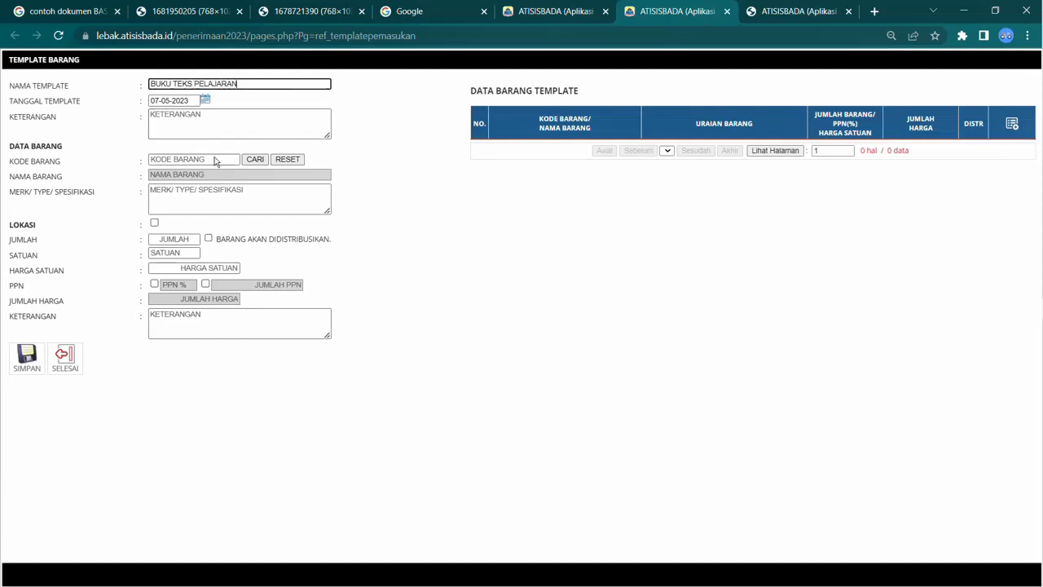
# Step: Look up the item under jenis 5. ASET TETAP LAINNYA and pick 1.3.5.01.01.01.003 Ilmu Pengetahuan Umum
pyautogui.click(215, 159)
pyautogui.click(254, 160)
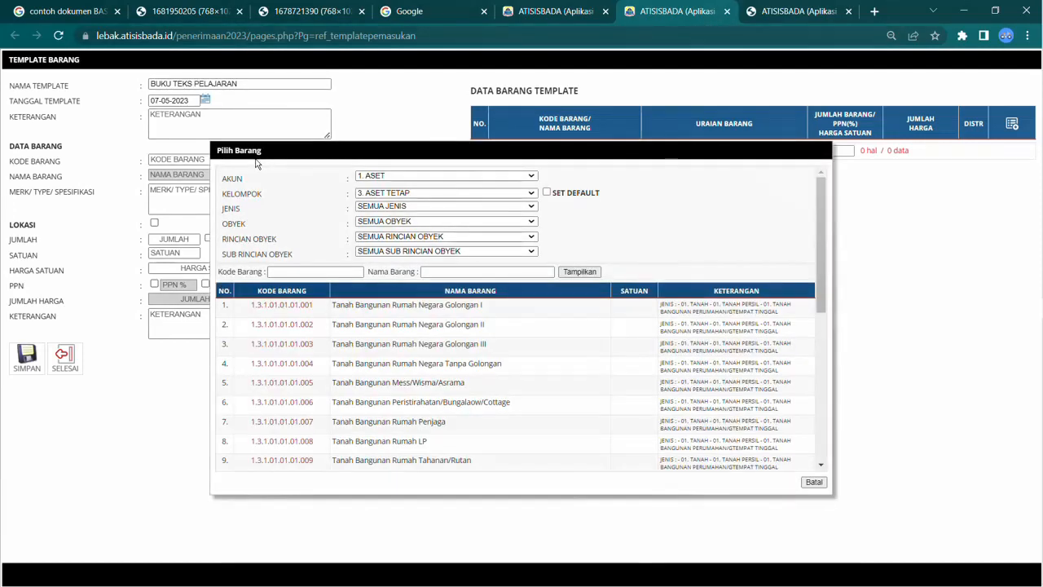
pyautogui.click(429, 207)
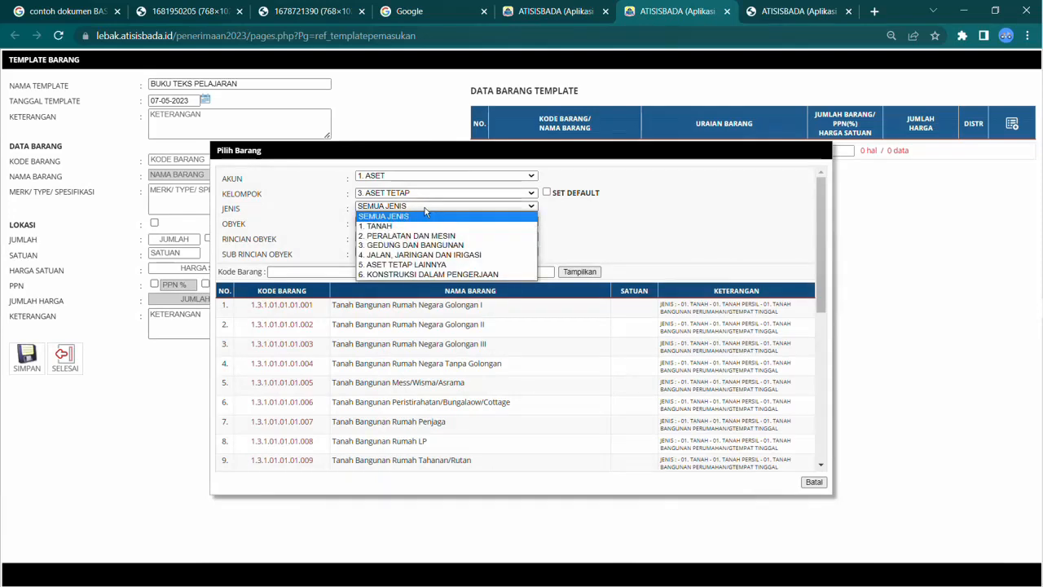
pyautogui.click(421, 264)
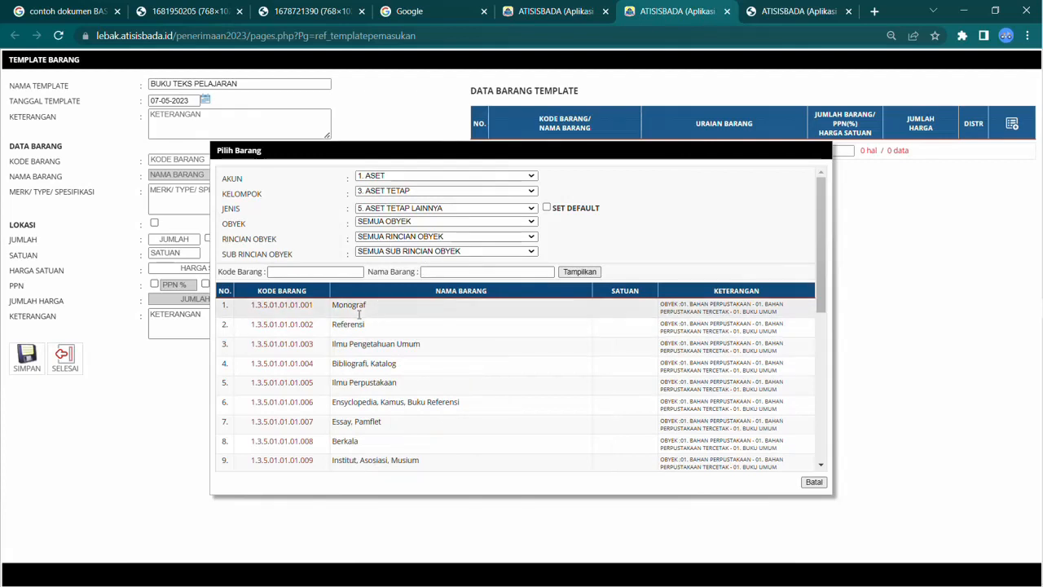
pyautogui.click(300, 351)
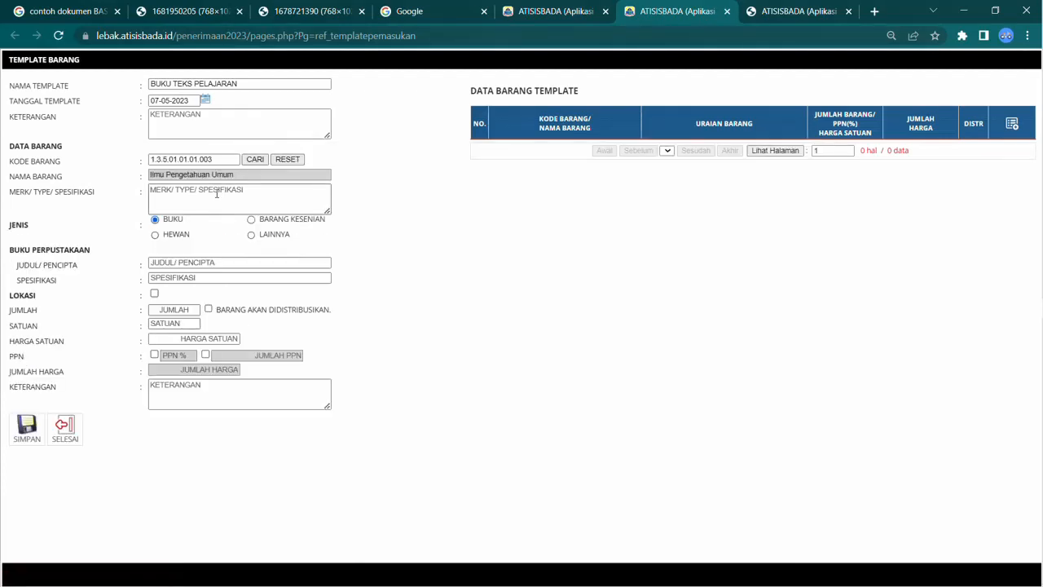
# Step: Mark the item type as BUKU and enter IPA KELAS 5 as its merk/type/specification
pyautogui.click(212, 197)
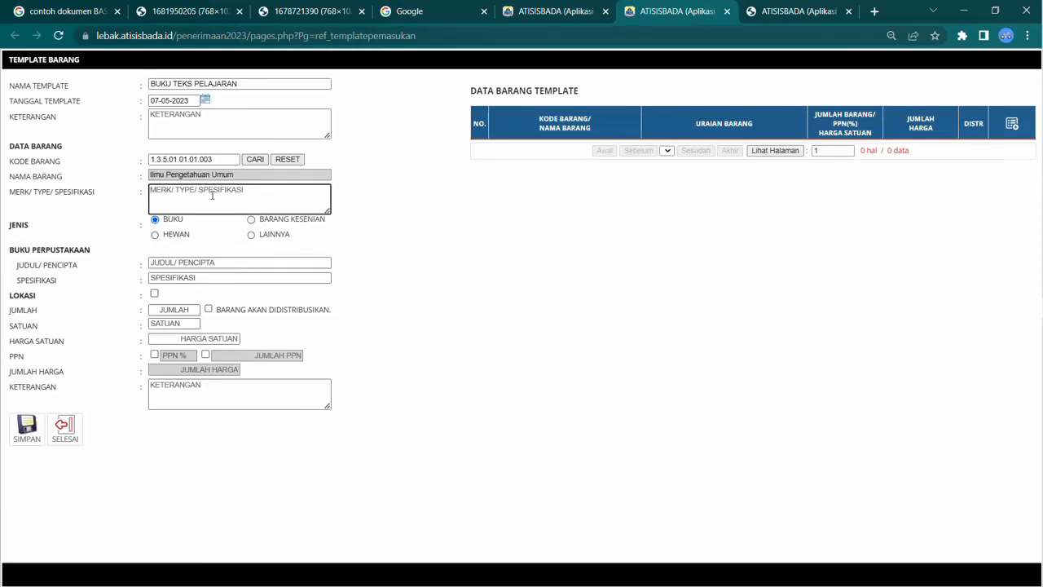
pyautogui.click(155, 222)
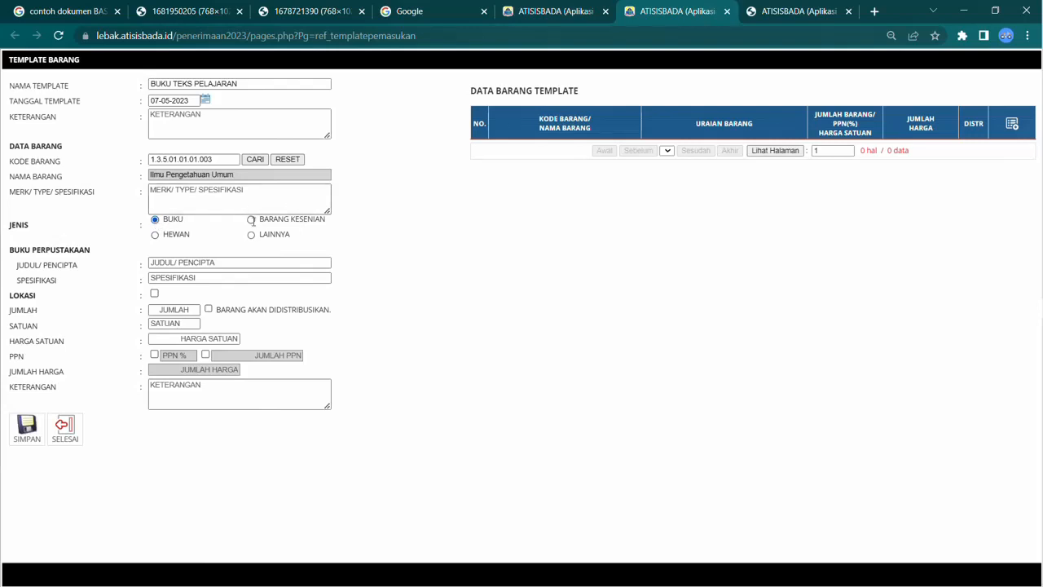
pyautogui.click(170, 195)
pyautogui.write('ip')
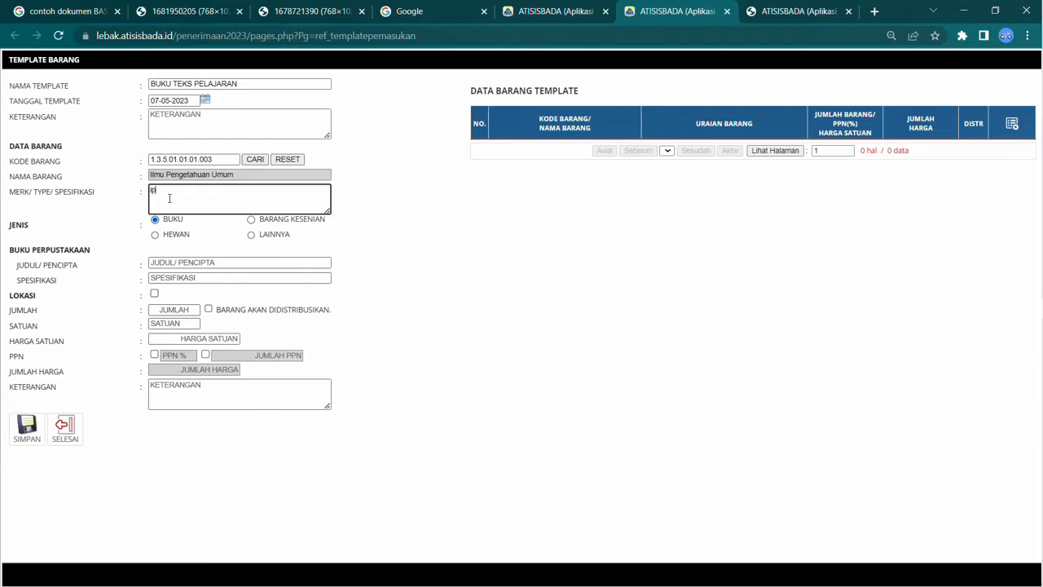
pyautogui.press('BackSpace')
pyautogui.write('IPA KELAS 5')
# Step: Fill in the book's title/author as SDSDA and its specification as -
pyautogui.click(184, 260)
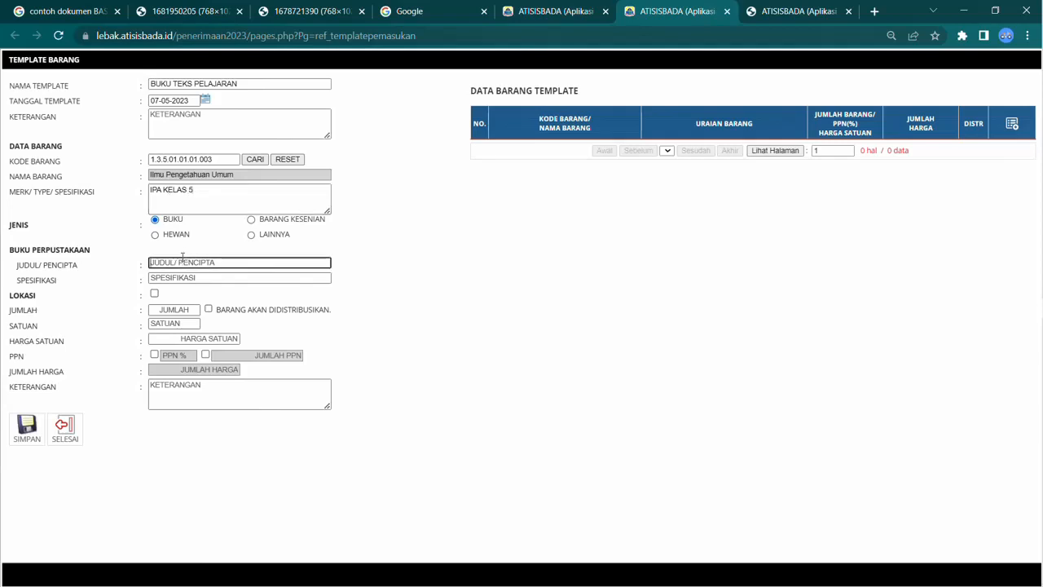
pyautogui.write('SDSDA')
pyautogui.click(180, 278)
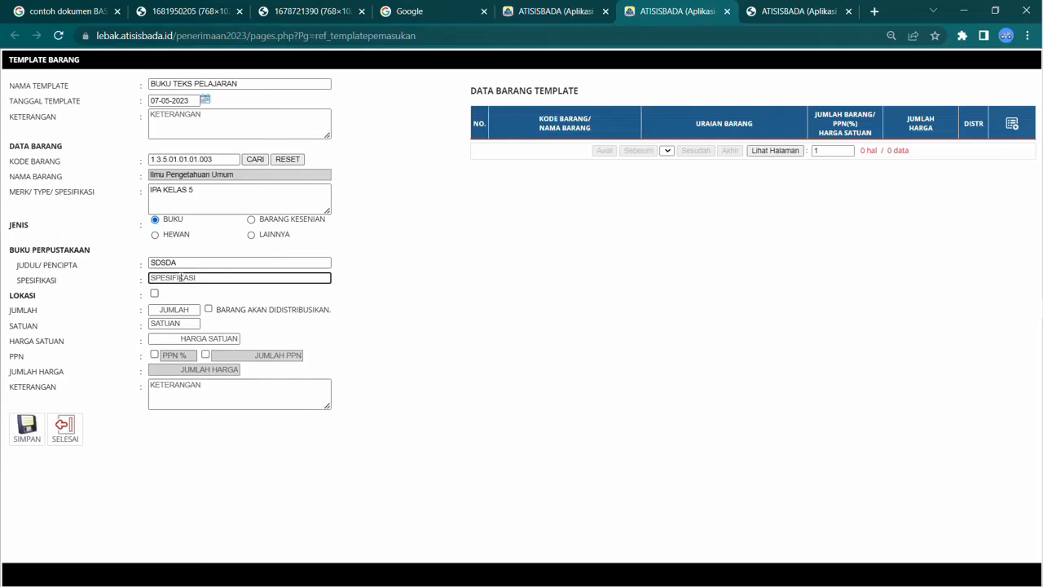
pyautogui.write('-')
# Step: Set the item quantity to 52
pyautogui.click(191, 308)
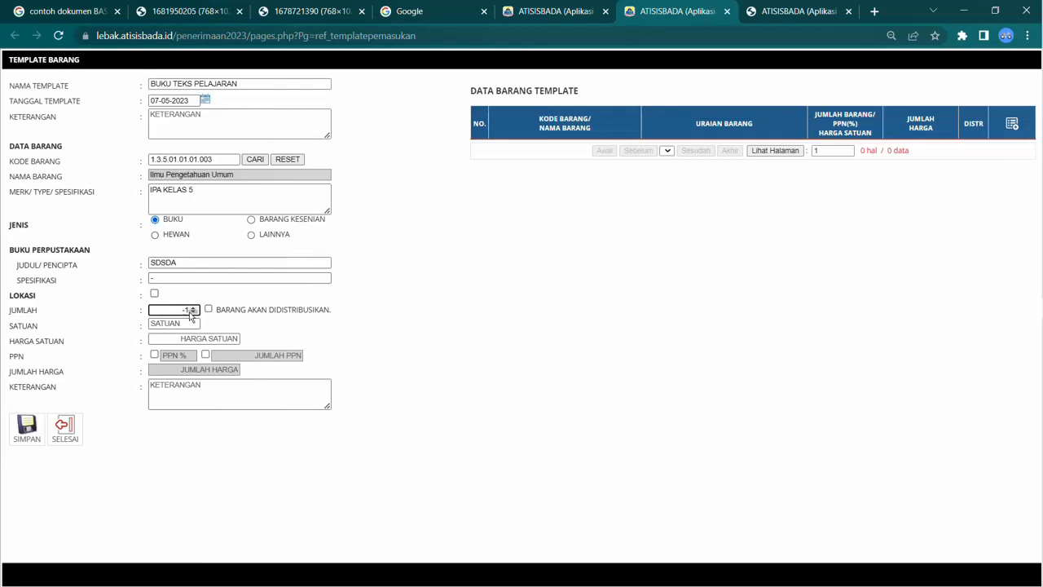
pyautogui.press('BackSpace')
pyautogui.press('BackSpace')
pyautogui.press('BackSpace')
pyautogui.write('50')
pyautogui.press('BackSpace')
pyautogui.write('2')
# Step: Set the unit (satuan) to EKSEMPLAR
pyautogui.click(187, 324)
pyautogui.write('47')
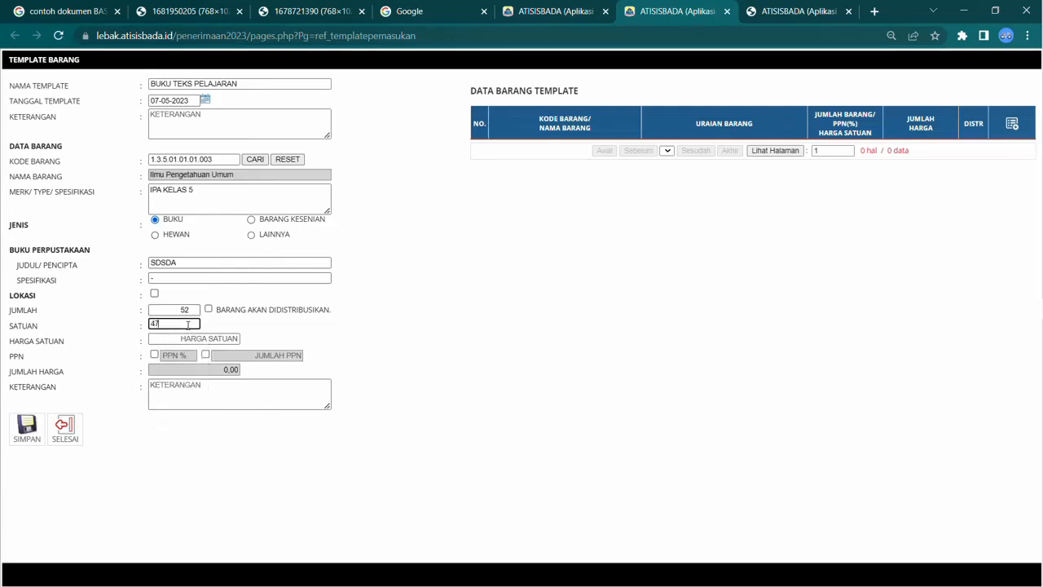
pyautogui.write('500')
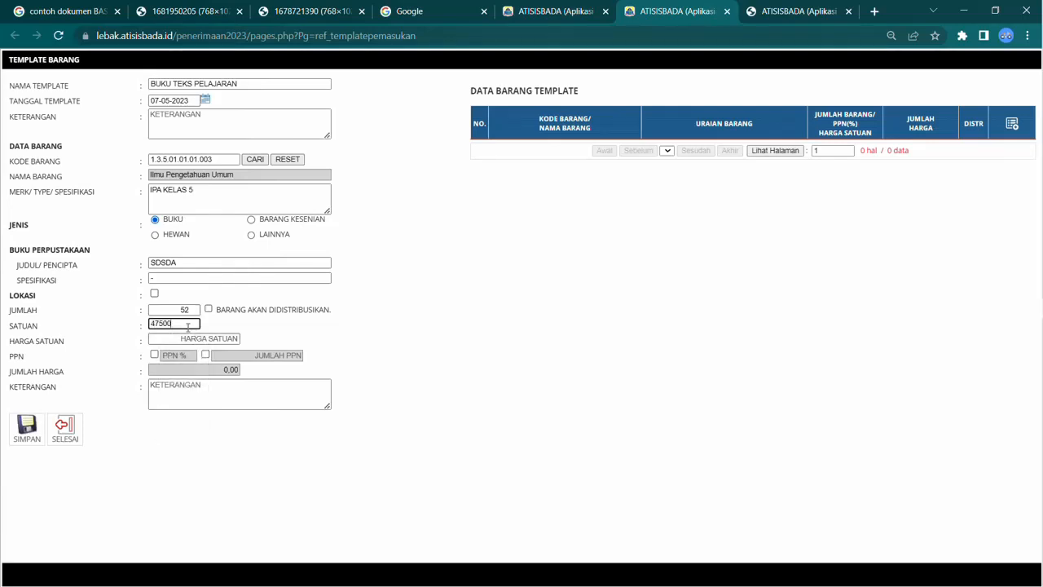
pyautogui.hotkey('ctrl', 'a')
pyautogui.press('BackSpace')
pyautogui.write('EKSEMPLAR')
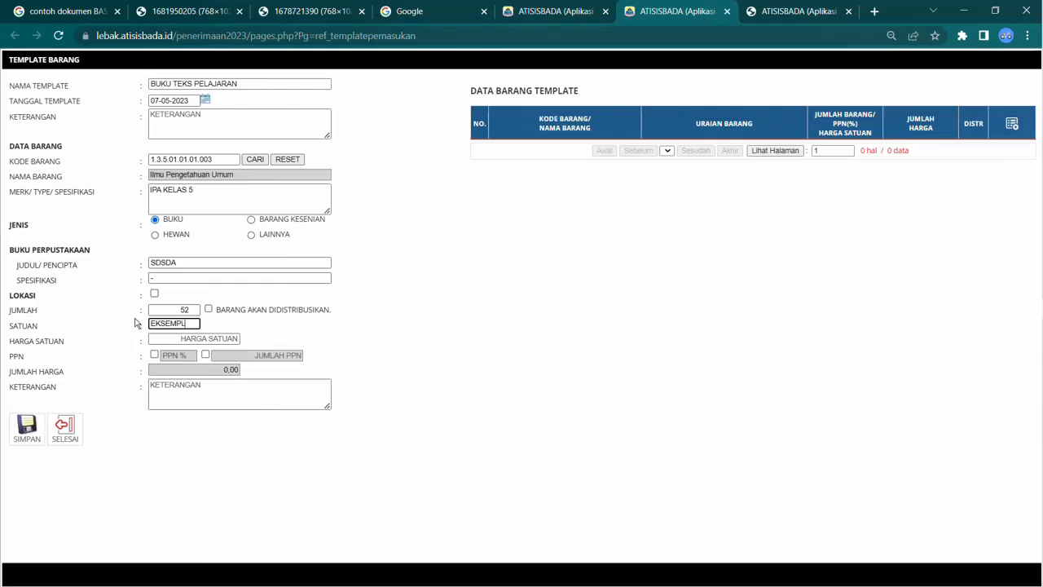
# Step: Enter a unit price of 47520 without PPN and save the item to the template
pyautogui.click(166, 337)
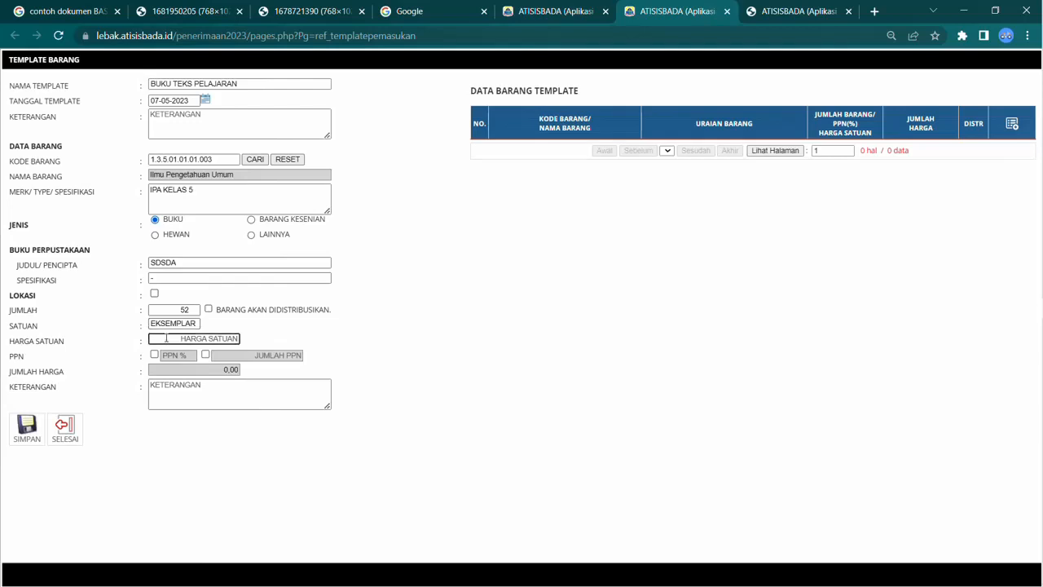
pyautogui.write('47520')
pyautogui.click(154, 354)
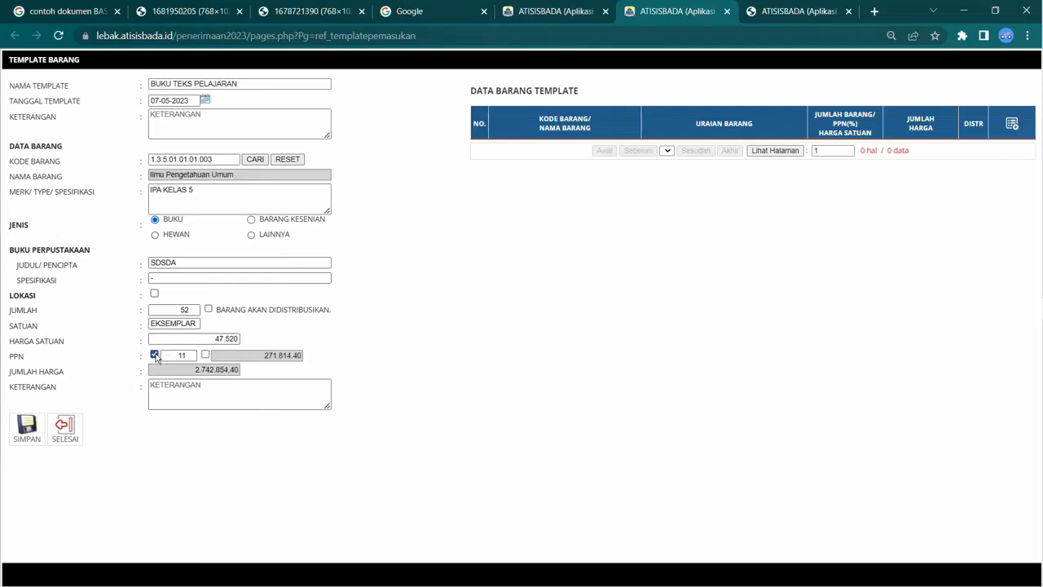
pyautogui.click(155, 355)
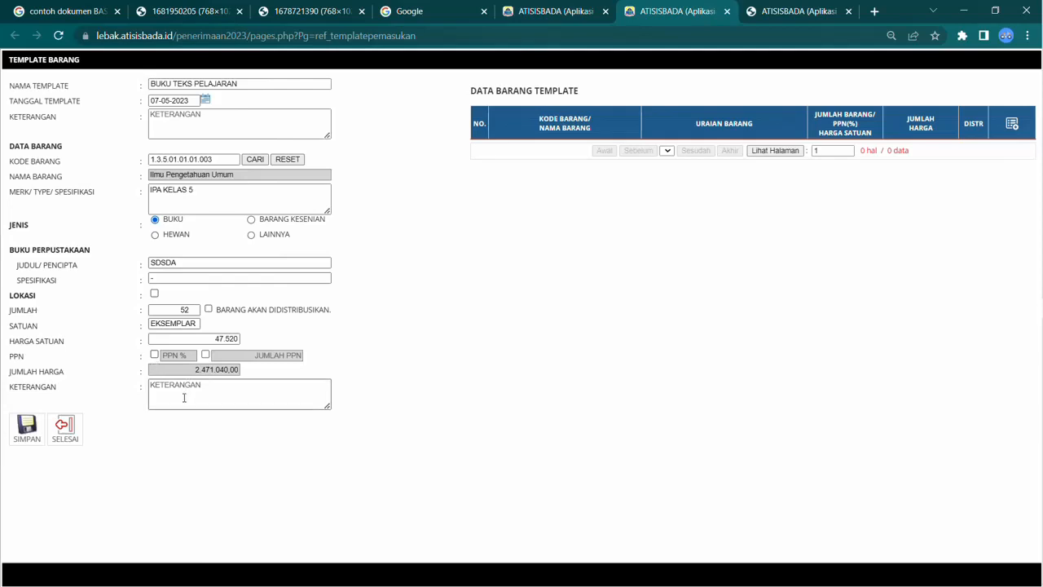
pyautogui.click(27, 428)
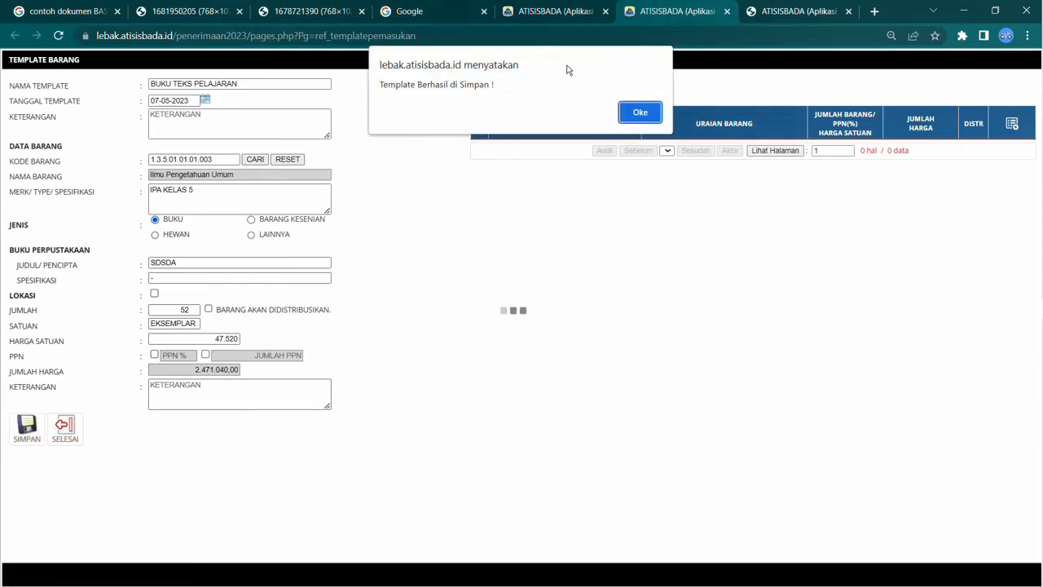
pyautogui.click(641, 113)
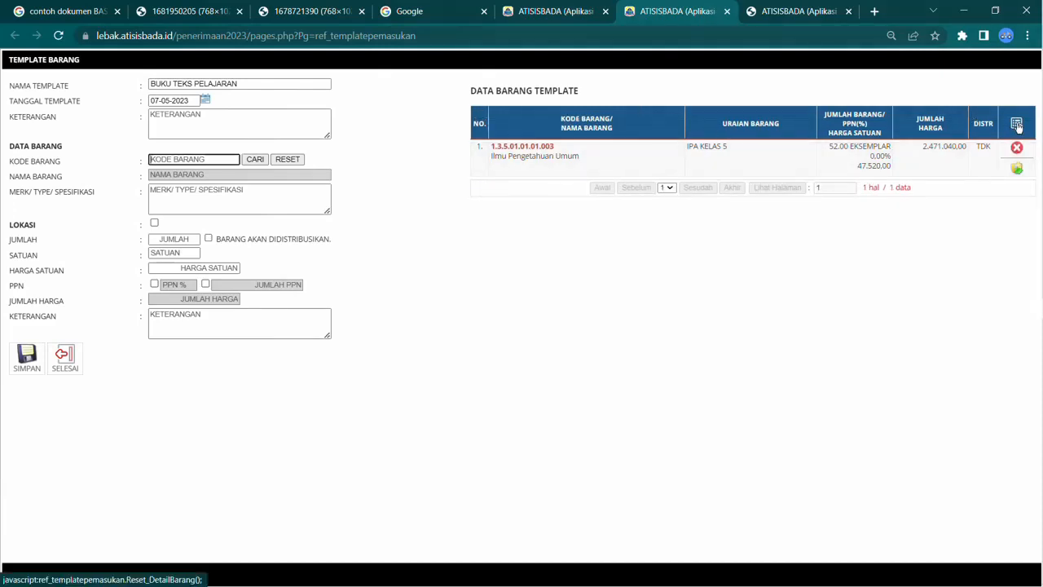
# Step: Clear the item form and pick 1.3.5.01.01.01.002 Referensi from jenis 5. ASET TETAP LAINNYA
pyautogui.click(1018, 127)
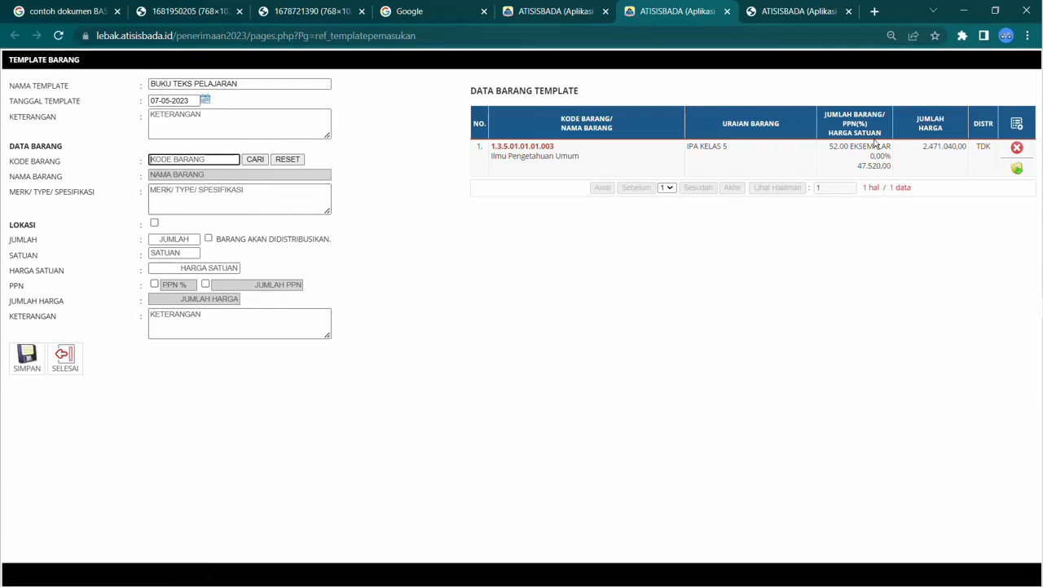
pyautogui.click(1018, 124)
pyautogui.click(259, 158)
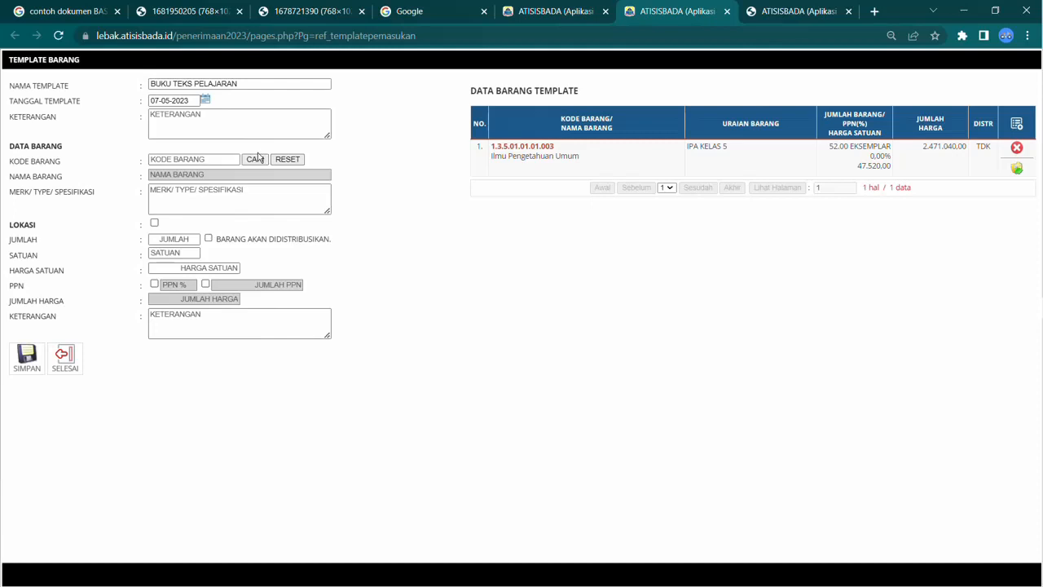
pyautogui.click(259, 159)
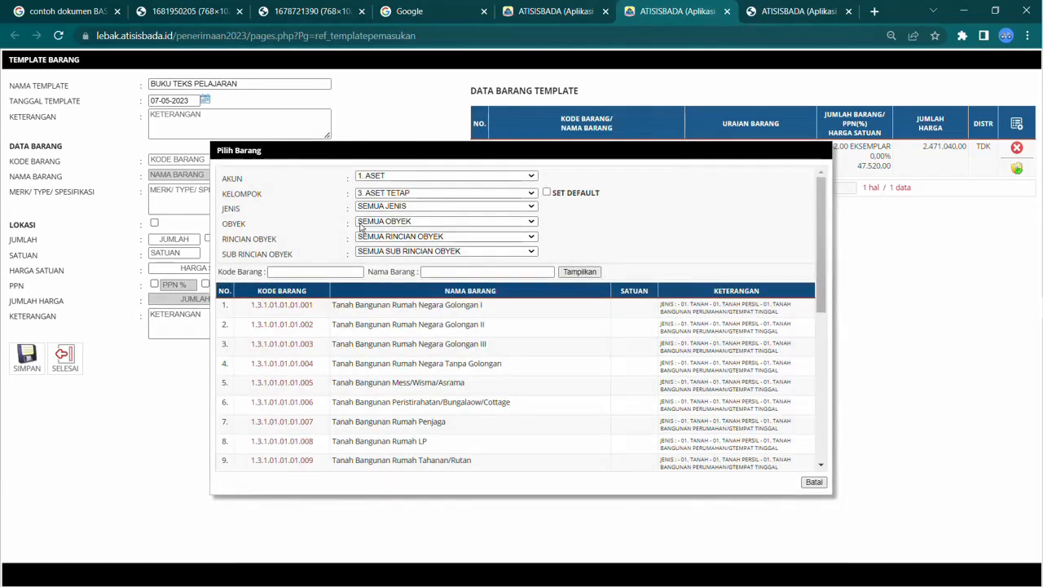
pyautogui.click(395, 206)
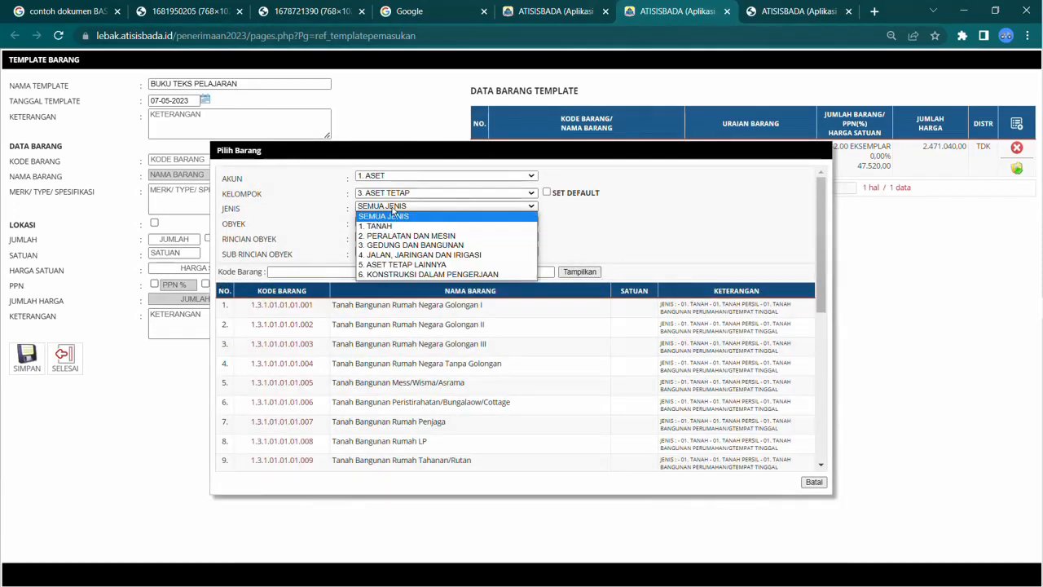
pyautogui.click(392, 264)
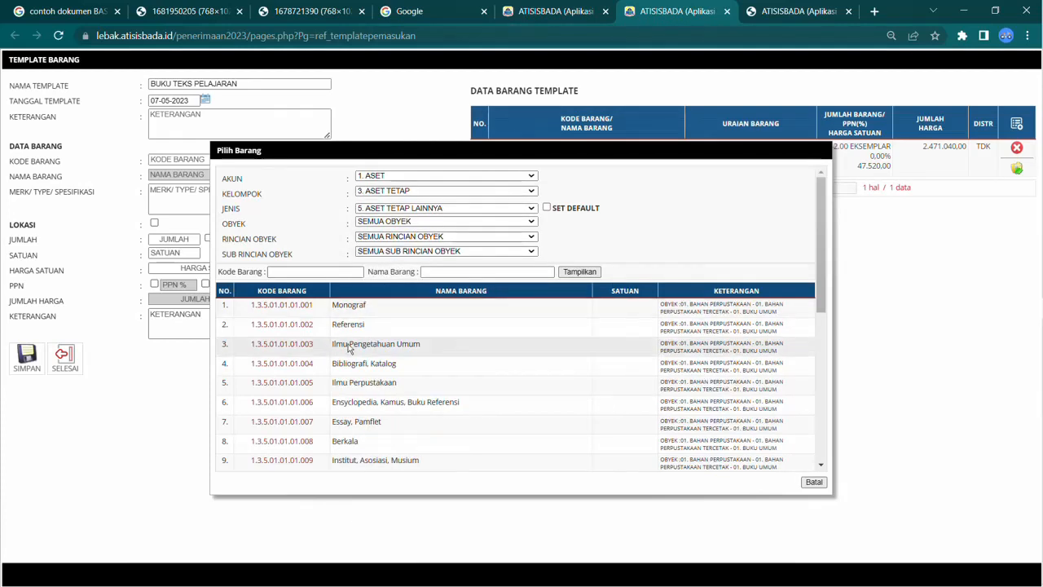
pyautogui.click(291, 326)
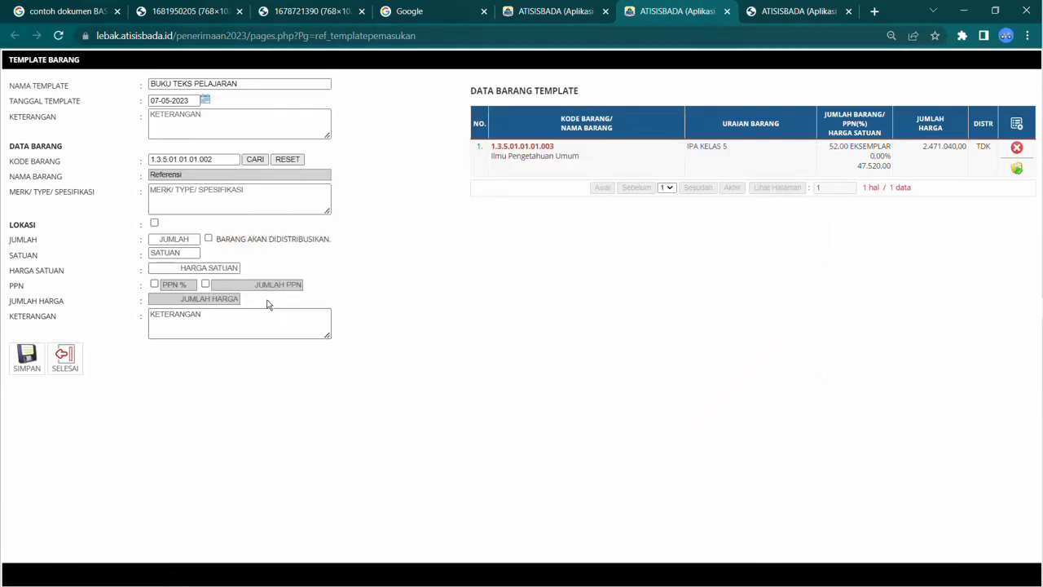
# Step: Enter BUKU TEMA 5 as the specification, DSFADSF as the title/author and - as the book specification
pyautogui.click(187, 200)
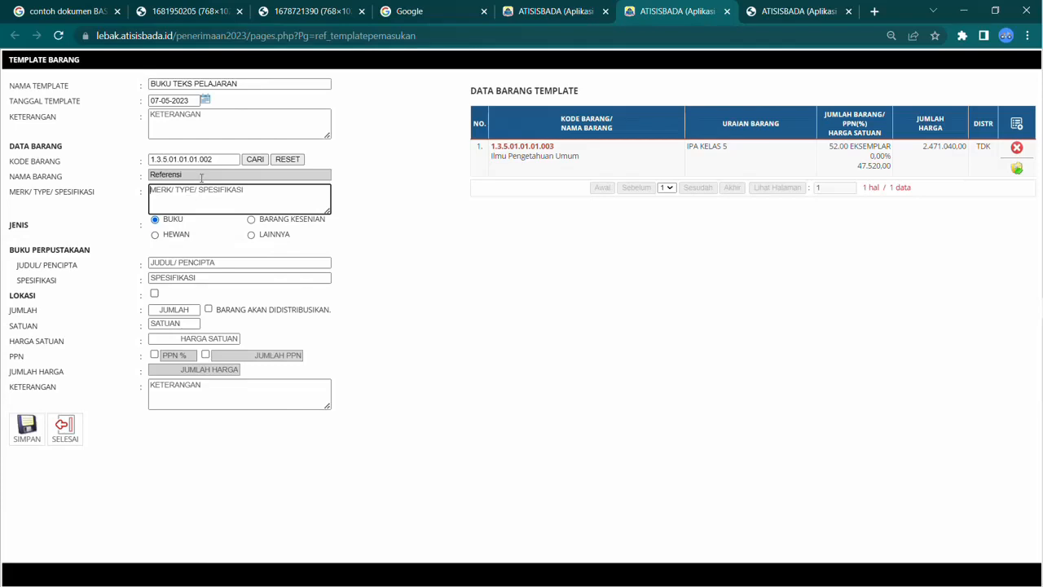
pyautogui.write('BUKU TEMA 5')
pyautogui.click(165, 262)
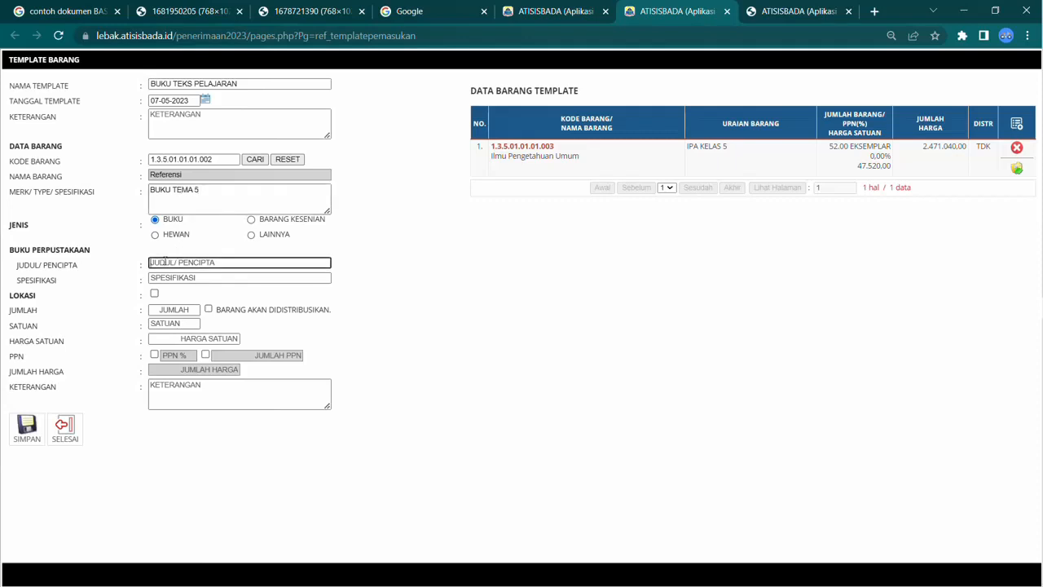
pyautogui.write('DSFADSF')
pyautogui.click(165, 279)
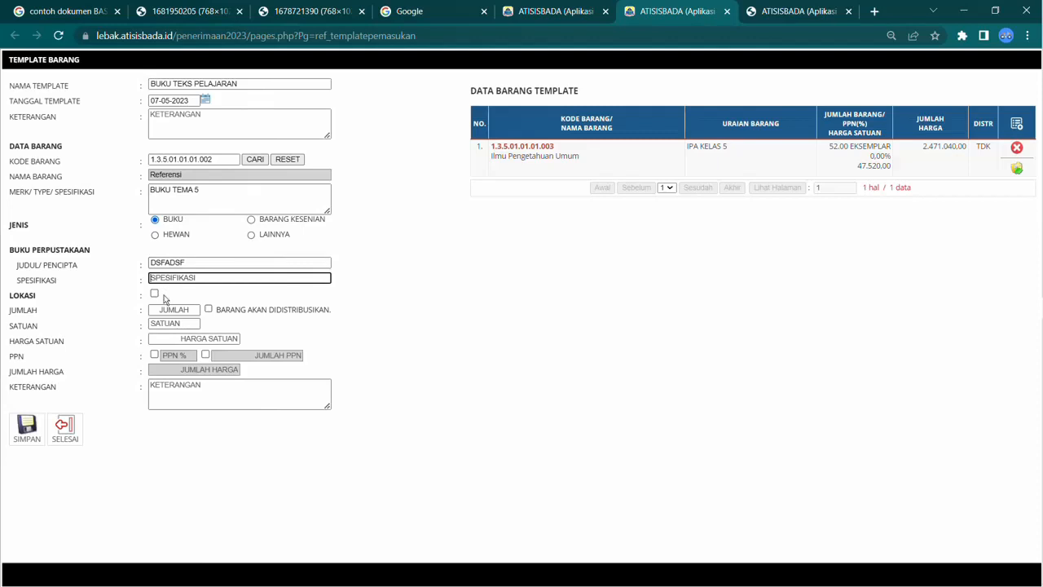
pyautogui.write('-')
# Step: Set the quantity to 78 and the unit to EKSEMPLAR
pyautogui.click(173, 307)
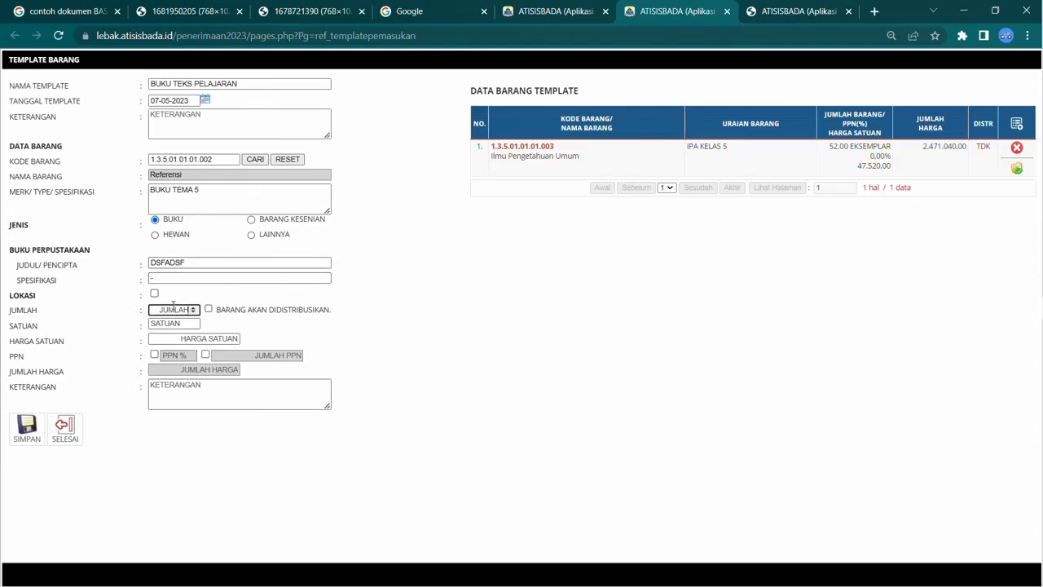
pyautogui.write('78')
pyautogui.click(174, 324)
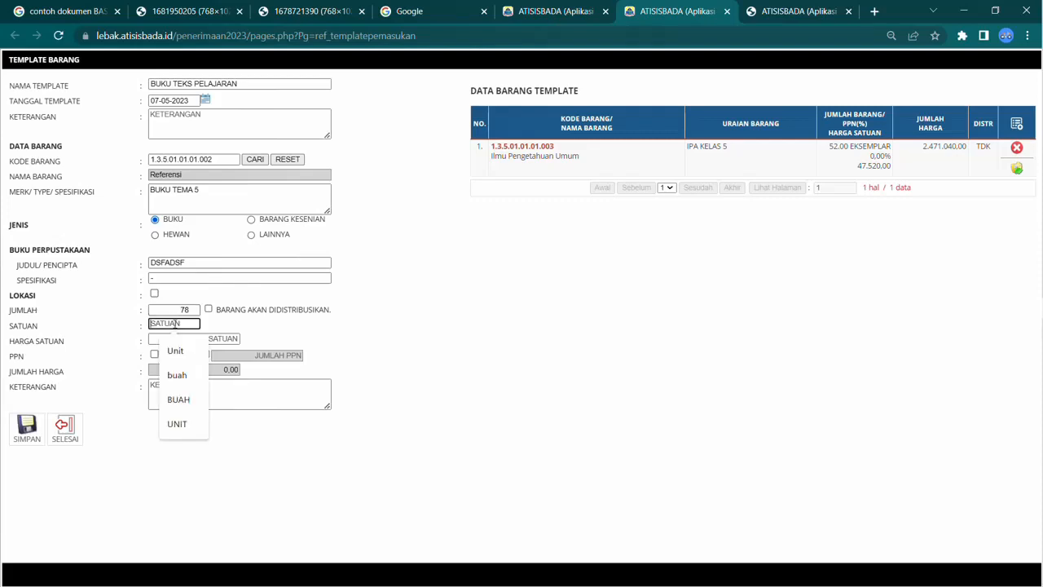
pyautogui.write('EKS')
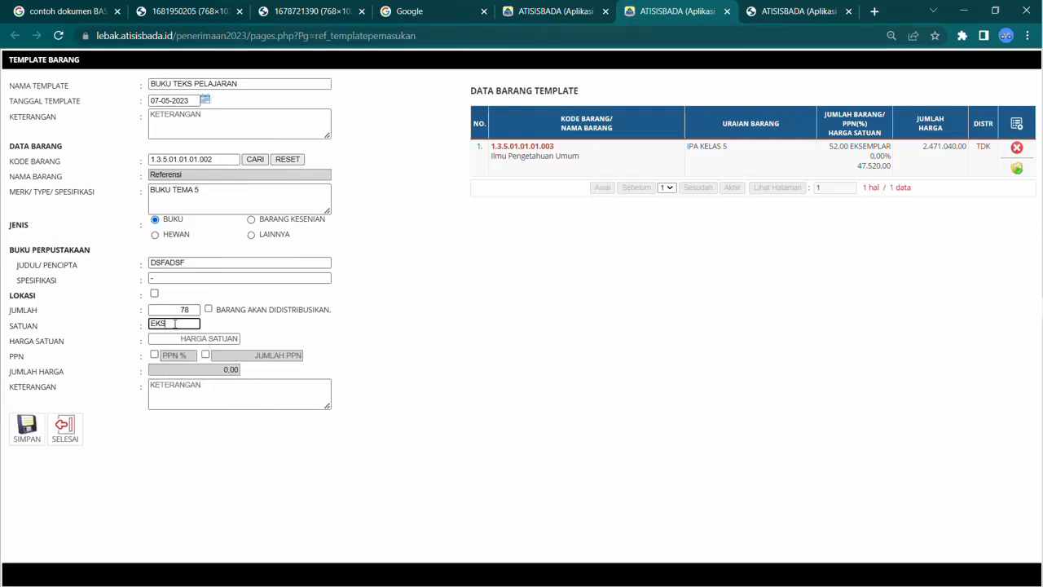
pyautogui.write('EMPLA')
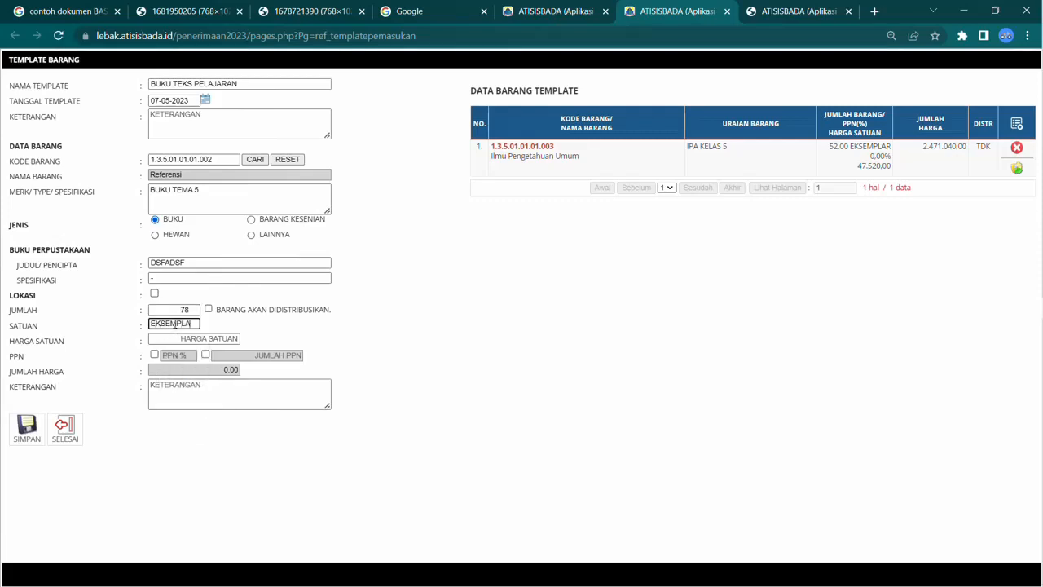
pyautogui.write('R')
pyautogui.press('Tab')
# Step: Enter a unit price of 13550 and save the second item to the template
pyautogui.write('0')
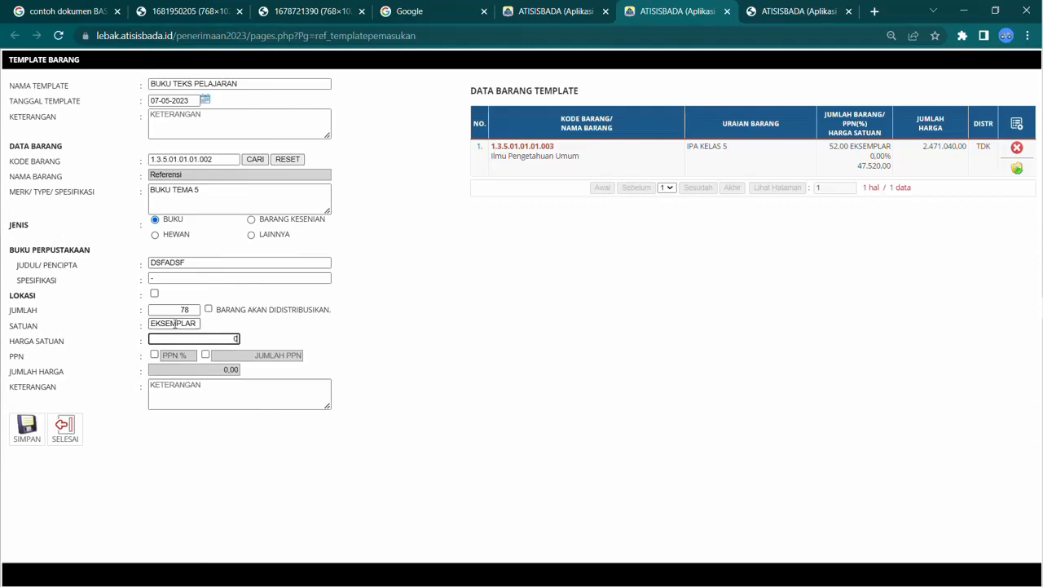
pyautogui.write('3550')
pyautogui.click(27, 429)
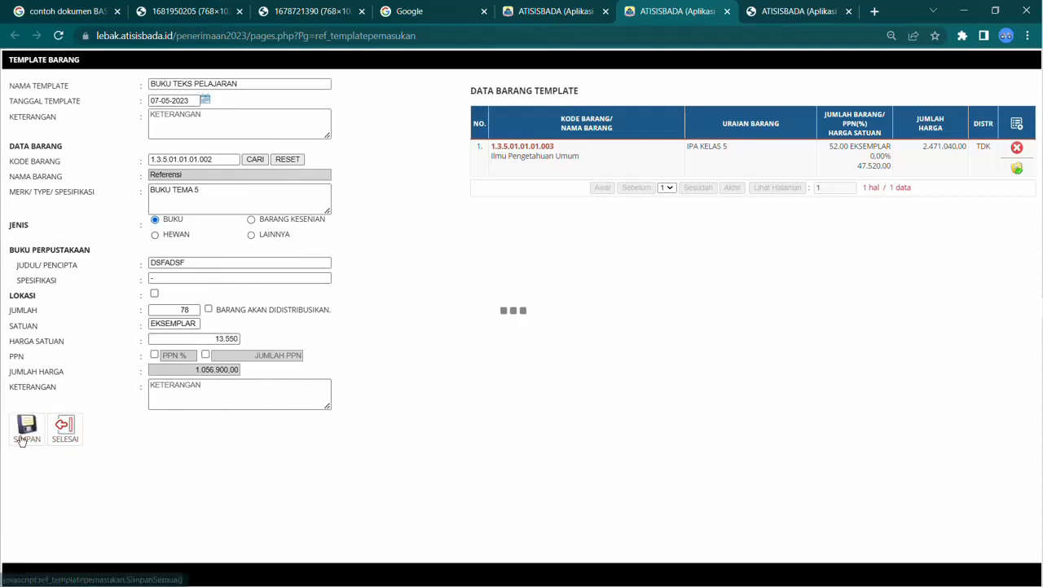
# Step: Finish editing the BUKU TEKS PELAJARAN template and acknowledge the update
pyautogui.click(640, 112)
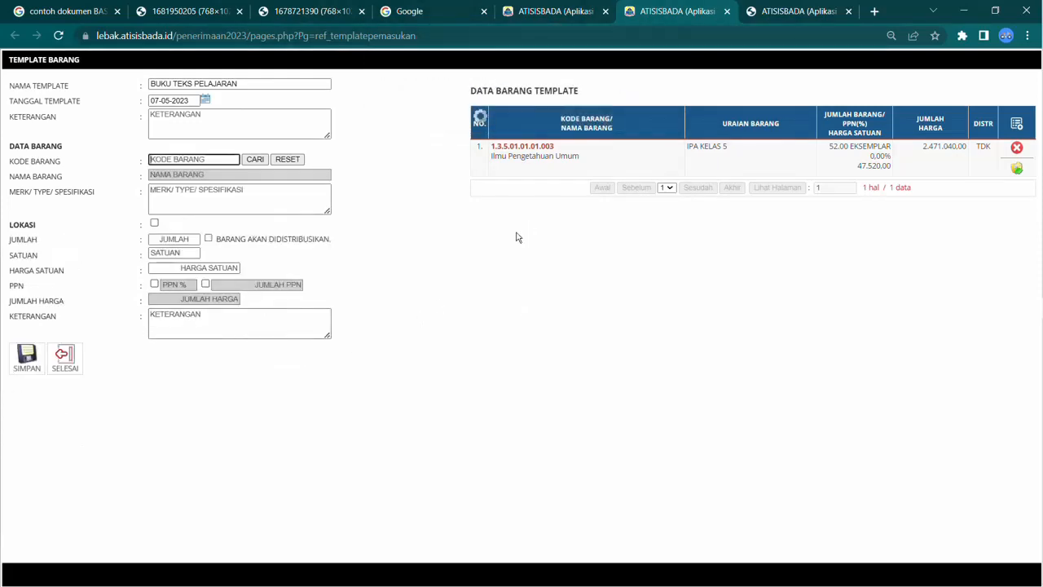
pyautogui.click(77, 362)
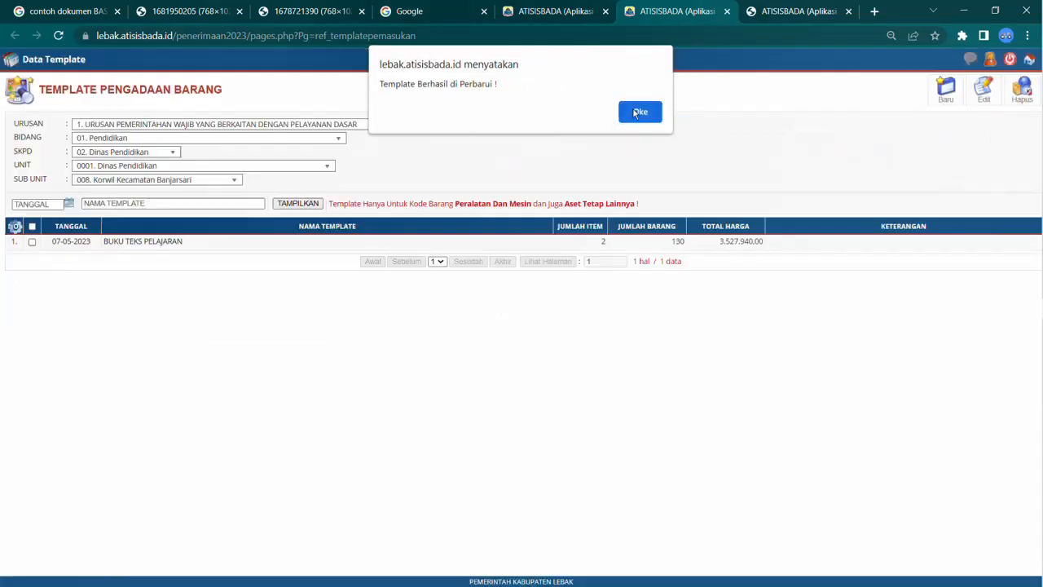
pyautogui.click(634, 115)
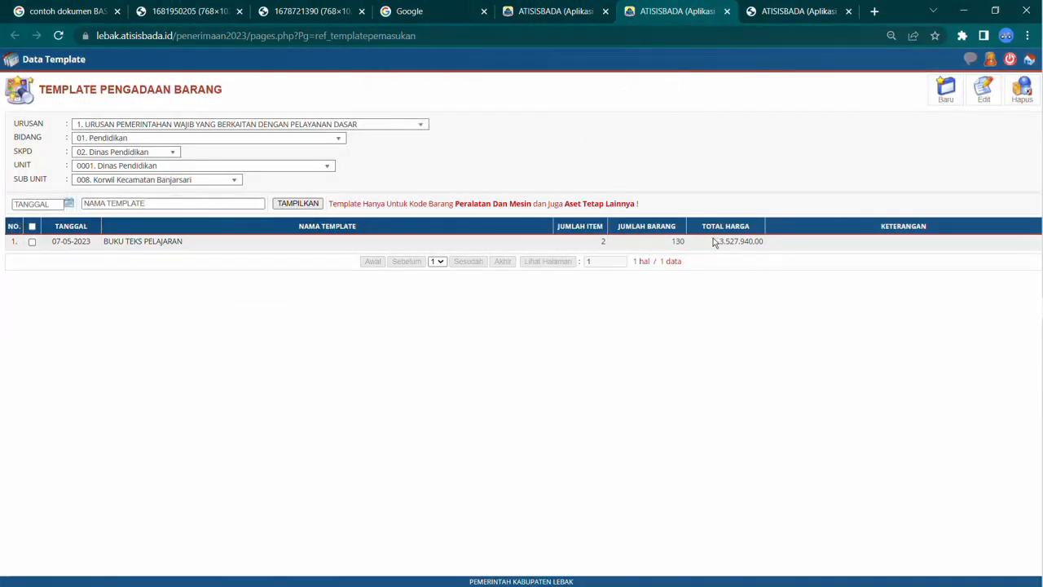
# Step: Copy the template's total price 3.527.940,00 and start a new procurement receipt in the other ATISISBADA tab
pyautogui.moveTo(721, 241); pyautogui.dragTo(776, 242)
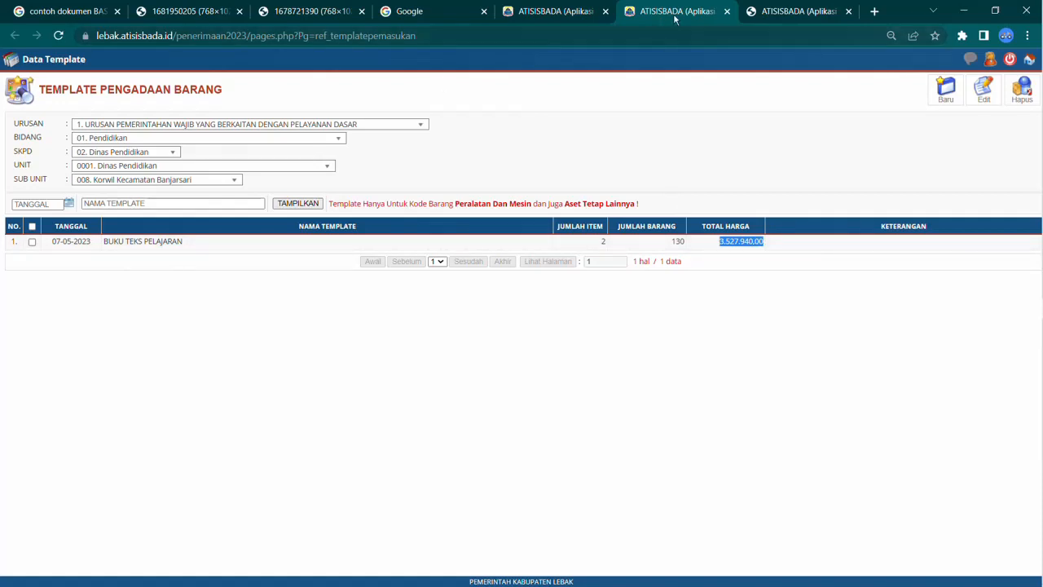
pyautogui.click(726, 11)
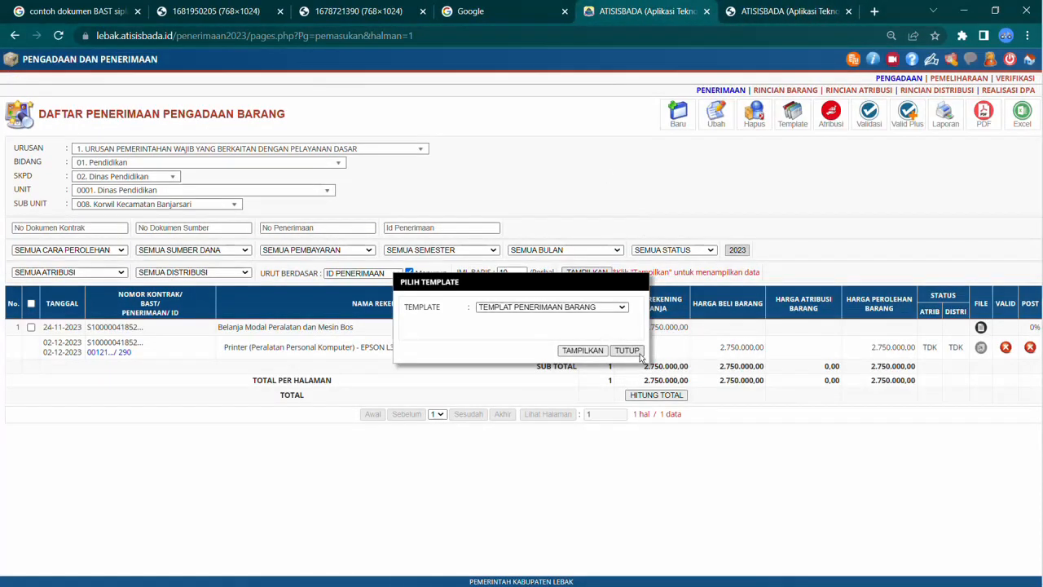
pyautogui.click(626, 350)
pyautogui.click(677, 114)
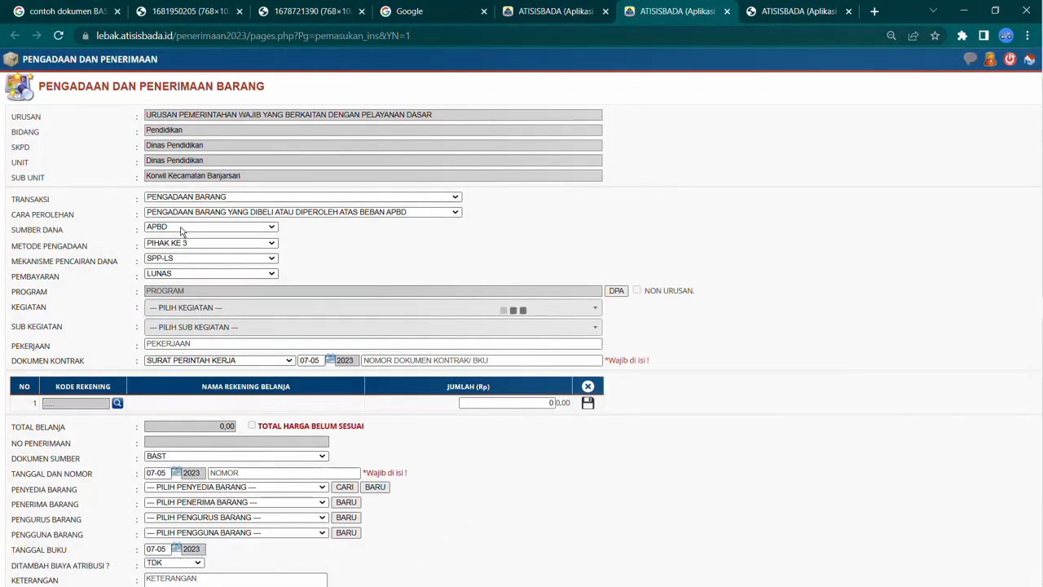
# Step: Set the funding source to BOP REGULER and the procurement method to SWAKELOLA
pyautogui.click(181, 230)
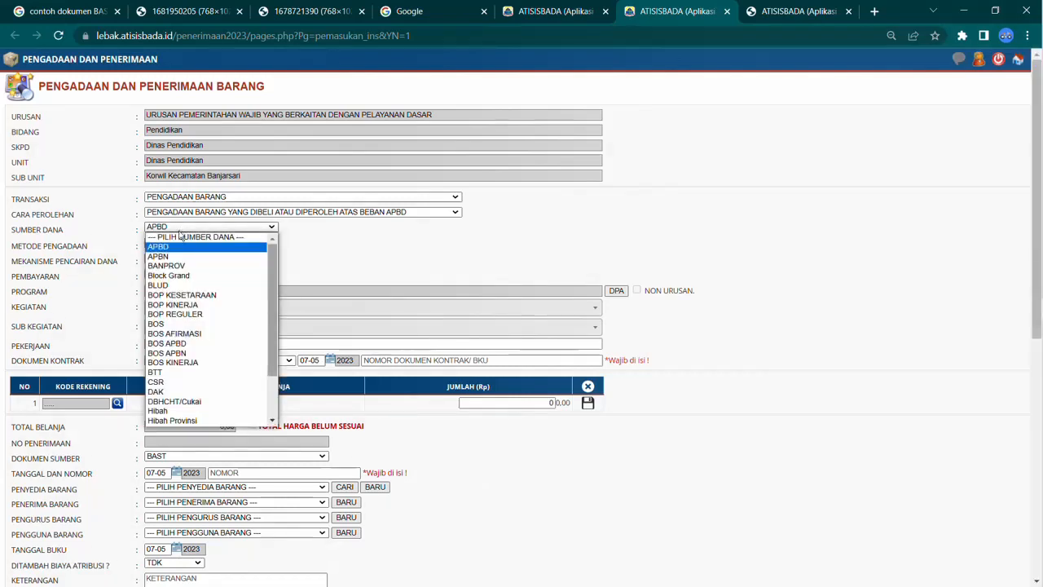
pyautogui.click(167, 318)
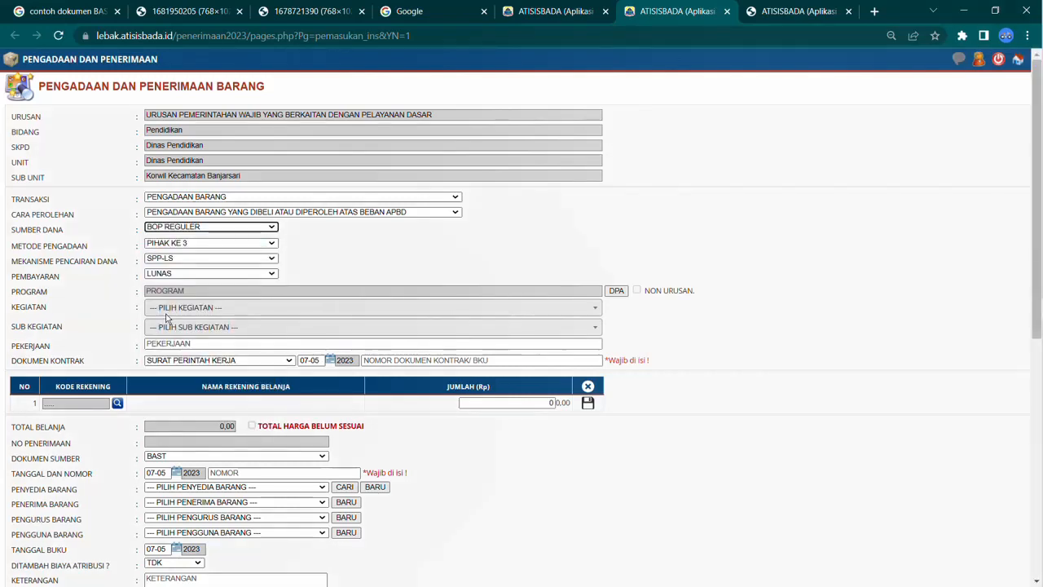
pyautogui.click(179, 244)
pyautogui.click(175, 273)
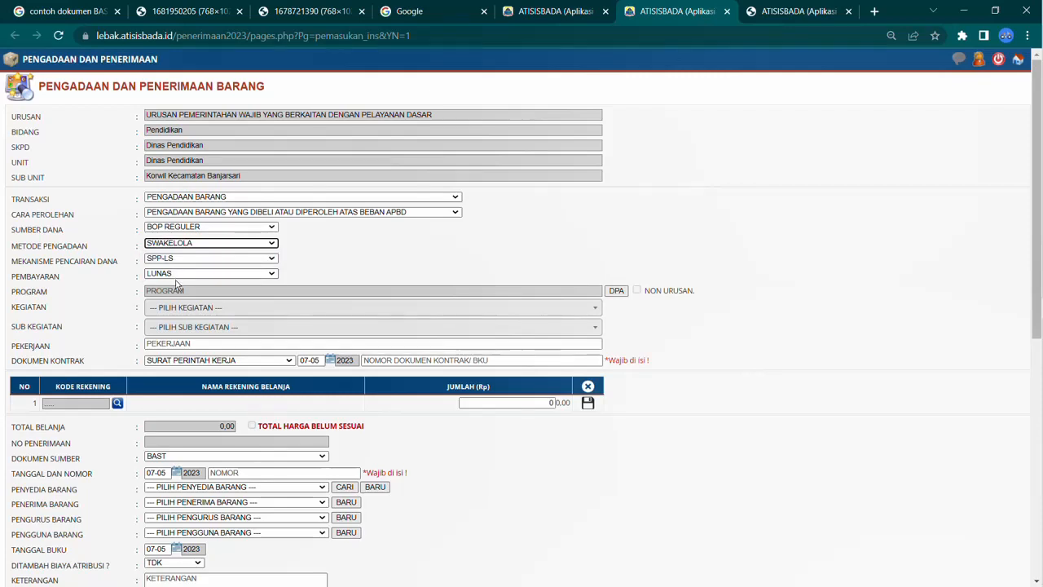
# Step: Open the DPA picker and set both unit and sub unit to Dinas Pendidikan
pyautogui.click(616, 292)
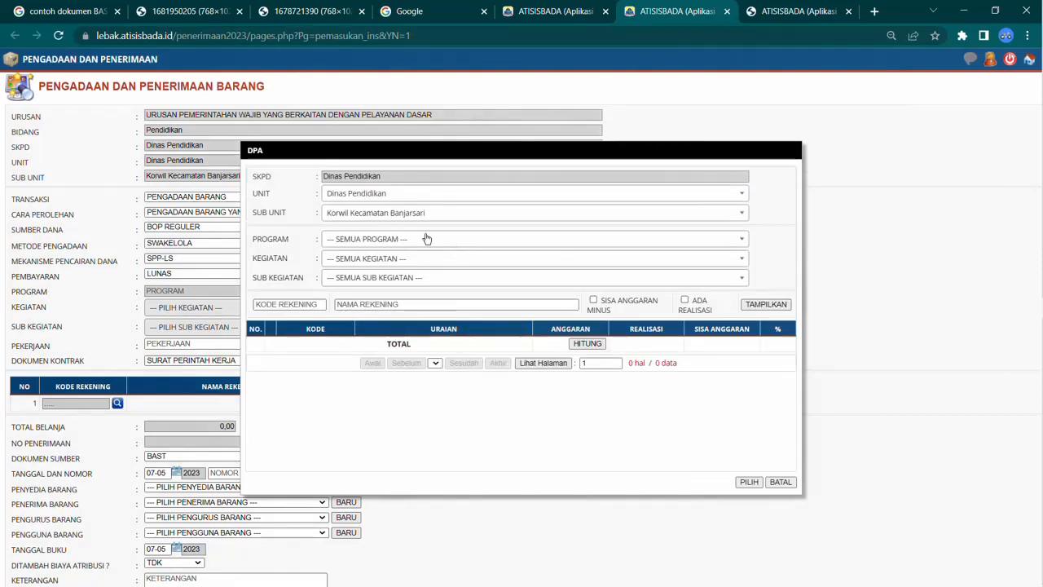
pyautogui.click(382, 195)
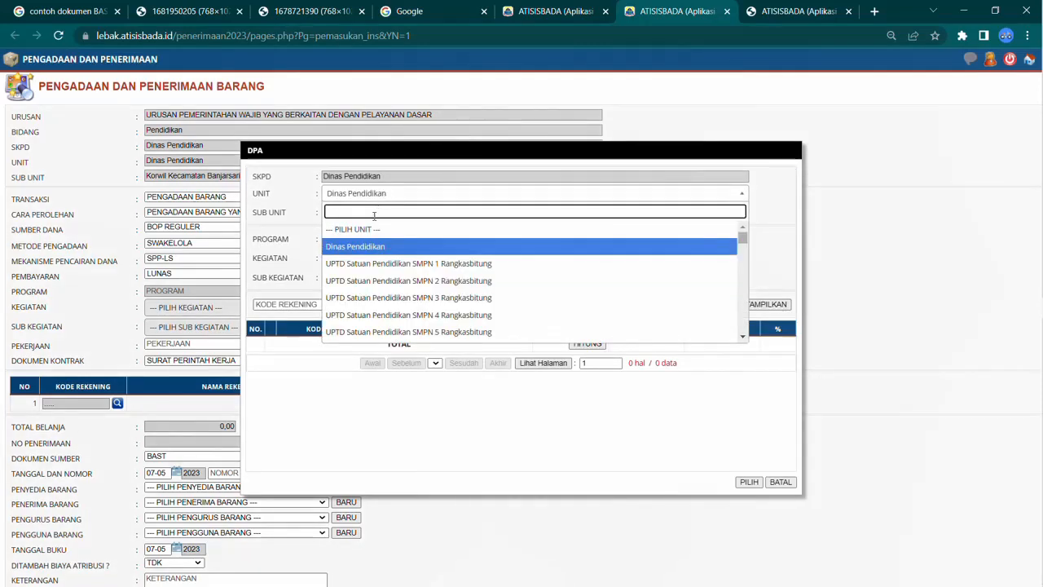
pyautogui.click(373, 246)
pyautogui.click(374, 213)
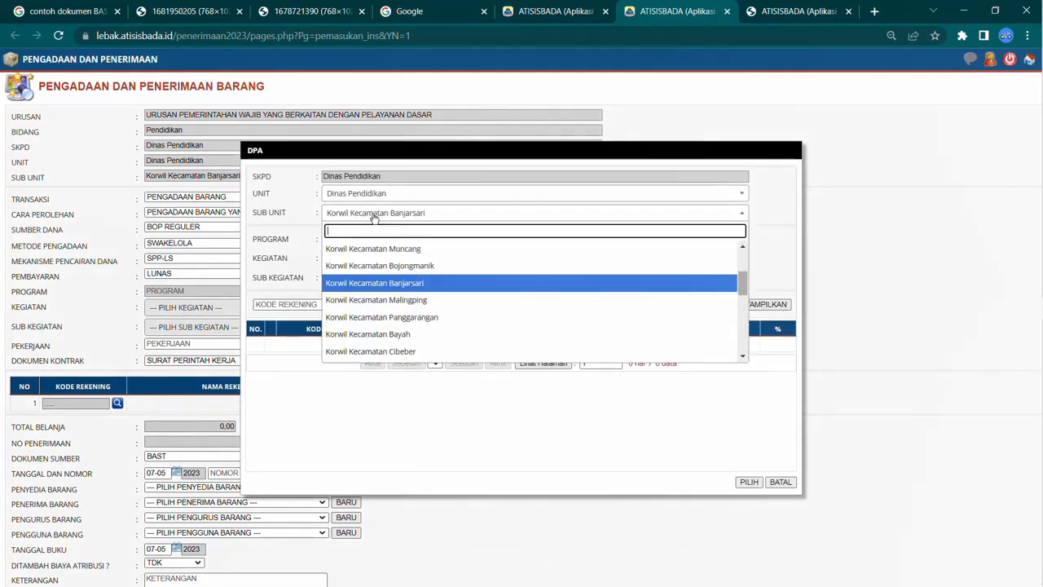
pyautogui.scroll(5, 377, 269)
pyautogui.click(376, 265)
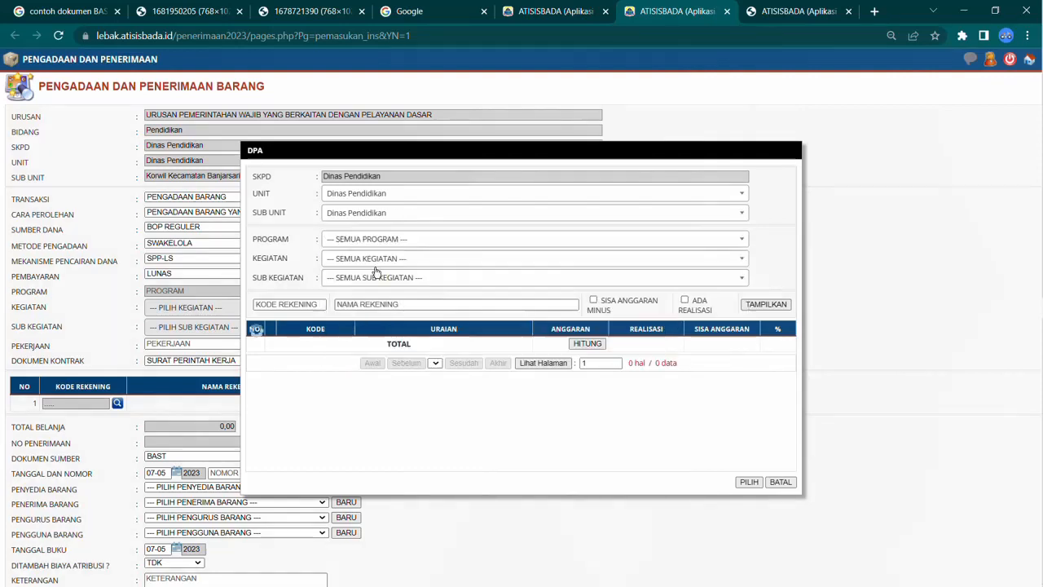
# Step: Filter the DPA by program 1.01.00.02. PROGRAM PENGELOLAAN PENDIDIKAN
pyautogui.click(373, 240)
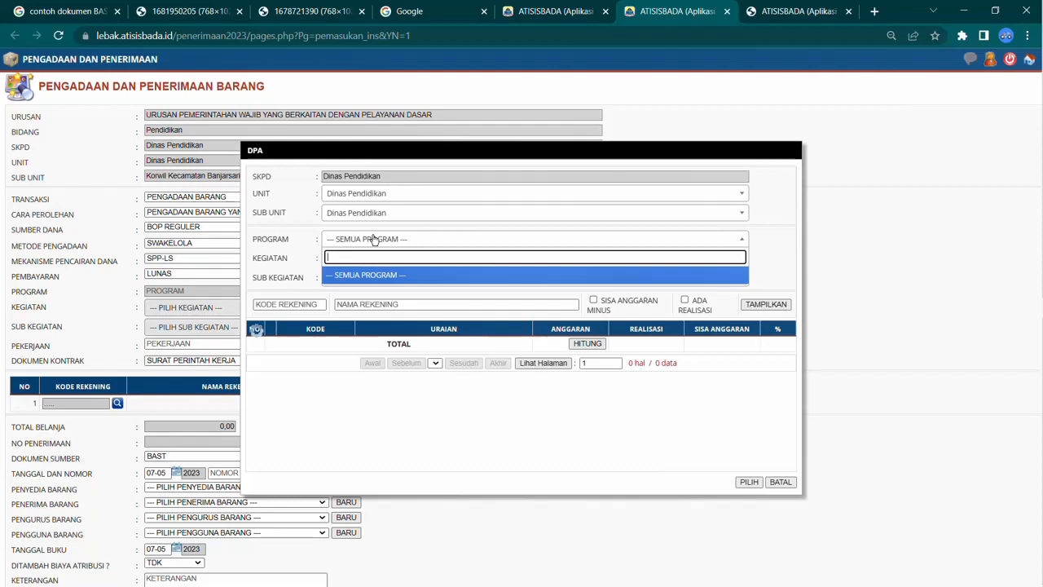
pyautogui.click(373, 240)
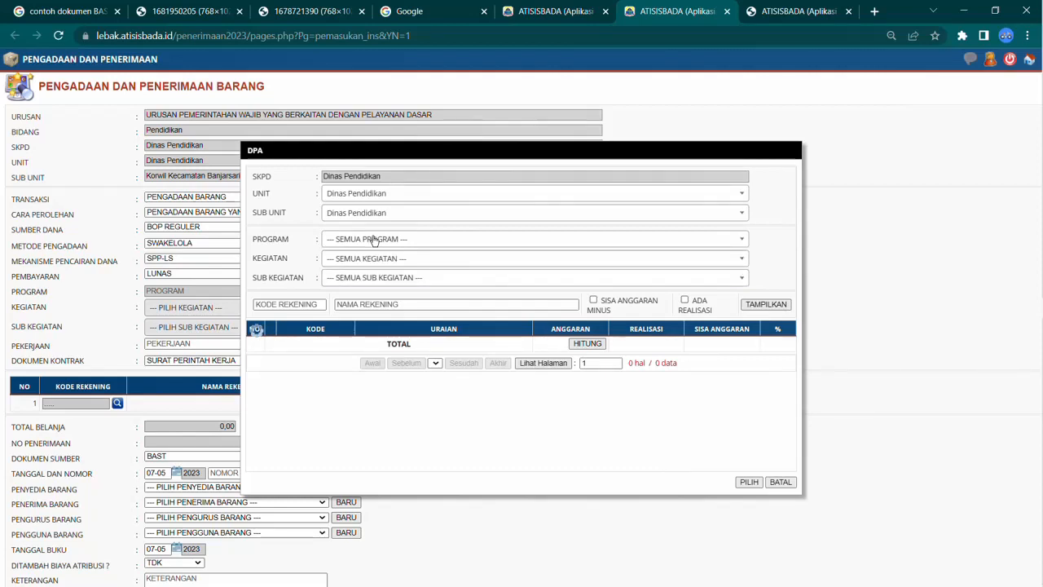
pyautogui.click(374, 239)
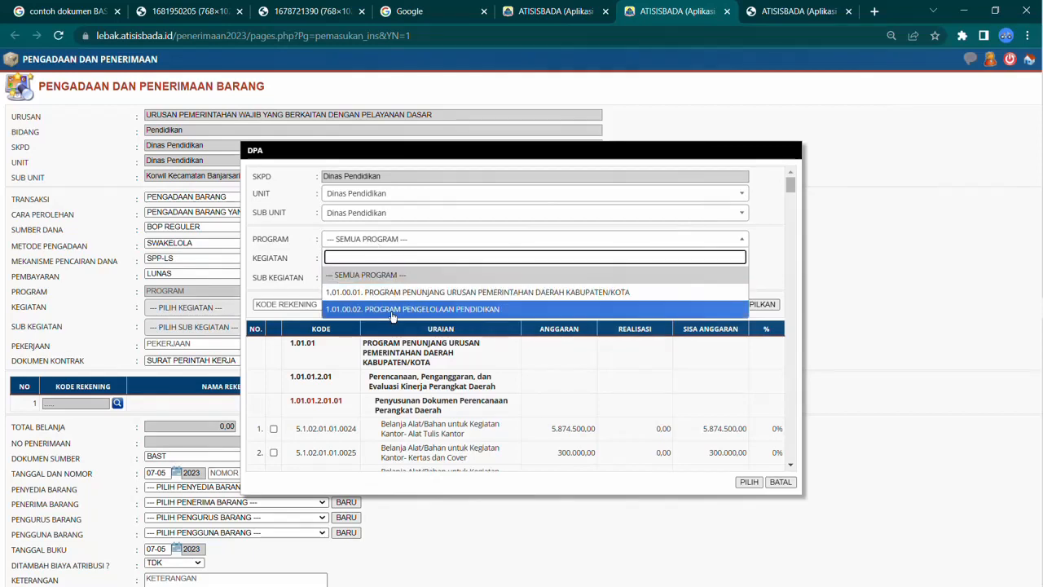
pyautogui.click(392, 308)
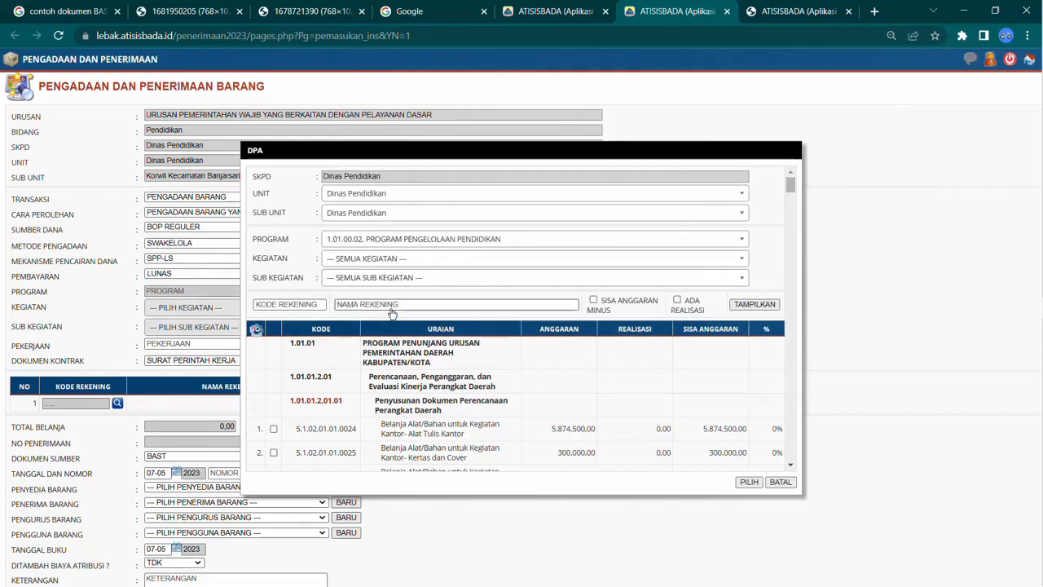
# Step: Filter the DPA by kegiatan 2.001. Pengelolaan Pendidikan Sekolah Dasar
pyautogui.click(383, 259)
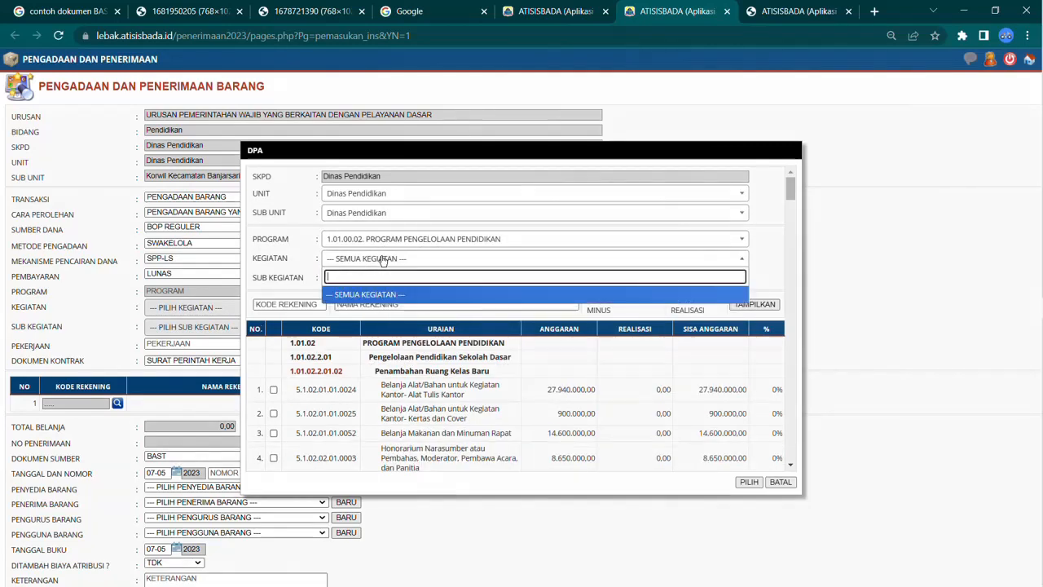
pyautogui.click(383, 260)
pyautogui.click(382, 261)
pyautogui.click(381, 262)
pyautogui.click(381, 261)
pyautogui.click(381, 261)
pyautogui.click(381, 262)
pyautogui.click(382, 262)
pyautogui.click(380, 262)
pyautogui.click(380, 261)
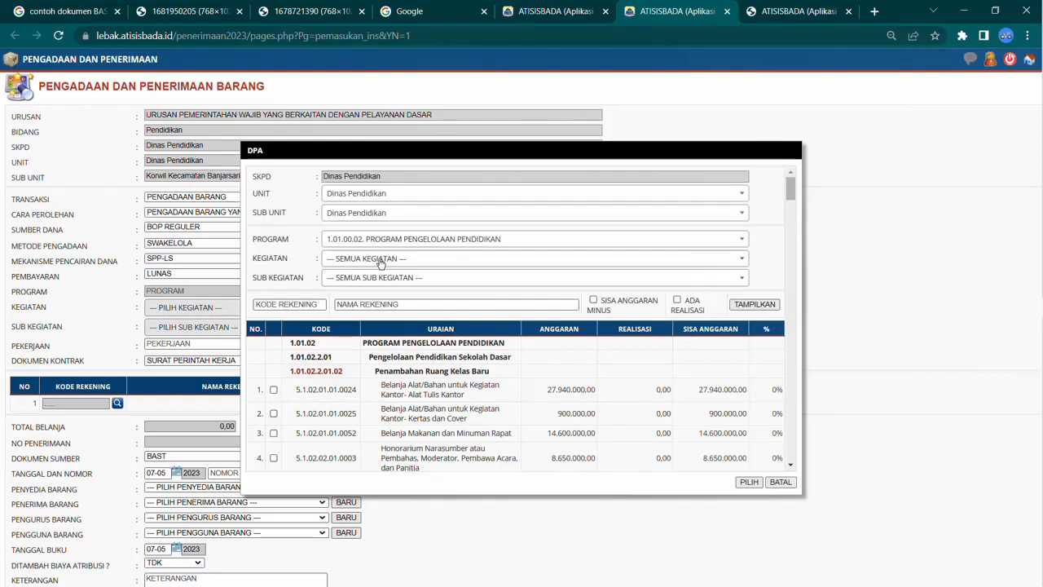
pyautogui.click(380, 262)
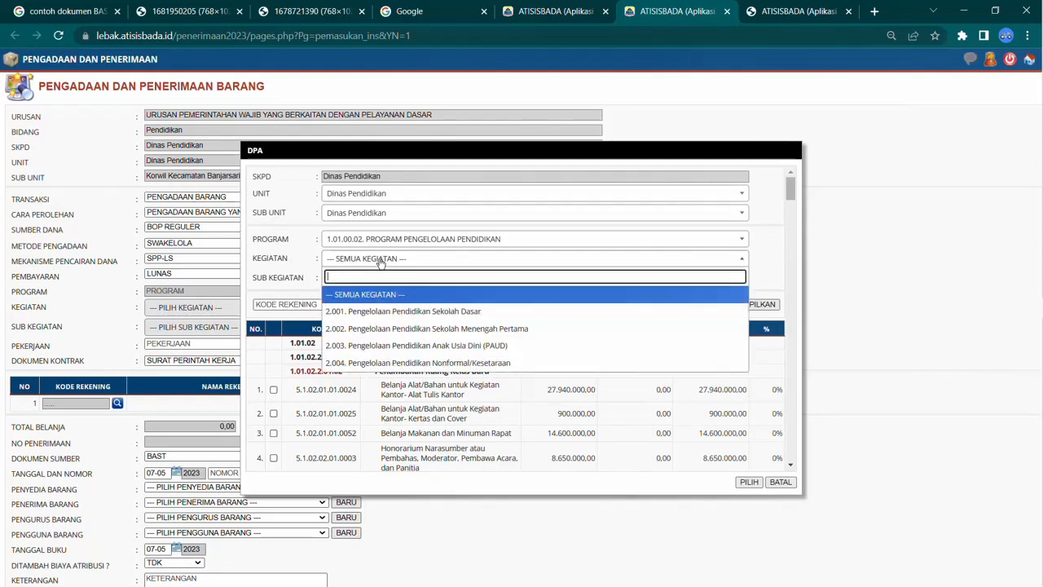
pyautogui.click(432, 315)
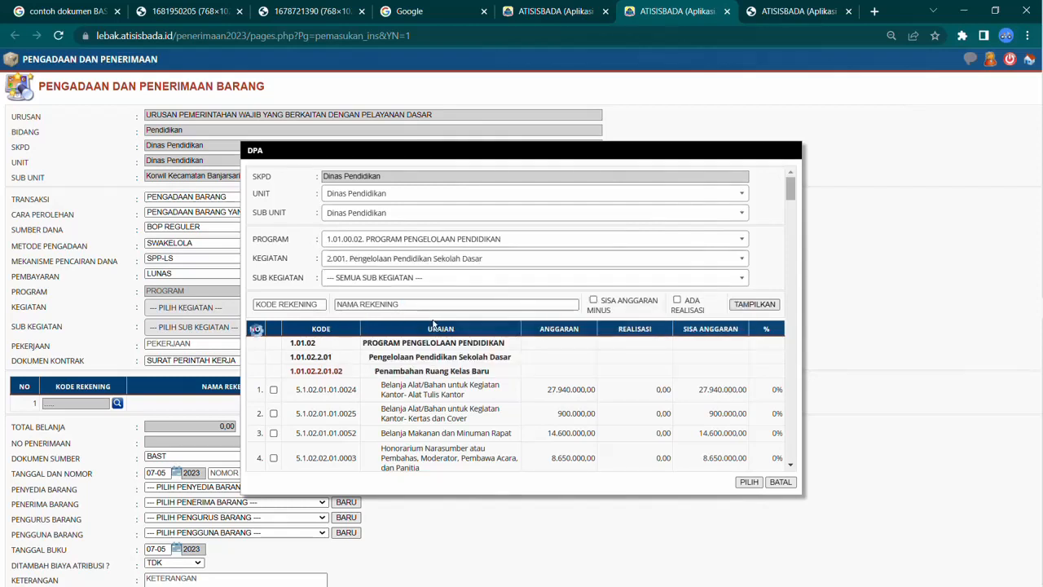
# Step: Filter by sub kegiatan 29. Pengelolaan Dana BOS Sekolah Dasar and pick account 5.2.05.88.88.8888 Belanja Modal Aset Tetap Lainnya Bos
pyautogui.click(425, 278)
pyautogui.scroll(-5, 420, 325)
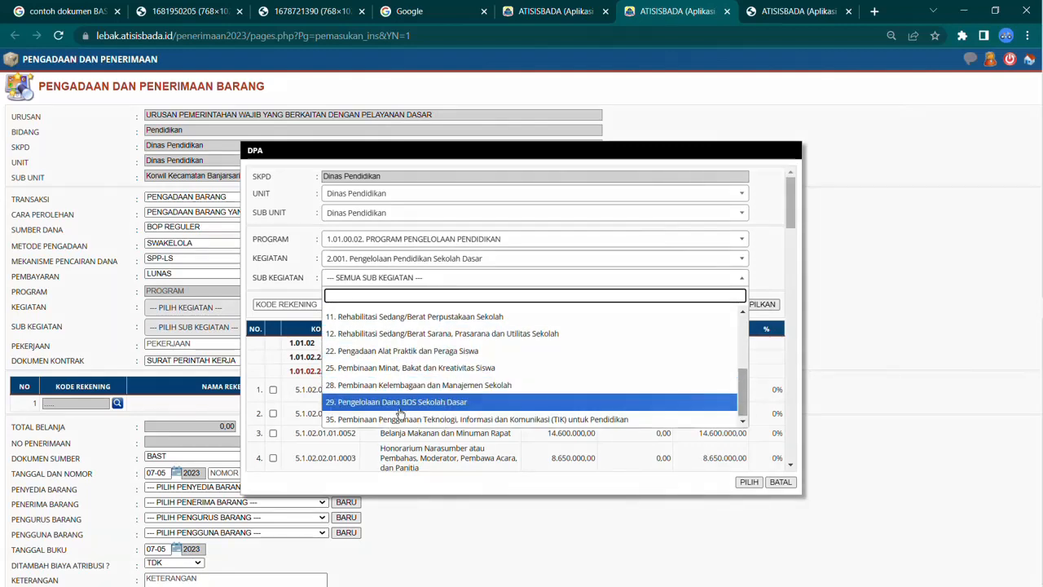
pyautogui.click(453, 403)
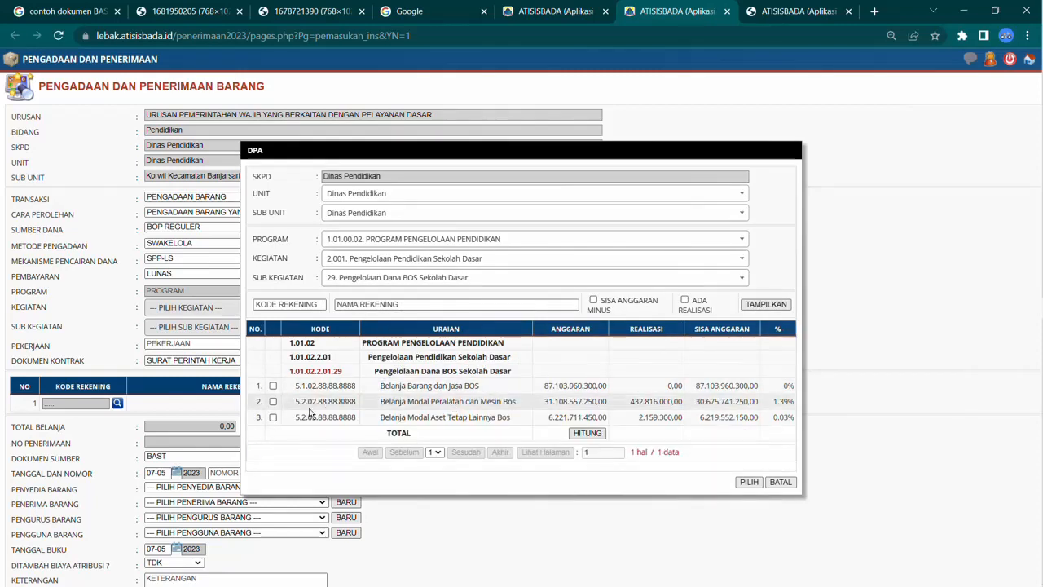
pyautogui.moveTo(297, 420); pyautogui.dragTo(308, 416)
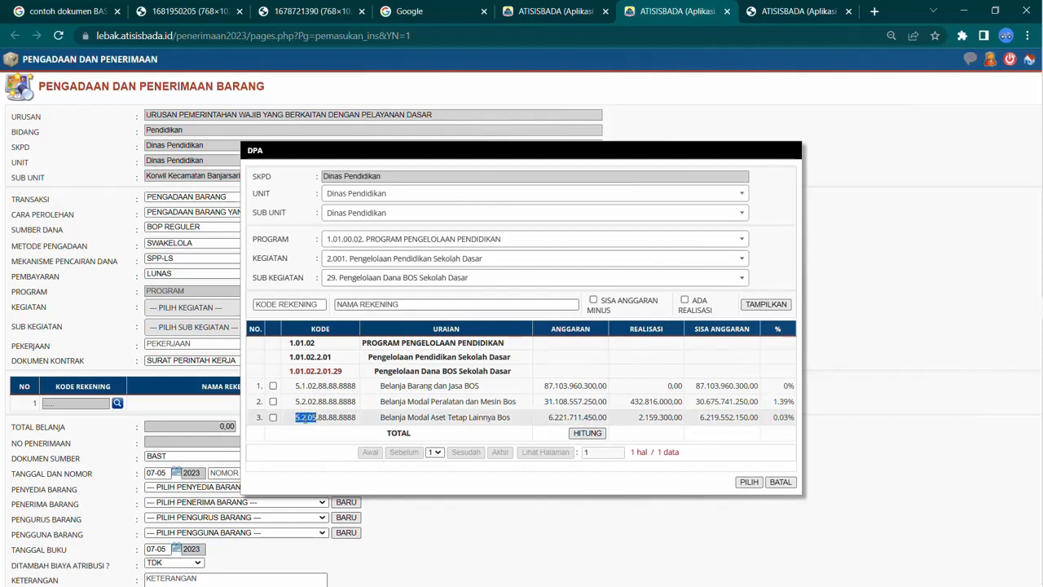
pyautogui.click(749, 481)
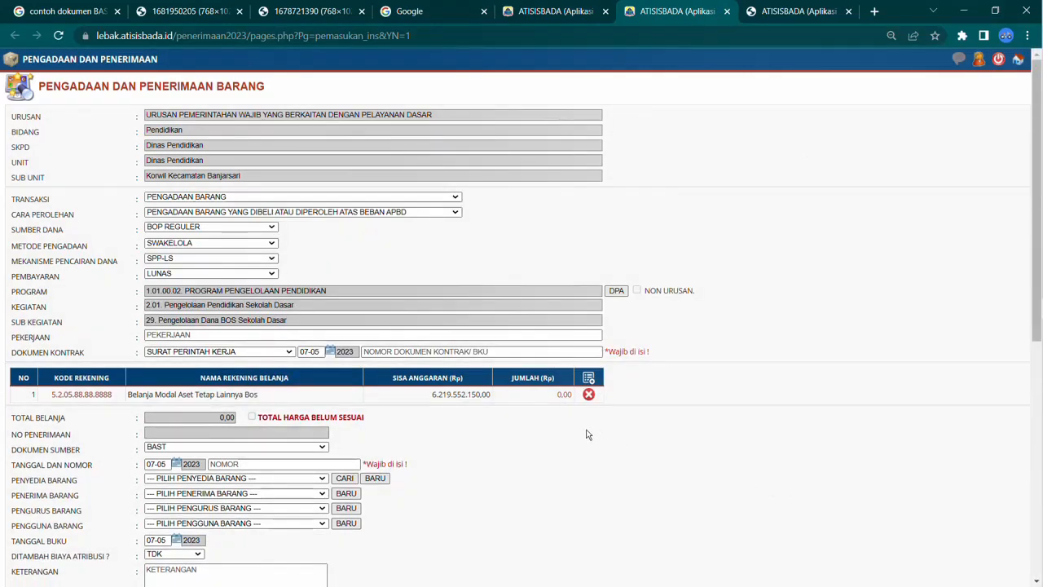
# Step: Paste the copied total as the amount for the account line and save it
pyautogui.click(562, 394)
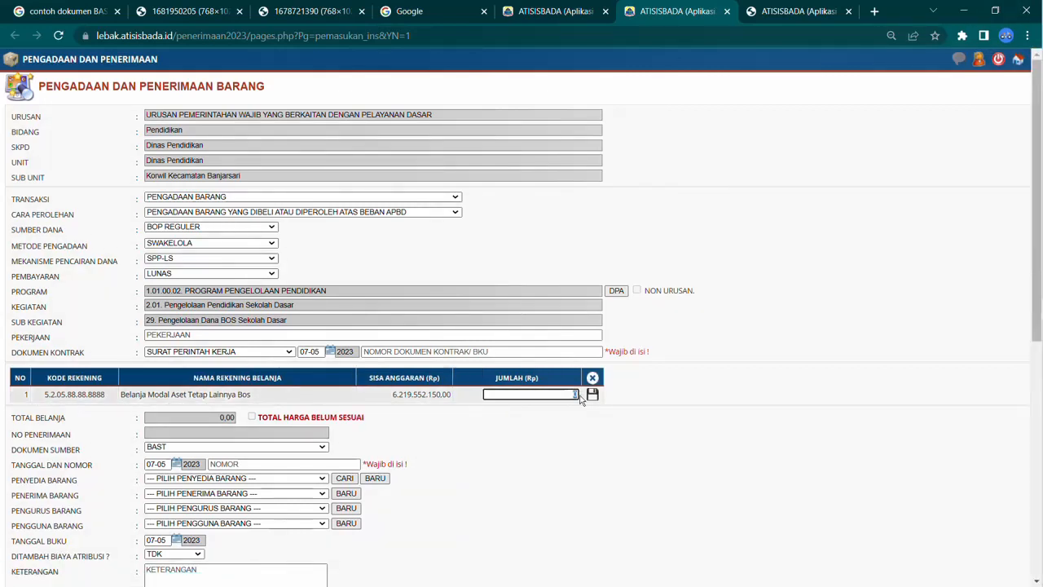
pyautogui.write('3.527.940,00')
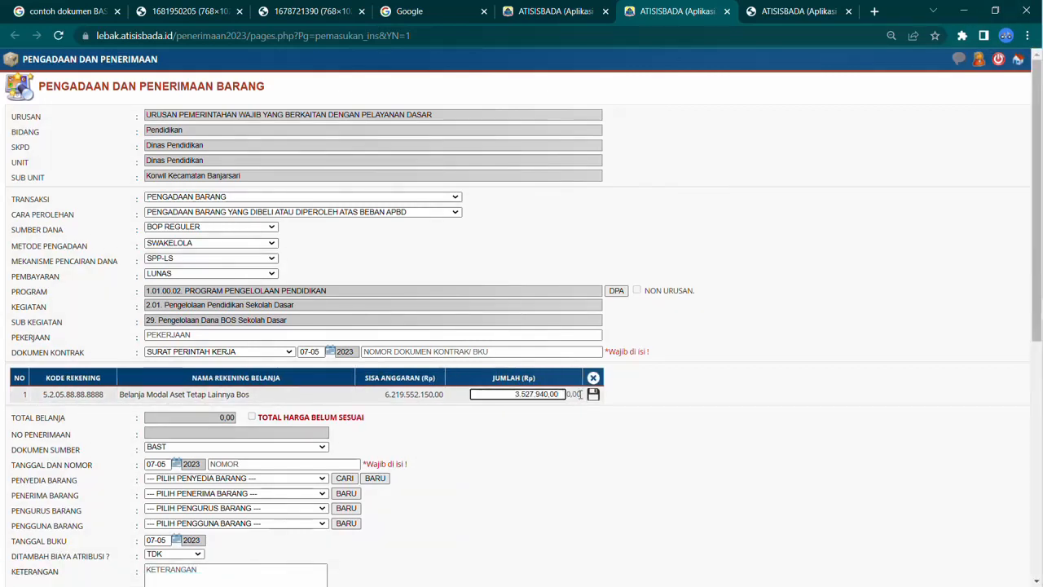
pyautogui.click(593, 394)
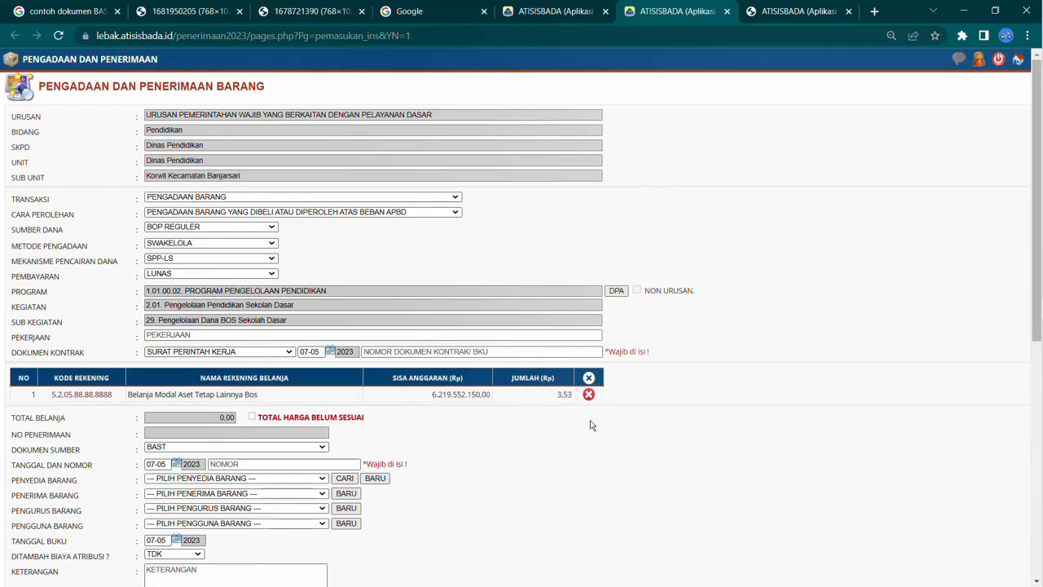
# Step: Set the source document type to KWITANSI
pyautogui.scroll(-1, 566, 405)
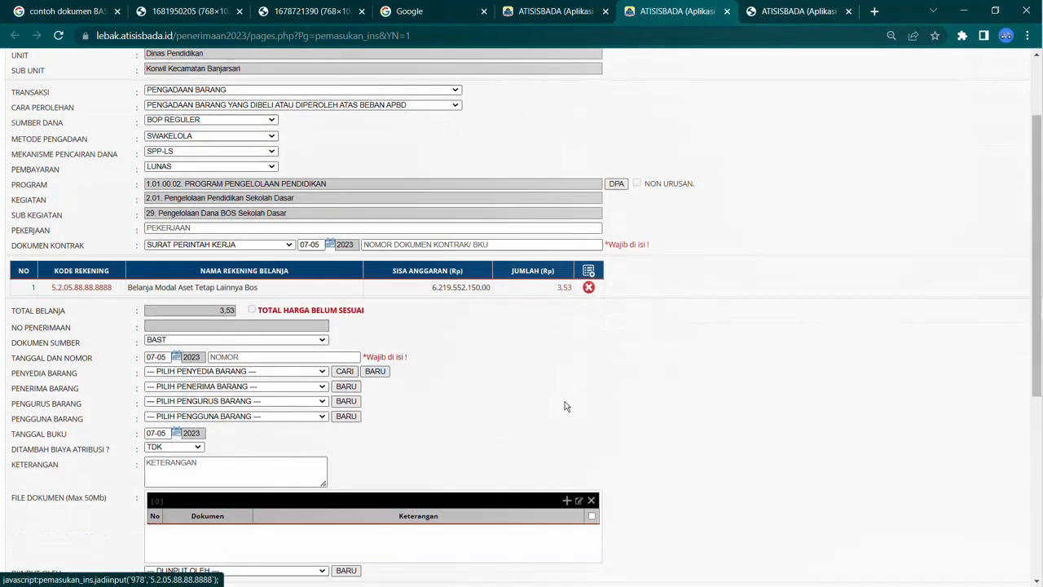
pyautogui.scroll(-1, 566, 405)
pyautogui.click(277, 311)
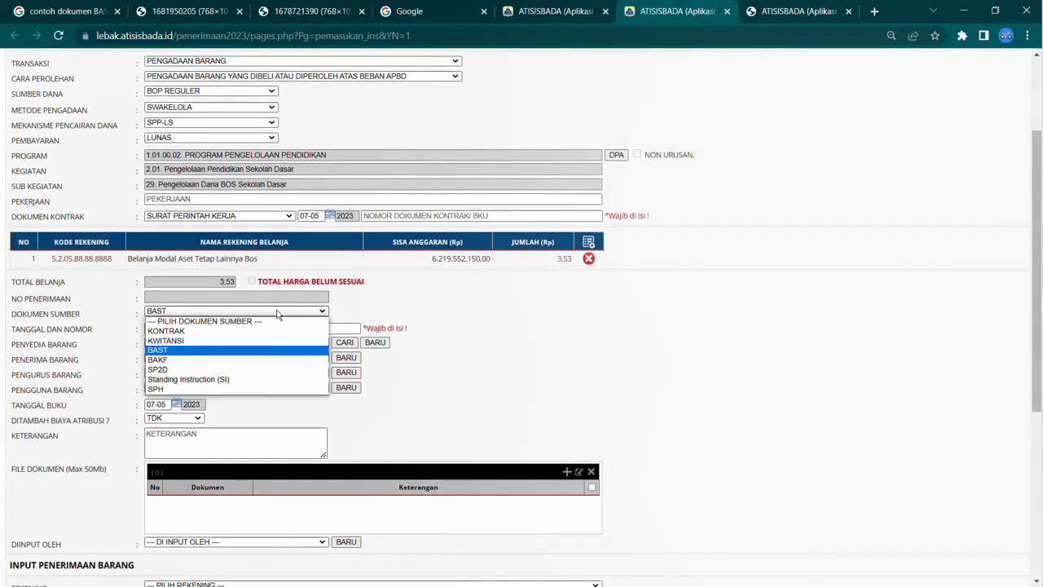
pyautogui.click(264, 339)
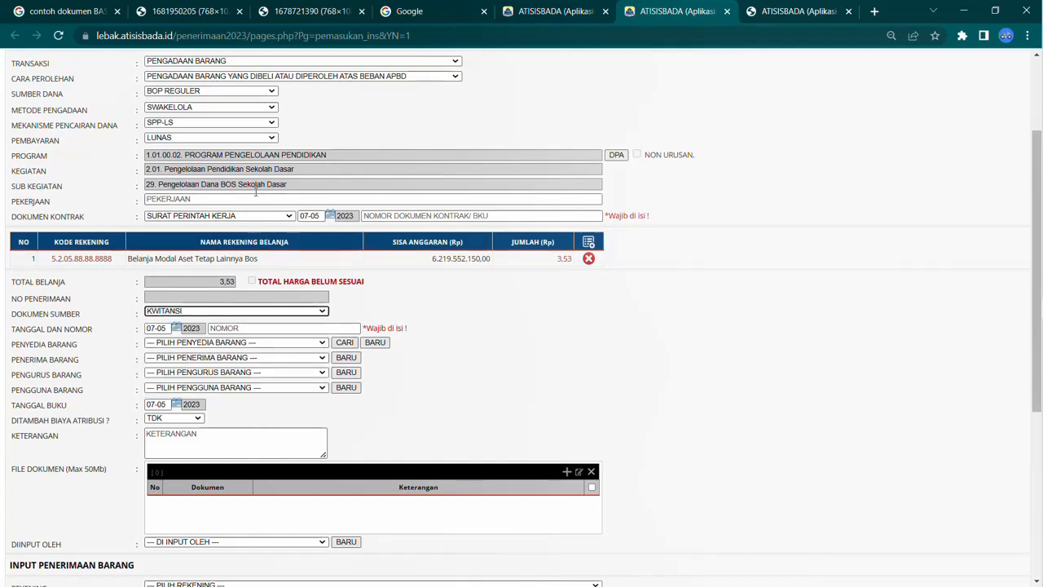
# Step: Enter Pengadaan Buku Pelajaran as the work description
pyautogui.click(246, 199)
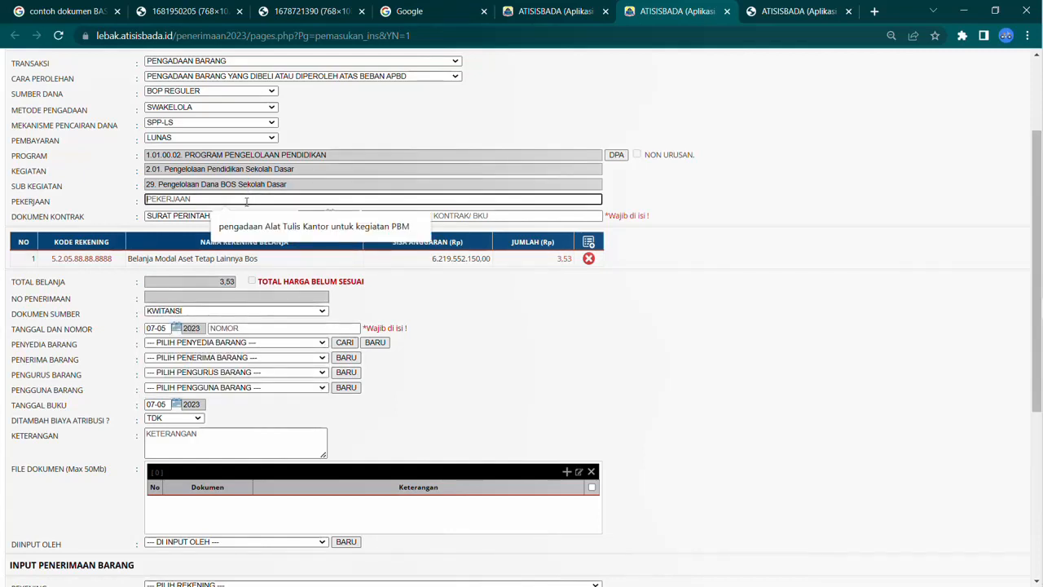
pyautogui.write('pENGA')
pyautogui.press('BackSpace')
pyautogui.press('BackSpace')
pyautogui.press('BackSpace')
pyautogui.press('BackSpace')
pyautogui.press('BackSpace')
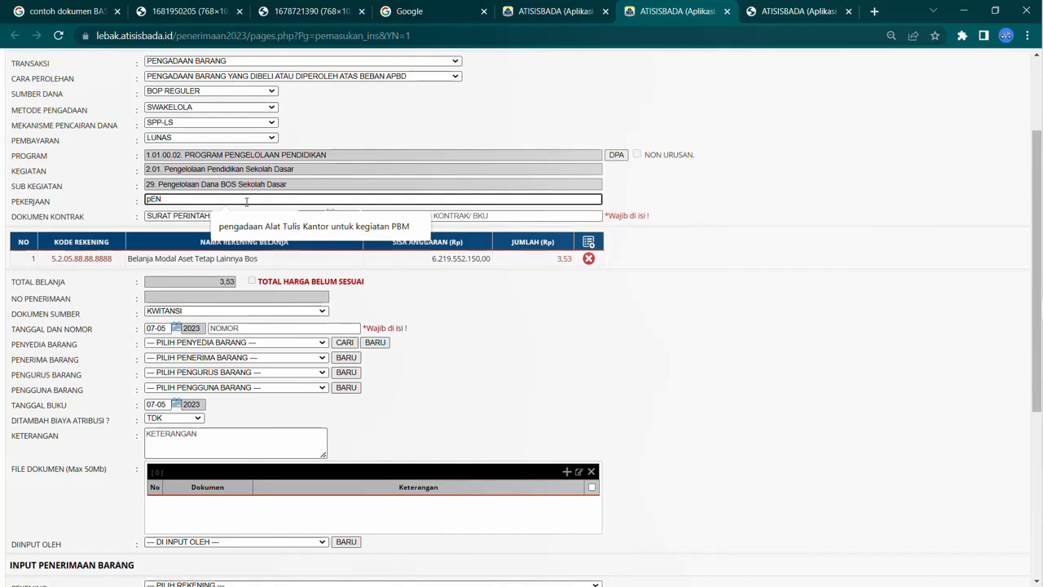
pyautogui.write('Pengada')
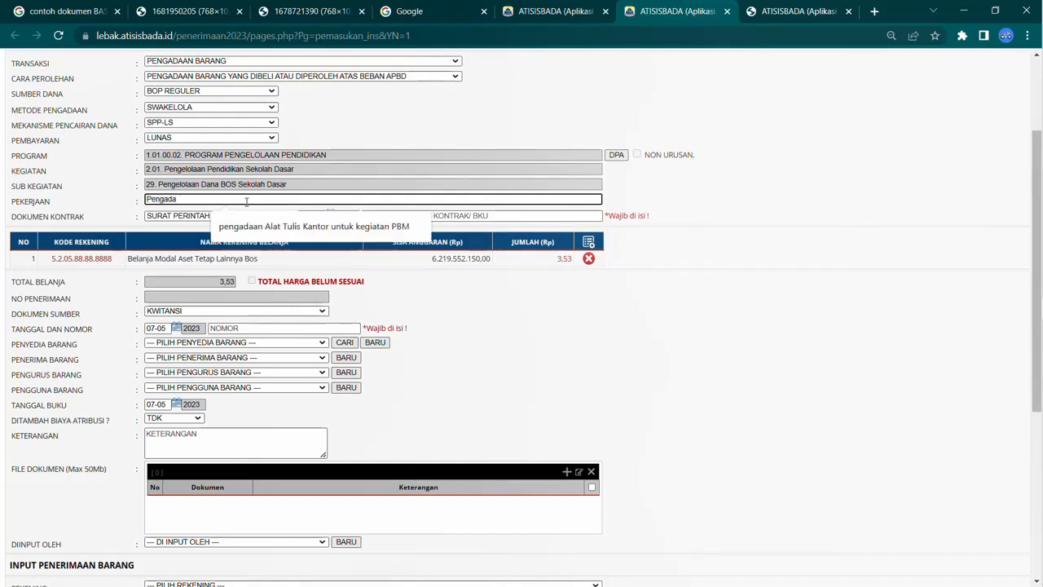
pyautogui.write('an BUK')
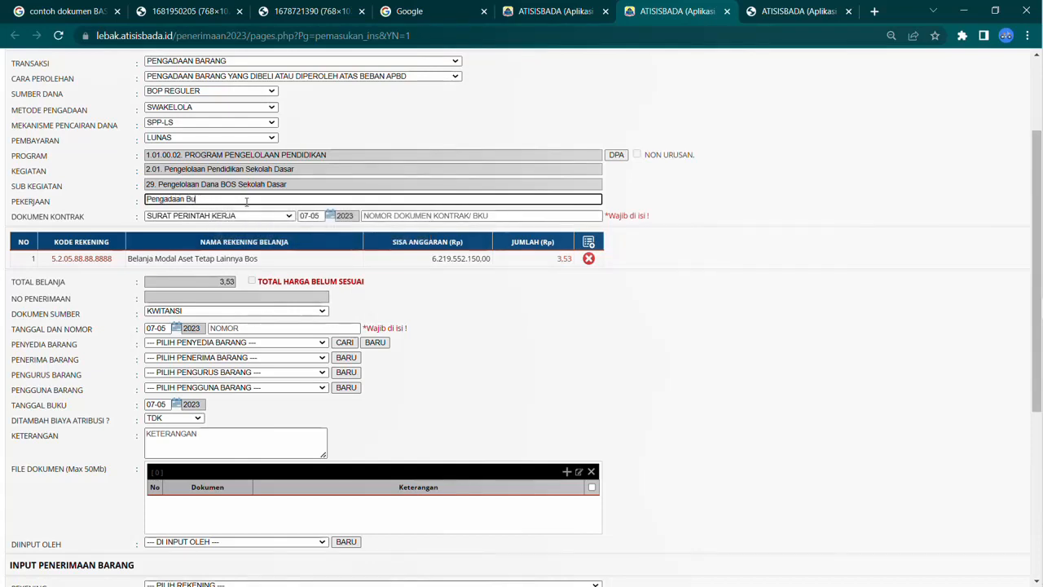
pyautogui.write('ku Pelajaran')
# Step: Set the contract document type to KUITANSI and its number to BPU005
pyautogui.click(258, 216)
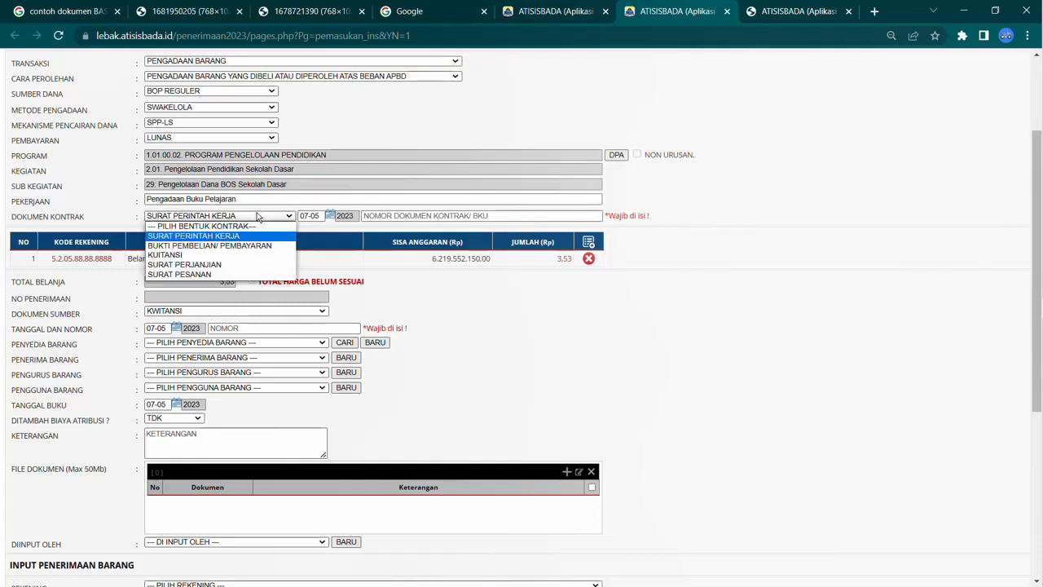
pyautogui.click(232, 259)
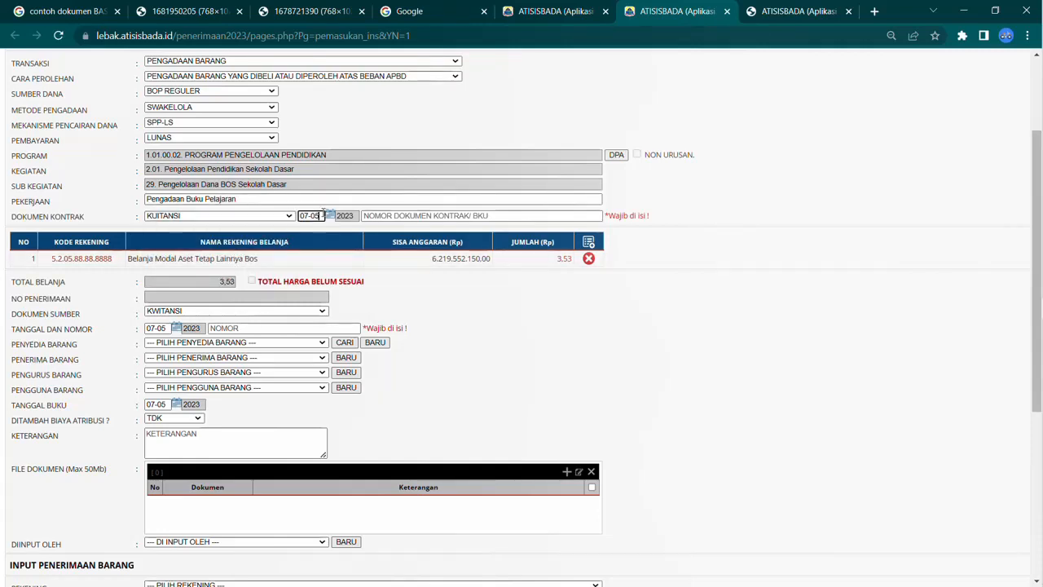
pyautogui.click(298, 215)
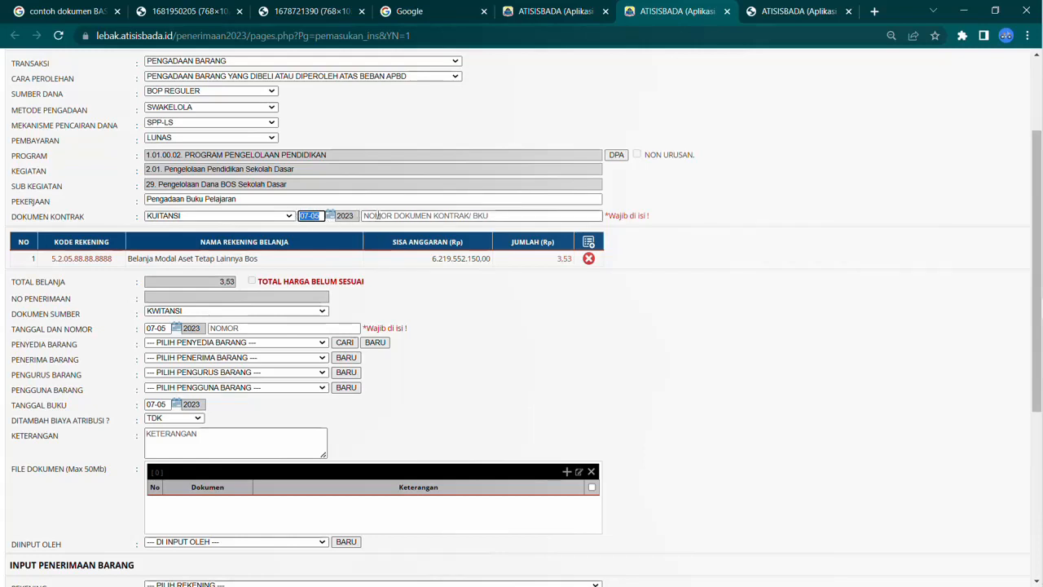
pyautogui.click(377, 213)
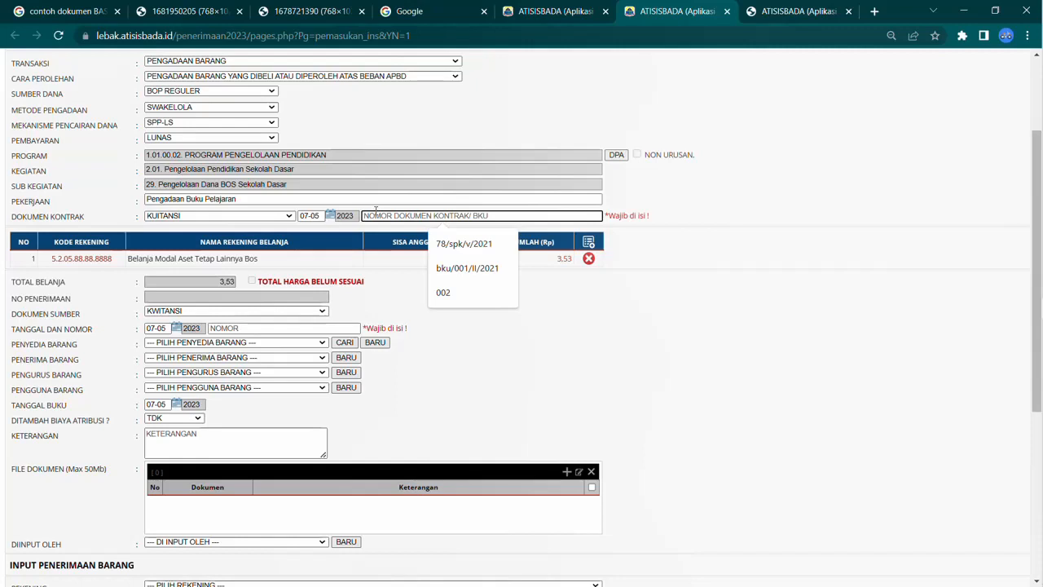
pyautogui.write('BPU')
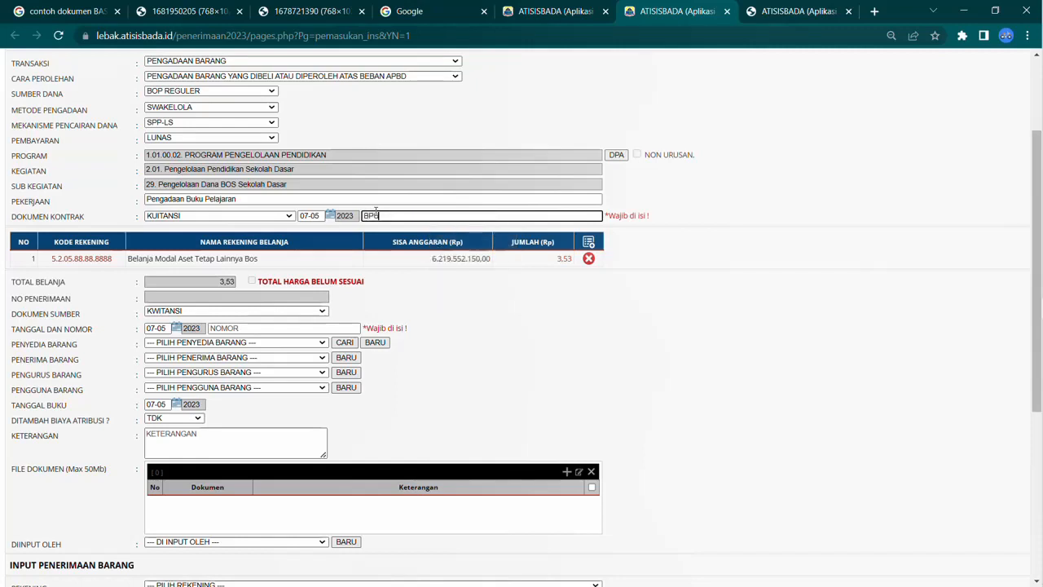
pyautogui.write('005')
# Step: Paste BPU005 as the source document number
pyautogui.click(197, 310)
pyautogui.click(167, 340)
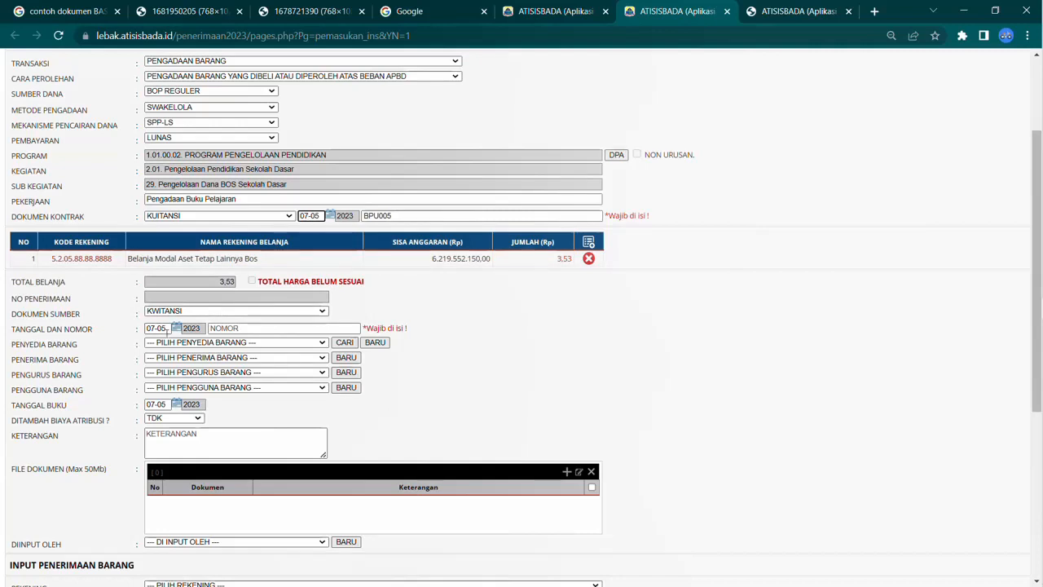
pyautogui.click(210, 328)
pyautogui.write('BPU005')
# Step: Choose ALBY STORE as the goods supplier
pyautogui.click(250, 343)
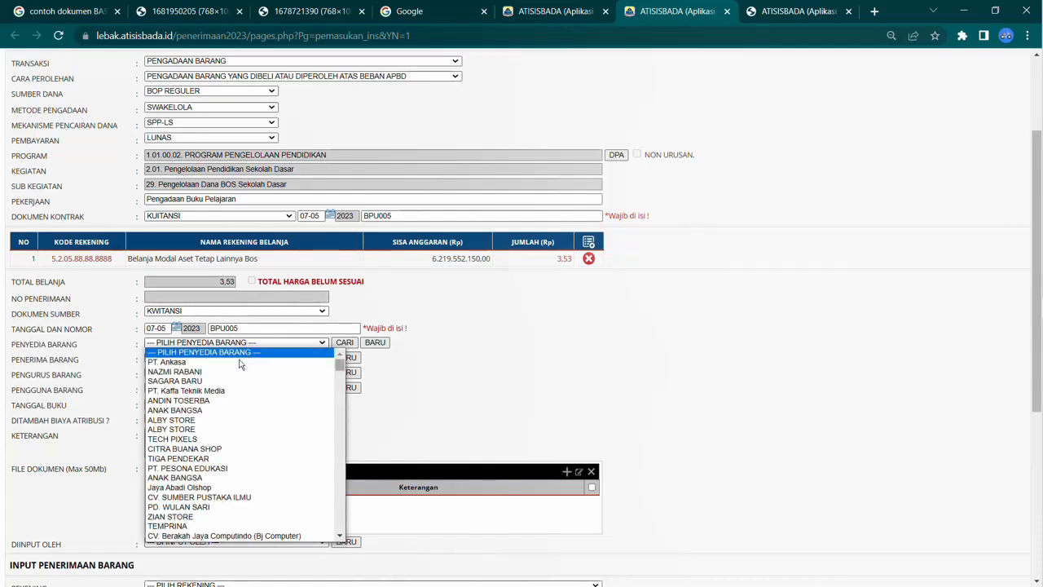
pyautogui.click(236, 422)
pyautogui.click(245, 358)
pyautogui.click(246, 361)
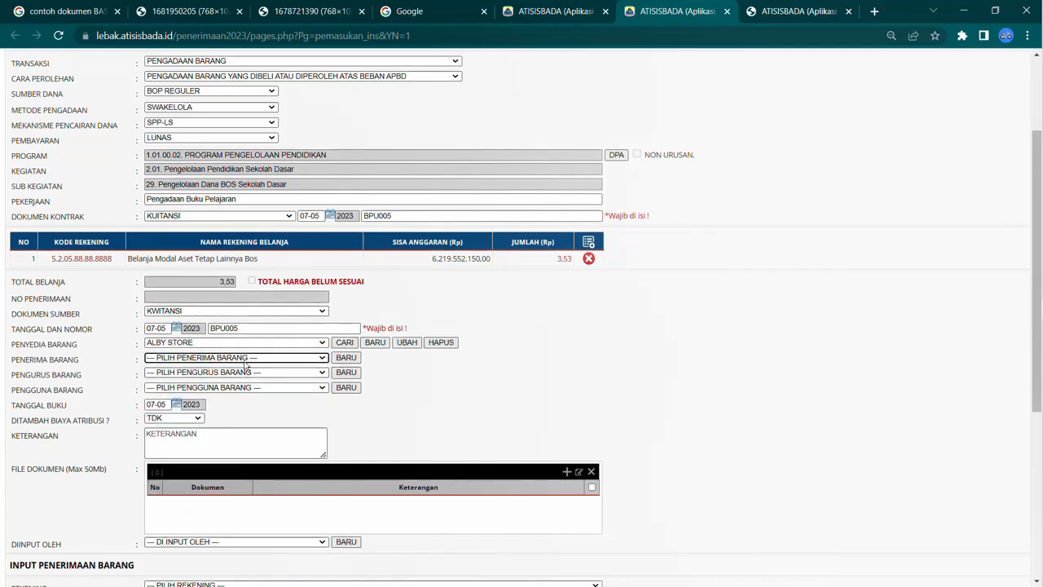
pyautogui.click(247, 374)
pyautogui.click(272, 415)
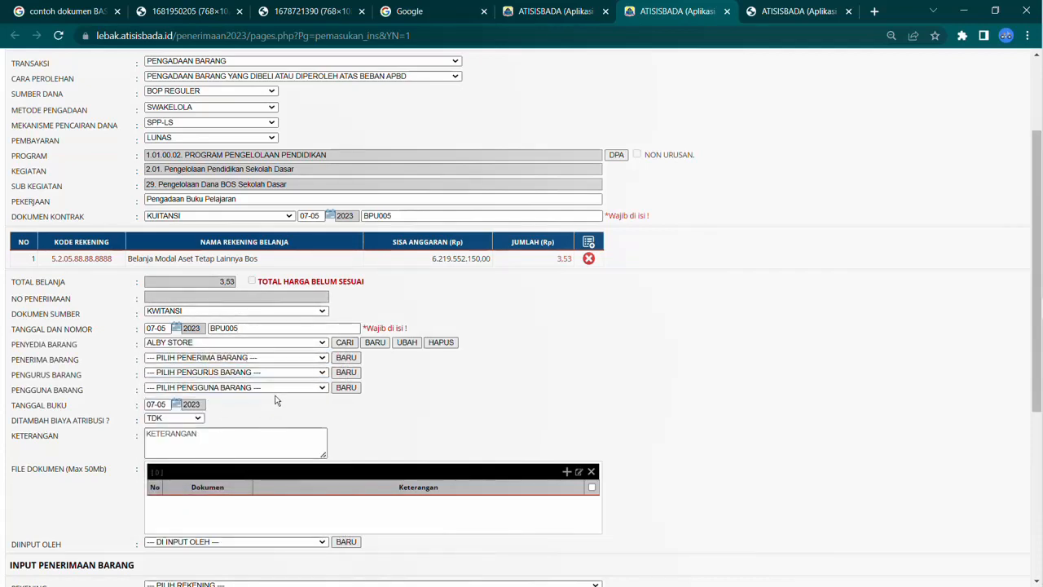
pyautogui.click(281, 388)
pyautogui.click(282, 418)
# Step: Set the contract document date to 04-04 2023 using the calendar
pyautogui.doubleClick(329, 213)
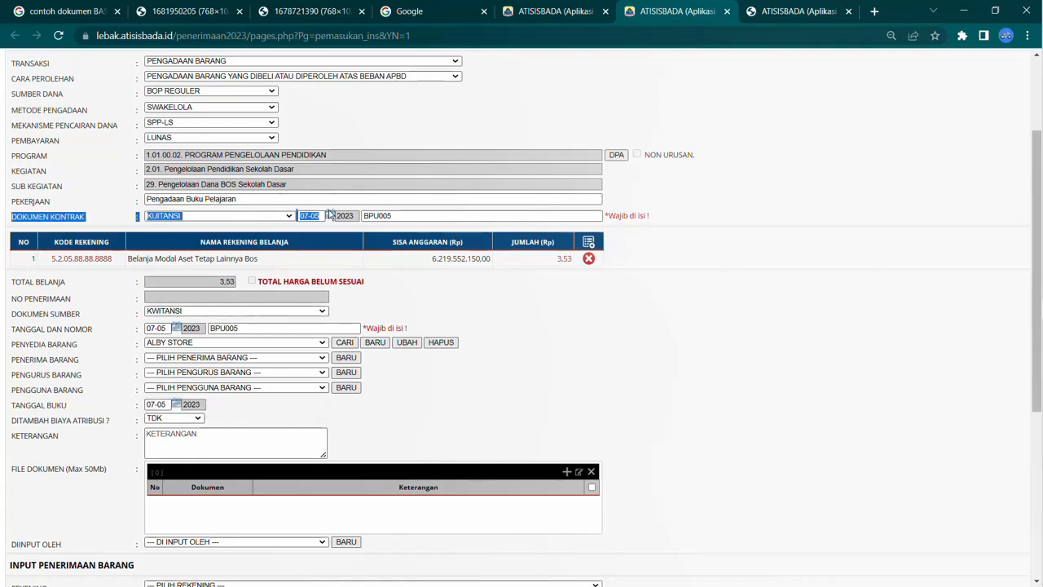
pyautogui.click(330, 214)
pyautogui.click(330, 215)
pyautogui.click(331, 216)
pyautogui.click(351, 232)
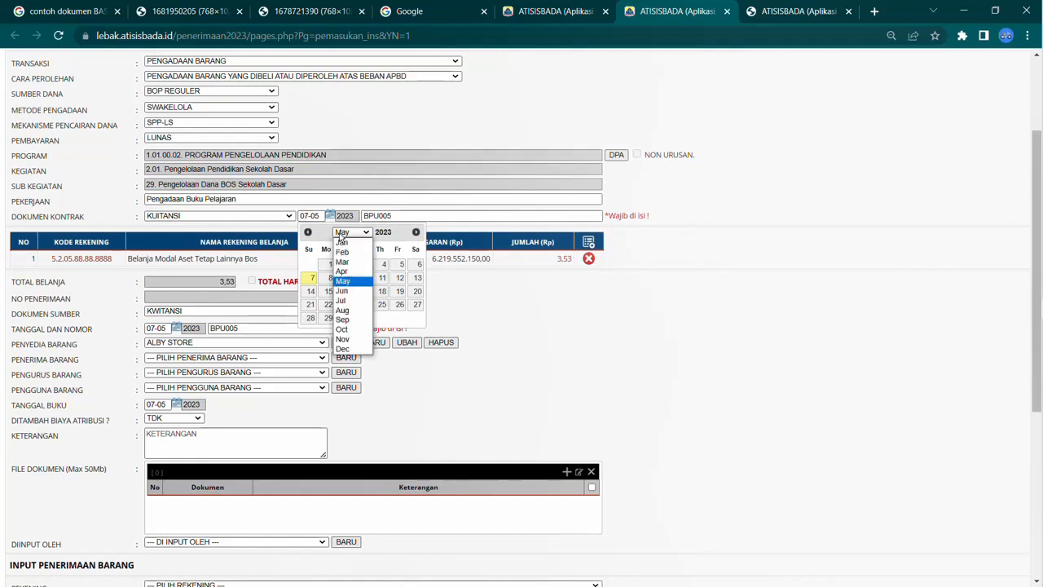
pyautogui.click(350, 275)
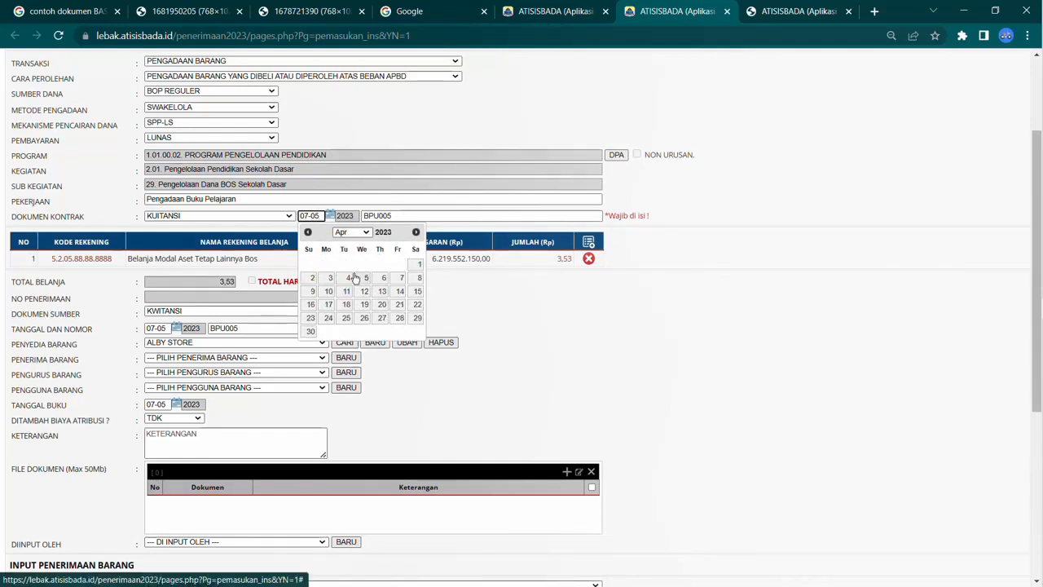
pyautogui.click(347, 278)
# Step: Set the source document date to 04-04 2023 using the calendar
pyautogui.click(176, 327)
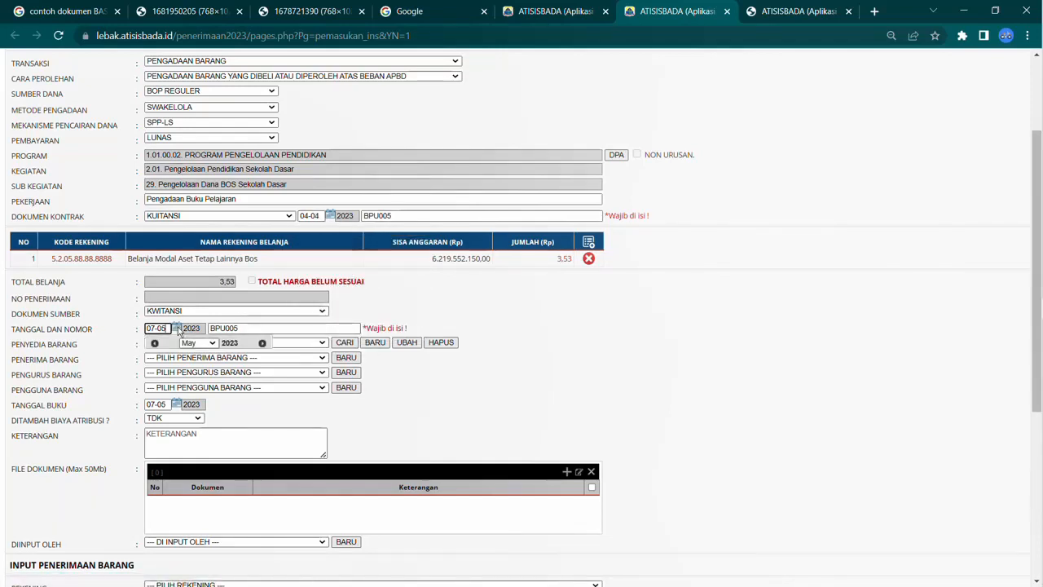
pyautogui.click(198, 344)
pyautogui.click(193, 384)
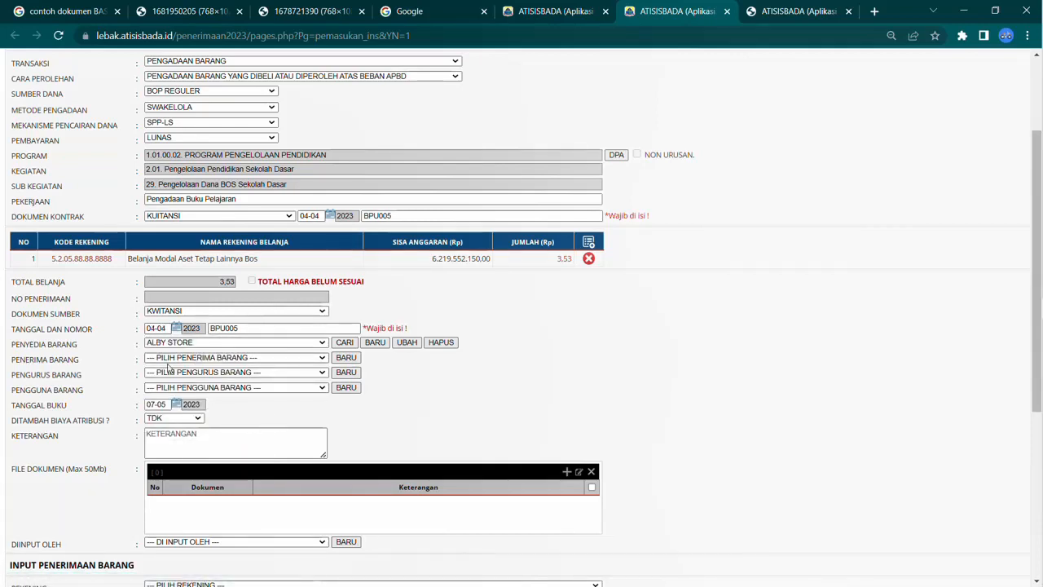
pyautogui.moveTo(169, 328); pyautogui.dragTo(147, 328)
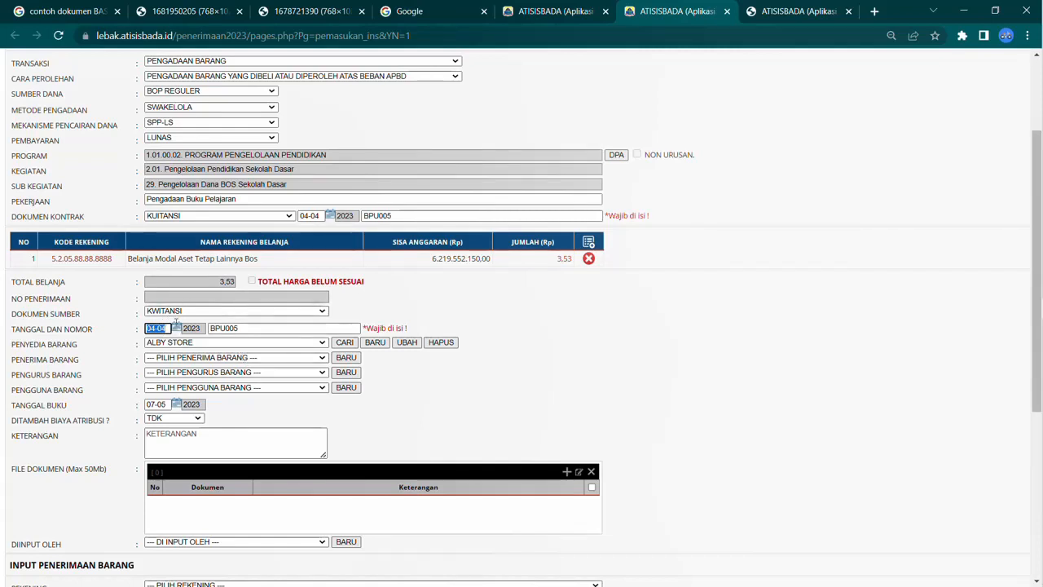
pyautogui.click(300, 212)
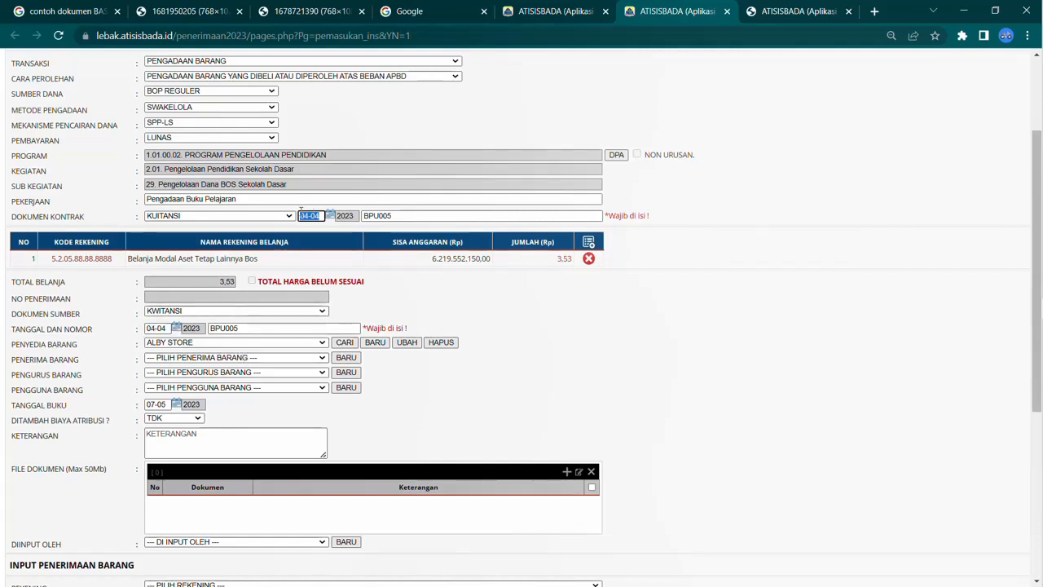
pyautogui.click(159, 328)
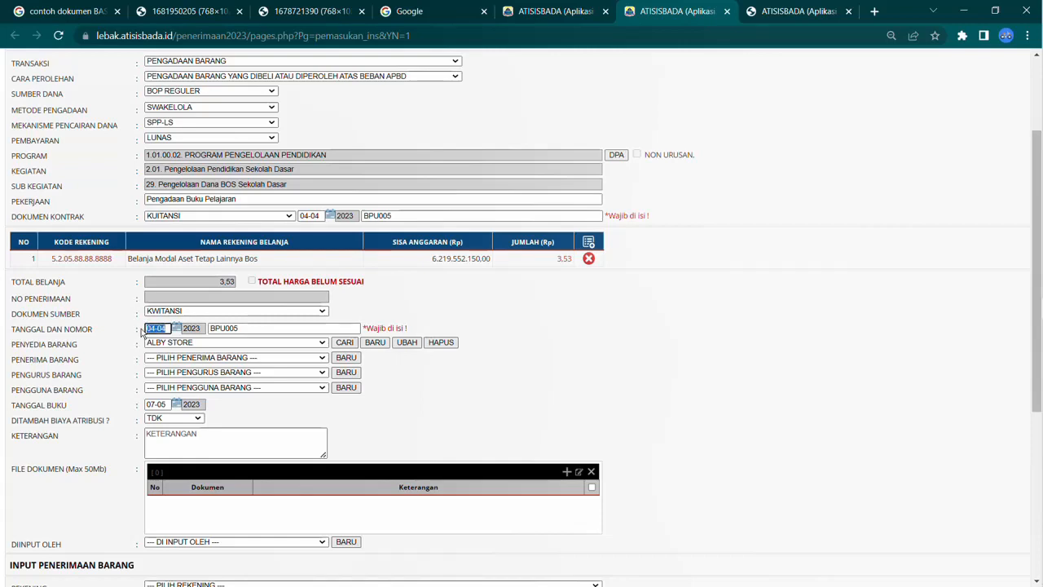
# Step: Set the book date (Tanggal Buku) to 04-04 2023 using the calendar
pyautogui.click(167, 403)
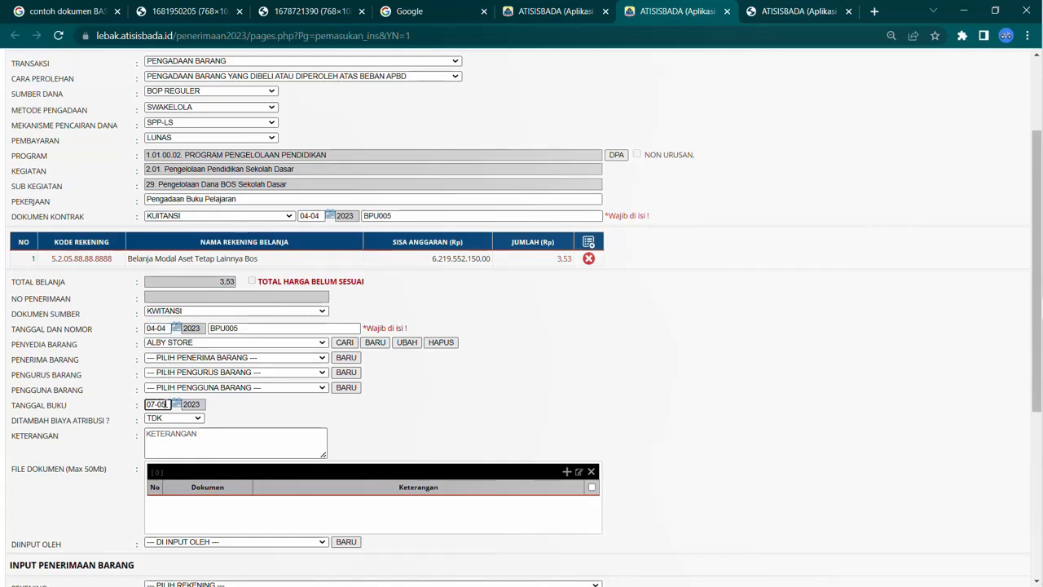
pyautogui.click(176, 403)
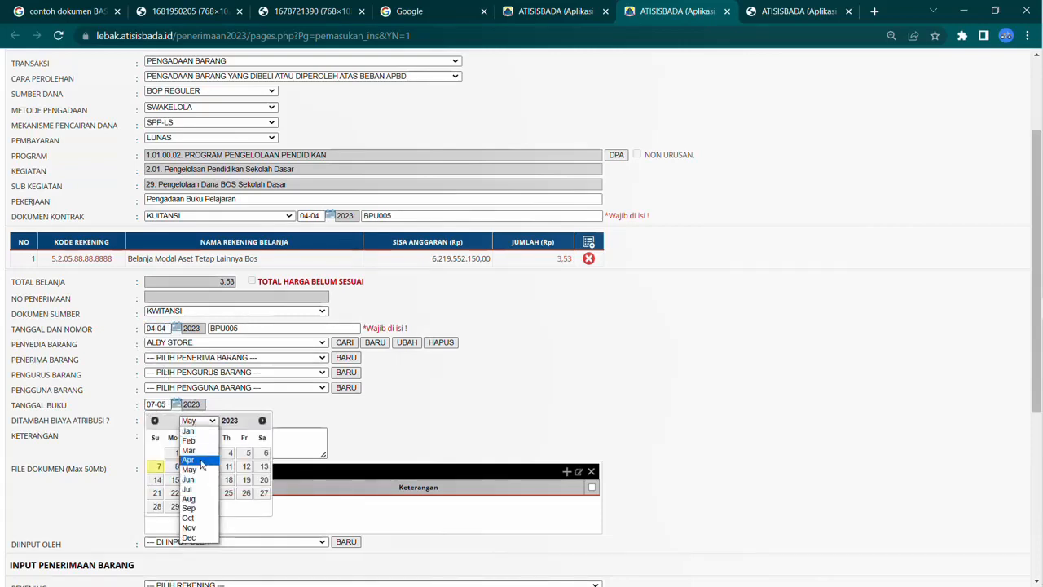
pyautogui.click(201, 453)
pyautogui.click(196, 423)
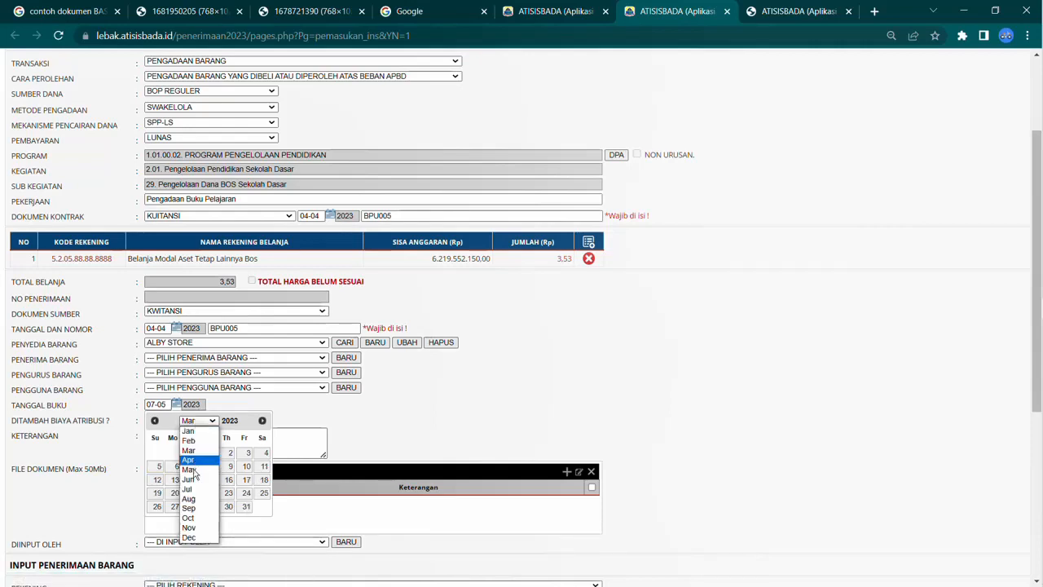
pyautogui.click(197, 470)
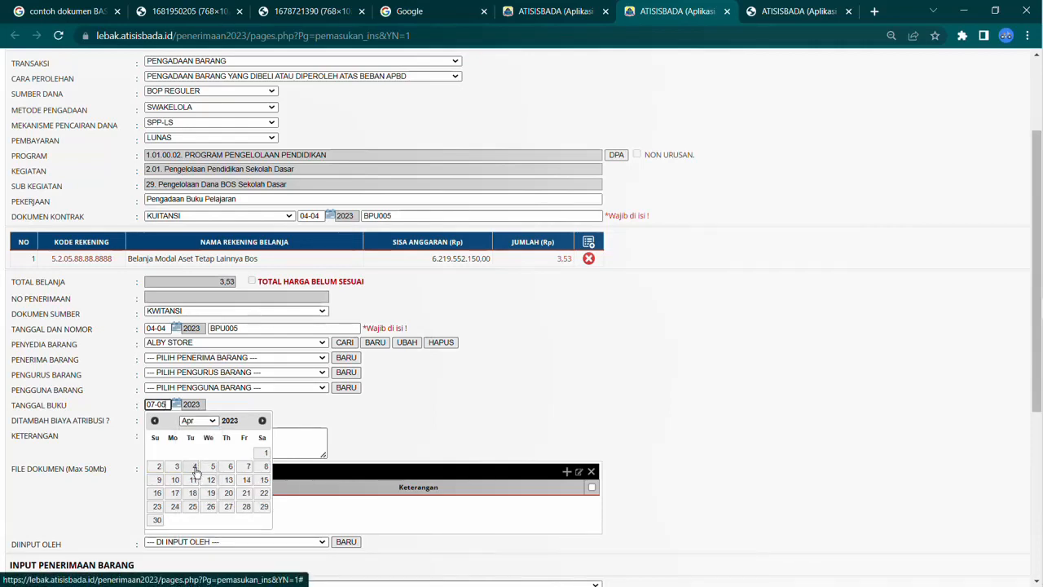
pyautogui.click(196, 469)
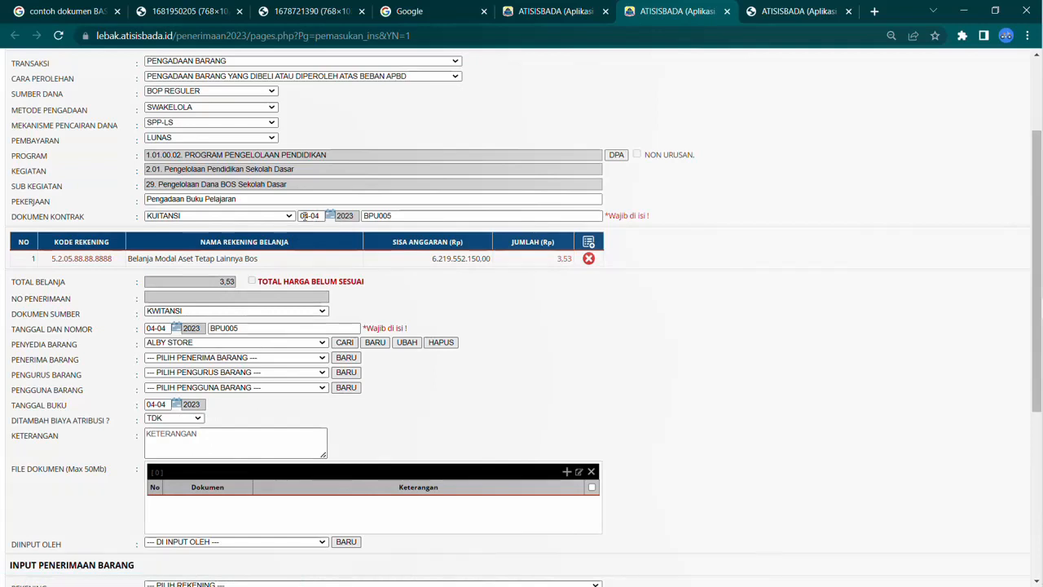
# Step: Select the staff member who inputs the receipt in the Diinput Oleh field
pyautogui.moveTo(320, 215); pyautogui.dragTo(298, 215)
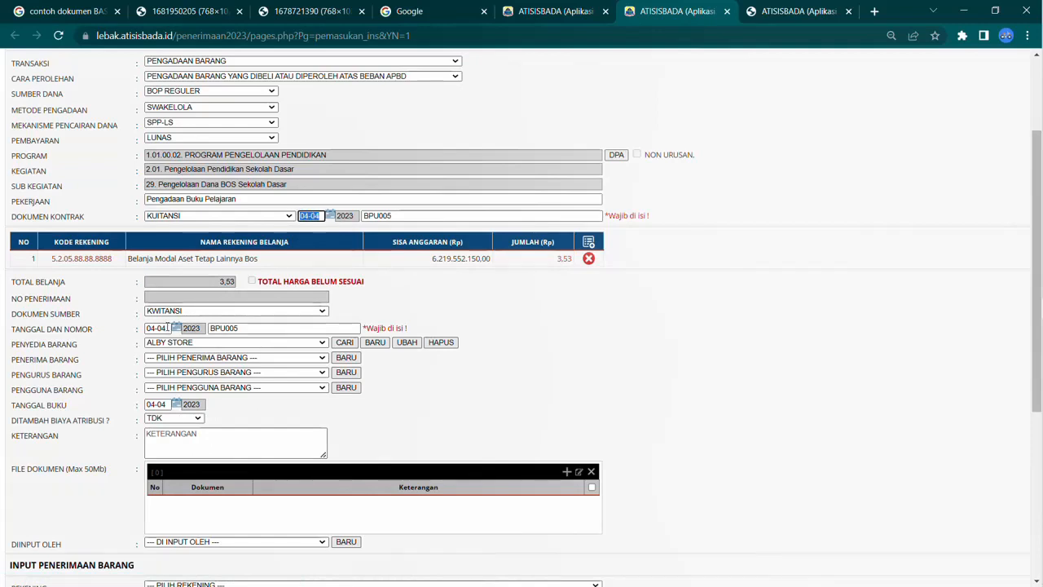
pyautogui.moveTo(166, 329); pyautogui.dragTo(148, 329)
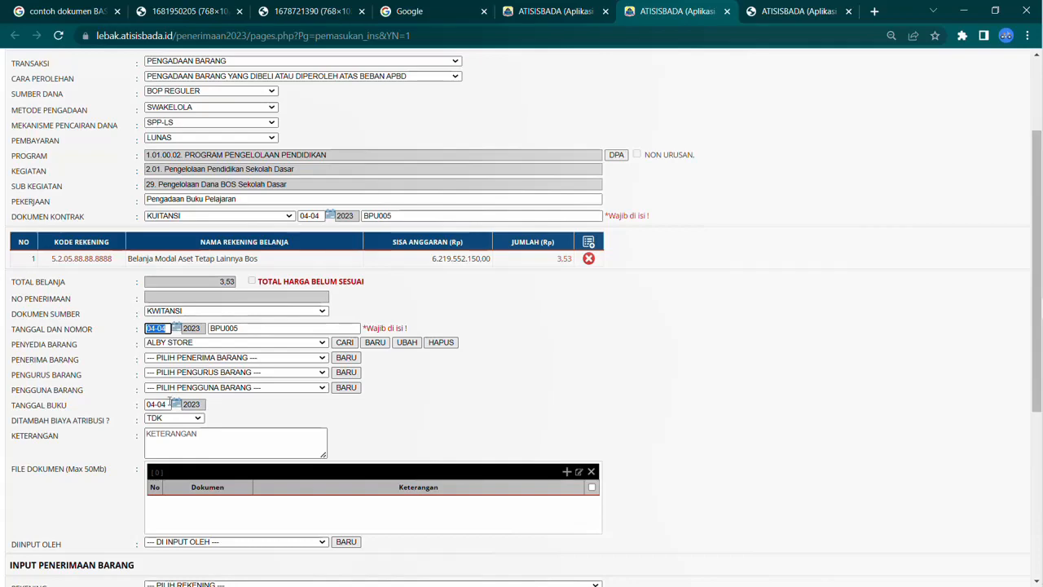
pyautogui.moveTo(167, 404); pyautogui.dragTo(147, 405)
pyautogui.scroll(-4, 323, 338)
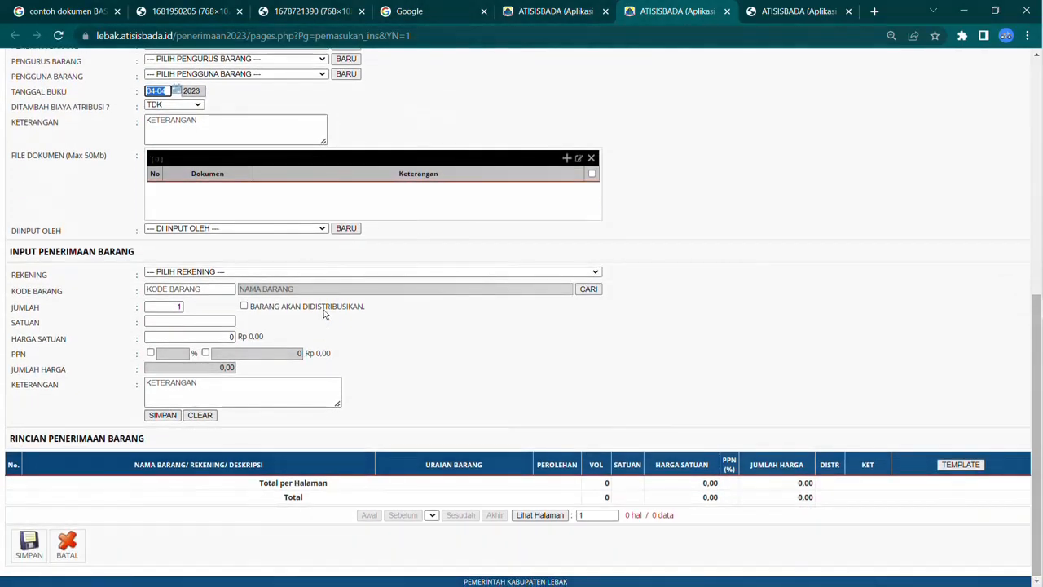
pyautogui.click(285, 229)
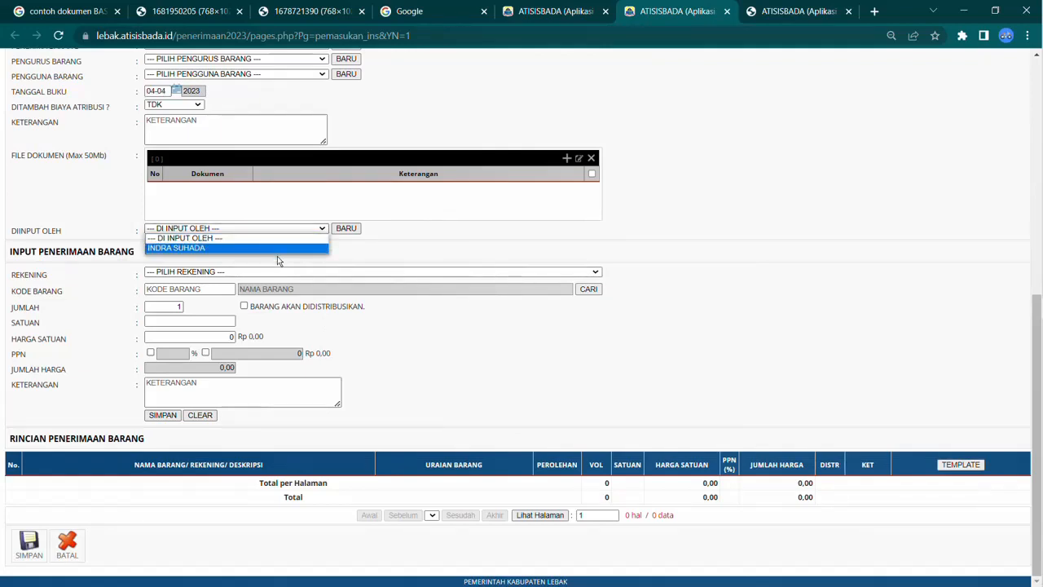
pyautogui.click(277, 256)
pyautogui.click(285, 229)
pyautogui.click(275, 248)
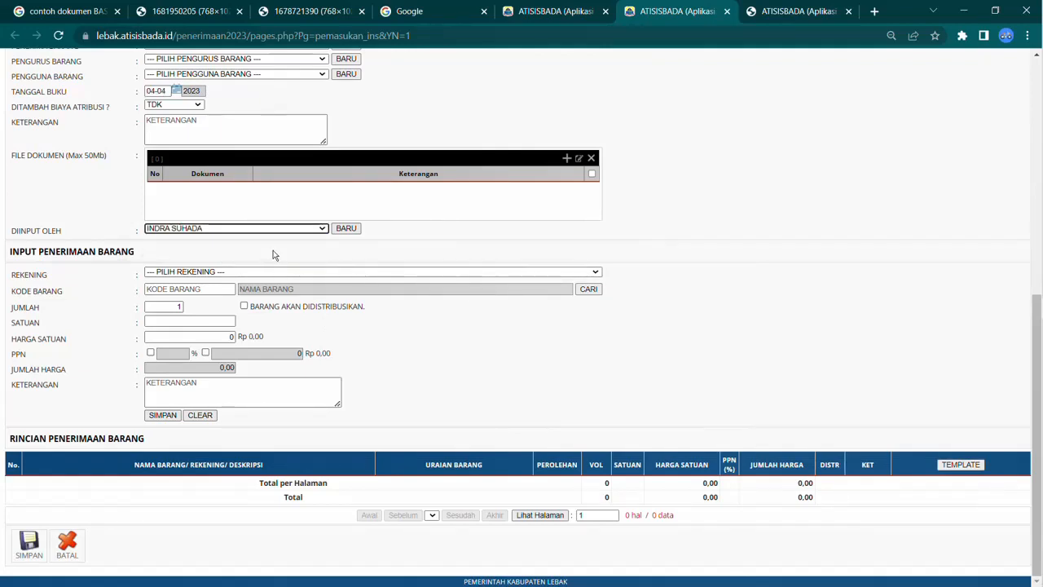
# Step: Apply the BUKU TEKS PELAJARAN item template using account 5.2.05.88.88.8888 Belanja Modal Aset Tetap Lainnya Bos
pyautogui.click(960, 466)
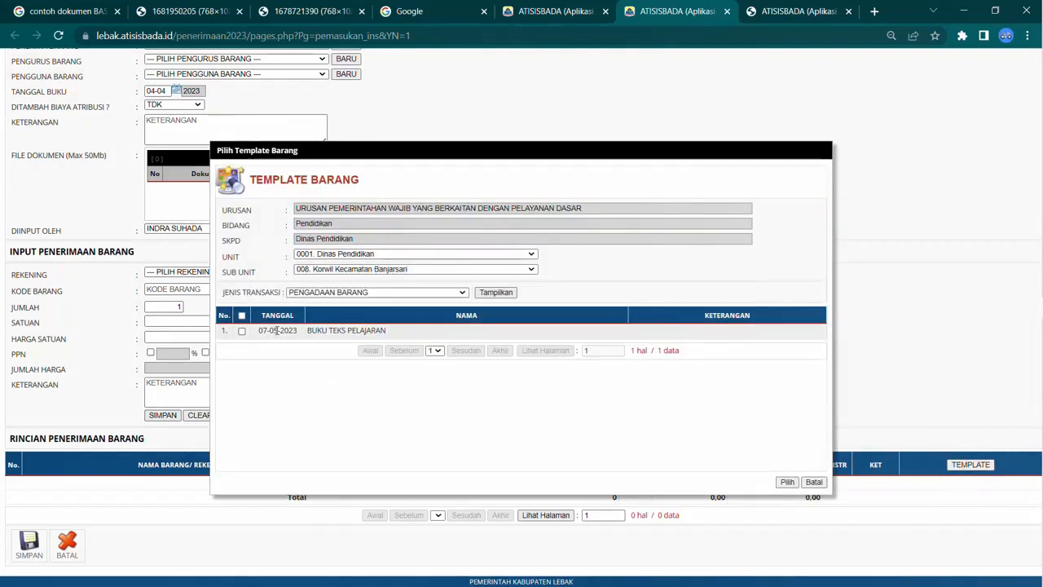
pyautogui.click(241, 330)
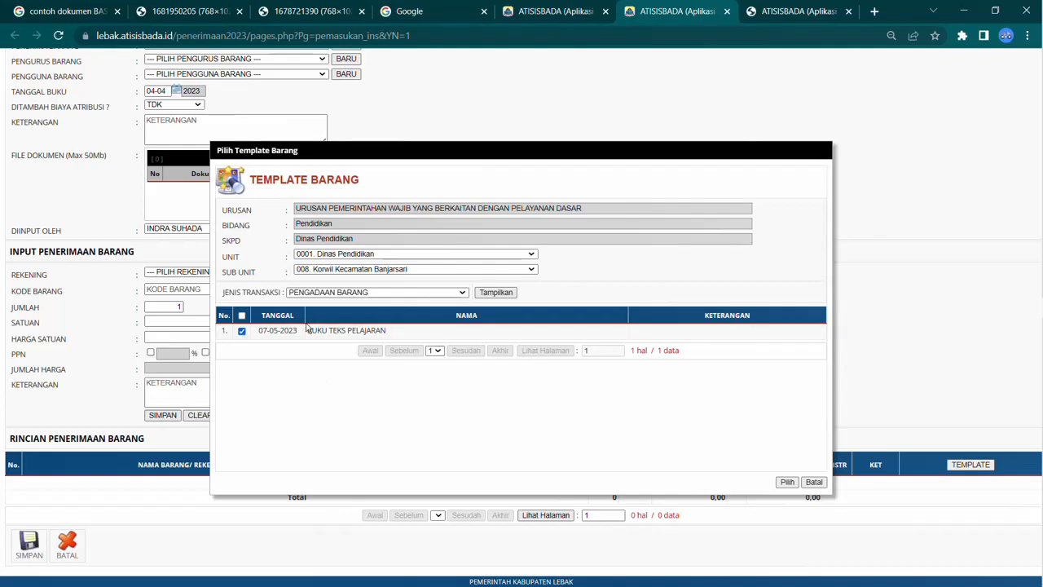
pyautogui.click(787, 483)
pyautogui.click(519, 322)
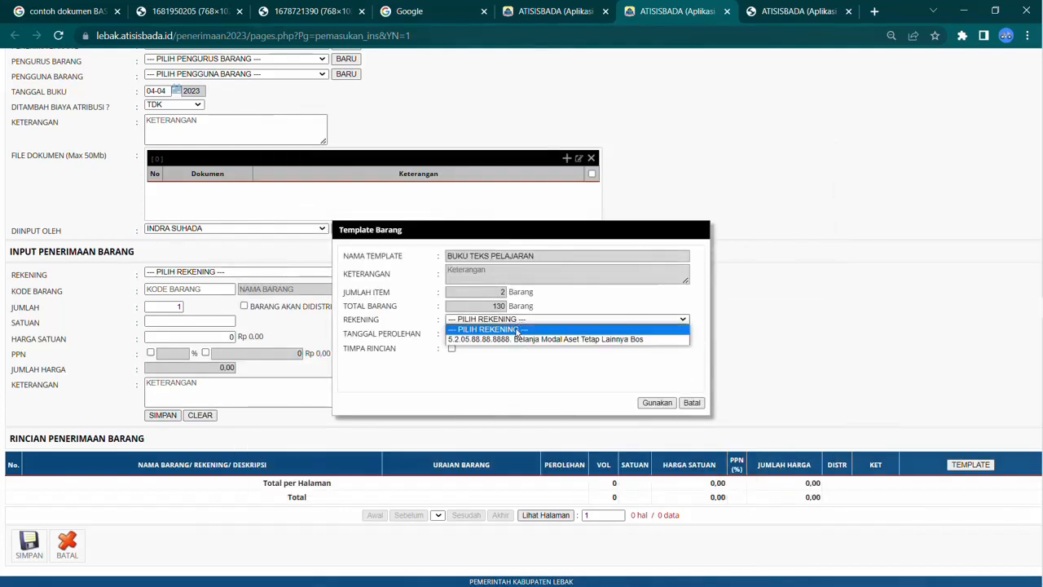
pyautogui.click(493, 339)
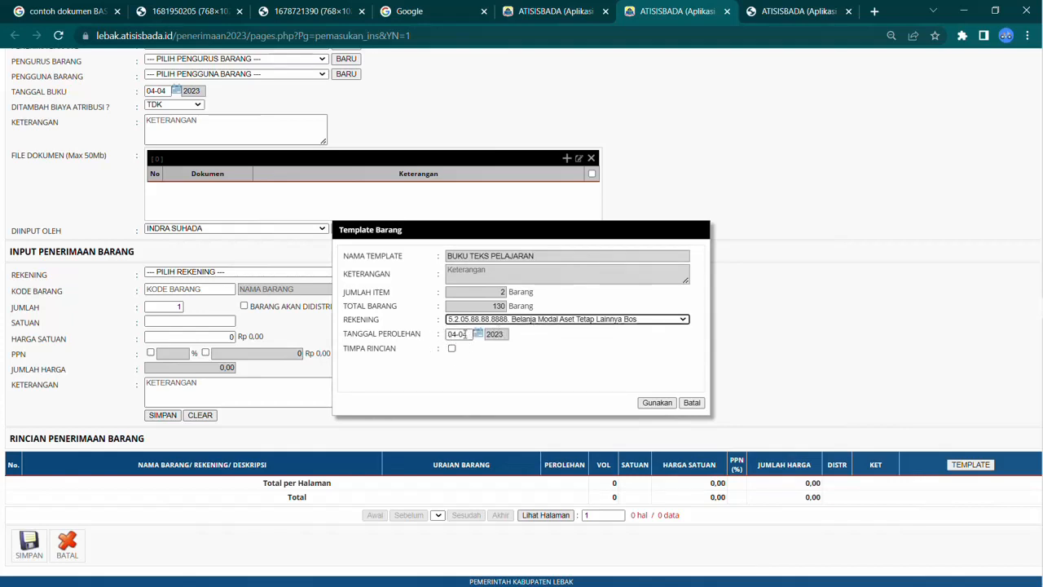
pyautogui.click(658, 402)
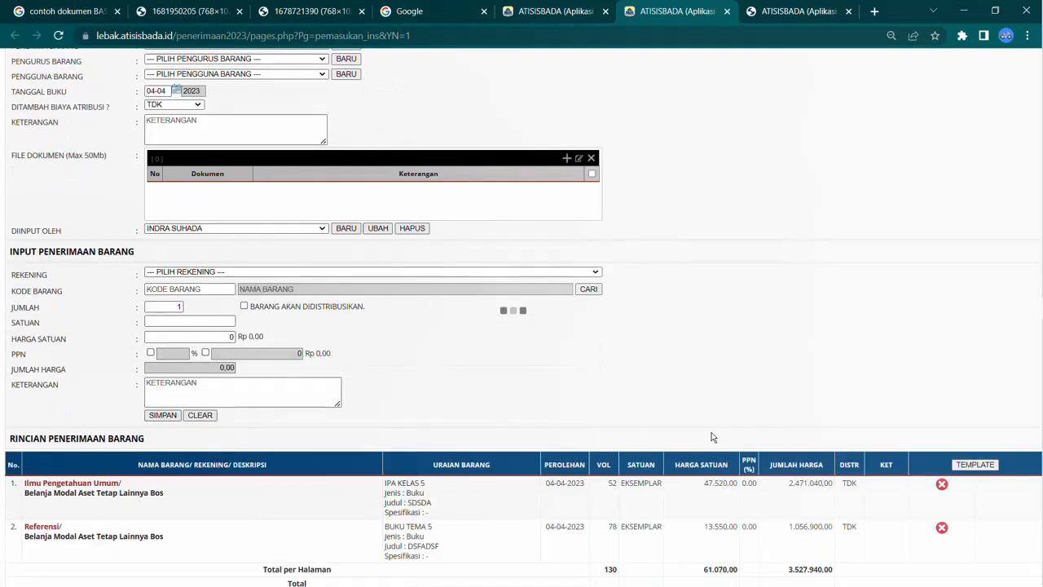
# Step: Set the budget account's amount to 3527940 so it matches the item total
pyautogui.scroll(-3, 712, 438)
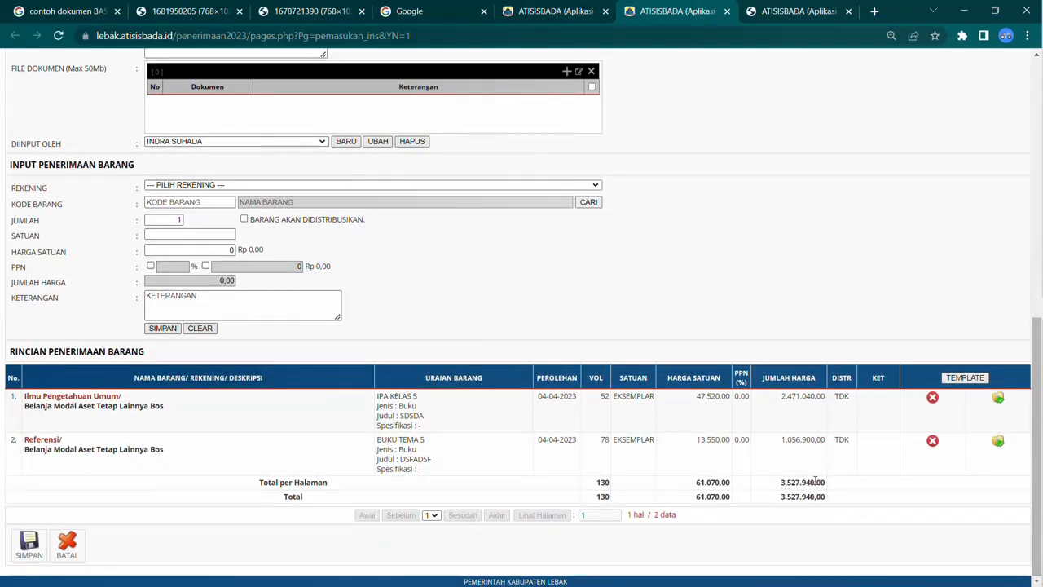
pyautogui.scroll(10, 814, 482)
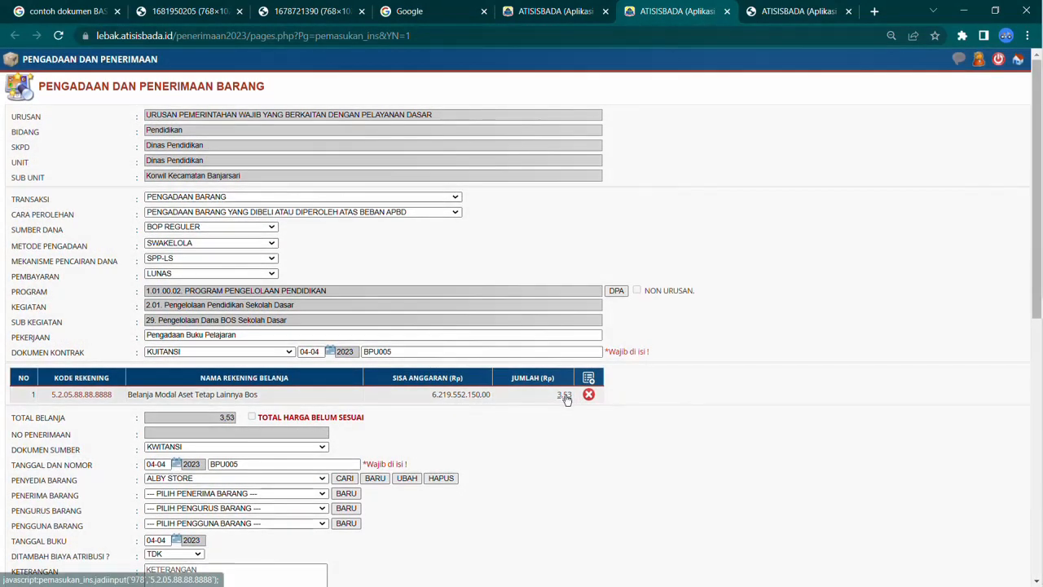
pyautogui.click(565, 395)
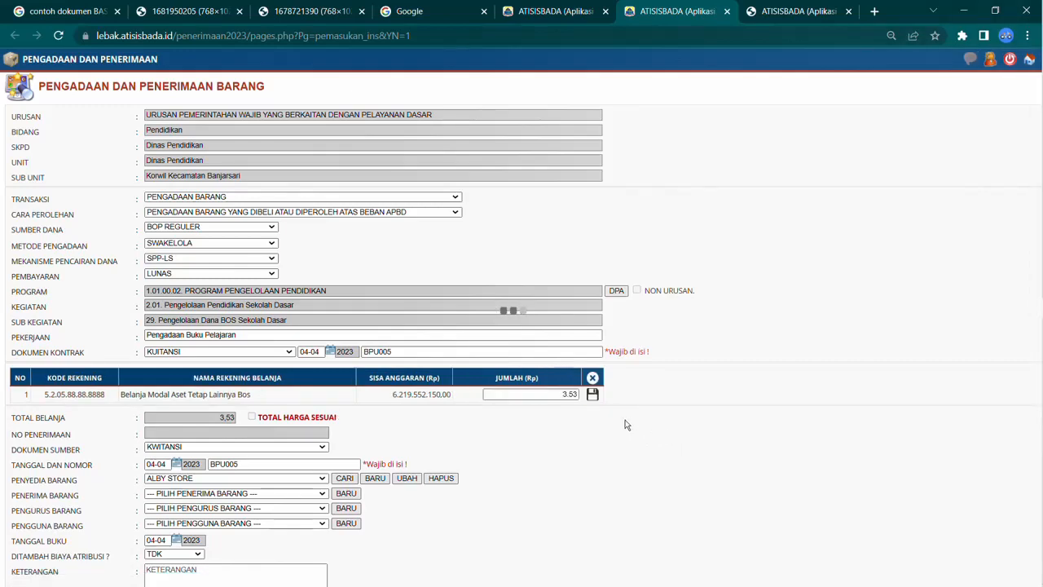
pyautogui.scroll(-10, 626, 424)
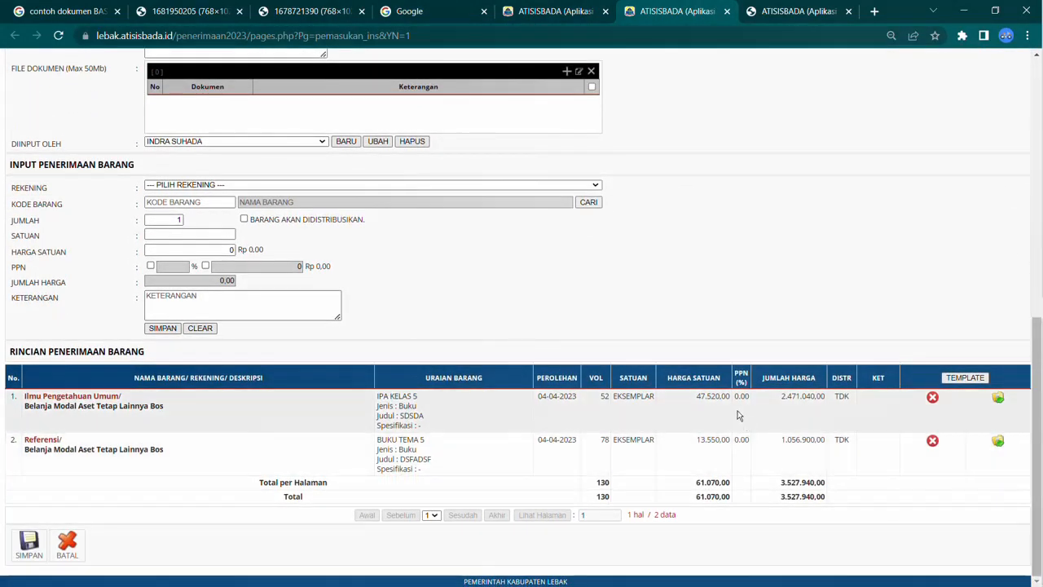
pyautogui.scroll(10, 737, 415)
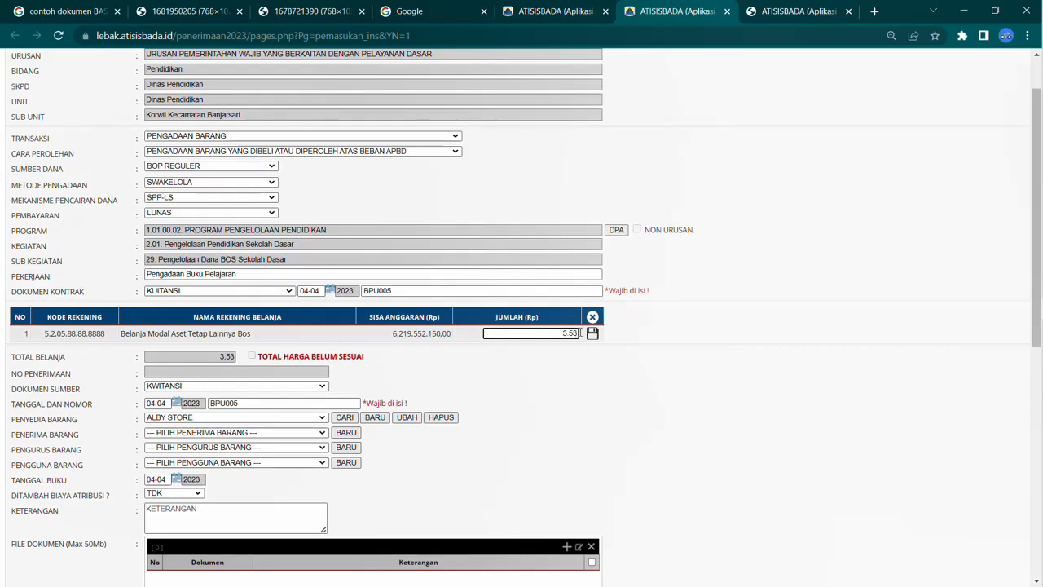
pyautogui.press('BackSpace')
pyautogui.write('27')
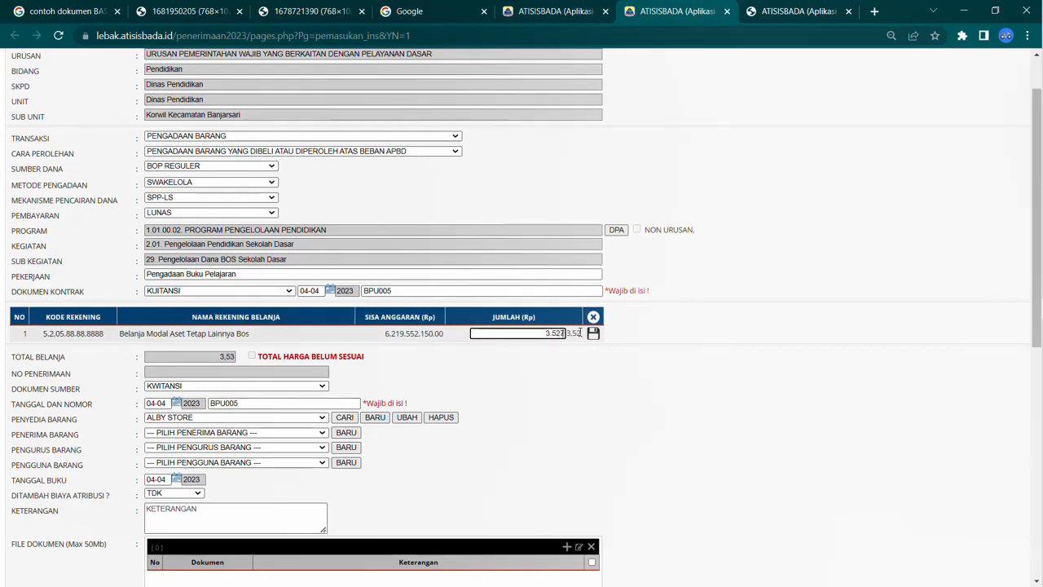
pyautogui.scroll(-10, 581, 332)
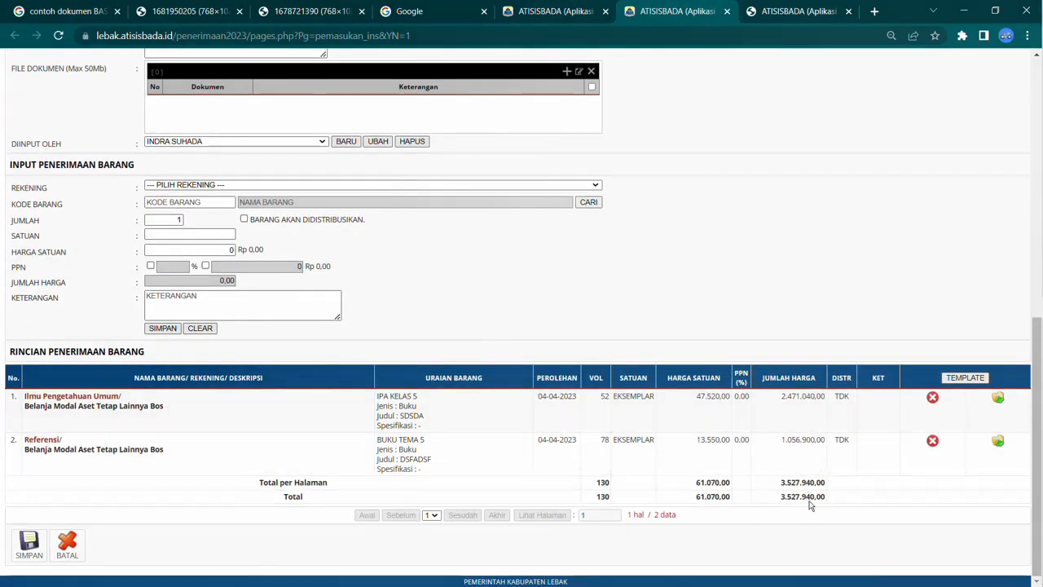
pyautogui.scroll(6, 814, 493)
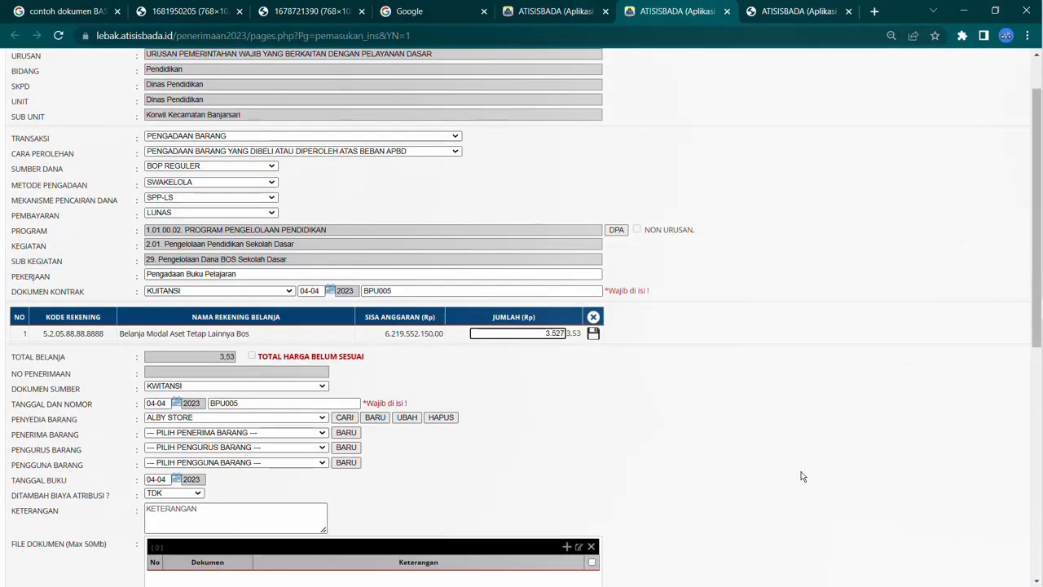
pyautogui.write('940')
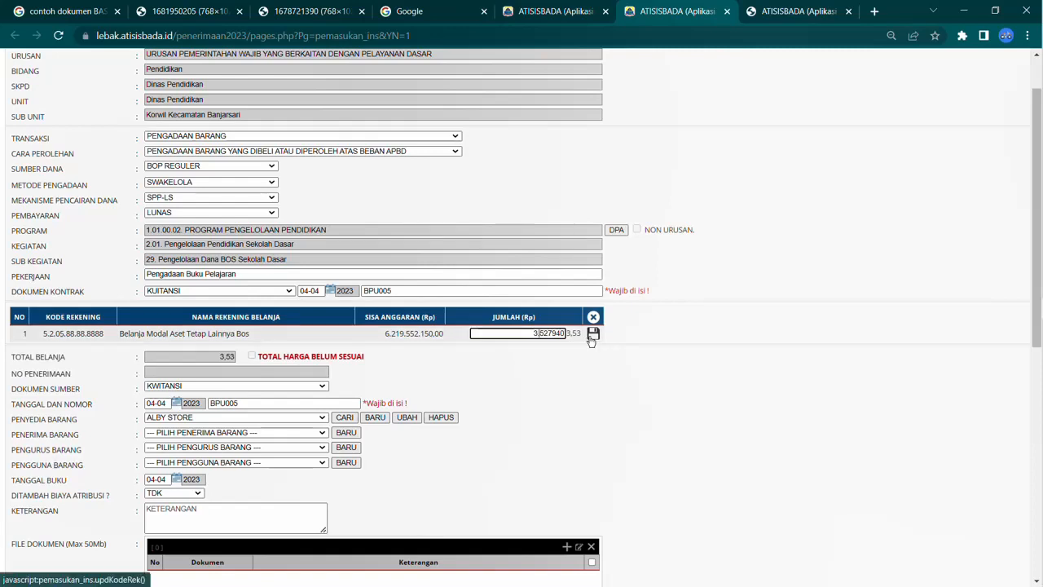
pyautogui.press('Delete')
pyautogui.press('BackSpace')
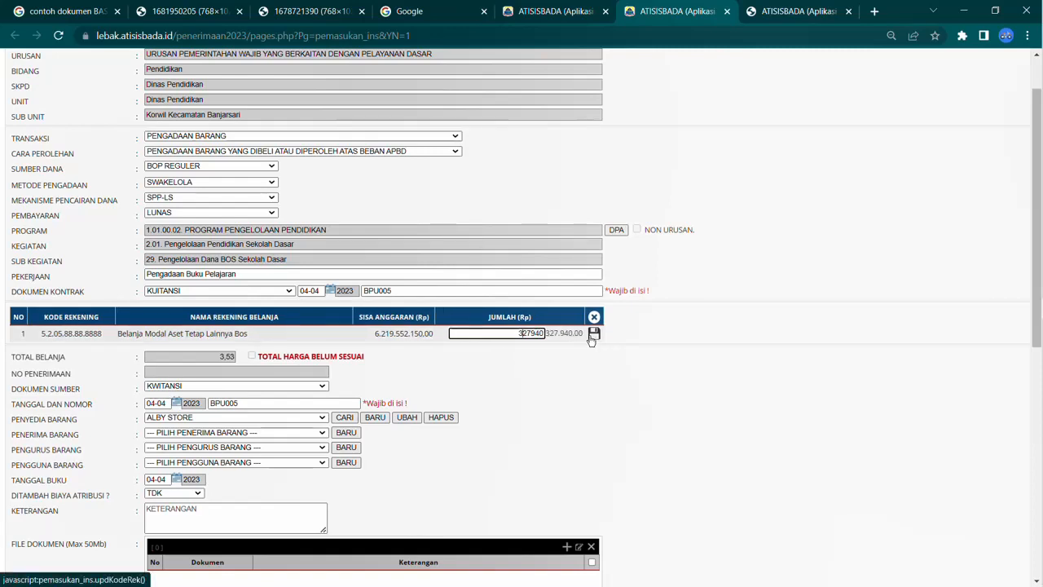
pyautogui.click(593, 335)
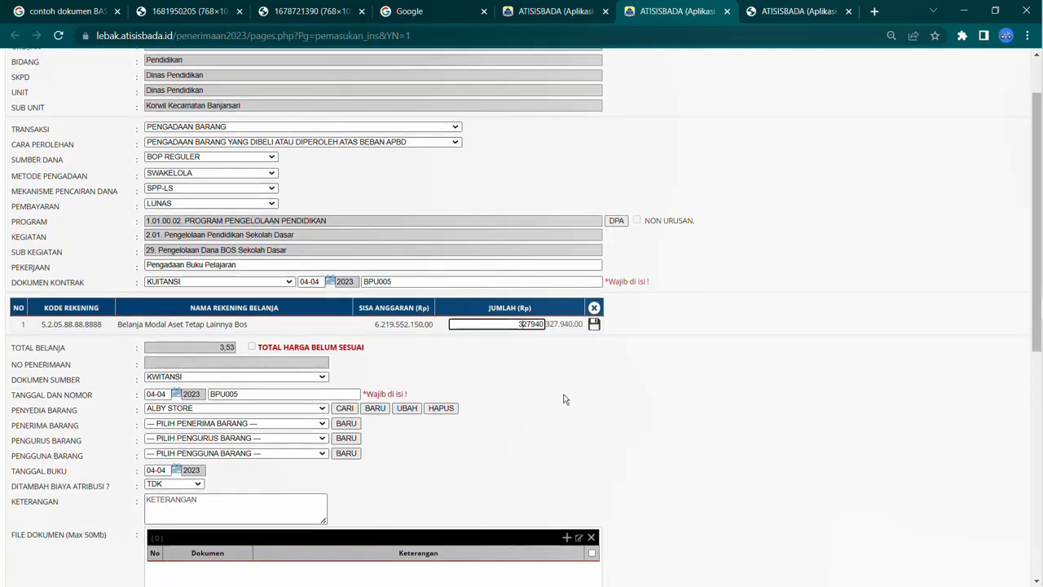
pyautogui.scroll(-6, 570, 366)
pyautogui.scroll(5, 564, 394)
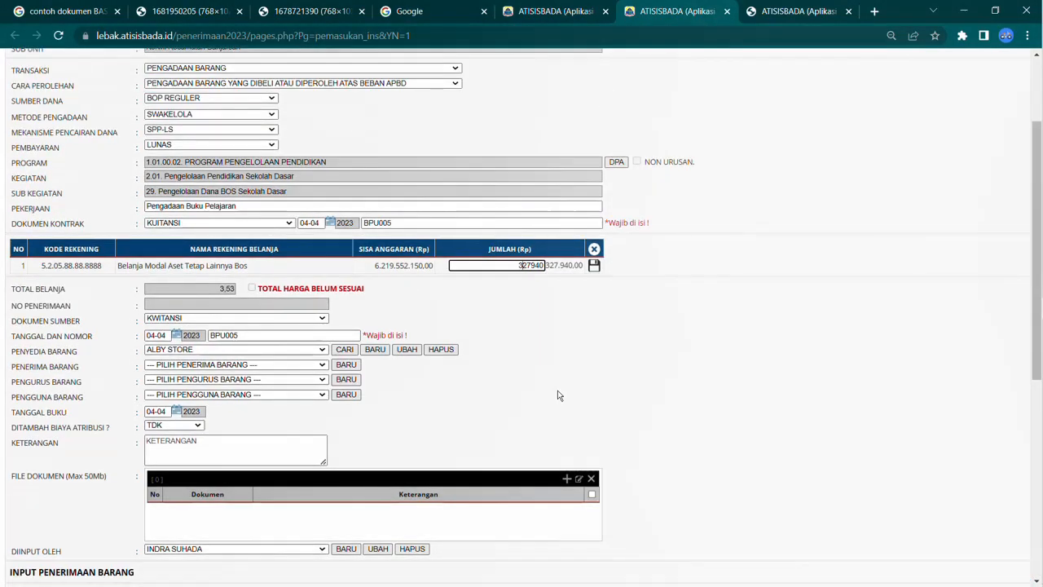
pyautogui.write('5')
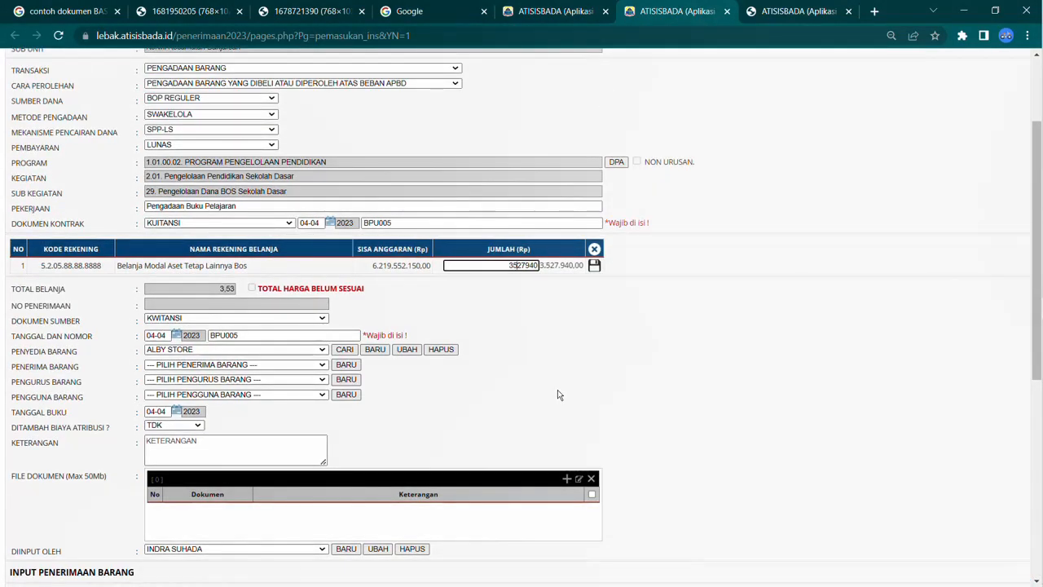
pyautogui.click(594, 265)
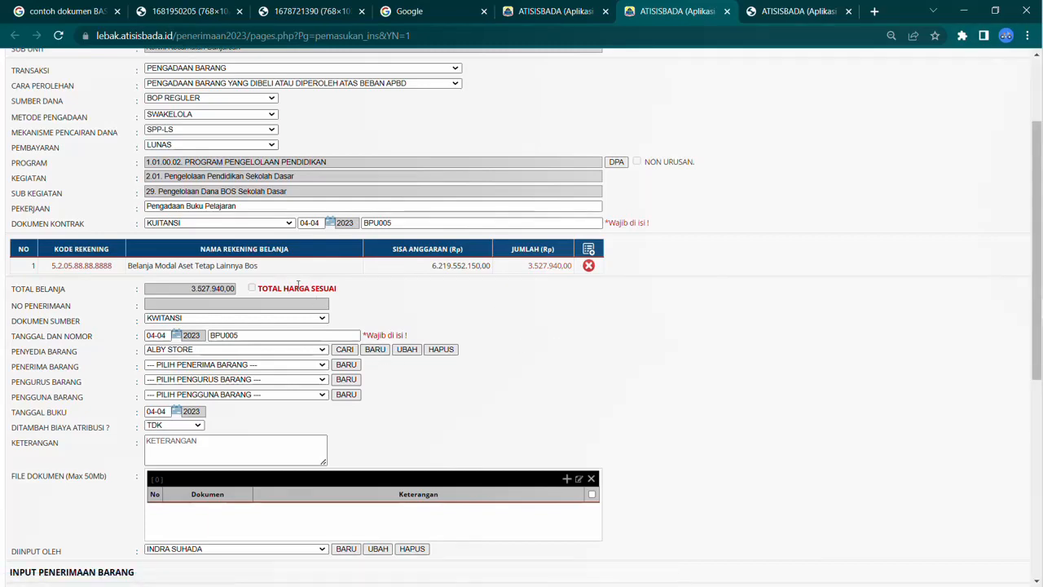
# Step: Save the procurement receipt
pyautogui.scroll(-5, 296, 289)
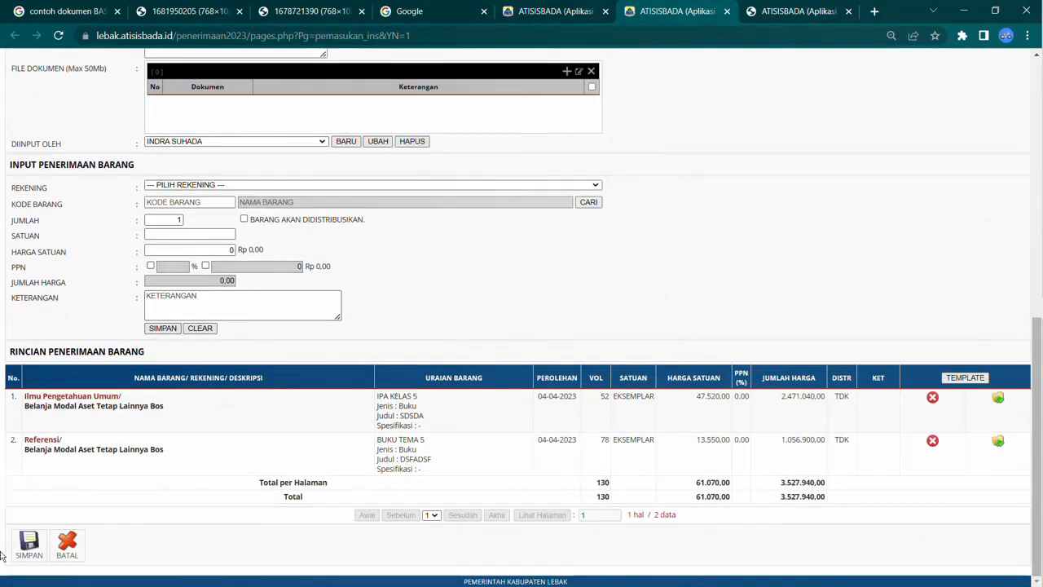
pyautogui.click(16, 544)
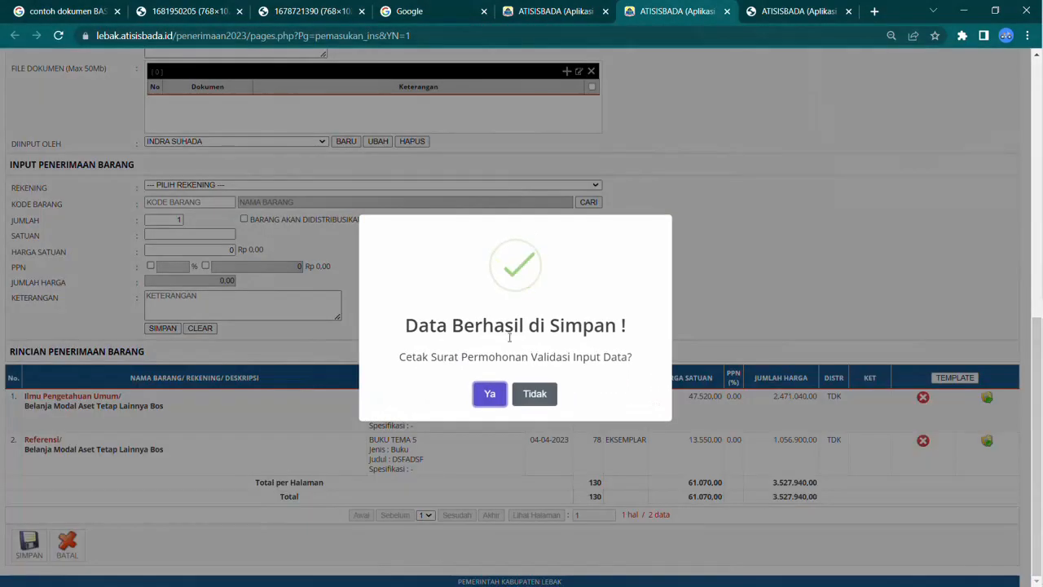
pyautogui.click(487, 395)
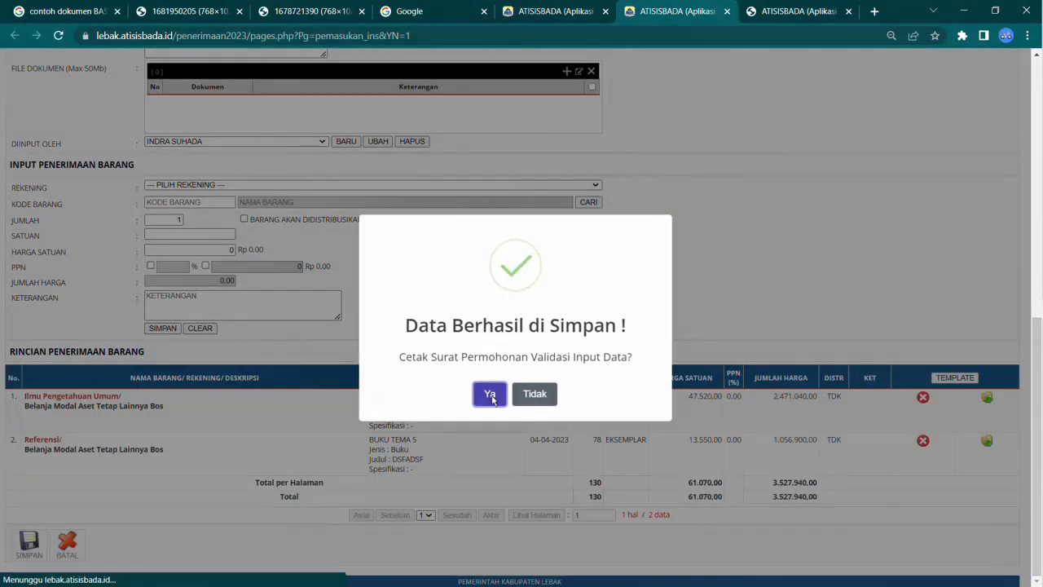
# Step: Display the receipt list and open the new receipt's details
pyautogui.click(574, 20)
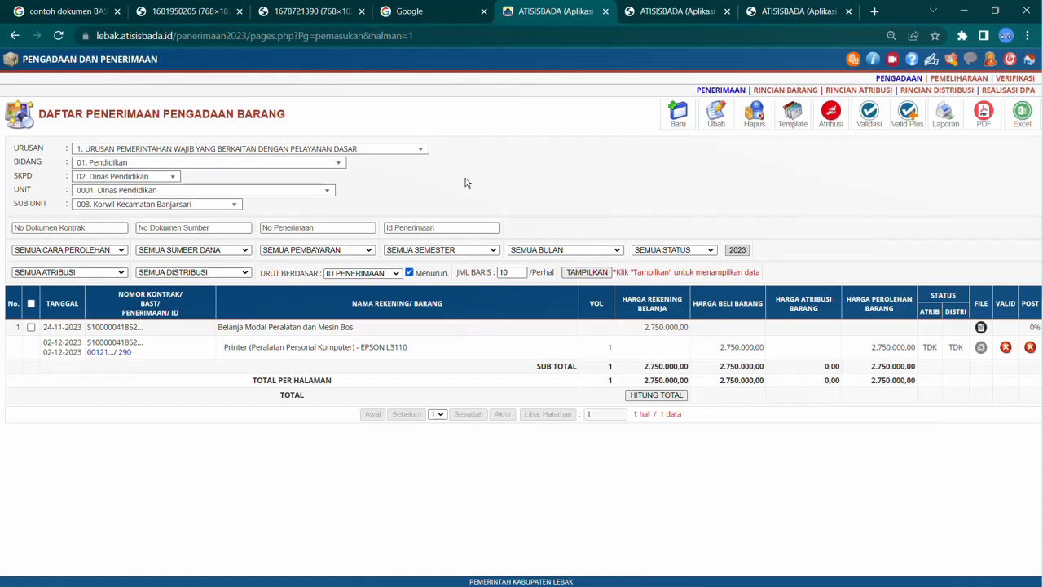
pyautogui.click(580, 274)
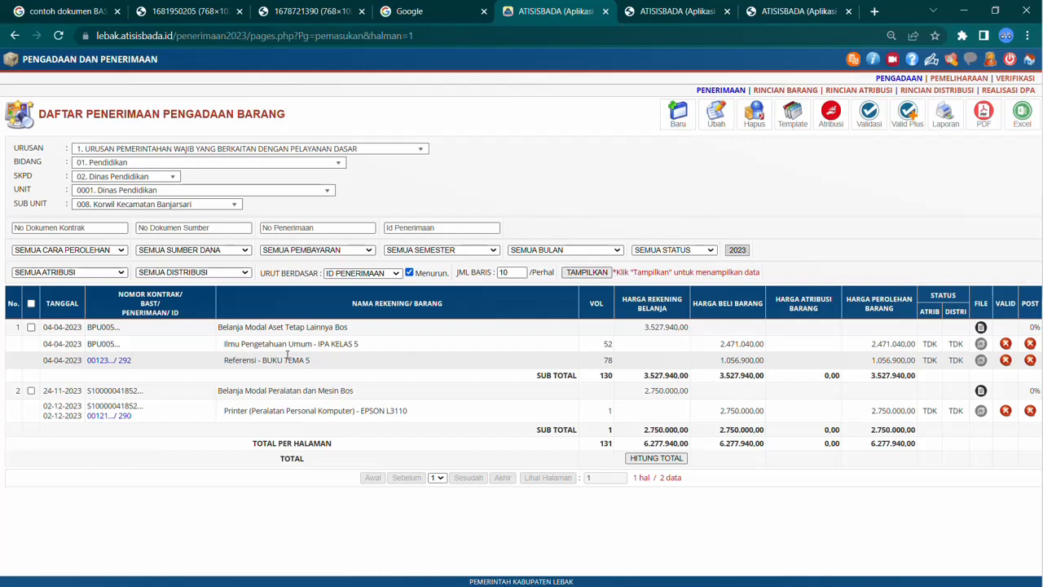
pyautogui.click(114, 364)
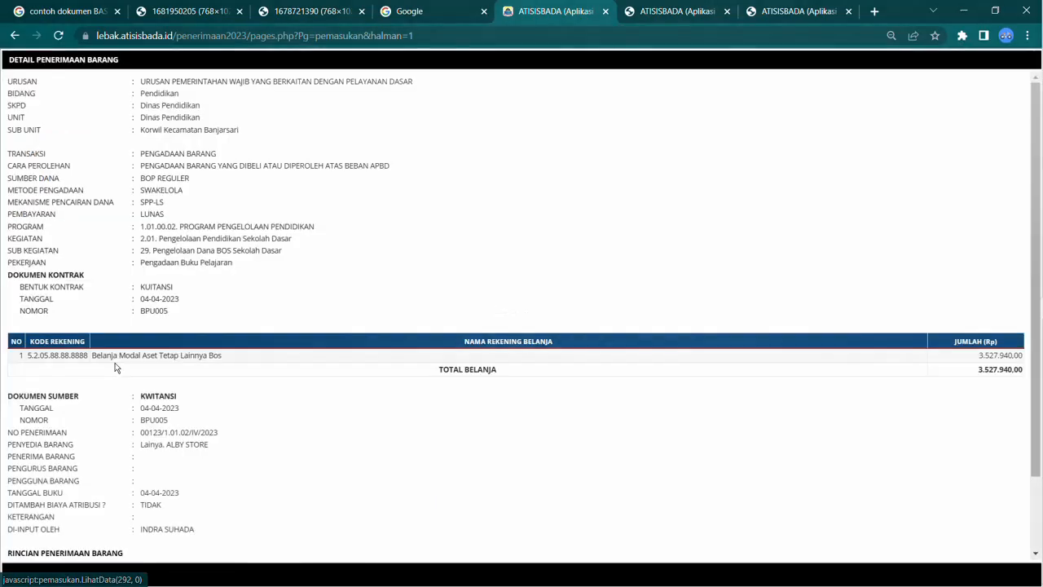
pyautogui.scroll(-3, 379, 340)
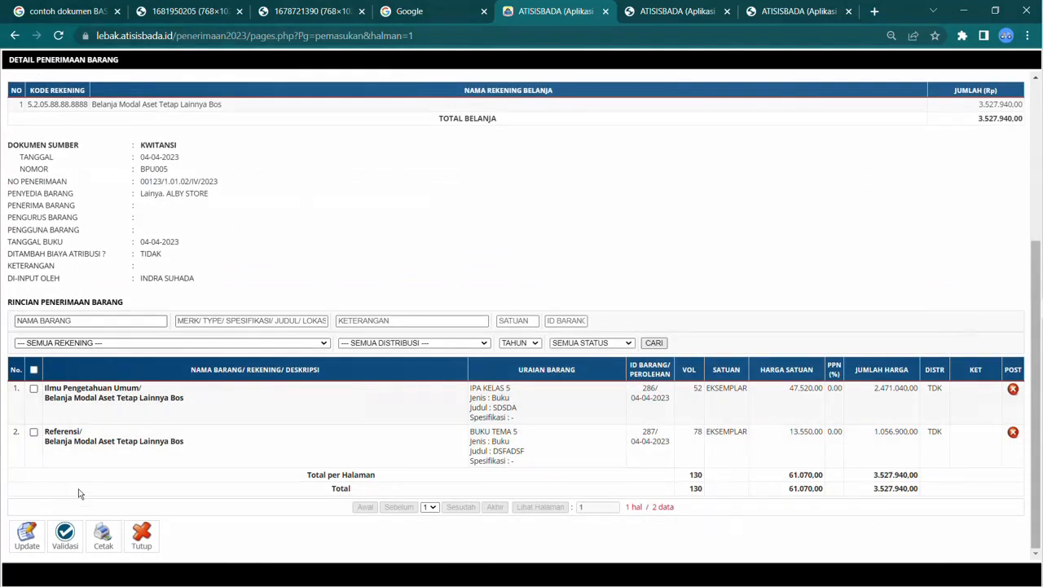
# Step: Print the receipt's LEMBAR VERIFIKASI document
pyautogui.click(101, 536)
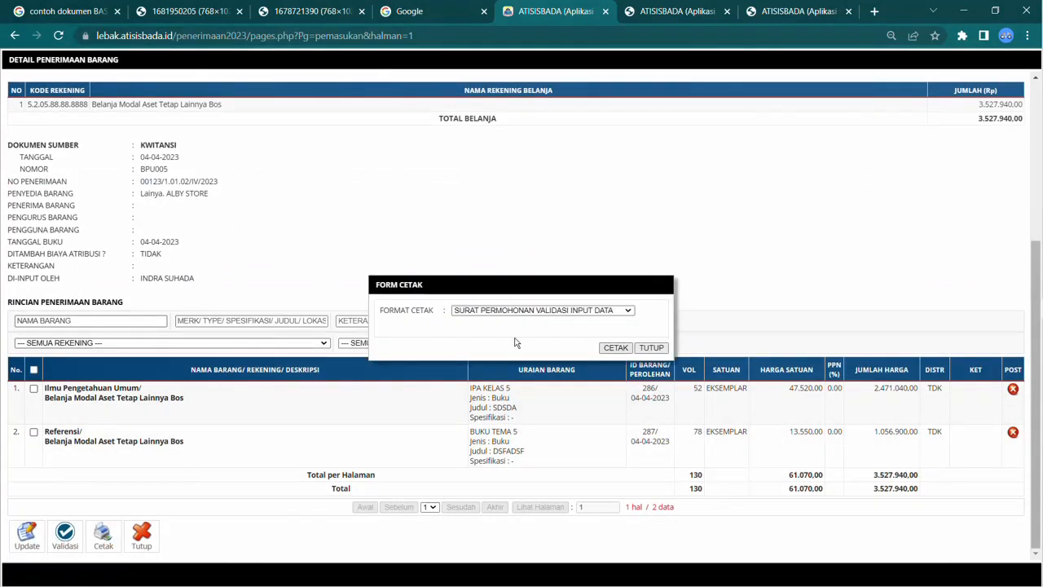
pyautogui.click(559, 310)
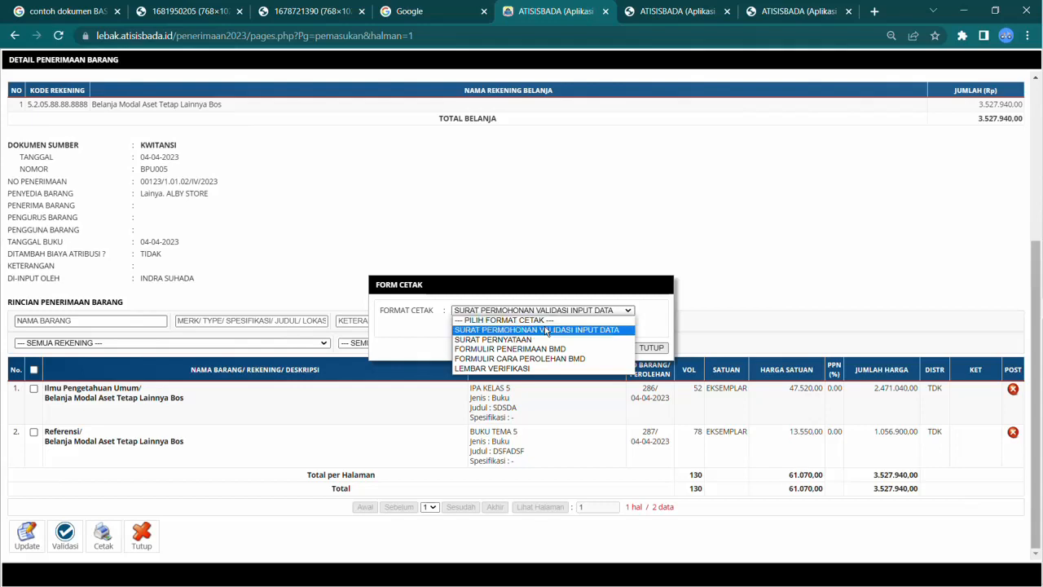
pyautogui.click(531, 369)
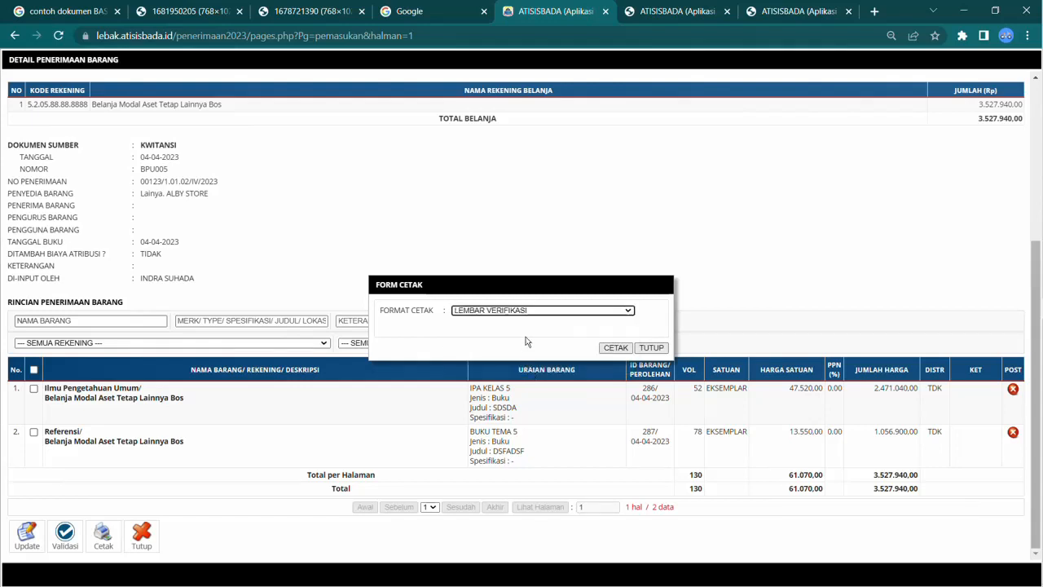
pyautogui.click(605, 349)
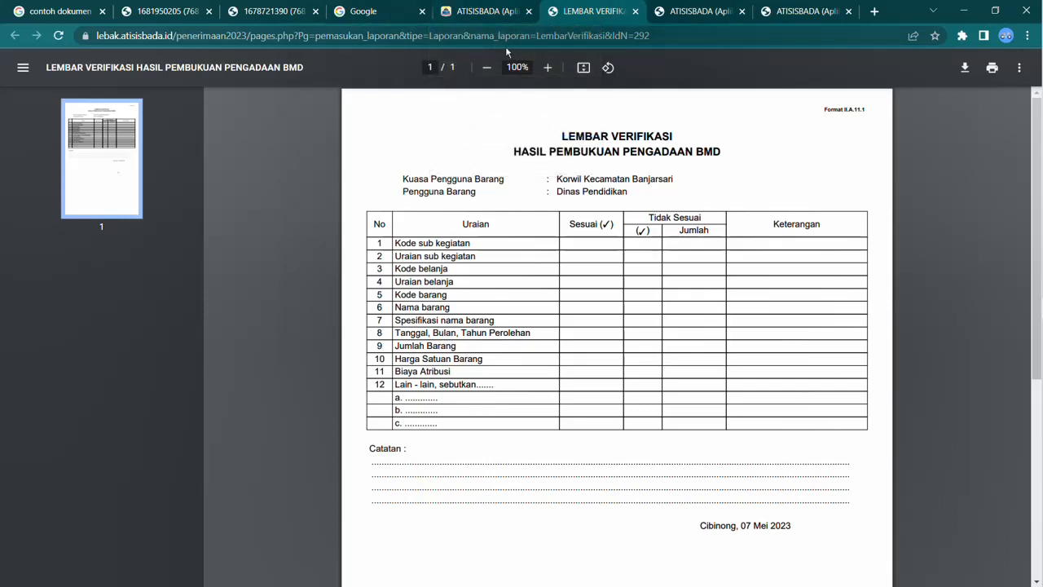
# Step: Print the receipt's SURAT PERMOHONAN VALIDASI INPUT DATA document
pyautogui.click(485, 11)
pyautogui.click(540, 310)
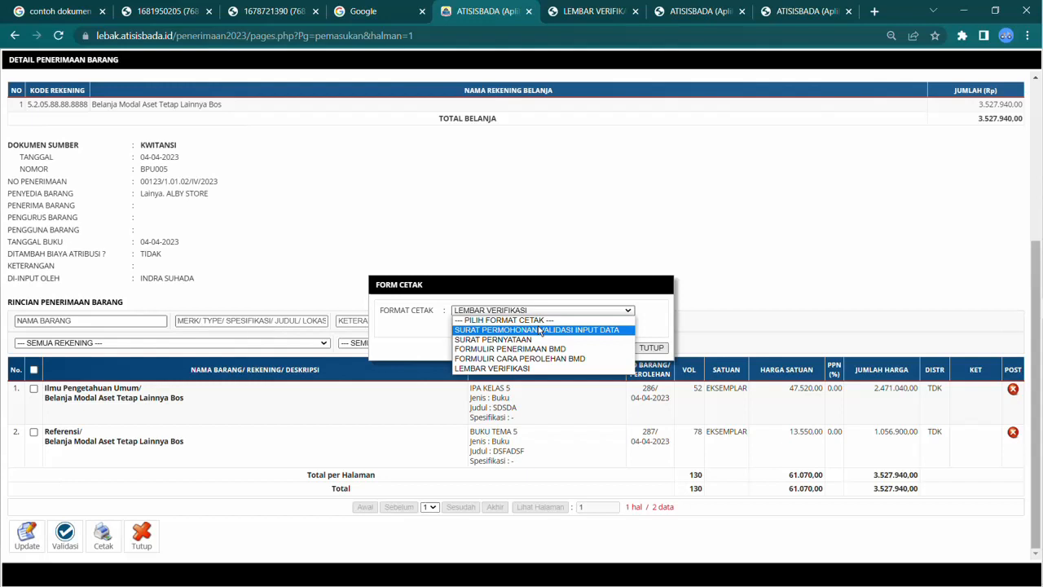
pyautogui.click(540, 330)
pyautogui.click(615, 349)
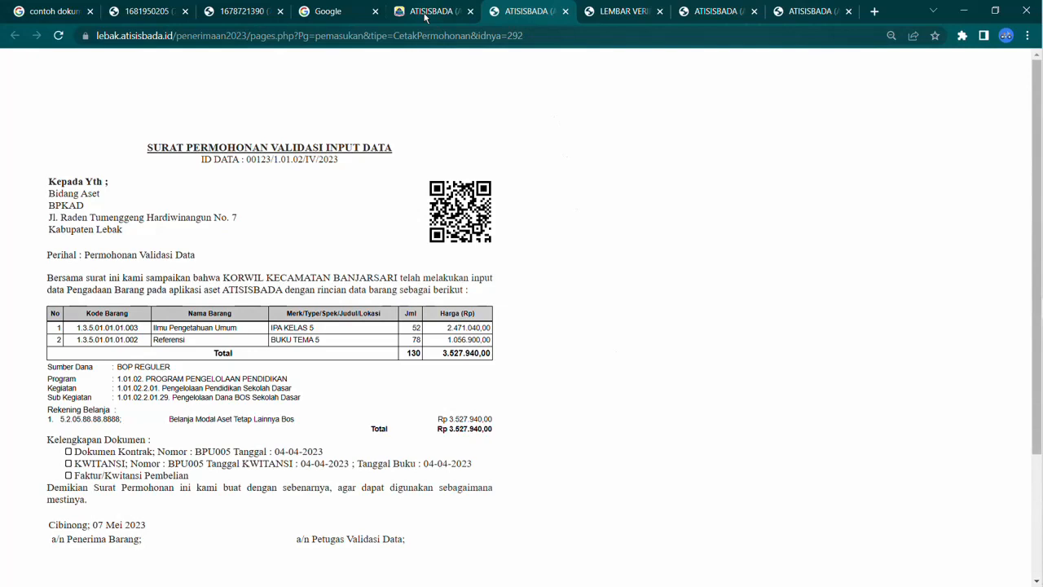
# Step: Print the receipt's SURAT PERNYATAAN document and review its contents
pyautogui.click(425, 13)
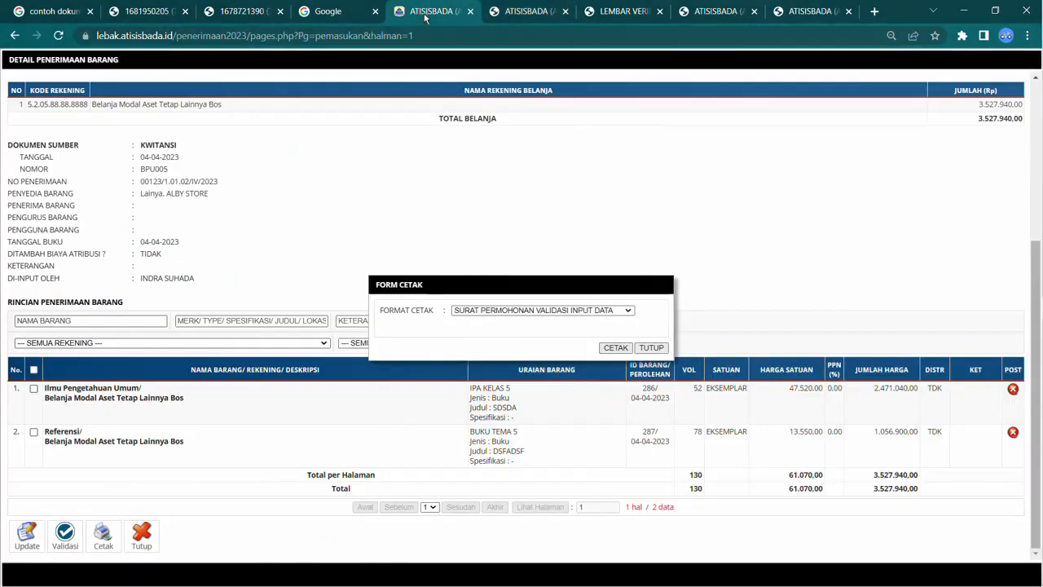
pyautogui.click(550, 313)
pyautogui.click(547, 339)
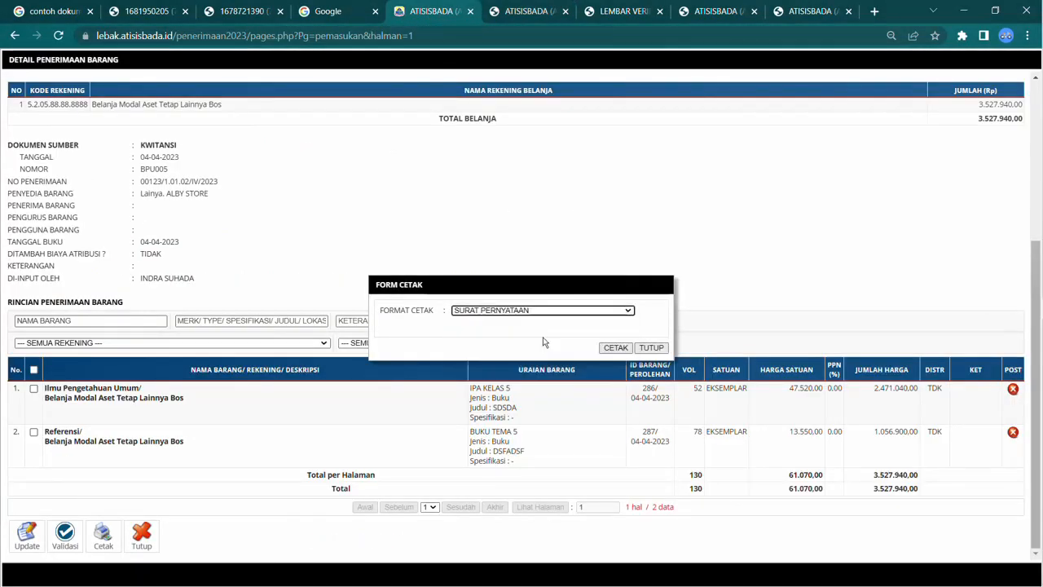
pyautogui.click(609, 348)
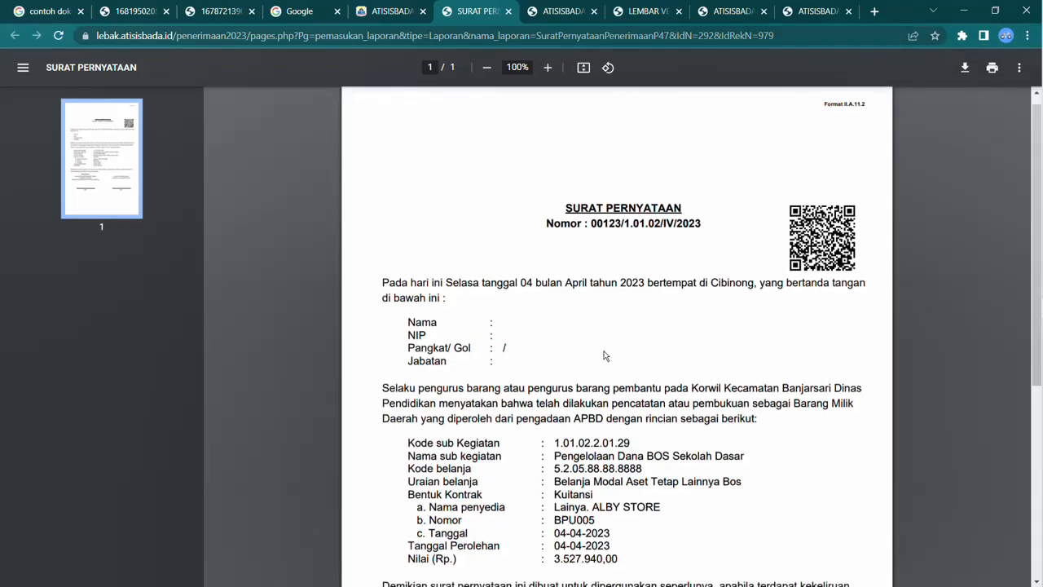
pyautogui.scroll(-3, 606, 355)
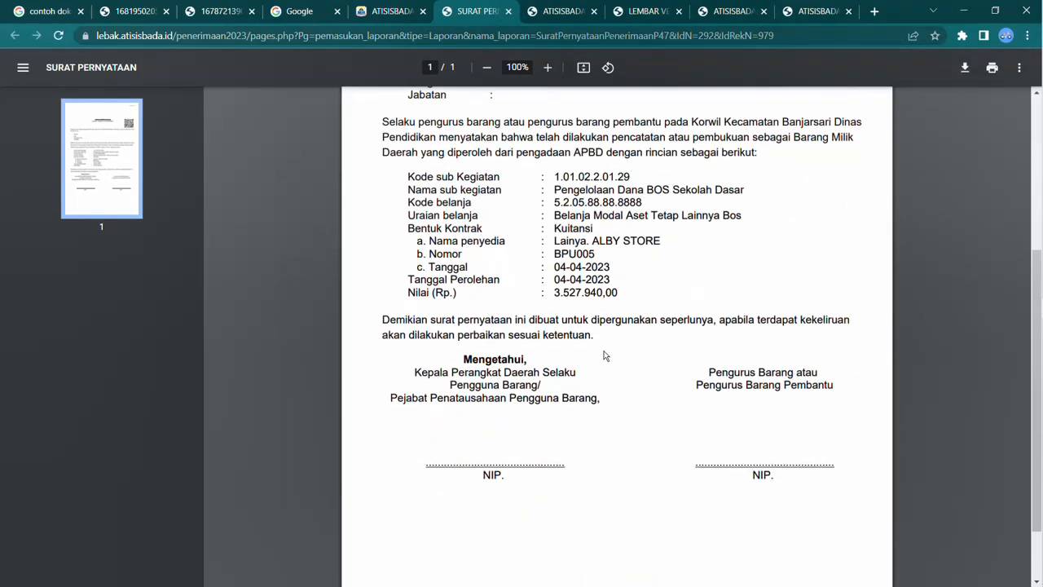
pyautogui.scroll(-1, 606, 355)
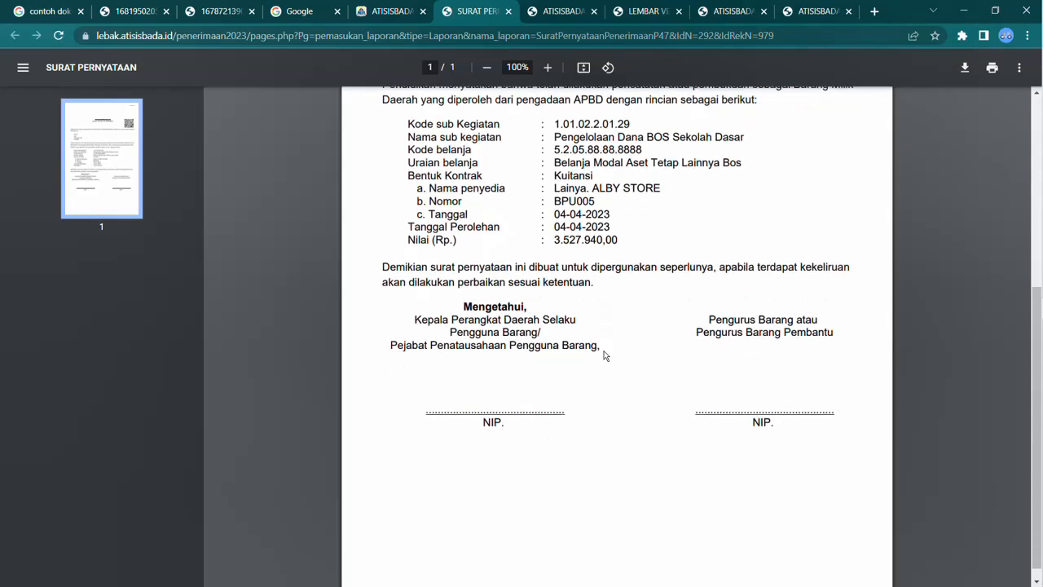
pyautogui.scroll(4, 605, 343)
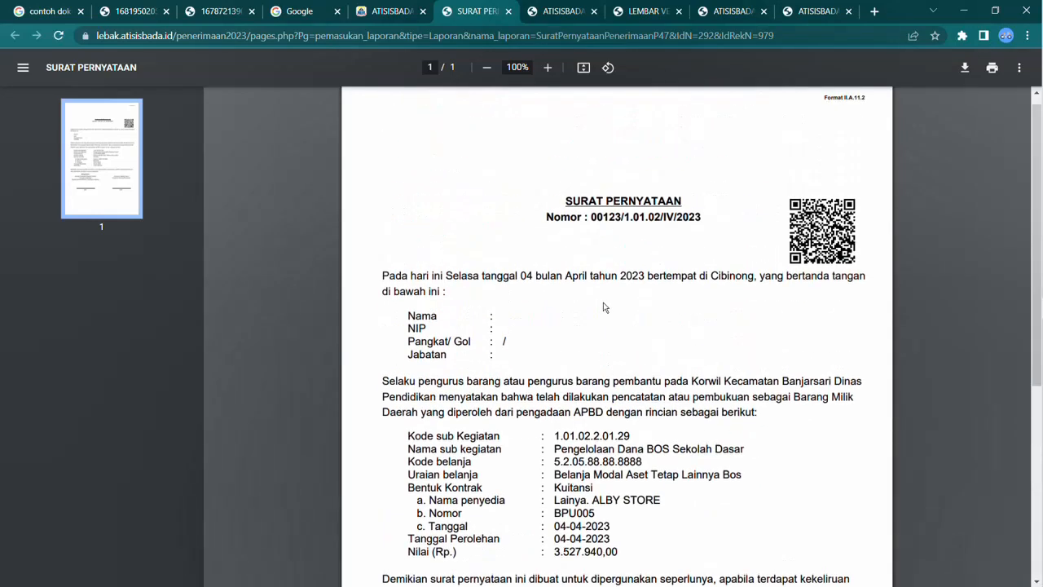
pyautogui.click(401, 14)
pyautogui.click(522, 311)
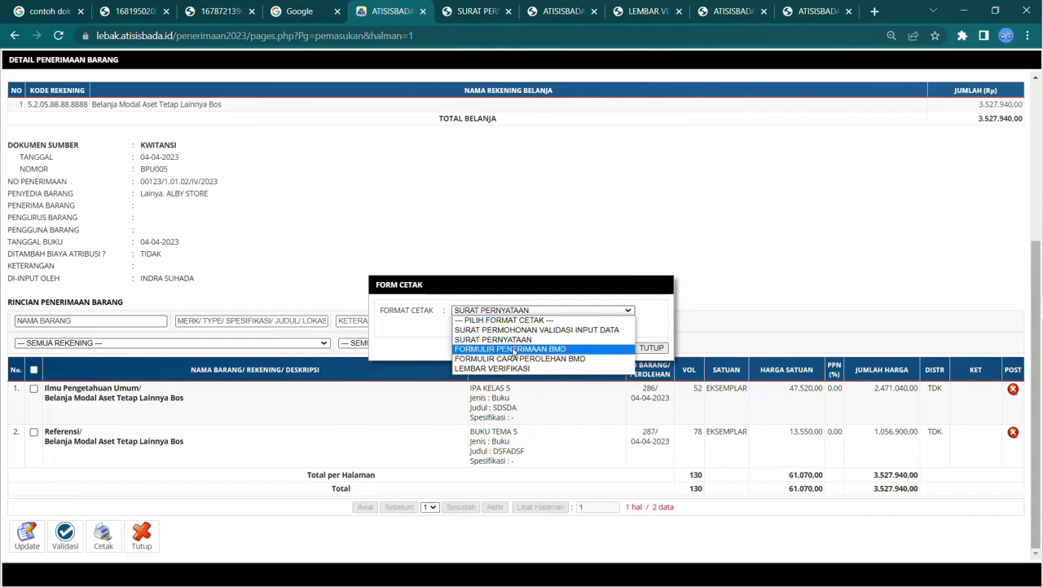
pyautogui.click(514, 348)
pyautogui.click(617, 349)
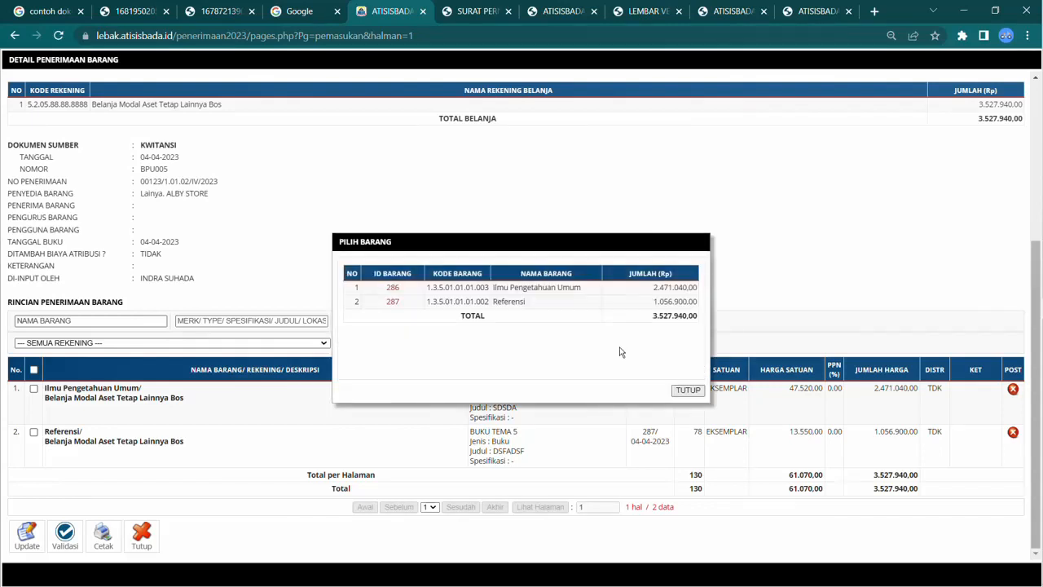
pyautogui.click(680, 387)
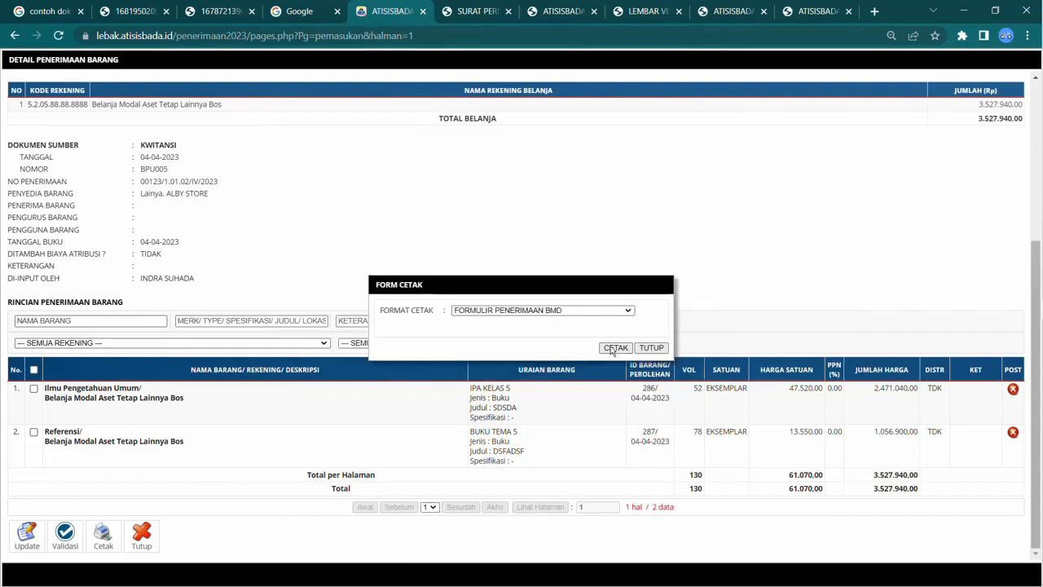
# Step: Print the FORMULIR PENERIMAAN BMD document for item 286, Ilmu Pengetahuan Umum, and review it
pyautogui.click(584, 314)
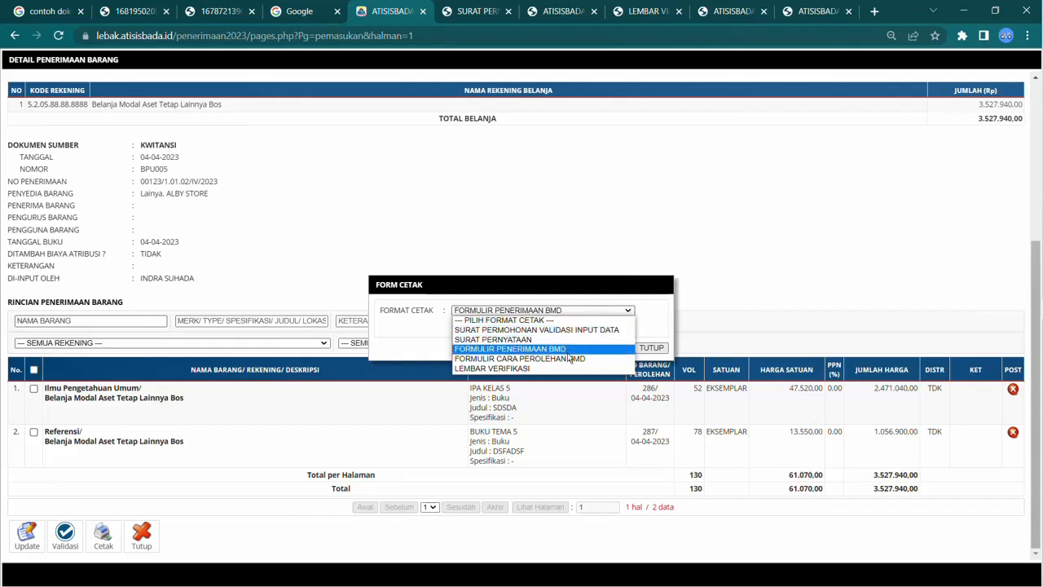
pyautogui.click(627, 350)
pyautogui.click(617, 348)
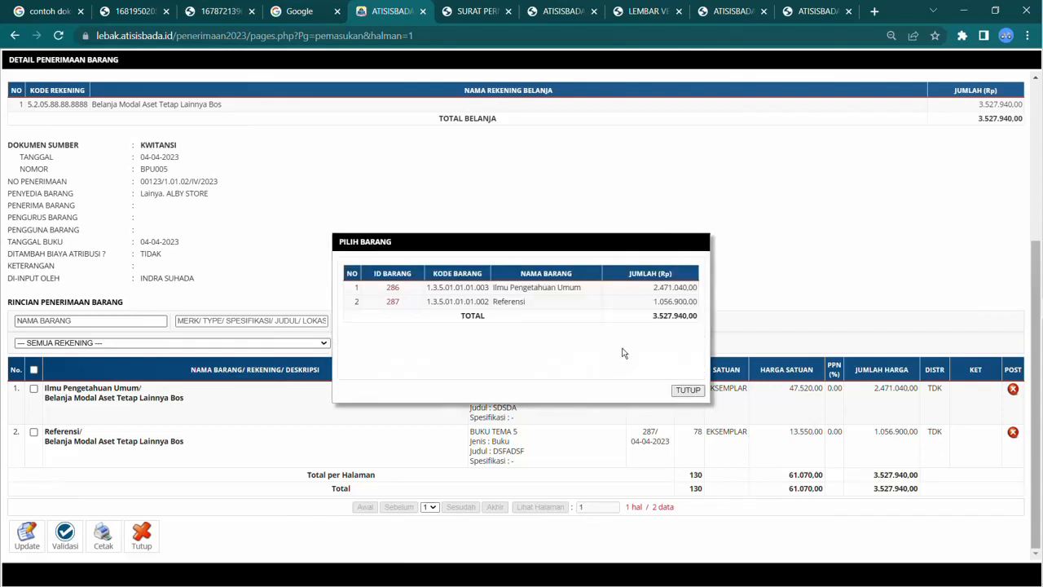
pyautogui.click(393, 289)
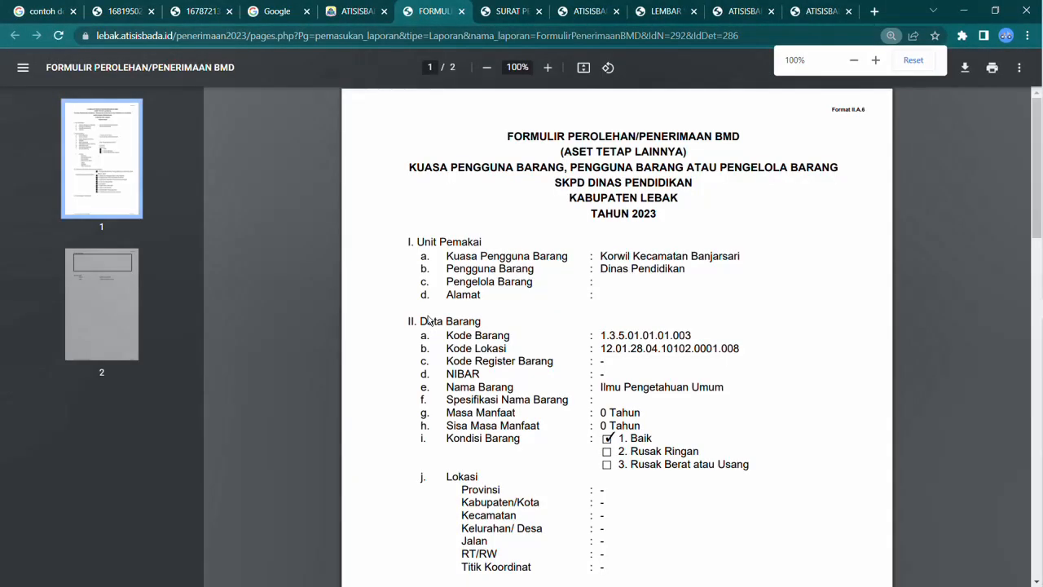
pyautogui.scroll(-6, 429, 320)
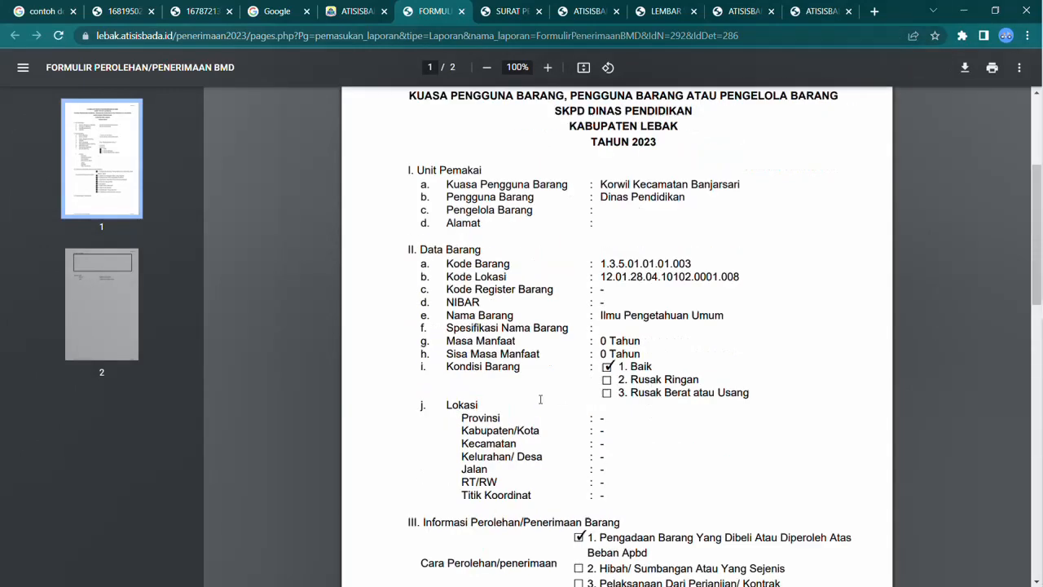
pyautogui.scroll(6, 428, 320)
# Step: Print the receipt's FORMULIR CARA PEROLEHAN BMD document
pyautogui.click(359, 11)
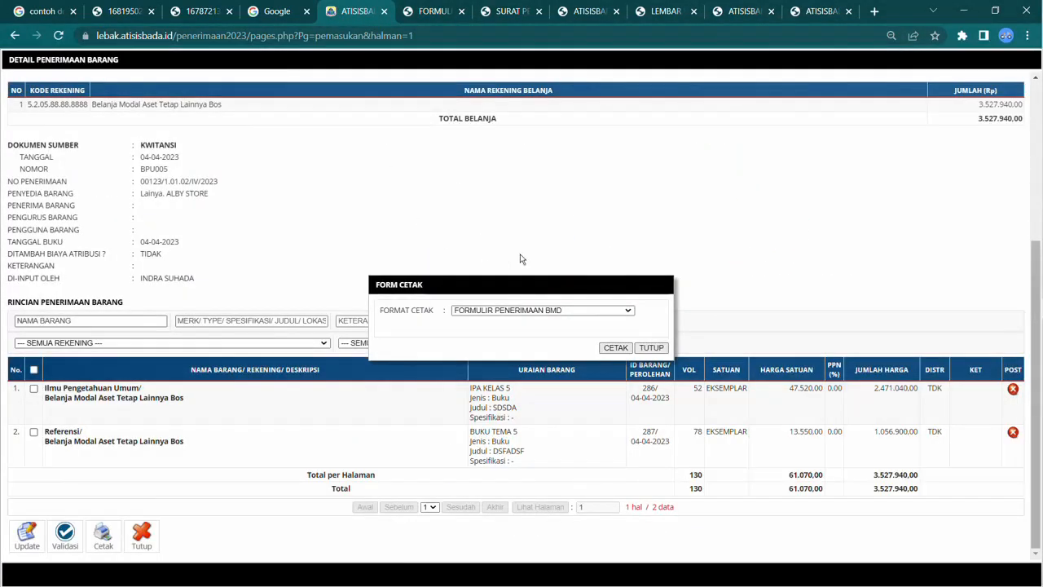
pyautogui.click(511, 312)
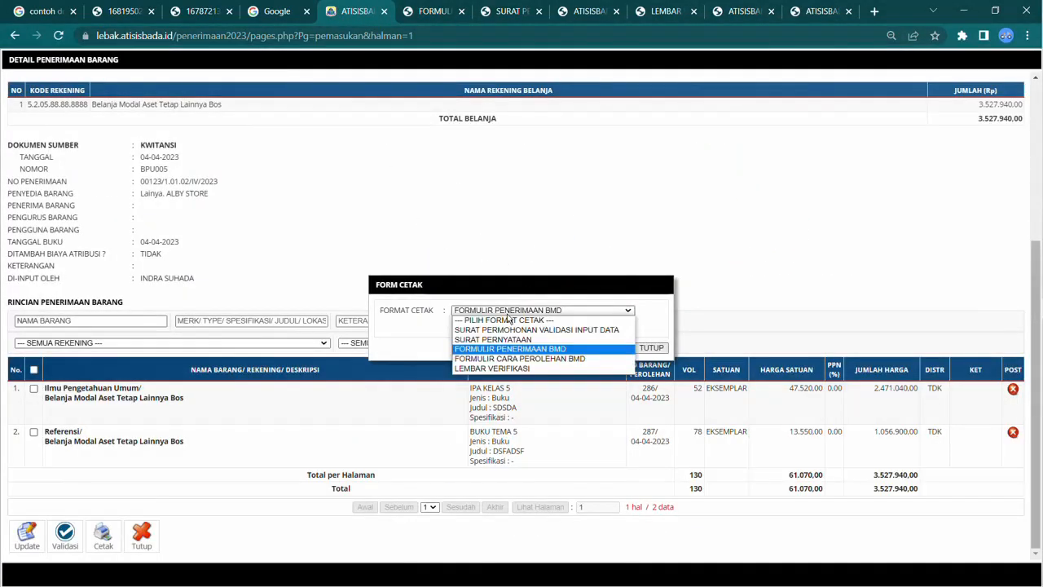
pyautogui.click(505, 359)
pyautogui.click(611, 348)
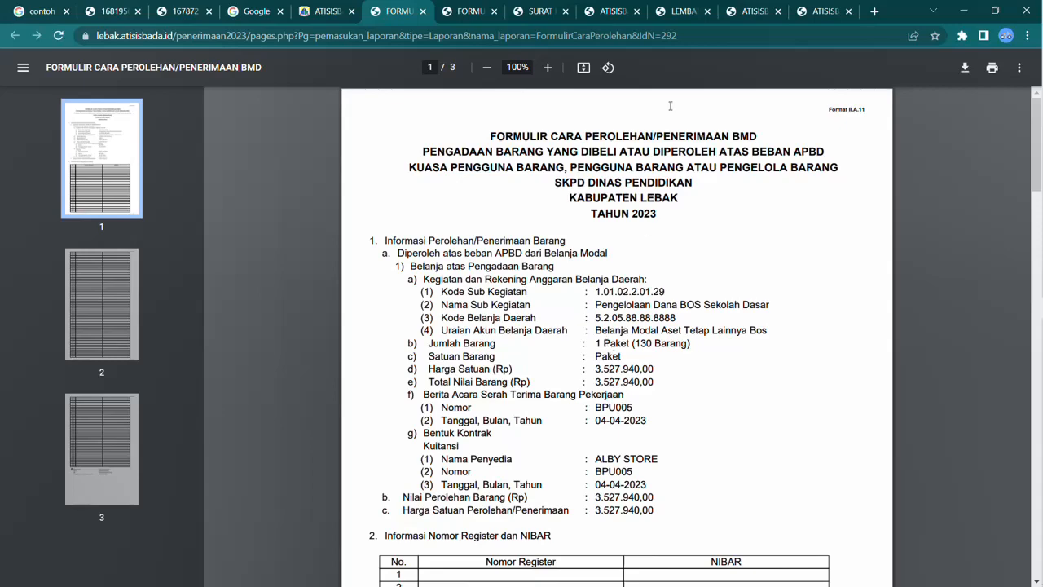
# Step: Review the opened verification sheet, validation request and statement printouts in their tabs
pyautogui.click(678, 15)
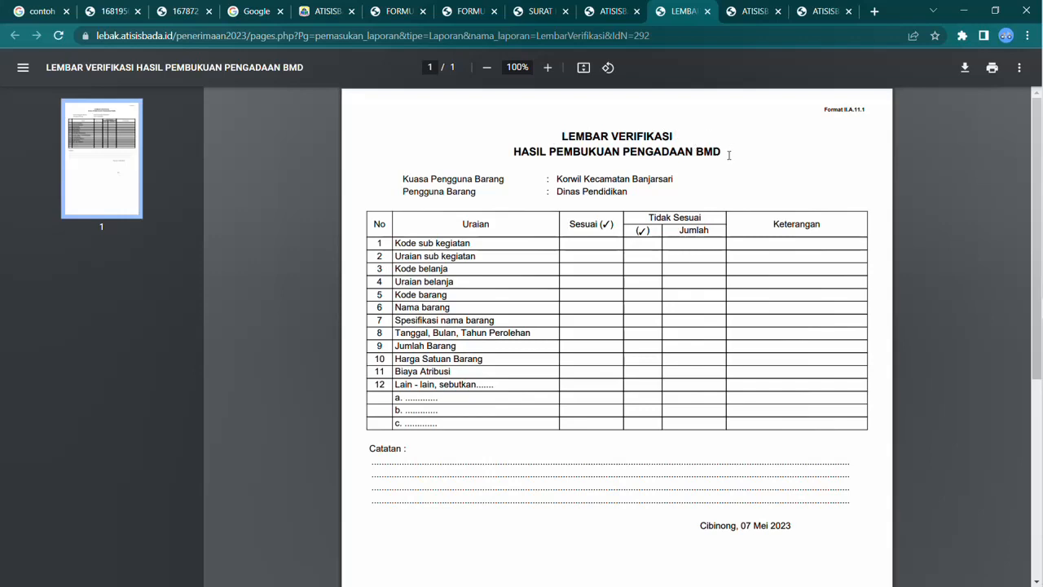
pyautogui.click(618, 15)
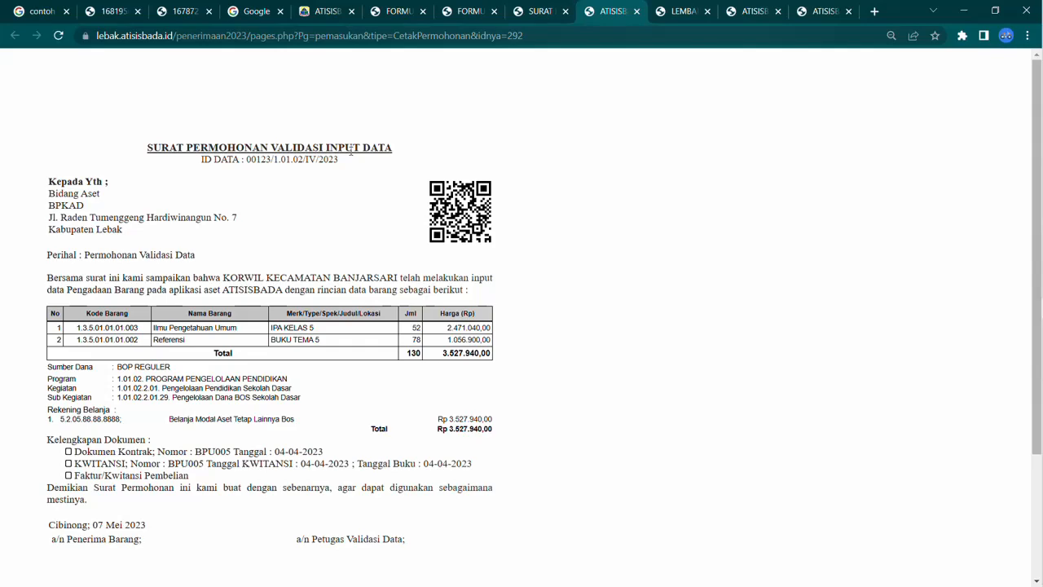
pyautogui.click(535, 12)
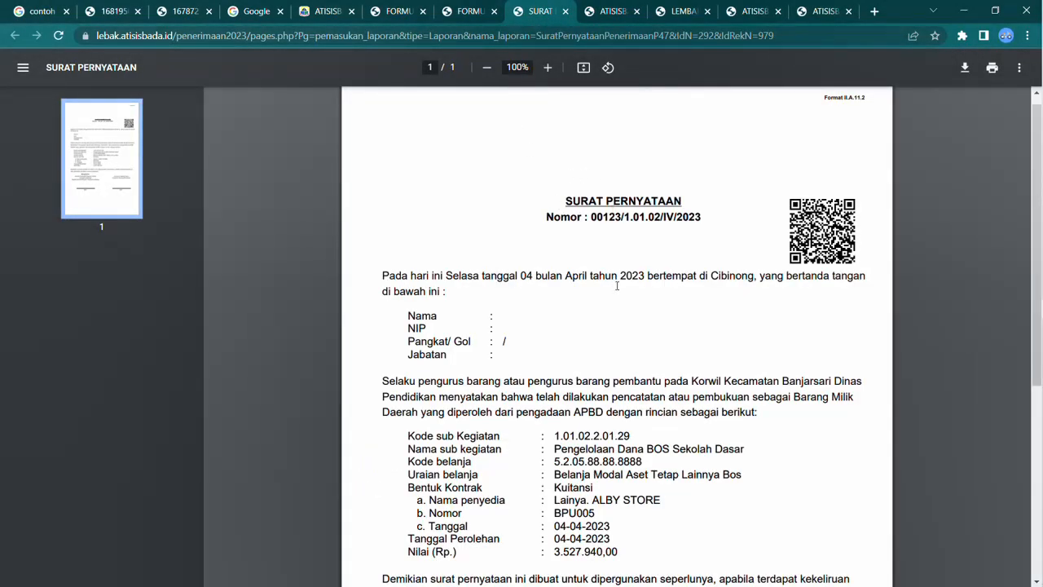
pyautogui.scroll(-4, 616, 283)
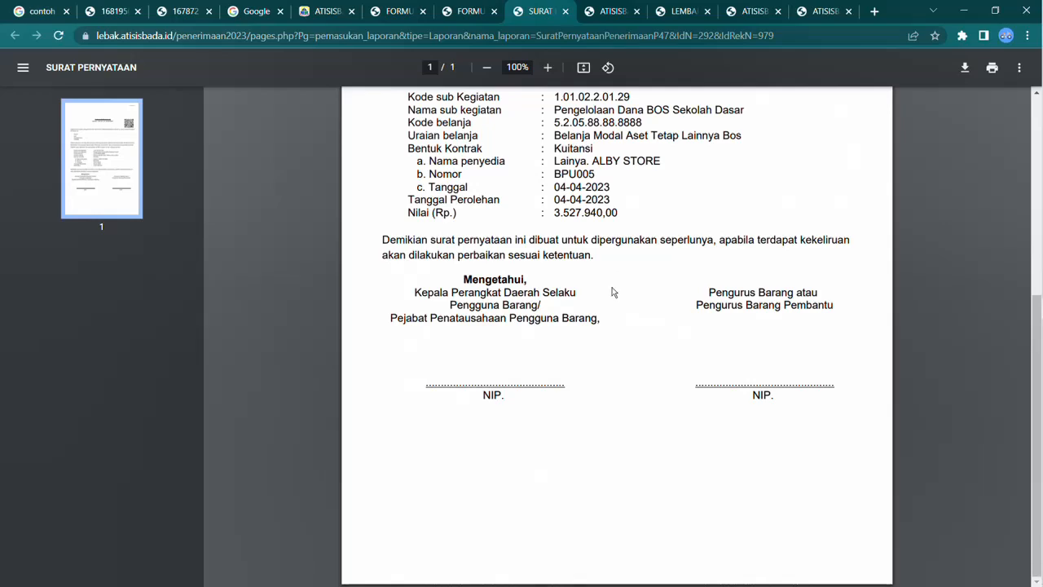
pyautogui.scroll(4, 613, 291)
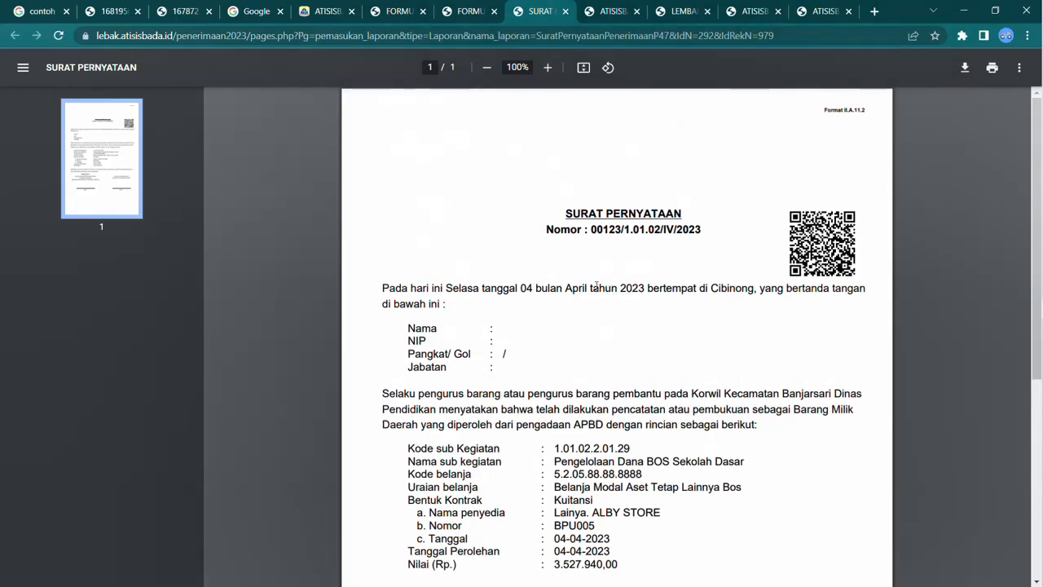
pyautogui.click(675, 11)
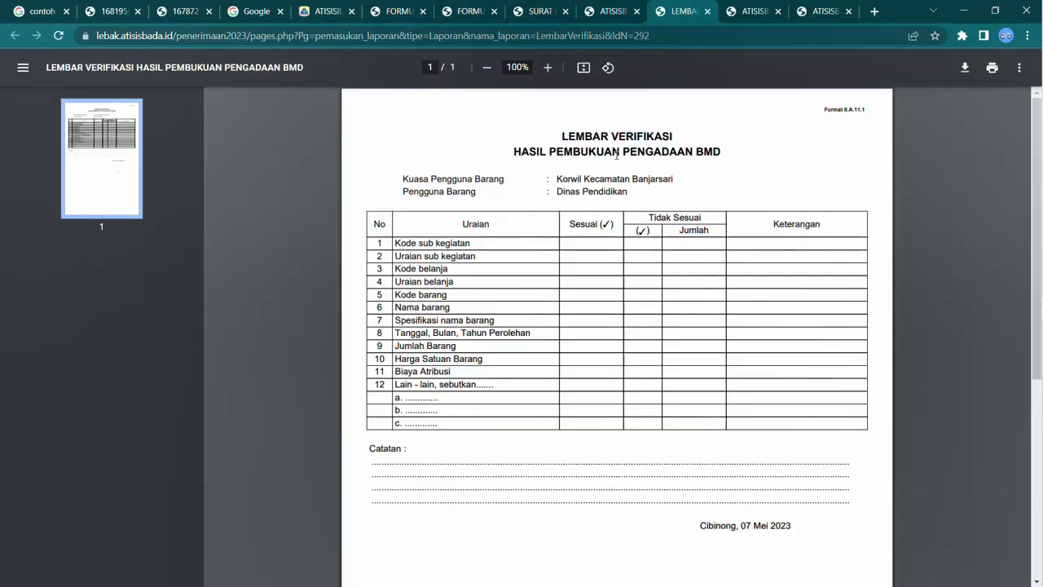
pyautogui.moveTo(564, 140); pyautogui.dragTo(691, 132)
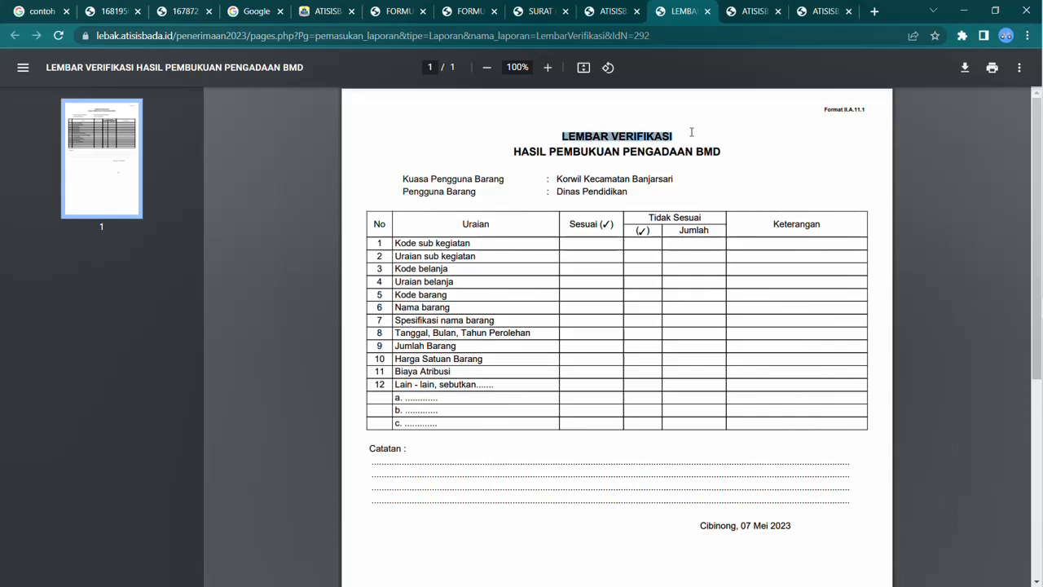
pyautogui.moveTo(1038, 109)
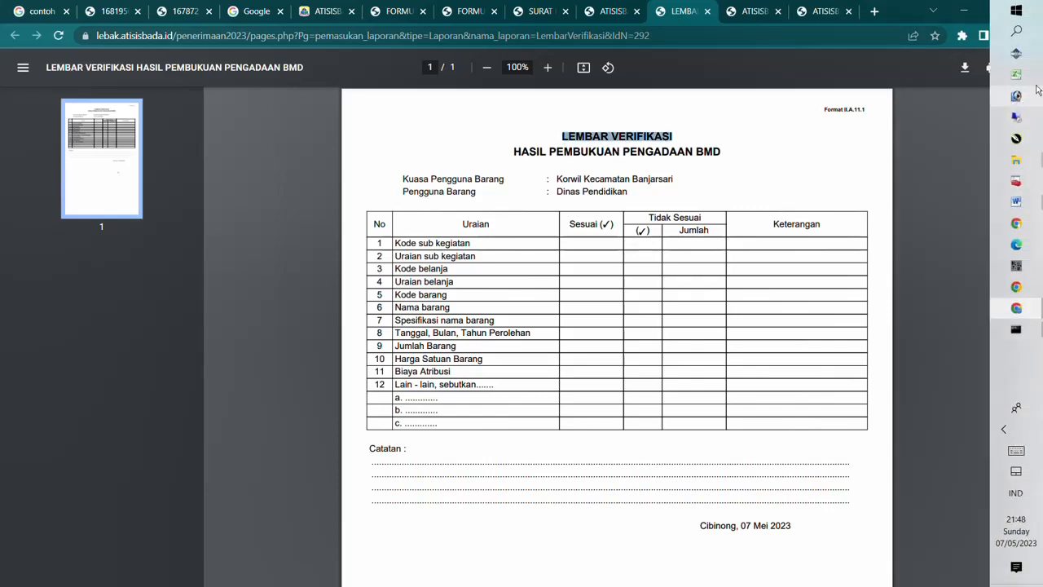
pyautogui.click(1017, 202)
pyautogui.moveTo(769, 105); pyautogui.dragTo(815, 229)
pyautogui.click(935, 227)
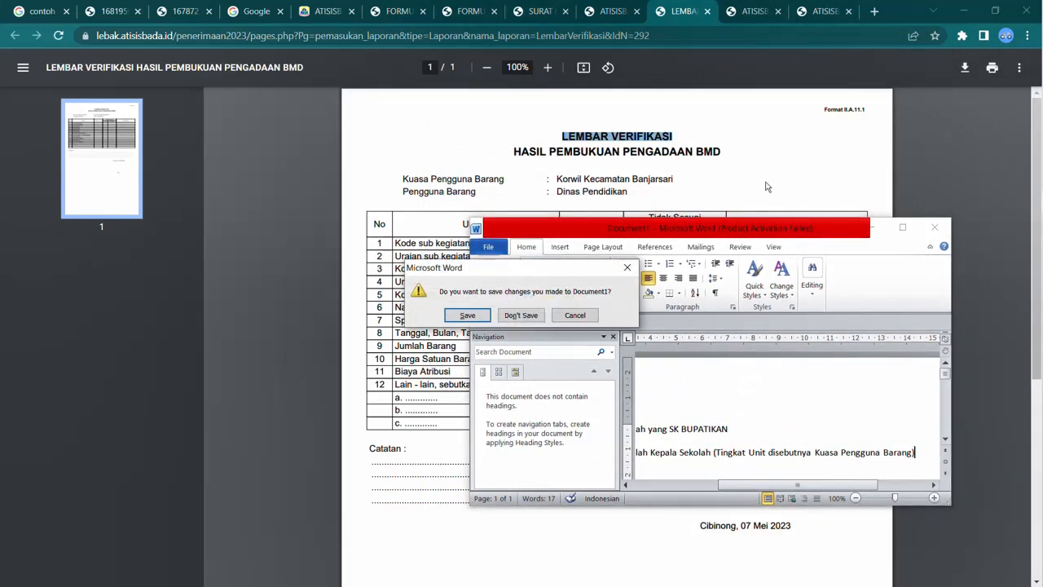
pyautogui.click(576, 316)
pyautogui.click(871, 227)
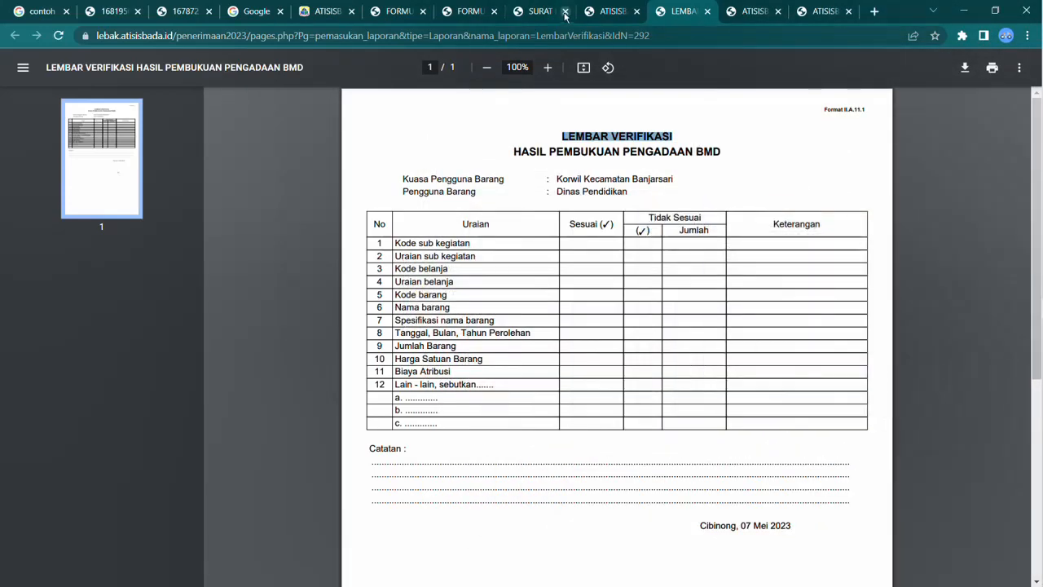
# Step: Review the validation request and statement printouts again
pyautogui.click(605, 11)
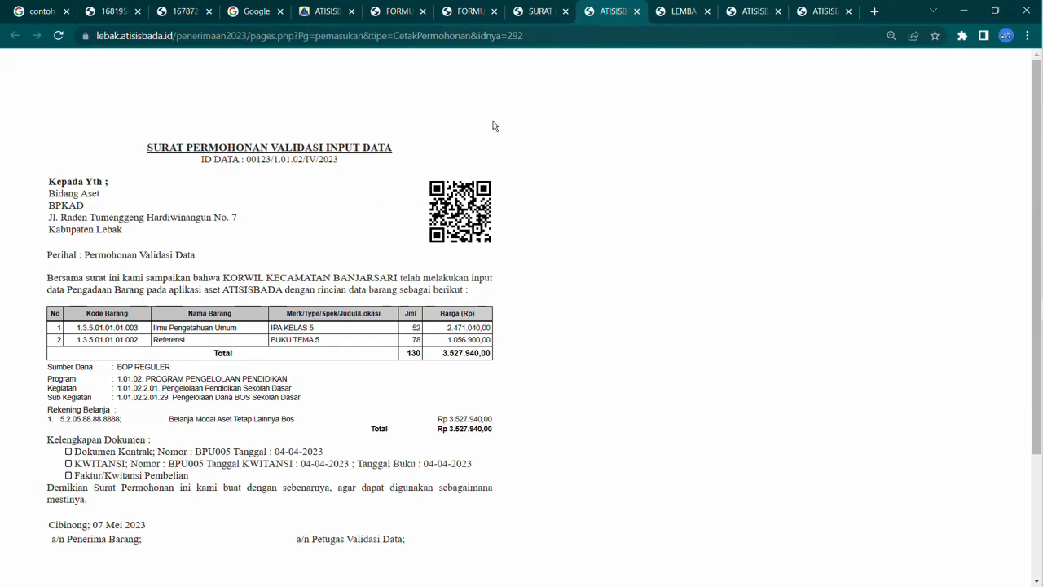
pyautogui.click(538, 12)
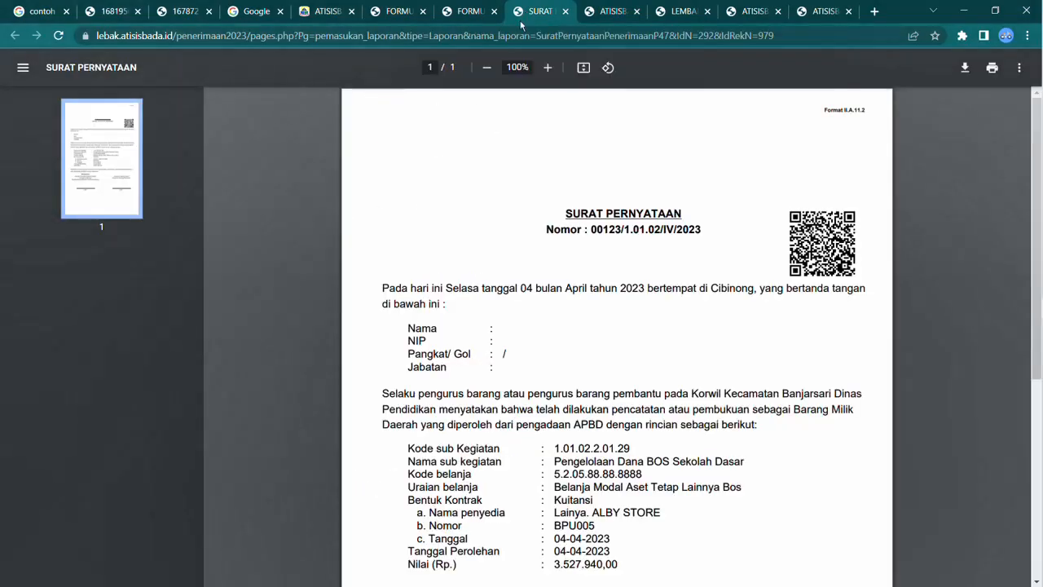
pyautogui.scroll(-4, 594, 280)
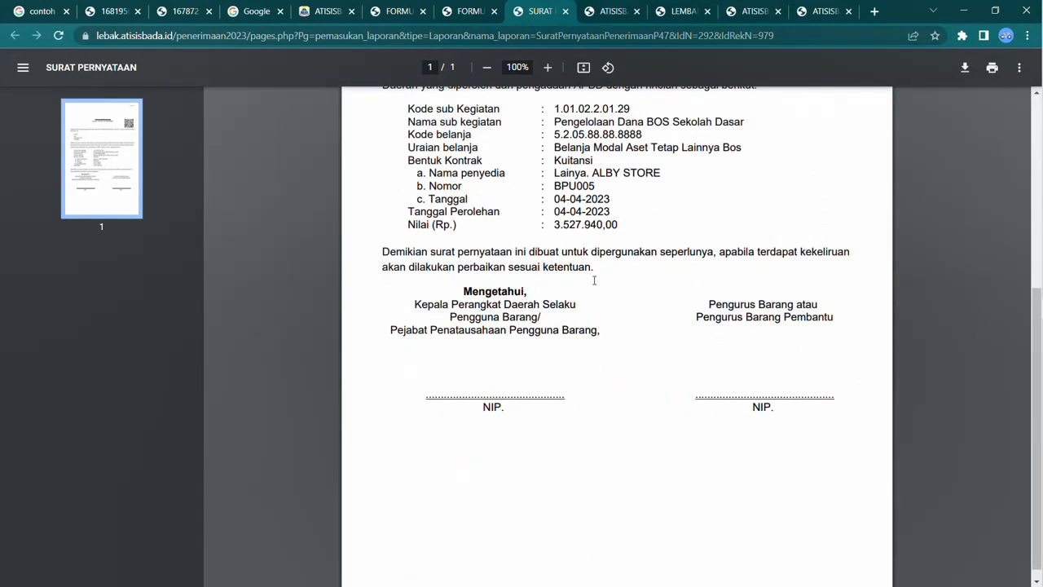
pyautogui.scroll(4, 594, 280)
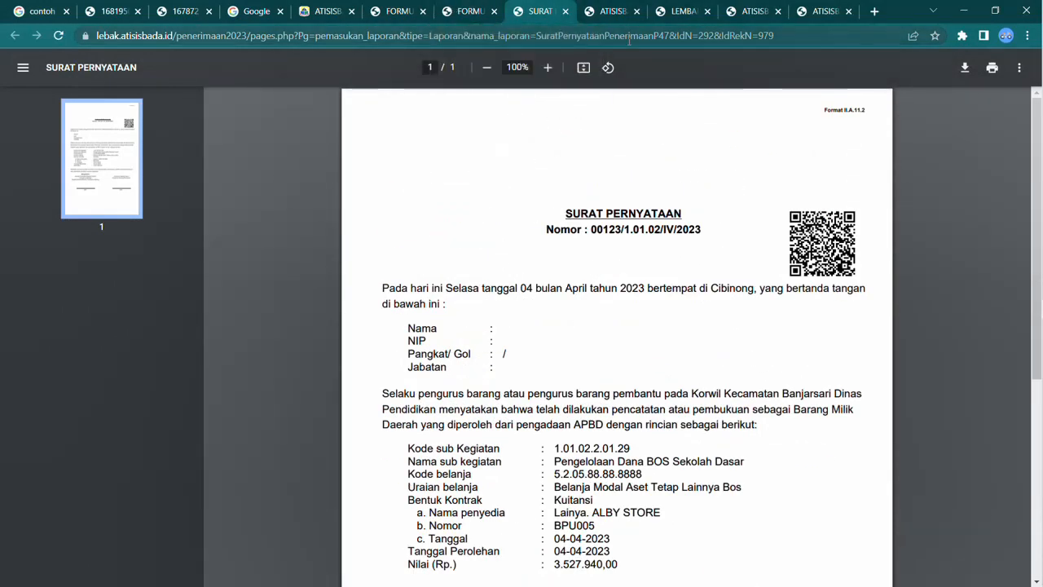
# Step: Close the print form and reload the page to return to the receipt list
pyautogui.click(326, 11)
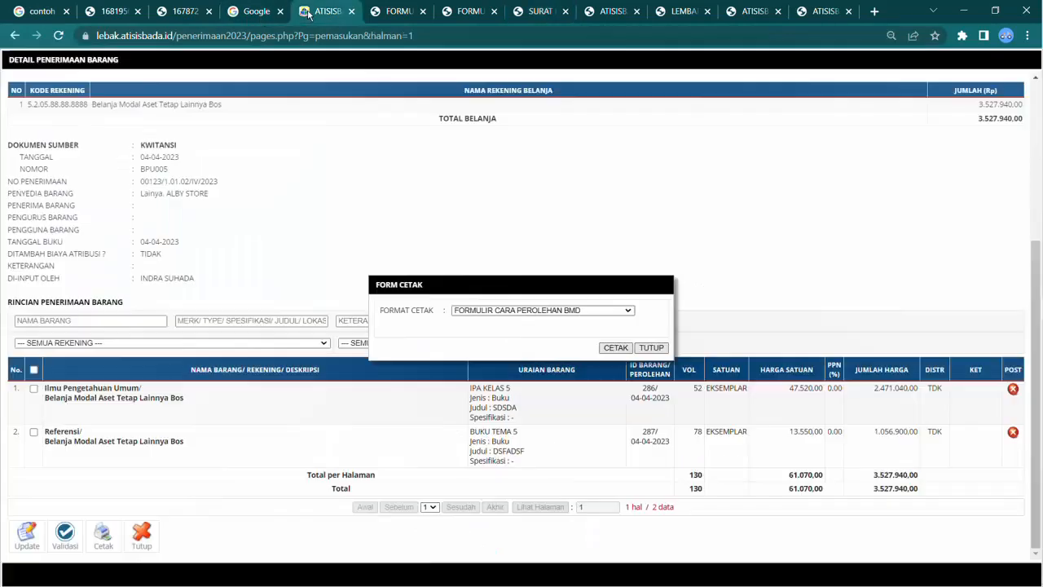
pyautogui.click(651, 347)
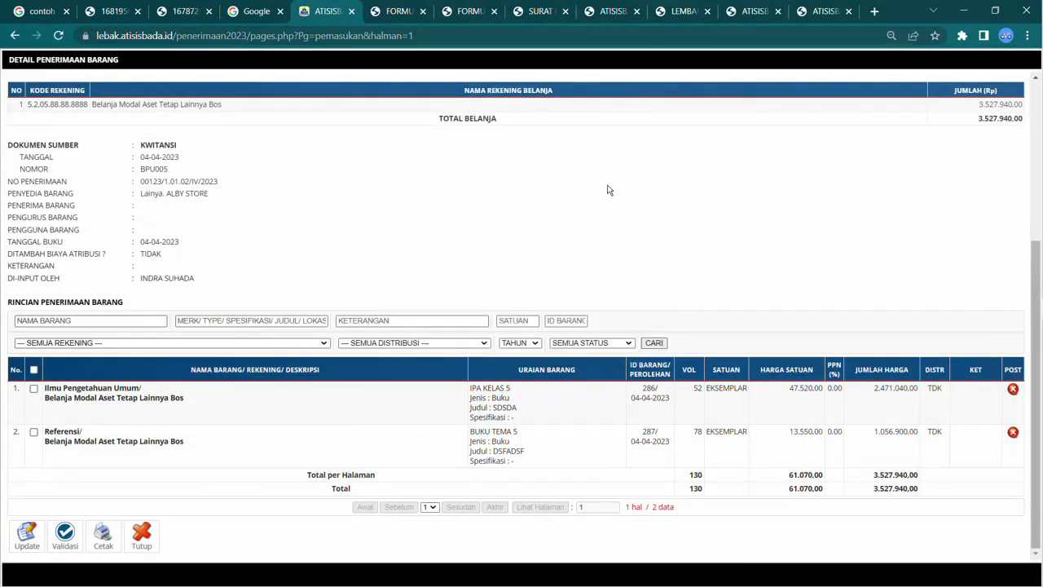
pyautogui.scroll(3, 606, 188)
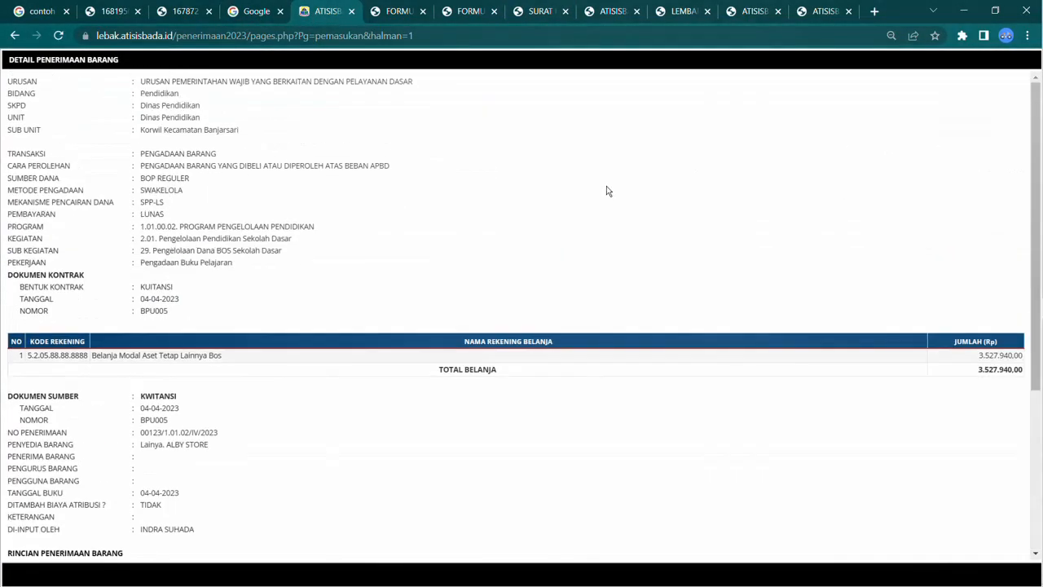
pyautogui.click(59, 39)
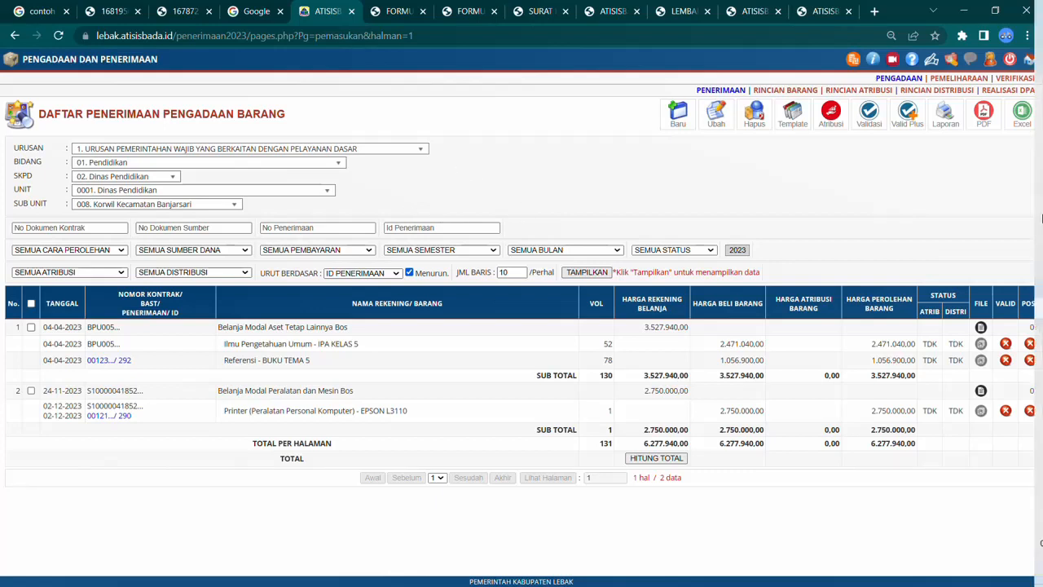
pyautogui.moveTo(1031, 240)
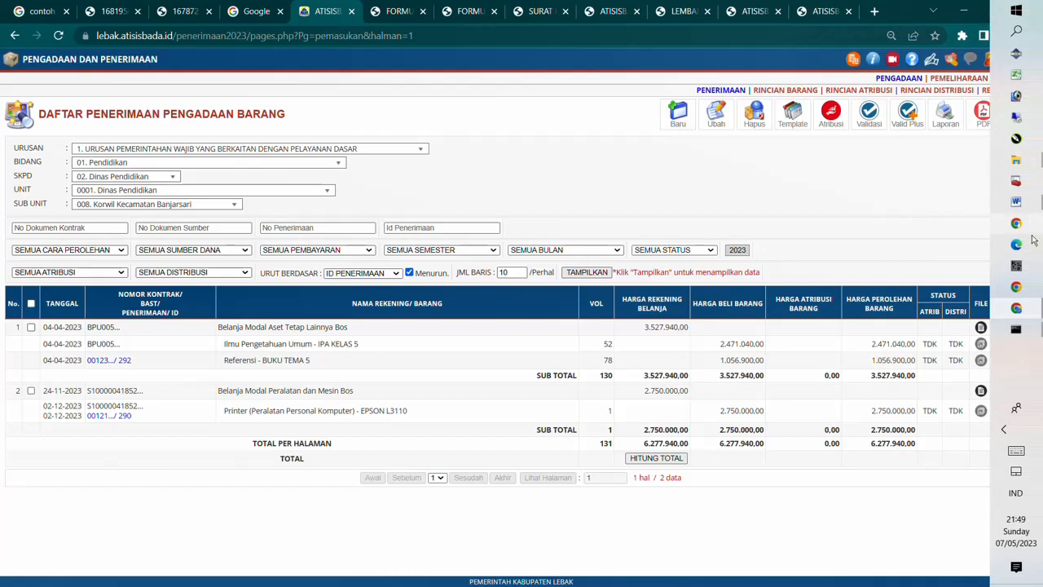
pyautogui.click(1005, 432)
pyautogui.click(975, 470)
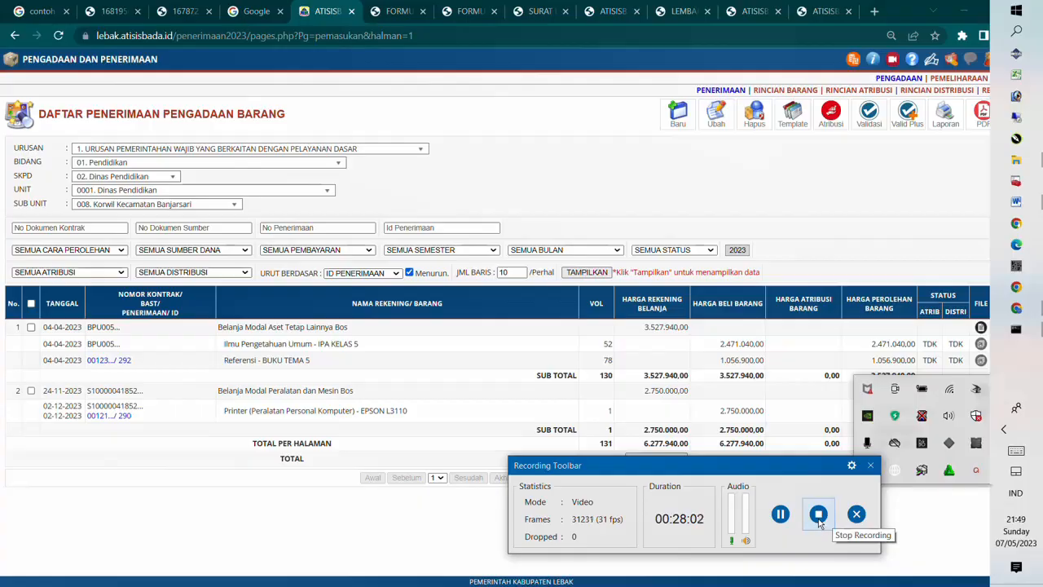
pyautogui.click(818, 513)
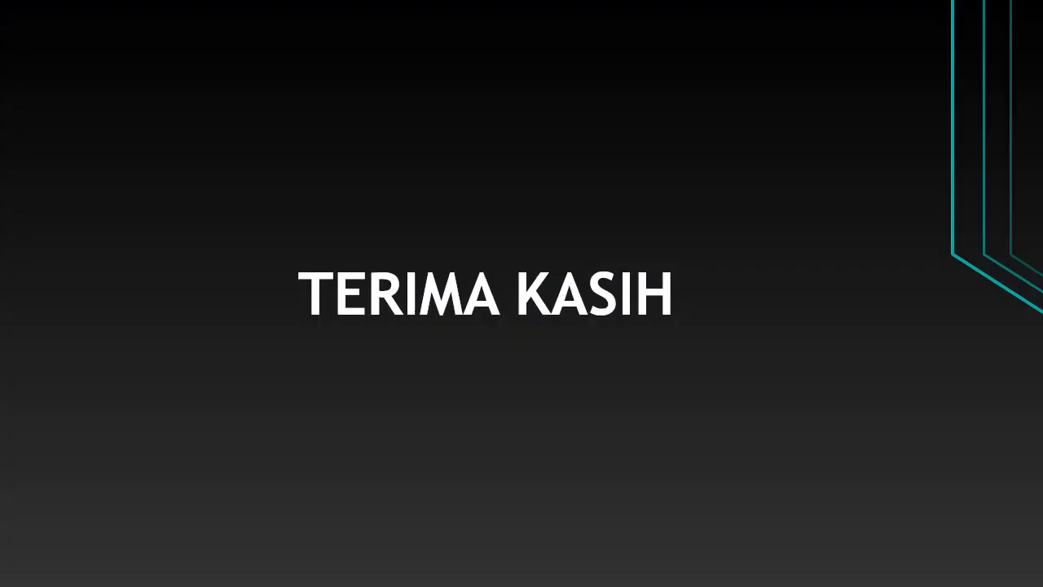